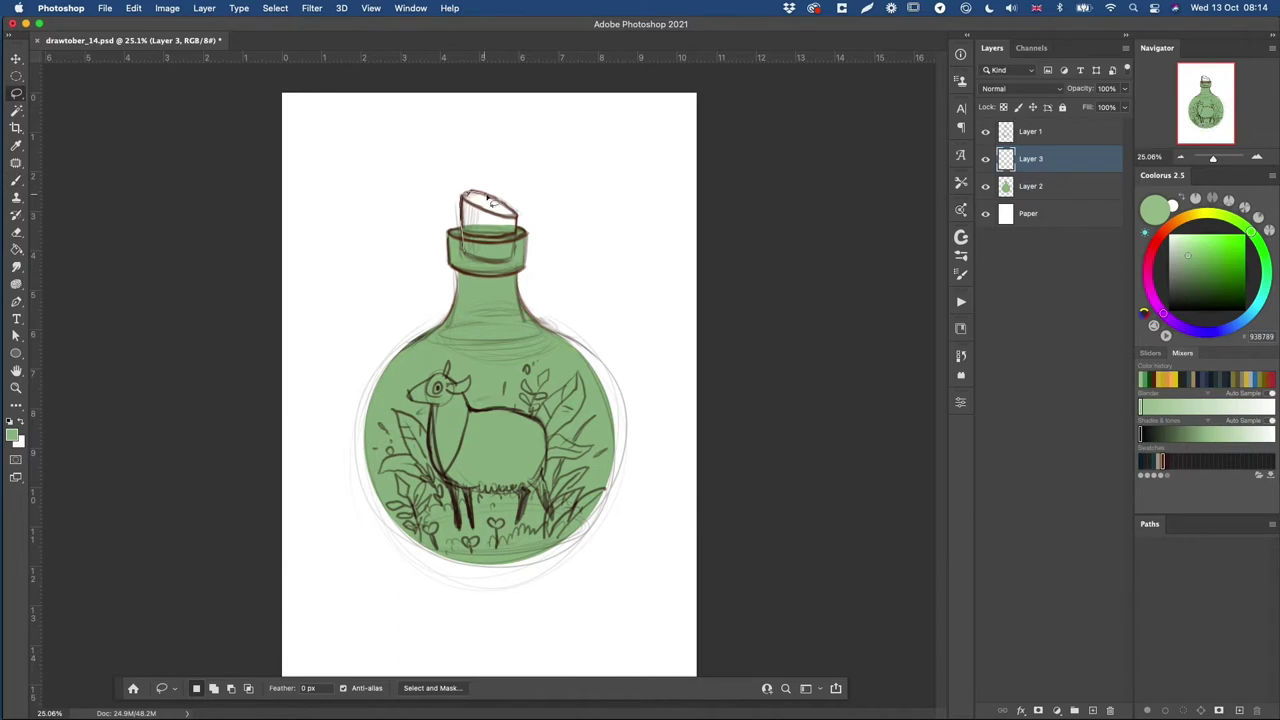
# - Fill the outlined cork on Layer 3 with muted brown #A28271, deselect it, and adjust it with Hue/Saturation
pyautogui.click(1169, 226)
pyautogui.click(1191, 262)
pyautogui.hotkey('shift', 'F5')
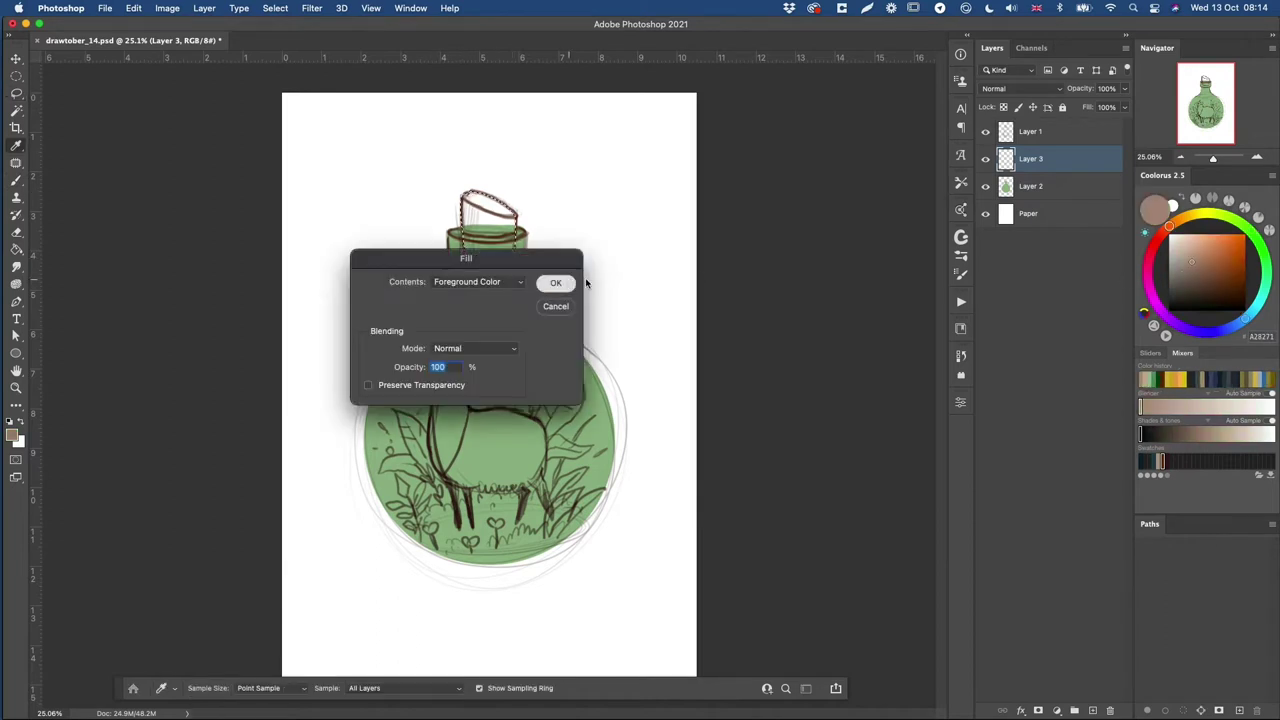
pyautogui.click(558, 282)
pyautogui.press('super+d')
pyautogui.press('super+u')
pyautogui.press('Return')
# - Lasso the part of the cork inside the bottle neck, cut it to its own layer, and set that layer's fill to 54%
pyautogui.press('l')
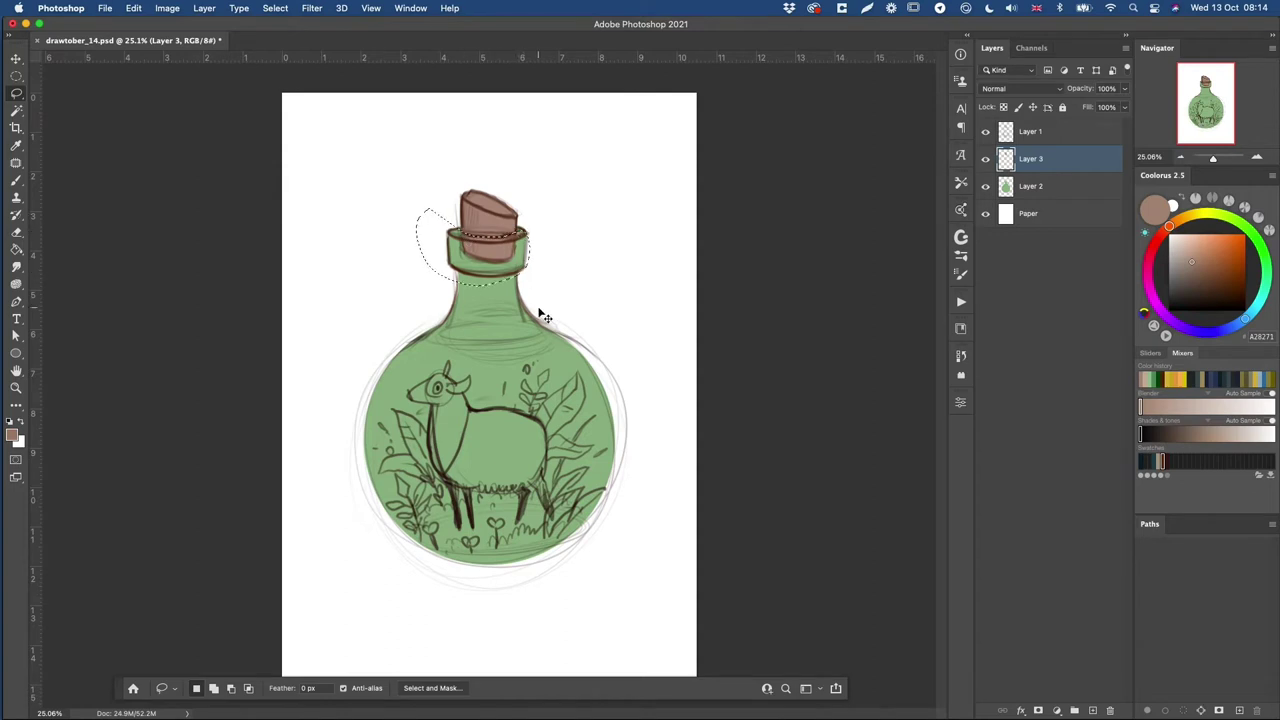
pyautogui.press('super+shift+j')
pyautogui.moveTo(1086, 108); pyautogui.dragTo(1060, 113)
pyautogui.click(985, 132)
pyautogui.click(985, 132)
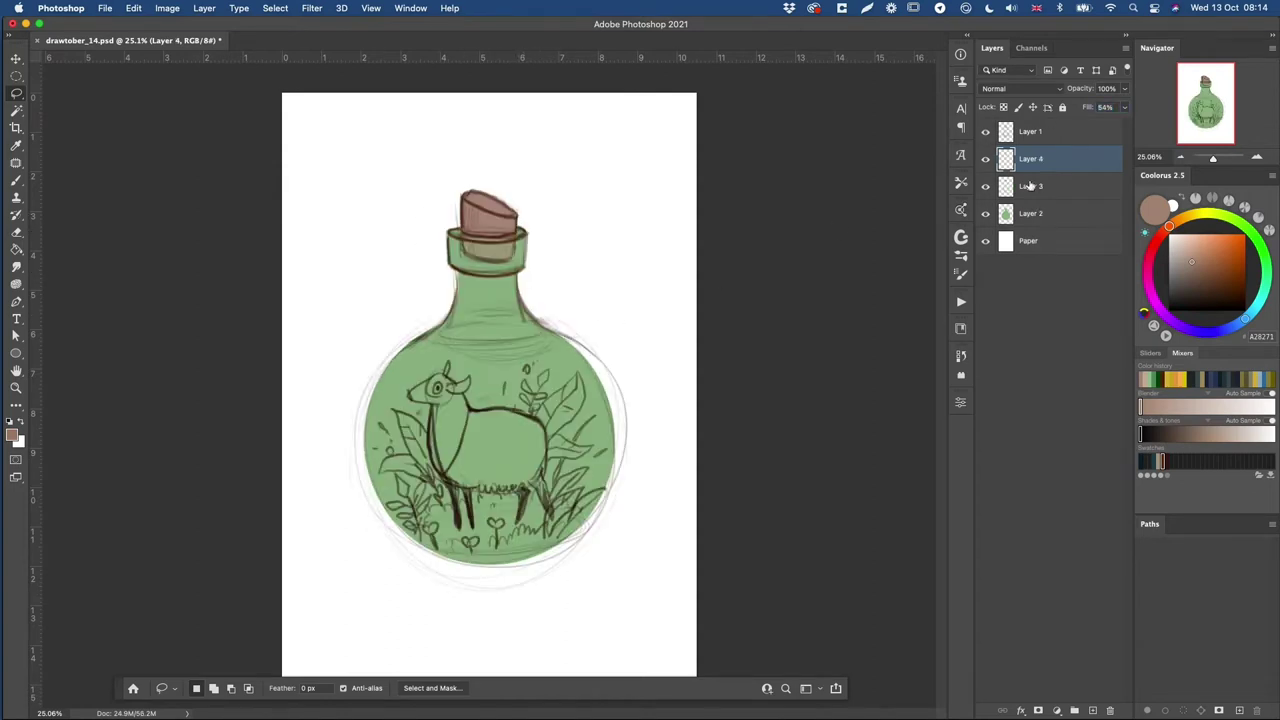
# - Add a new layer beneath the cork layer and bring the sheep and terrarium reference images up beside the canvas
pyautogui.click(1030, 186)
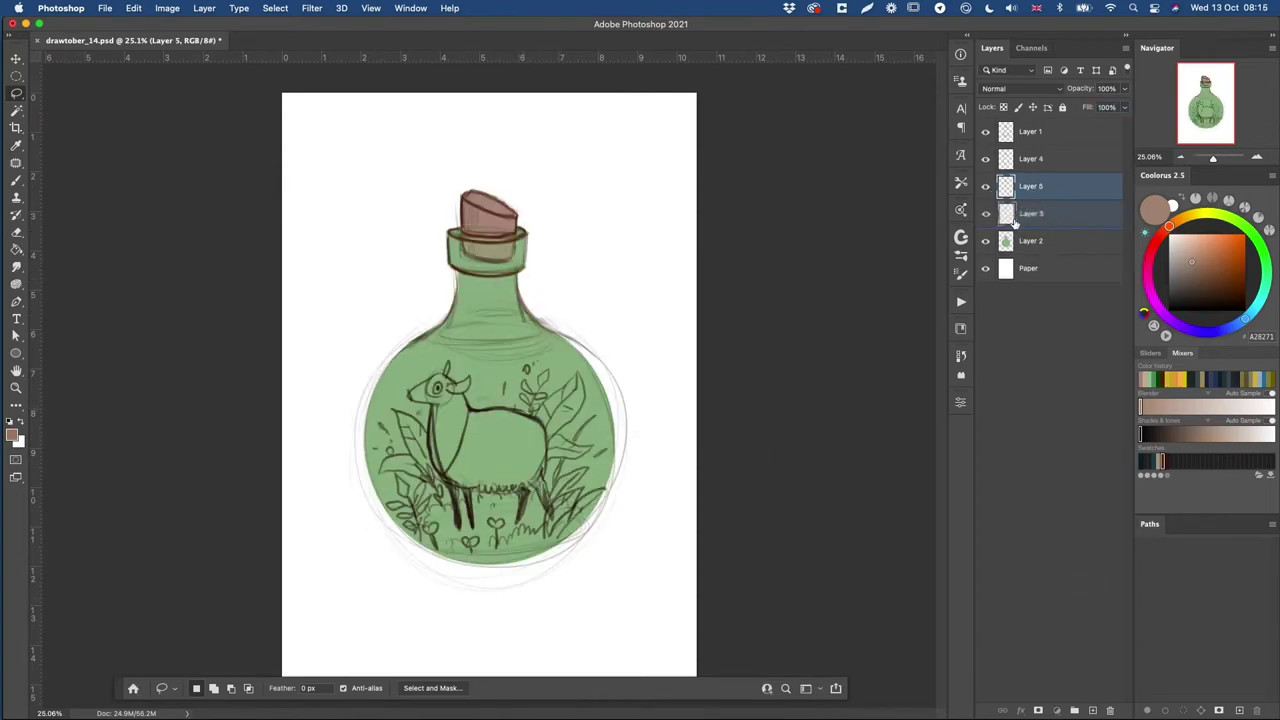
pyautogui.moveTo(1015, 222); pyautogui.dragTo(1016, 218)
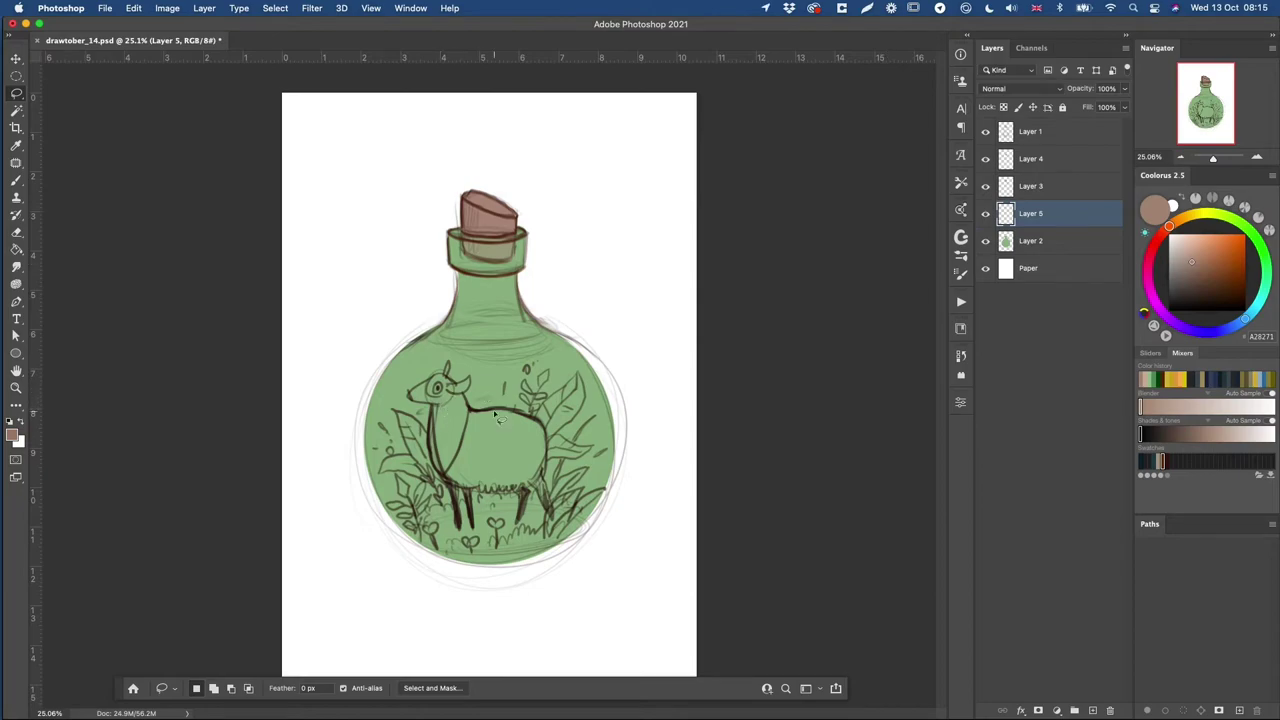
pyautogui.hotkey('ctrl', 'Up')
pyautogui.click(556, 54)
pyautogui.hotkey('ctrl', 'Up')
pyautogui.moveTo(384, 245); pyautogui.dragTo(206, 49)
pyautogui.click(206, 49)
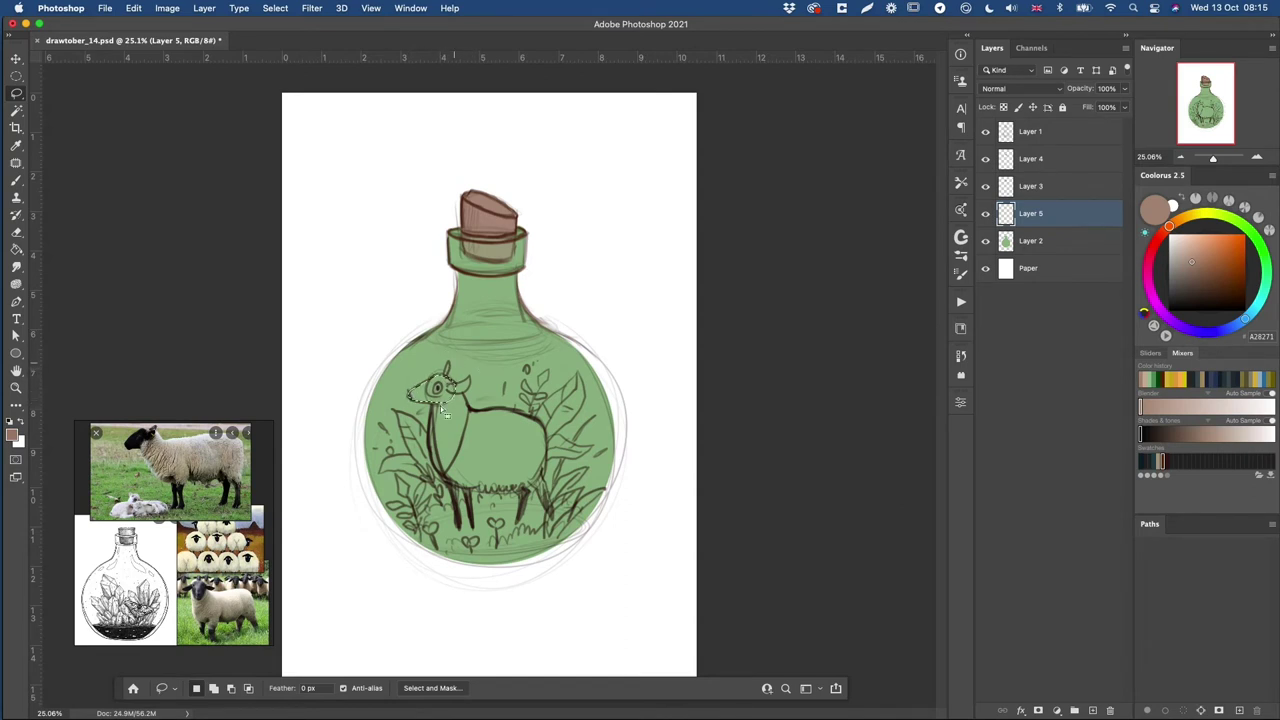
# - Lasso the sheep's head and ears on Layer 5 and fill them with dark navy #292838
pyautogui.moveTo(451, 378); pyautogui.dragTo(448, 363)
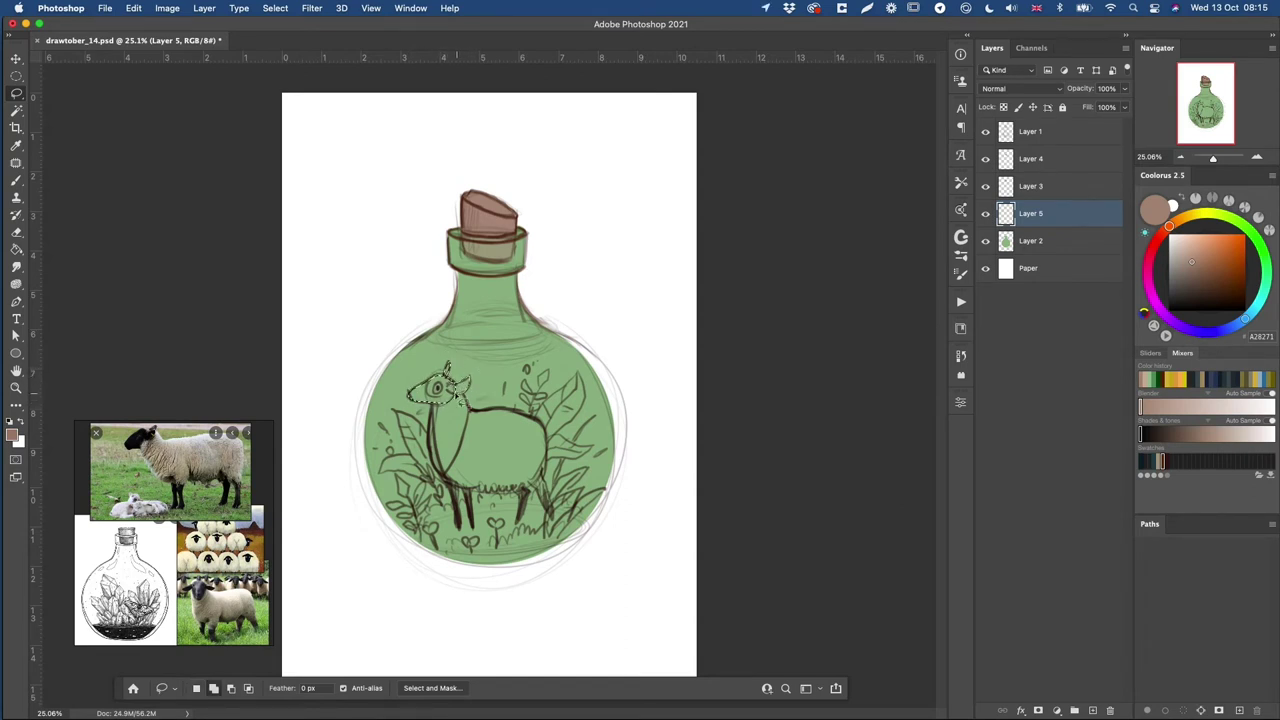
pyautogui.moveTo(1220, 322); pyautogui.dragTo(1203, 331)
pyautogui.click(1190, 293)
pyautogui.hotkey('alt', 'BackSpace')
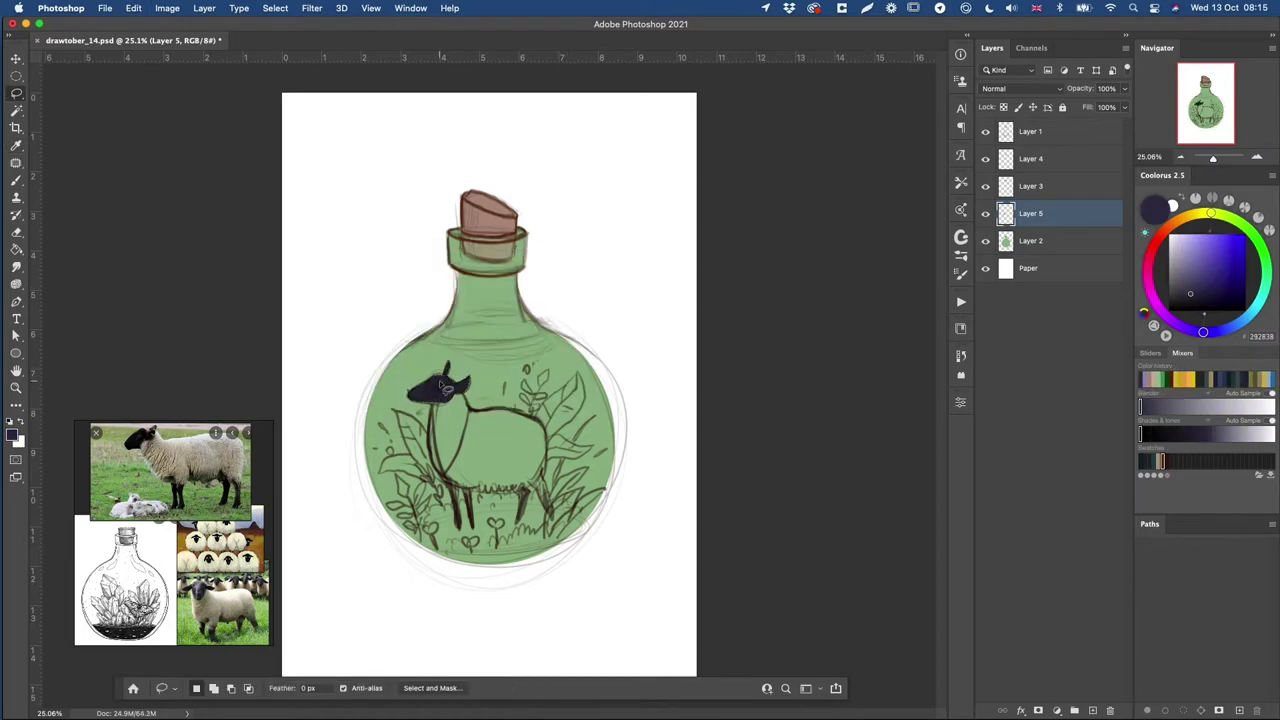
# - Select the sheep's eye and fill it with light grey on a new layer above the head
pyautogui.scroll(4, 437, 388)
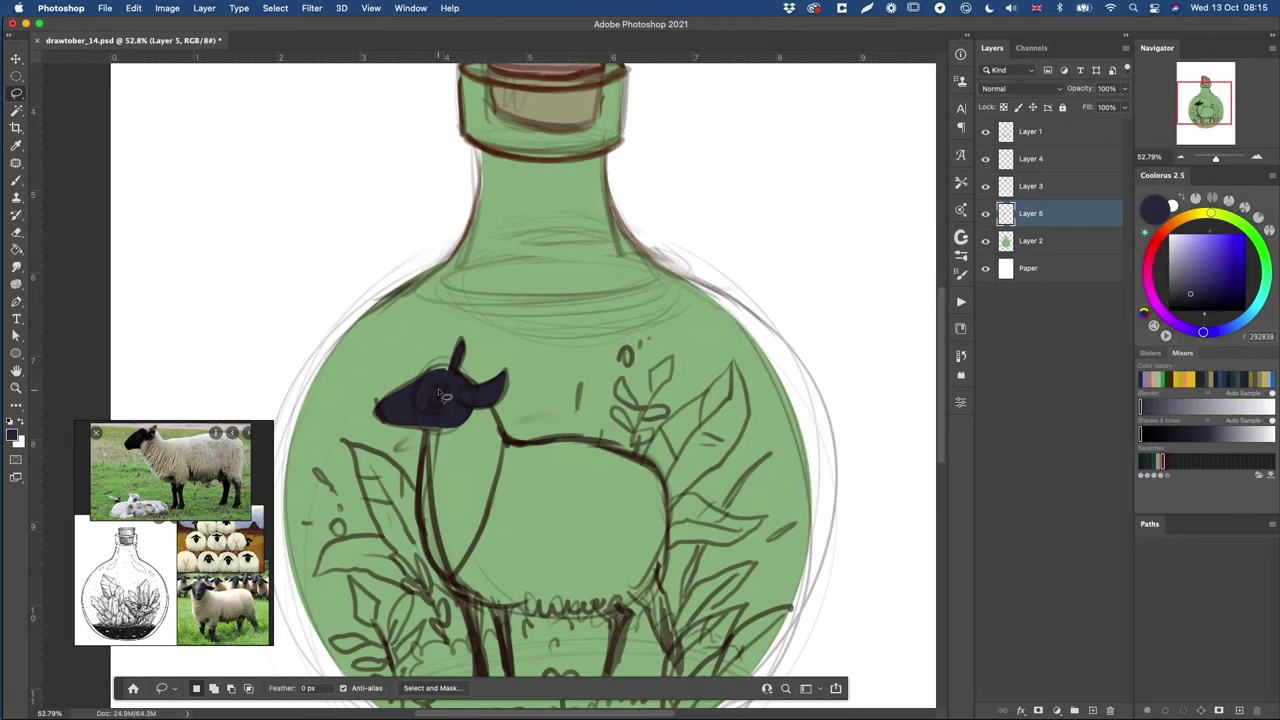
pyautogui.moveTo(1180, 257); pyautogui.dragTo(1168, 247)
pyautogui.hotkey('shift', 'BackSpace')
pyautogui.press('Escape')
pyautogui.click(1092, 710)
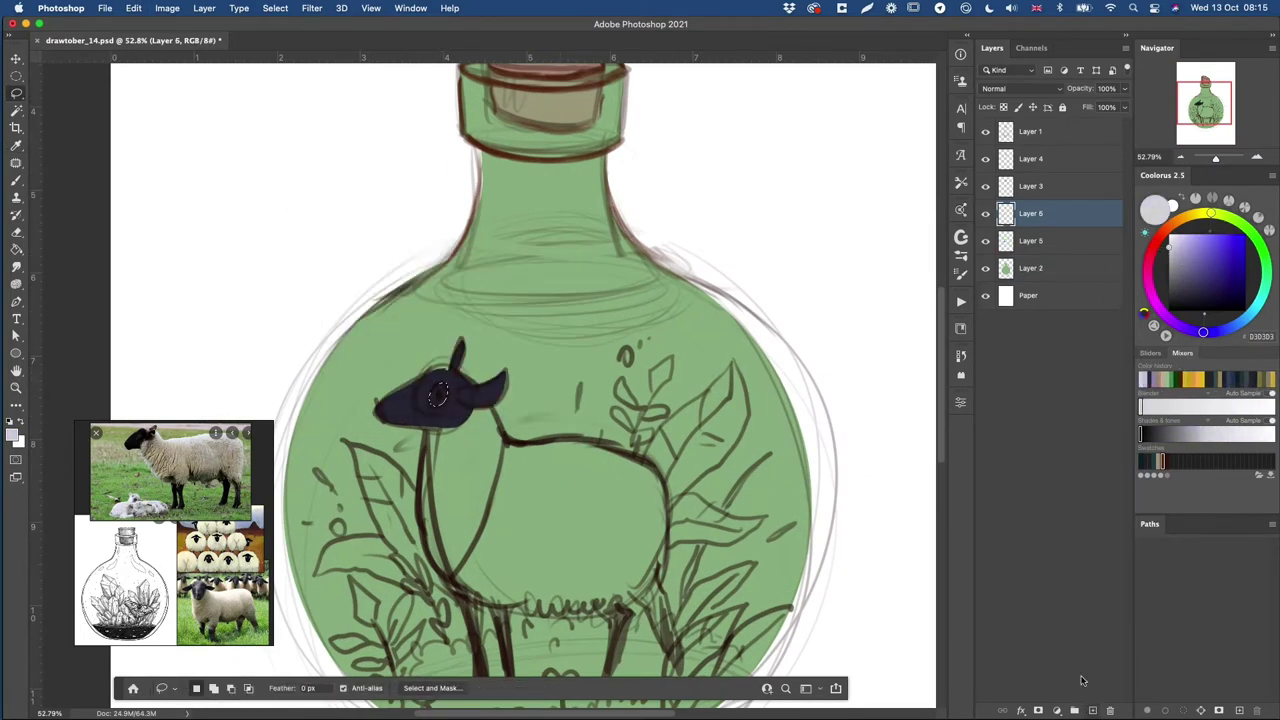
pyautogui.hotkey('alt', 'BackSpace')
# - Add a layer above the bottle layer, lasso the sheep's neck and woolly body, and fill them with pale beige
pyautogui.click(1030, 268)
pyautogui.press('alt+shift+super+n')
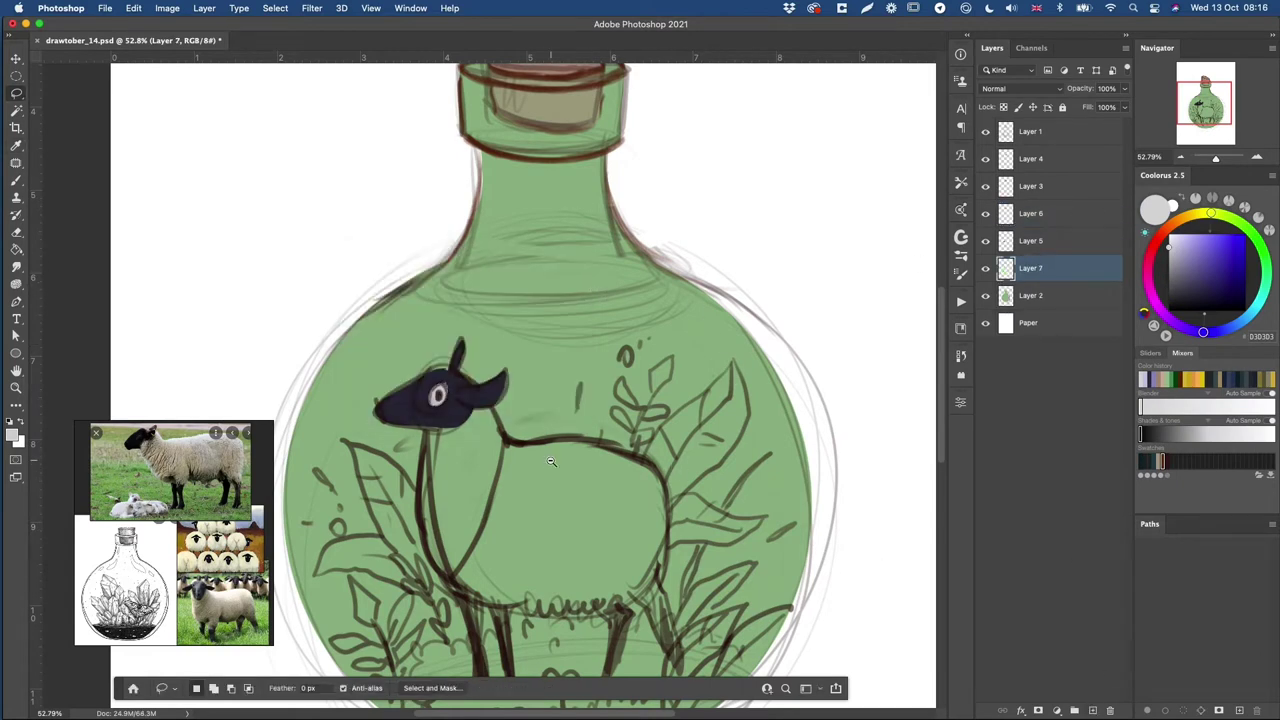
pyautogui.scroll(-3, 551, 461)
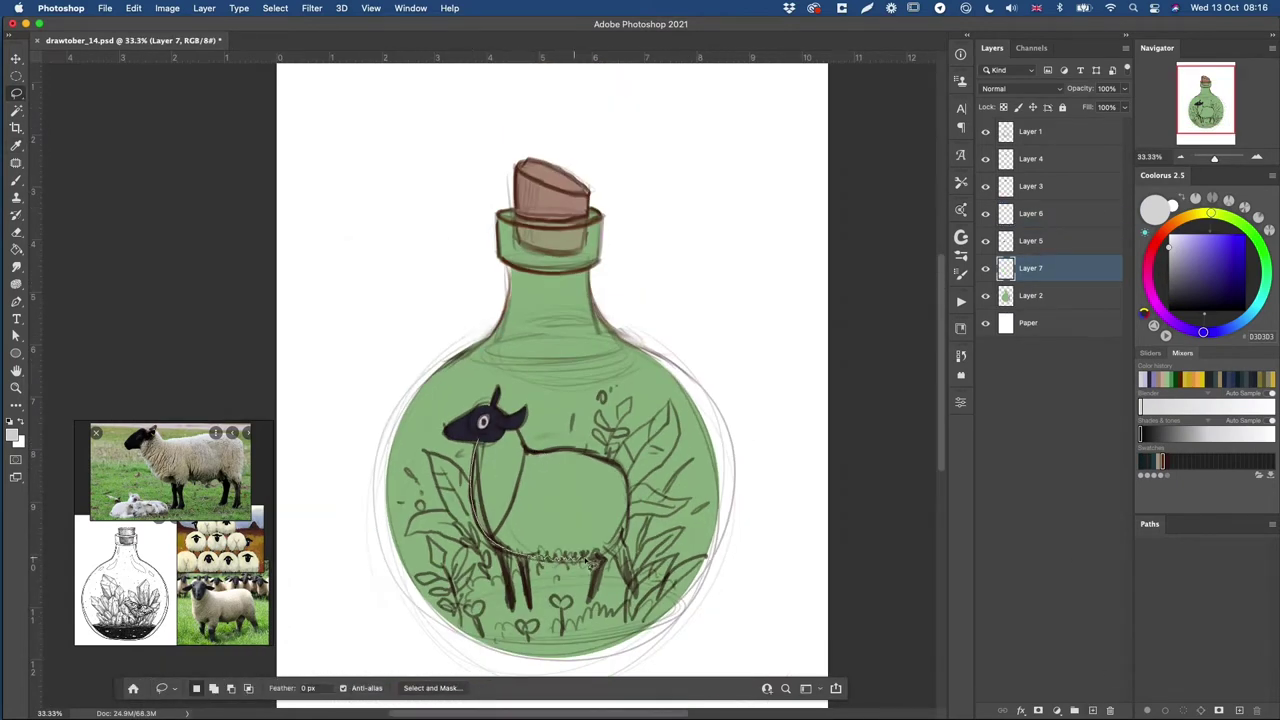
pyautogui.moveTo(480, 427); pyautogui.dragTo(479, 437)
pyautogui.hotkey('shift', 'BackSpace')
pyautogui.press('Escape')
pyautogui.click(1188, 216)
pyautogui.click(1186, 246)
pyautogui.hotkey('shift', 'BackSpace')
pyautogui.press('Return')
pyautogui.press('super+d')
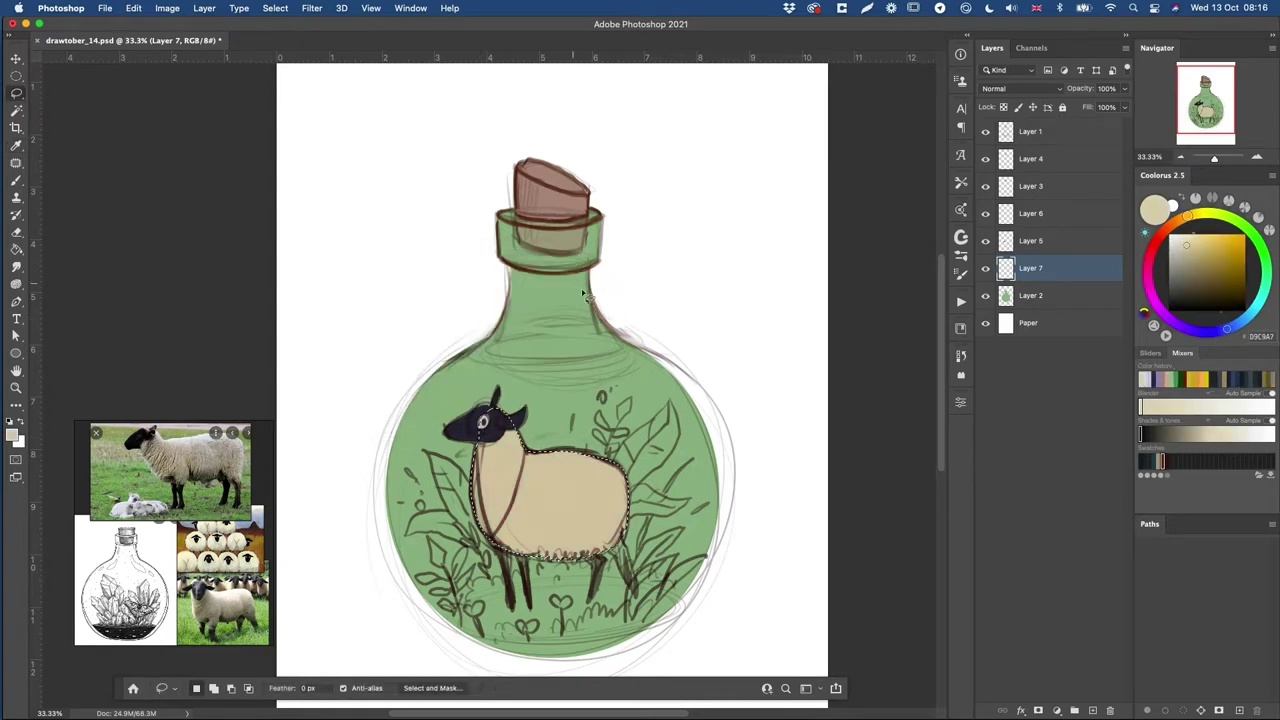
# - Lasso the sheep's four legs, fill them with the same beige, and check the colours against the sketch layer
pyautogui.moveTo(512, 602); pyautogui.dragTo(532, 590)
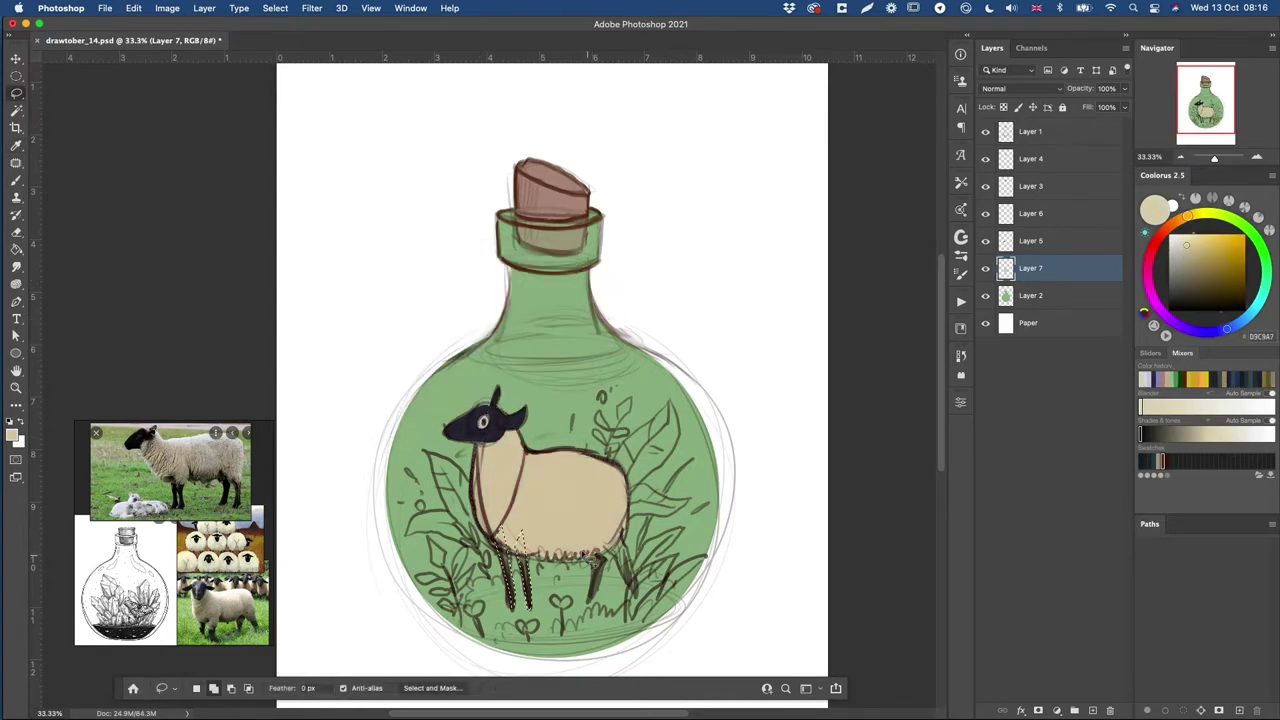
pyautogui.moveTo(590, 553)
pyautogui.mouseDown()
pyautogui.moveTo(602, 610)
pyautogui.moveTo(640, 595)
pyautogui.moveTo(592, 545)
pyautogui.mouseUp()
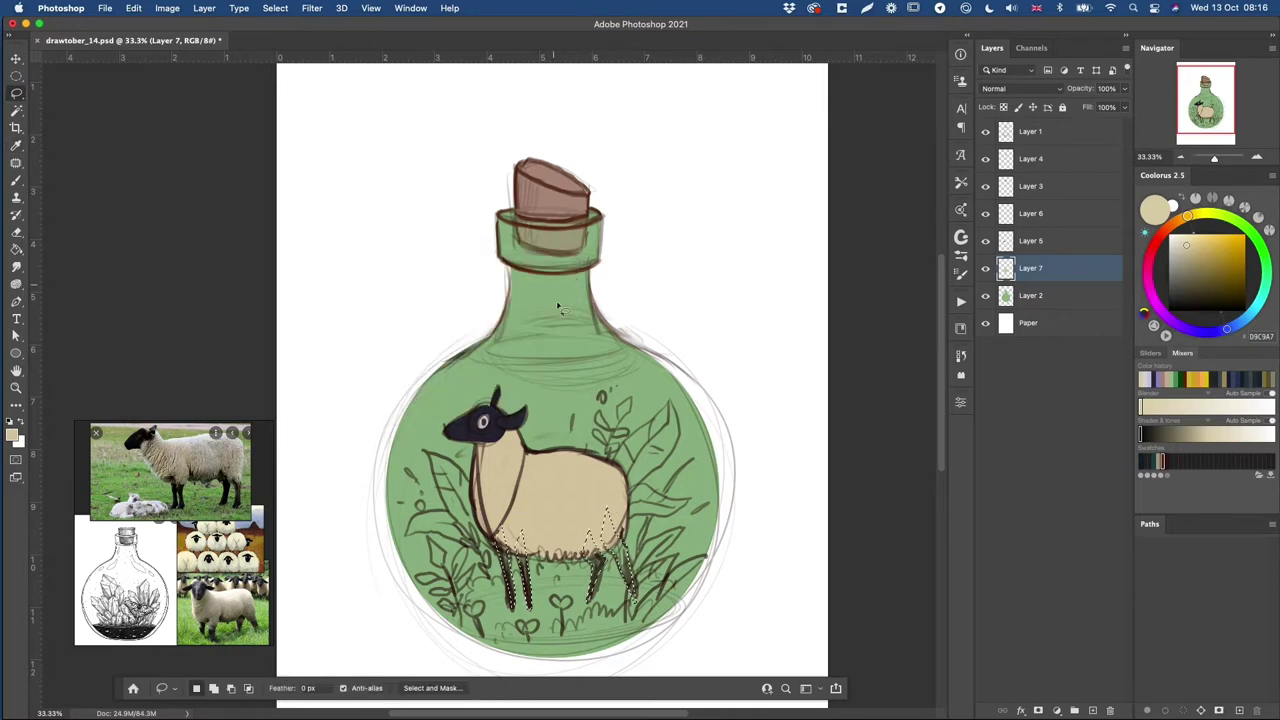
pyautogui.hotkey('shift', 'BackSpace')
pyautogui.press('Return')
pyautogui.press('super+d')
pyautogui.click(986, 132)
pyautogui.click(986, 132)
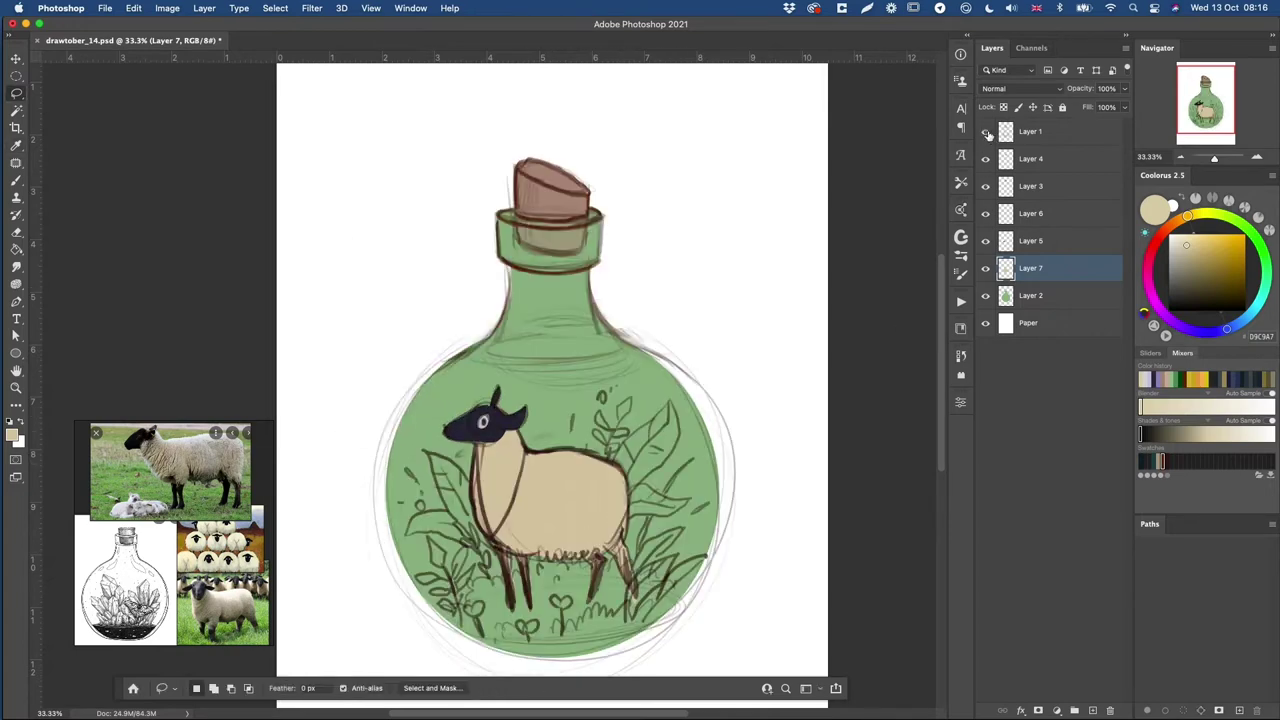
# - On a new layer below the sheep, lasso a jagged grassy ground area and fill it with green #6CAA67
pyautogui.keyDown('super'); pyautogui.click(1092, 710); pyautogui.keyUp('super')
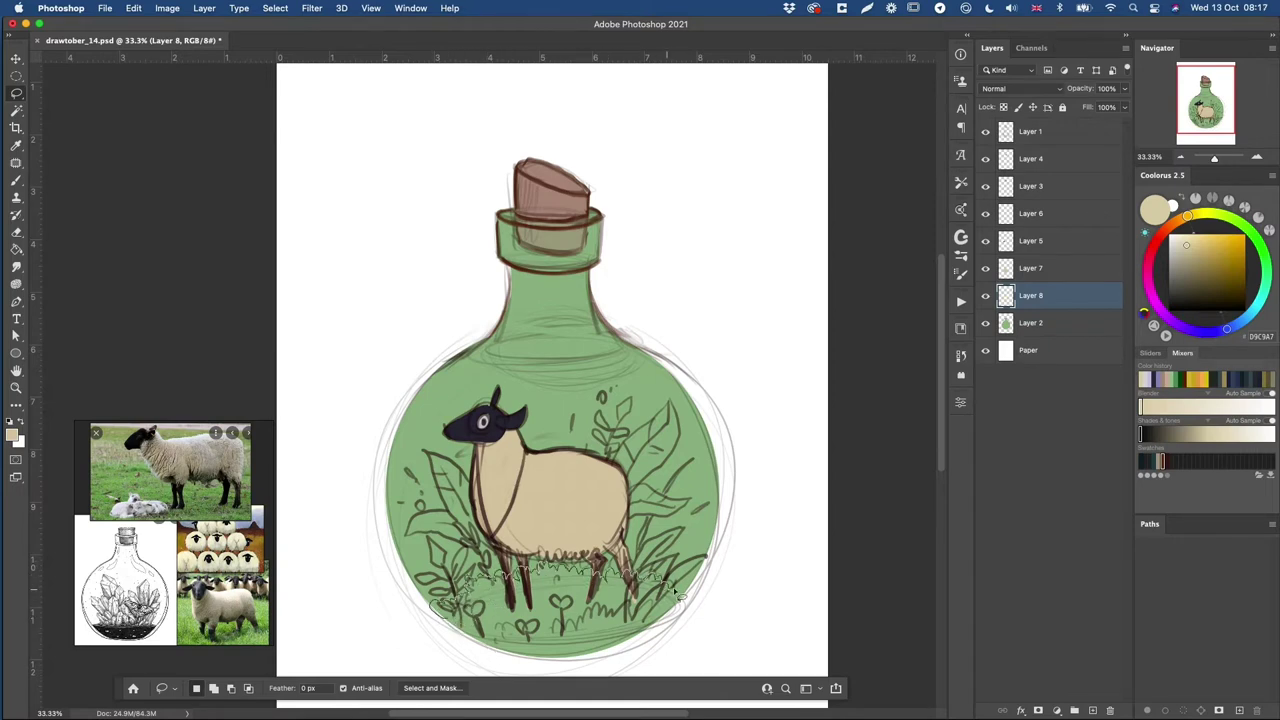
pyautogui.moveTo(675, 591); pyautogui.dragTo(430, 606)
pyautogui.press('b')
pyautogui.keyDown('alt'); pyautogui.click(711, 458); pyautogui.keyUp('alt')
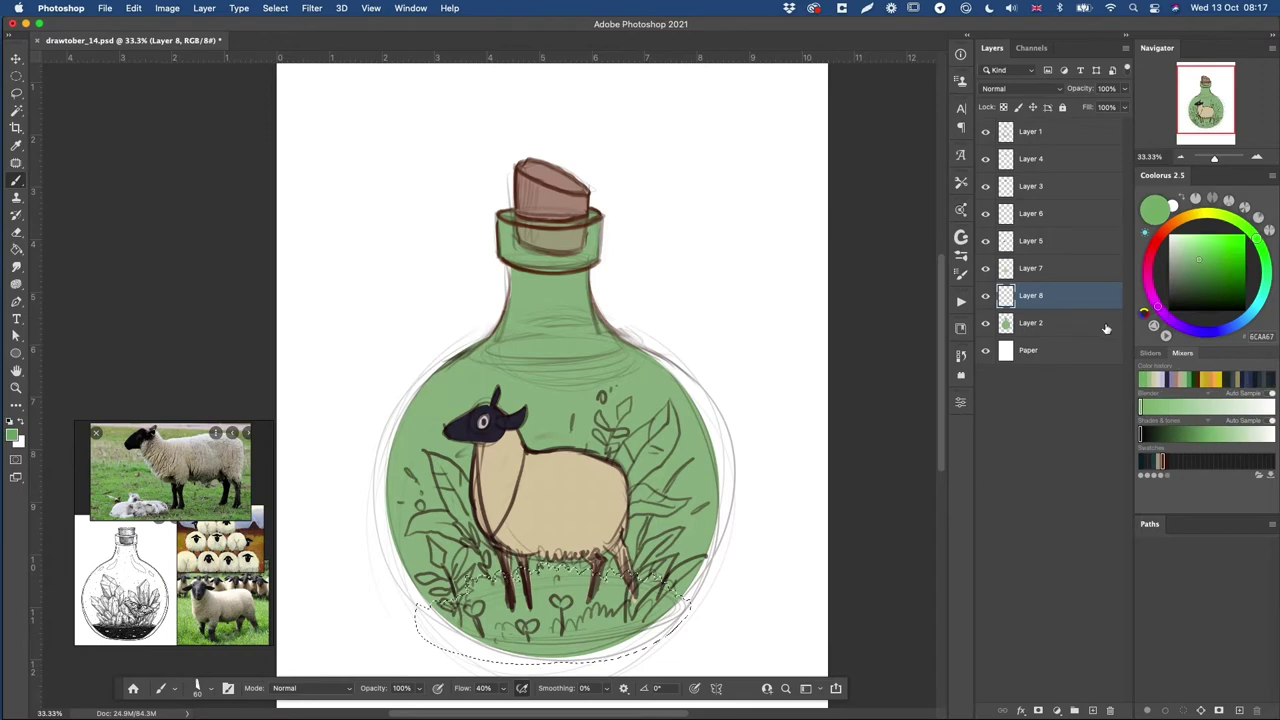
pyautogui.hotkey('shift', 'F5')
pyautogui.click(567, 271)
pyautogui.press('super+d')
# - Clip the grass layer to the bottle and lower its lightness with Hue/Saturation
pyautogui.press('super+alt+g')
pyautogui.press('super+u')
pyautogui.moveTo(866, 264); pyautogui.dragTo(852, 265)
pyautogui.click(1017, 138)
# - Duplicate the green bottle layer and darken the copy by lowering its lightness in Hue/Saturation
pyautogui.click(1012, 325)
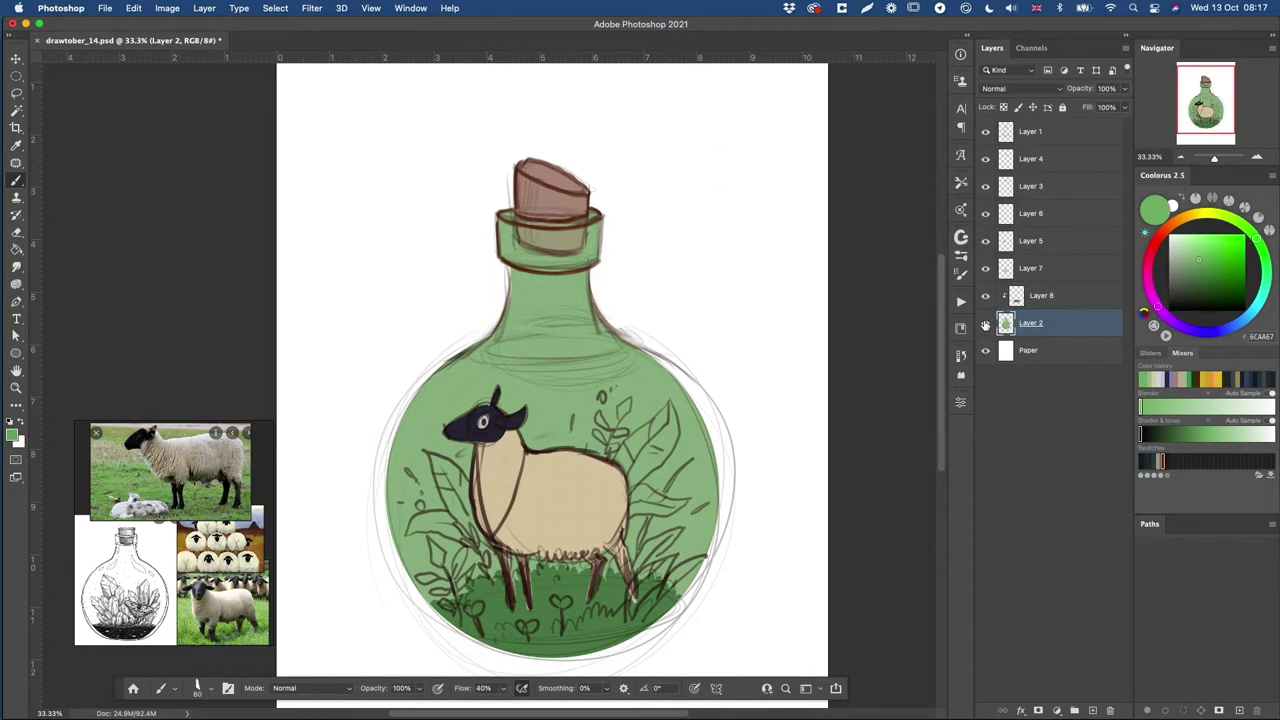
pyautogui.press('super+j')
pyautogui.press('super+u')
pyautogui.moveTo(867, 265); pyautogui.dragTo(855, 265)
pyautogui.click(1017, 137)
# - Scale the bottle copy down slightly about its centre so a lighter glass edge surrounds it
pyautogui.press('super+t')
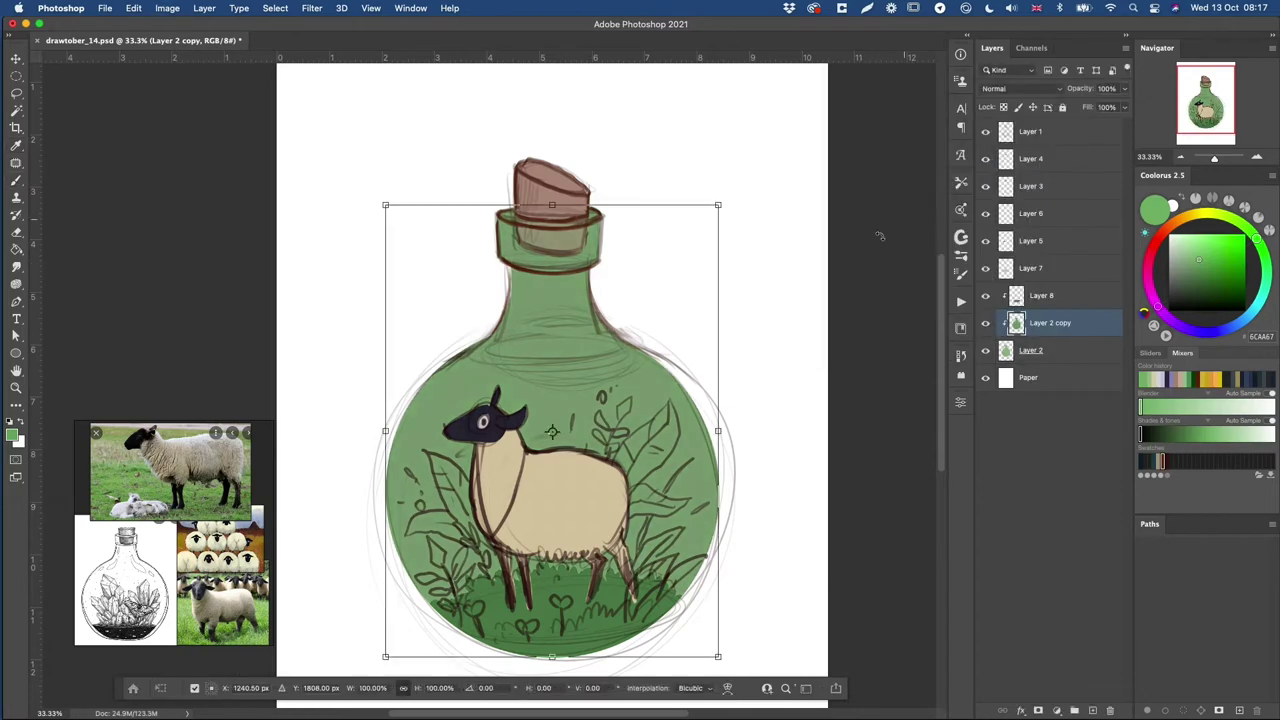
pyautogui.moveTo(720, 205); pyautogui.dragTo(706, 222)
pyautogui.press('Return')
# - Lasso the bottle's collar area on the darker copy, delete it, and deselect
pyautogui.press('l')
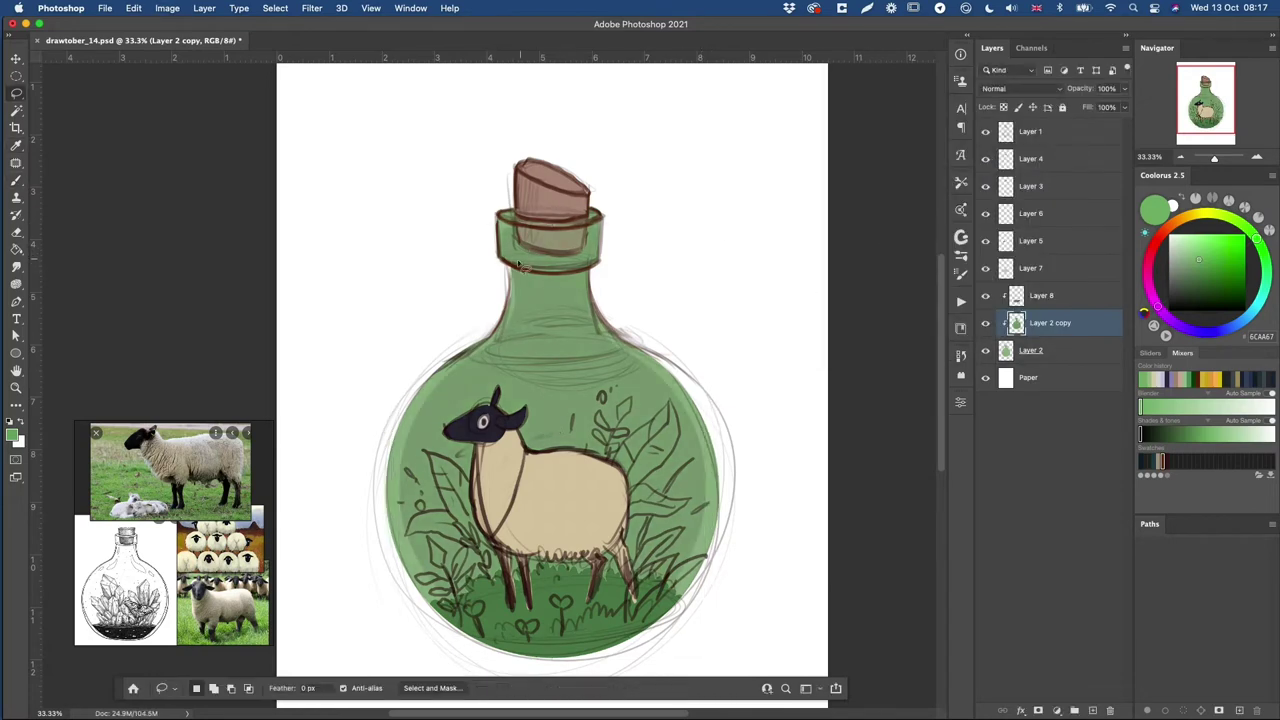
pyautogui.moveTo(578, 274); pyautogui.dragTo(480, 256)
pyautogui.press('Delete')
pyautogui.press('super+d')
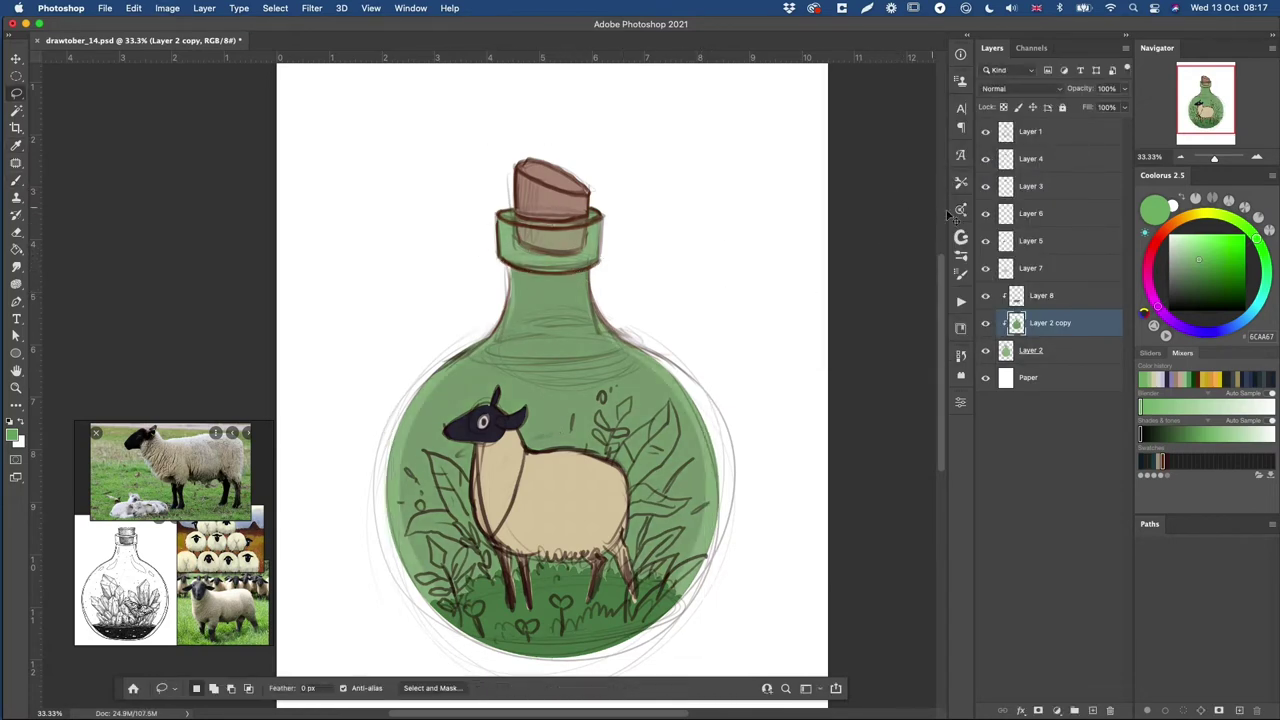
# - Adjust the inner bottle shape to a deeper green with Hue/Saturation
pyautogui.press('super+u')
pyautogui.moveTo(867, 233); pyautogui.dragTo(864, 265)
pyautogui.click(1017, 137)
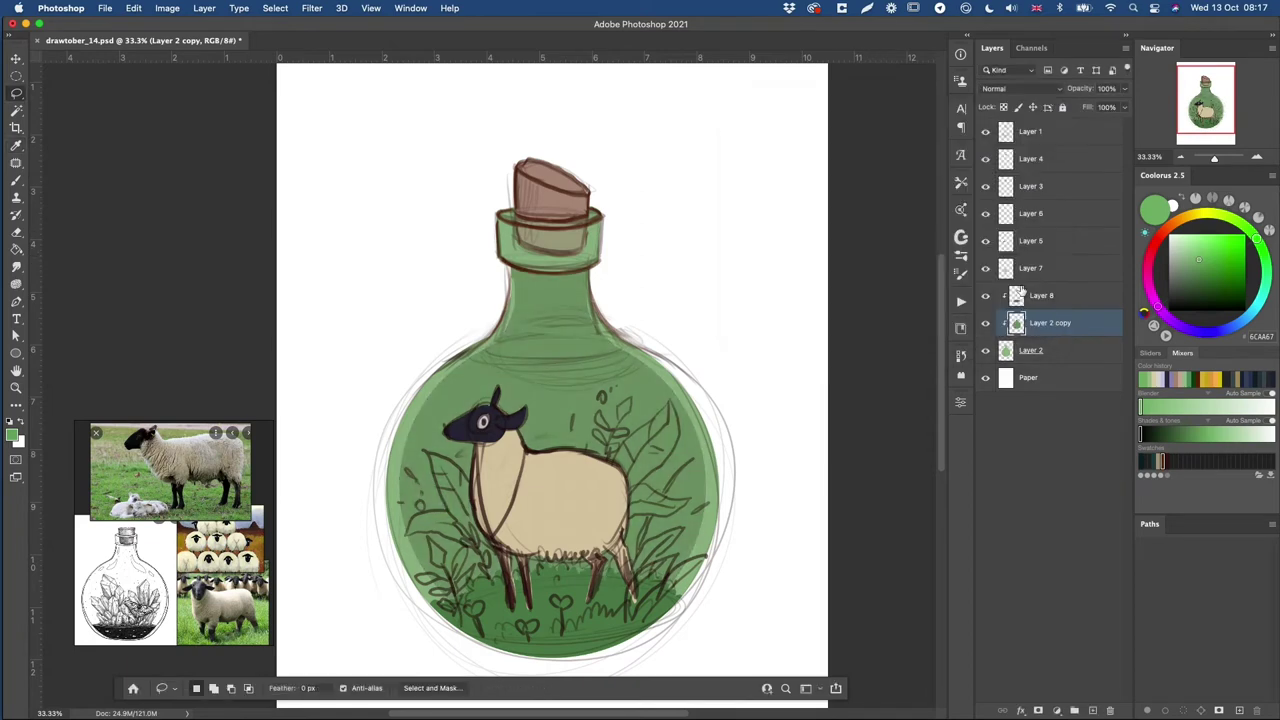
# - Hide the sketch layer and trim the leftover edge of the inner bottle shape around the top of the neck
pyautogui.click(1040, 295)
pyautogui.click(986, 132)
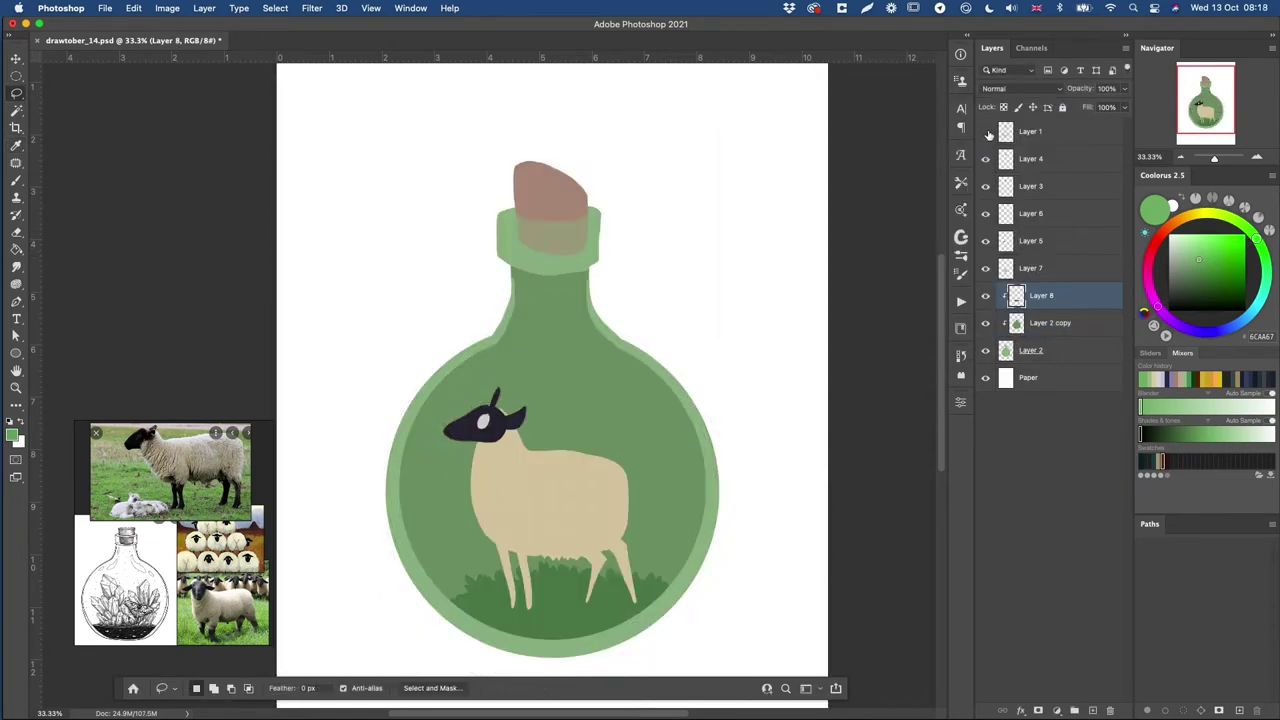
pyautogui.click(995, 322)
pyautogui.moveTo(592, 250); pyautogui.dragTo(622, 310)
pyautogui.press('Delete')
pyautogui.press('super+d')
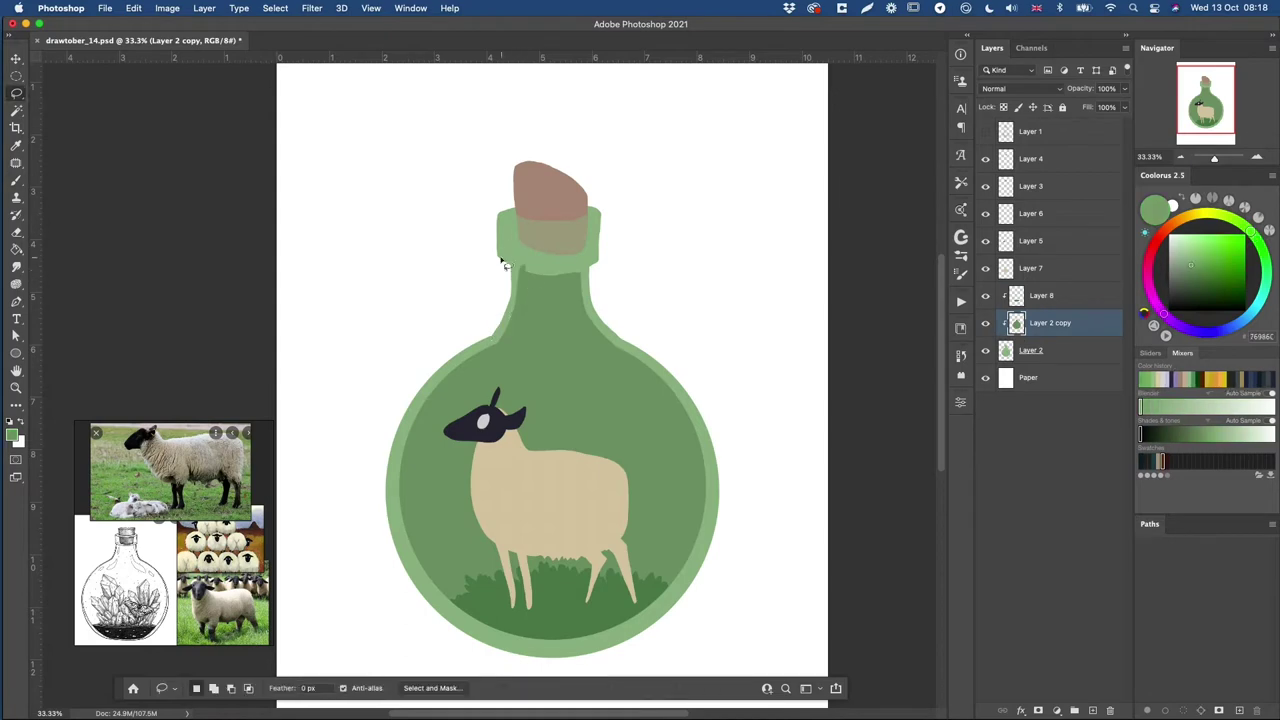
# - Paint the sheep's pupil in dark navy #292838 on a new layer above the eye, using a round brush
pyautogui.press('b')
pyautogui.rightClick(650, 478)
pyautogui.press('Escape')
pyautogui.press('super+shift+alt+n')
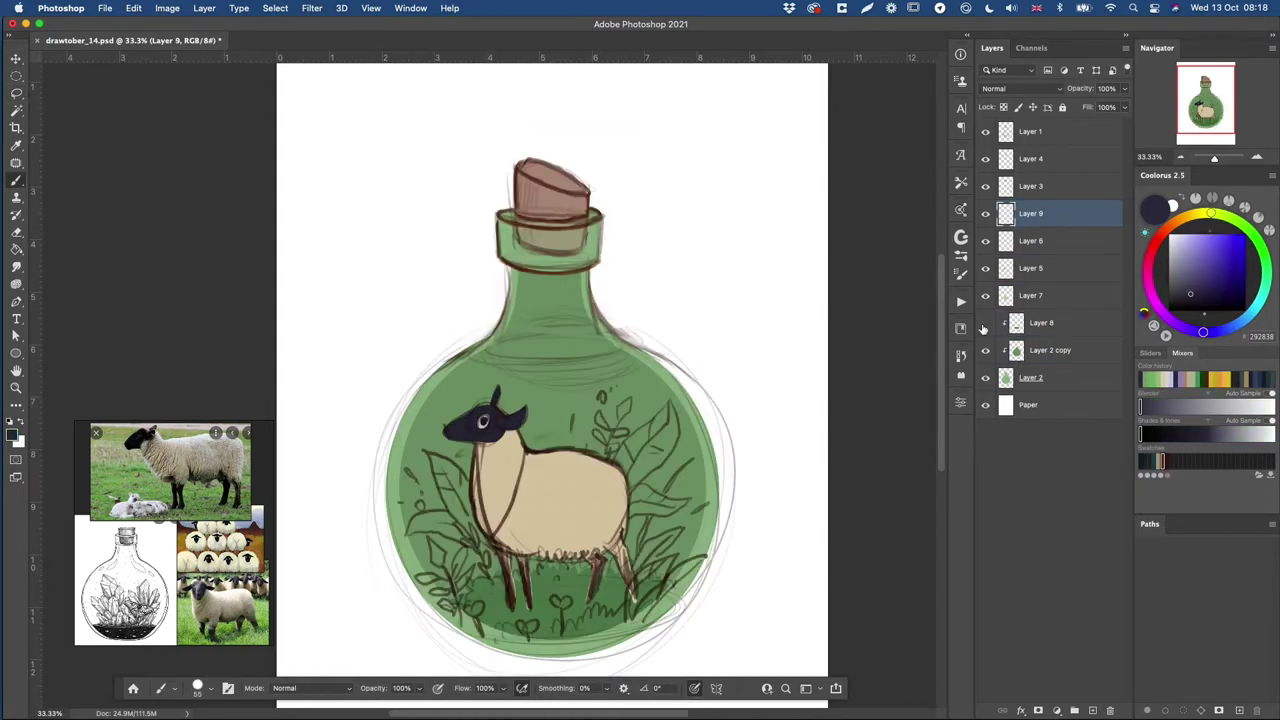
# - Lasso the large leaves behind the sheep on a new clipped layer, fill them with dark green #213815, and shift them to olive with Hue/Saturation
pyautogui.click(1050, 350)
pyautogui.press('super+shift+alt+n')
pyautogui.press('super+]')
pyautogui.press('super+d')
pyautogui.press('l')
pyautogui.moveTo(614, 488)
pyautogui.mouseDown()
pyautogui.moveTo(613, 464)
pyautogui.moveTo(632, 574)
pyautogui.mouseUp()
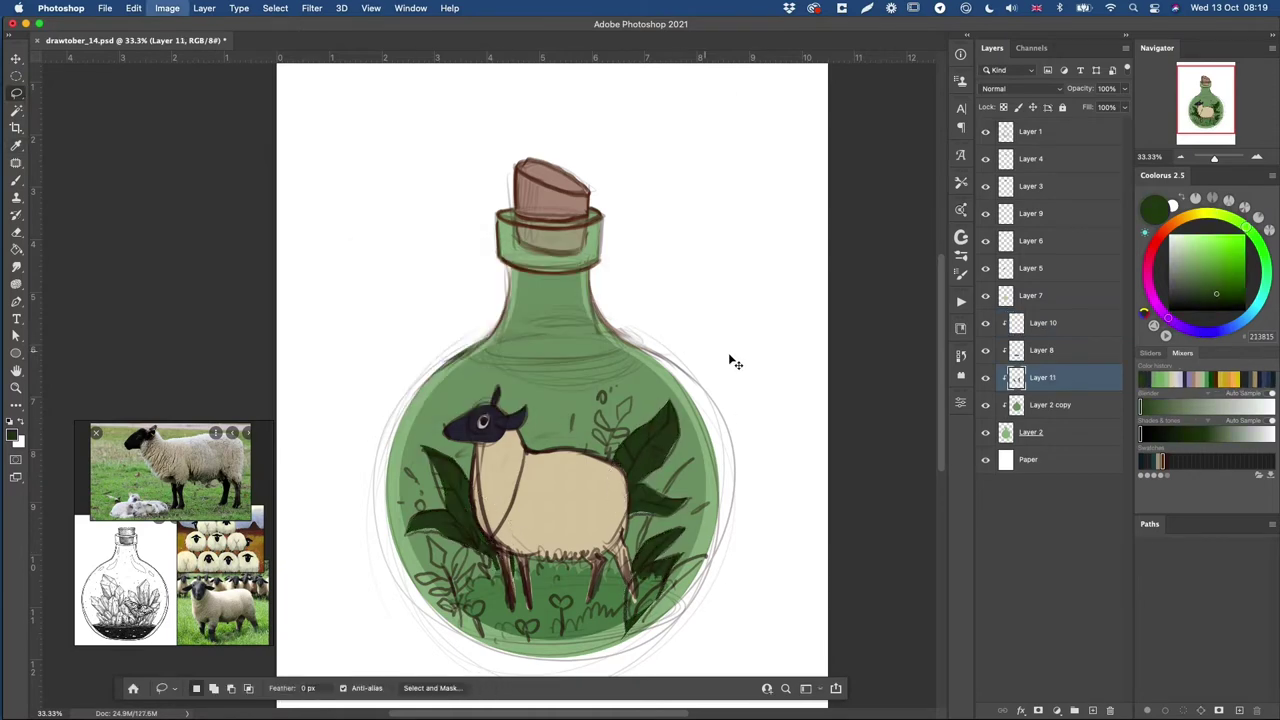
pyautogui.press('super+u')
pyautogui.press('Return')
# - Lasso the small heart-shaped sprouts in the foreground grass on a new layer, fill them with a dark colour, and tune it with Hue/Saturation
pyautogui.press('super+shift+alt+n')
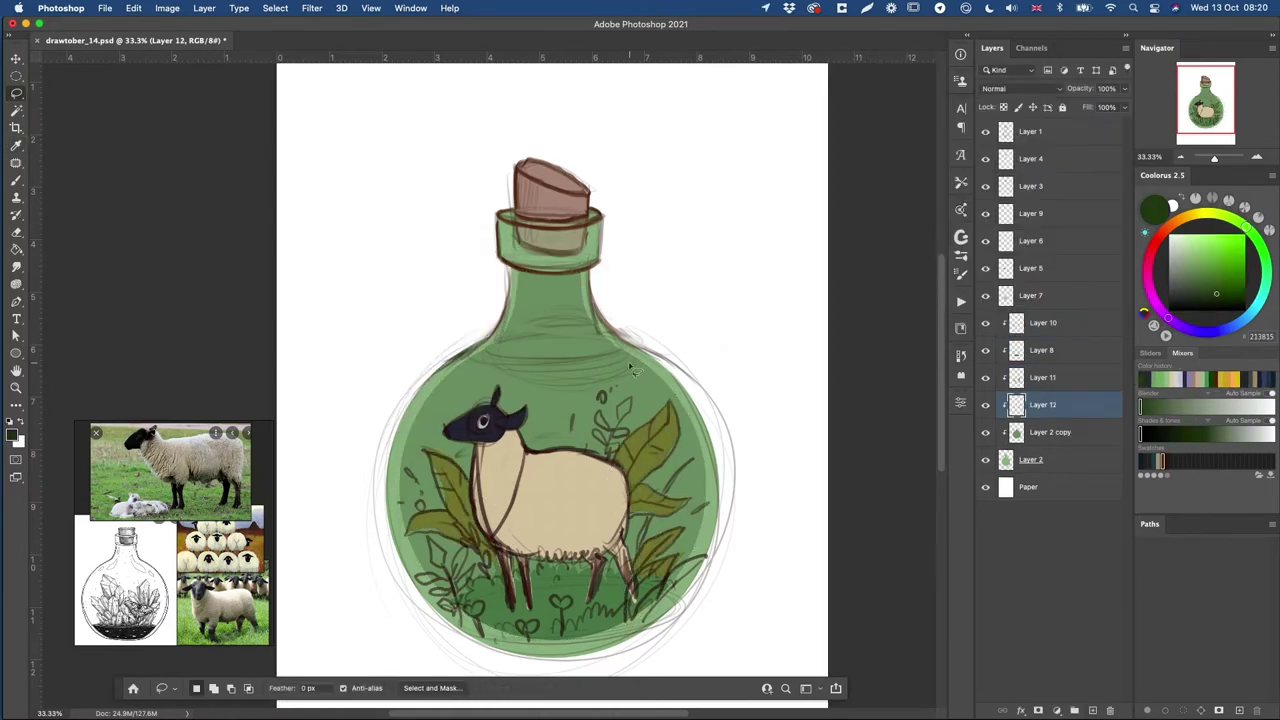
pyautogui.moveTo(480, 607); pyautogui.dragTo(489, 642)
pyautogui.moveTo(528, 628); pyautogui.dragTo(530, 648)
pyautogui.moveTo(561, 603); pyautogui.dragTo(562, 643)
pyautogui.moveTo(612, 607); pyautogui.dragTo(600, 635)
pyautogui.click(468, 424)
pyautogui.hotkey('alt', 'BackSpace')
pyautogui.hotkey('alt', 'BackSpace')
pyautogui.press('super+u')
pyautogui.press('Return')
# - On a new layer, lasso the lower-left leafy plant and the lower-right grass clump and fill them with green #2F682C
pyautogui.press('super+shift+alt+n')
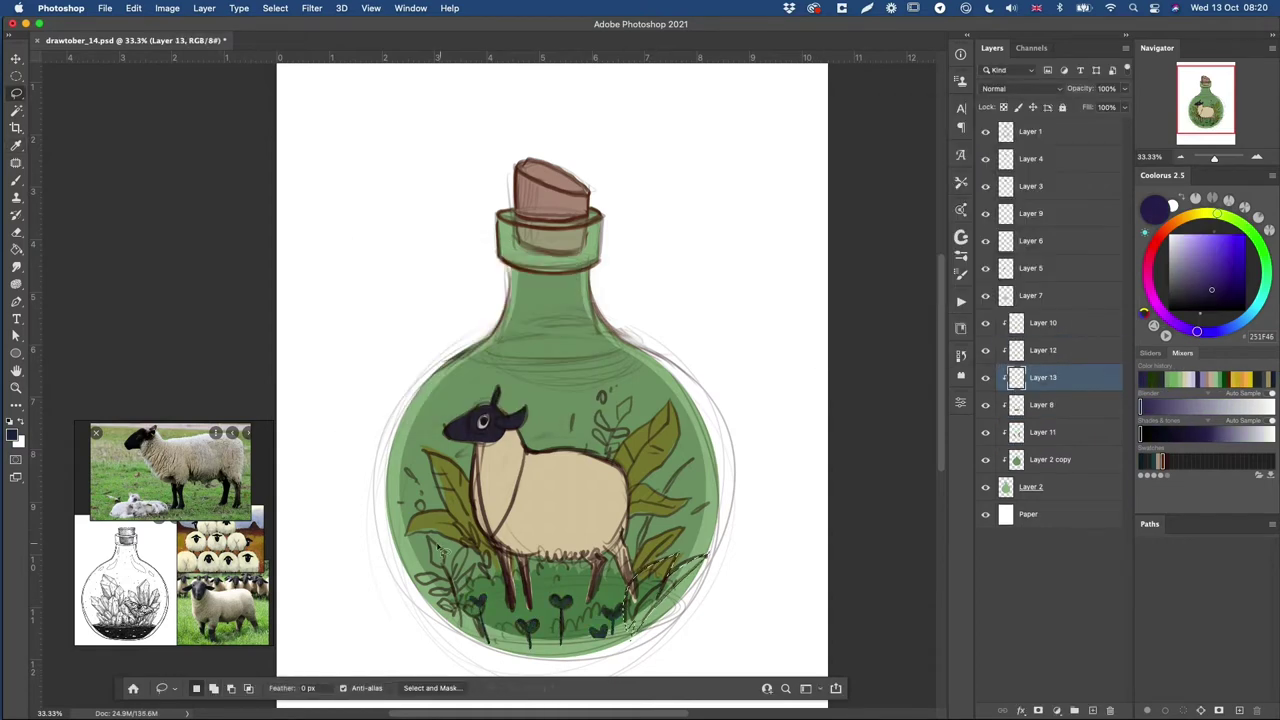
pyautogui.moveTo(440, 566)
pyautogui.mouseDown()
pyautogui.moveTo(457, 614)
pyautogui.moveTo(446, 580)
pyautogui.moveTo(454, 602)
pyautogui.mouseUp()
pyautogui.keyDown('alt'); pyautogui.click(575, 600); pyautogui.keyUp('alt')
pyautogui.hotkey('shift', 'BackSpace')
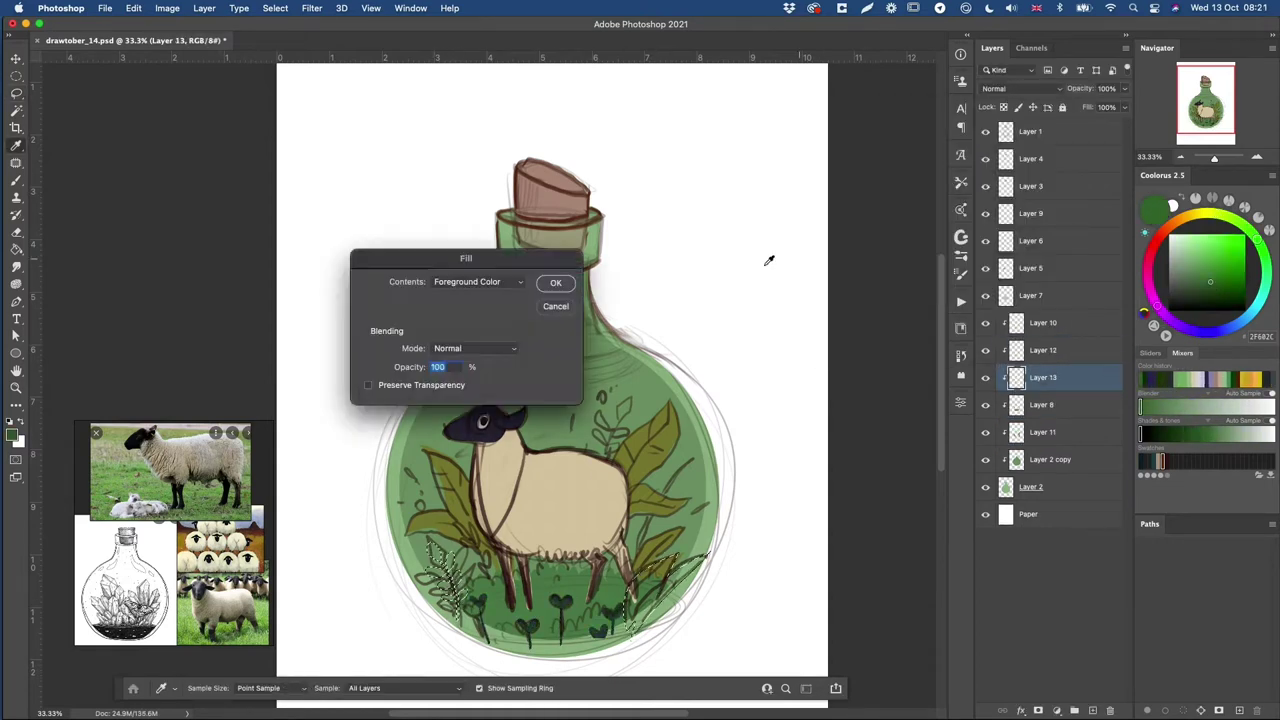
pyautogui.press('Return')
# - Hide the sketch and trim the foreground plants to the inner bottle shape, using Layer 2 copy as the selection
pyautogui.click(985, 132)
pyautogui.keyDown('super'); pyautogui.click(1016, 459); pyautogui.keyUp('super')
pyautogui.press('BackSpace')
pyautogui.click(1025, 349)
# - Shift the hue of the large background leaves slightly with Hue/Saturation
pyautogui.keyDown('super'); pyautogui.click(676, 432); pyautogui.keyUp('super')
pyautogui.press('super+u')
pyautogui.moveTo(866, 201); pyautogui.dragTo(873, 201)
pyautogui.press('Return')
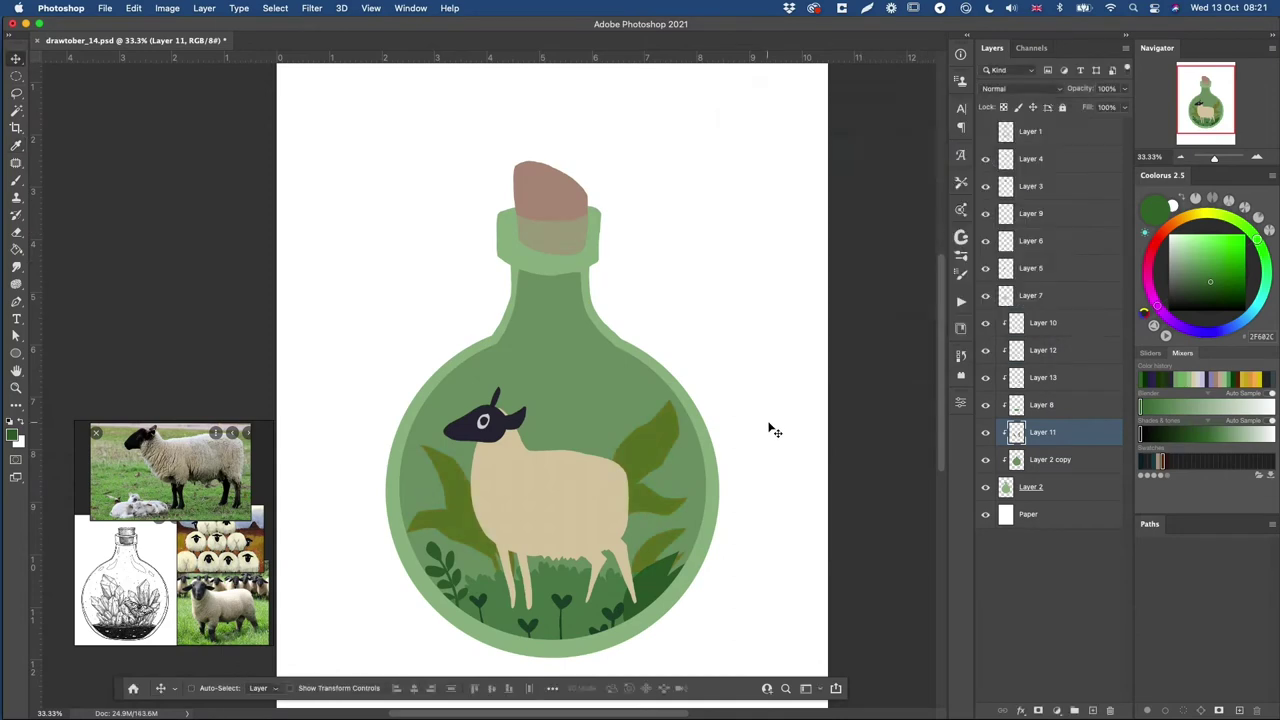
# - On a new layer behind the large leaves, lasso the sketched leafy sprig and thin blades around the sheep and fill them with green #2F682C
pyautogui.press('super+shift+alt+n')
pyautogui.click(985, 132)
pyautogui.moveTo(606, 458); pyautogui.dragTo(628, 402)
pyautogui.moveTo(616, 418)
pyautogui.mouseDown()
pyautogui.moveTo(608, 457)
pyautogui.moveTo(630, 430)
pyautogui.mouseUp()
pyautogui.moveTo(606, 440); pyautogui.dragTo(596, 422)
pyautogui.moveTo(630, 552); pyautogui.dragTo(688, 465)
pyautogui.moveTo(484, 584); pyautogui.dragTo(428, 508)
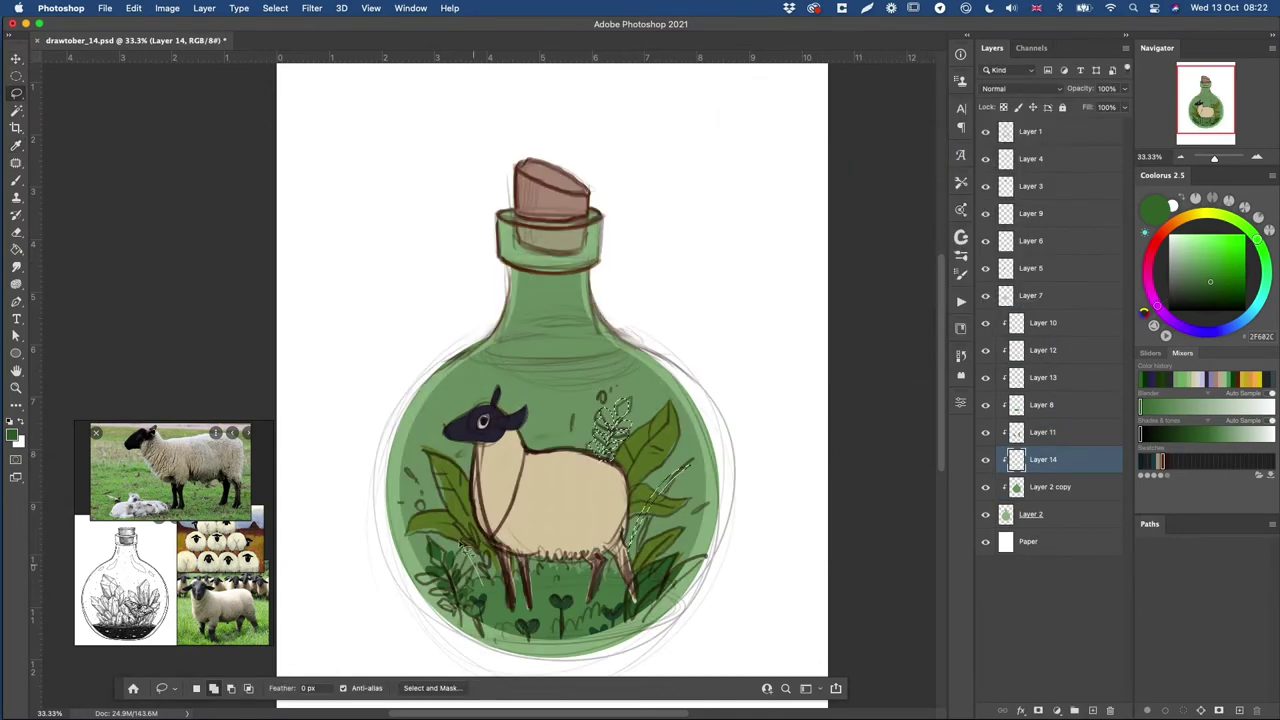
pyautogui.moveTo(474, 552); pyautogui.dragTo(480, 562)
pyautogui.hotkey('shift', 'BackSpace')
pyautogui.press('Return')
pyautogui.press('super+d')
# - Hide the sketch and add green #2F682C sprigs above the sheep's back, between the right-hand leaves, and beside the left-hand leaves
pyautogui.click(985, 132)
pyautogui.moveTo(575, 456); pyautogui.dragTo(585, 446)
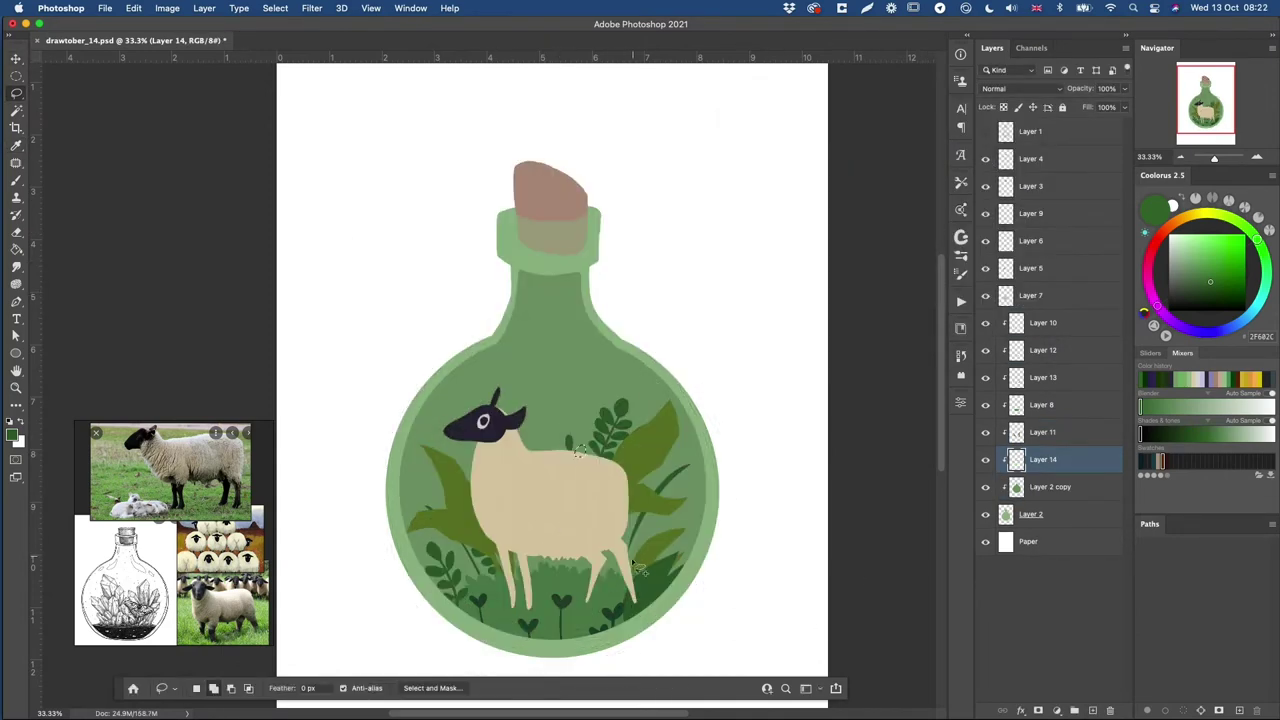
pyautogui.moveTo(634, 562); pyautogui.dragTo(666, 520)
pyautogui.moveTo(668, 520); pyautogui.dragTo(686, 508)
pyautogui.moveTo(686, 532); pyautogui.dragTo(664, 533)
pyautogui.hotkey('shift', 'F5')
pyautogui.press('Return')
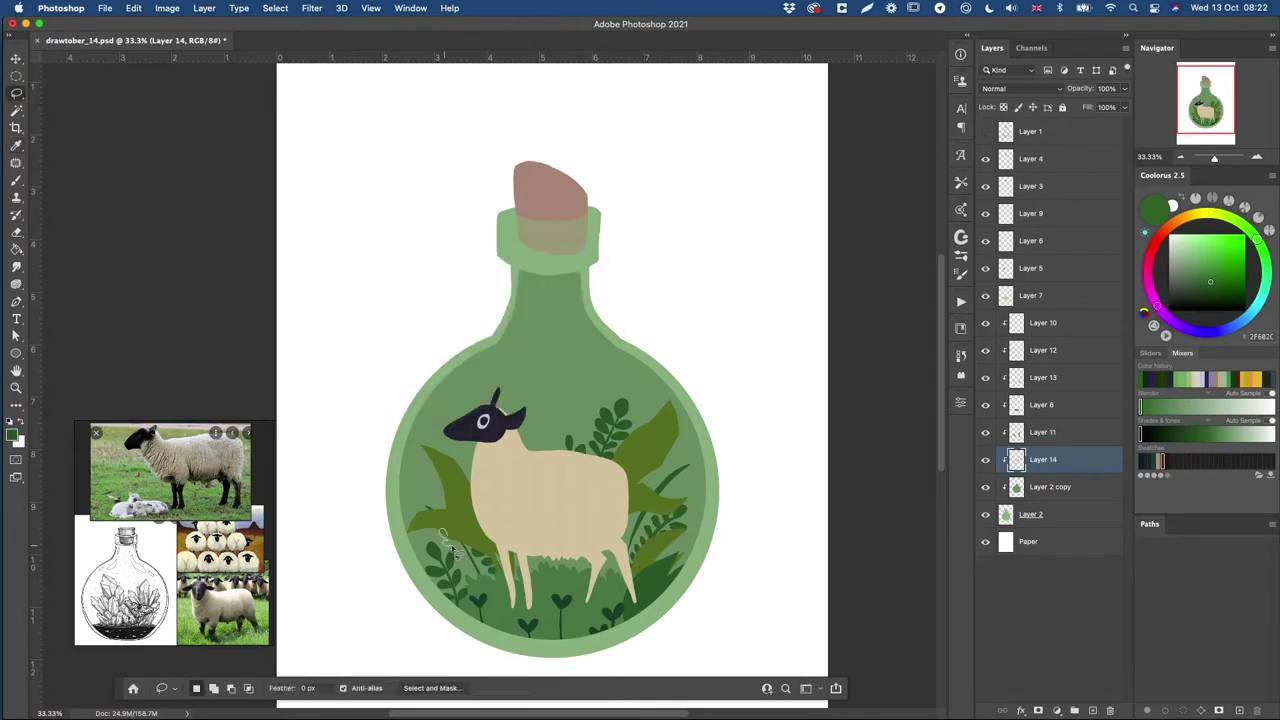
pyautogui.hotkey('shift', 'F5')
pyautogui.press('Return')
pyautogui.press('super+d')
# - On a new layer below the leafy sprigs, lasso a wide bushy backdrop across the bottle and fill it with green #5A8F57
pyautogui.keyDown('super'); pyautogui.click(1093, 710); pyautogui.keyUp('super')
pyautogui.moveTo(425, 466); pyautogui.dragTo(404, 440)
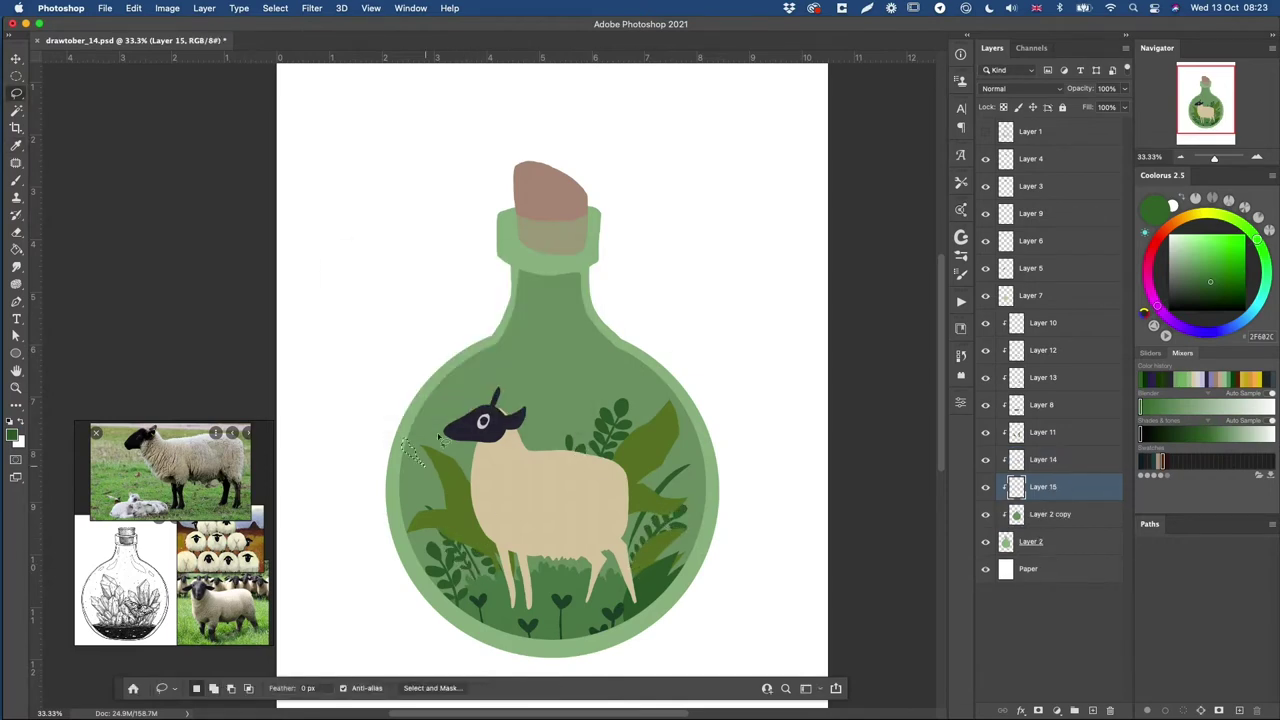
pyautogui.moveTo(657, 364)
pyautogui.mouseDown()
pyautogui.moveTo(484, 430)
pyautogui.moveTo(669, 354)
pyautogui.mouseUp()
pyautogui.click(1199, 268)
pyautogui.hotkey('shift', 'F5')
pyautogui.press('Return')
# - Trim the bushy backdrop to the inner bottle shape, using Layer 2 copy as the selection
pyautogui.keyDown('super'); pyautogui.click(1016, 514); pyautogui.keyUp('super')
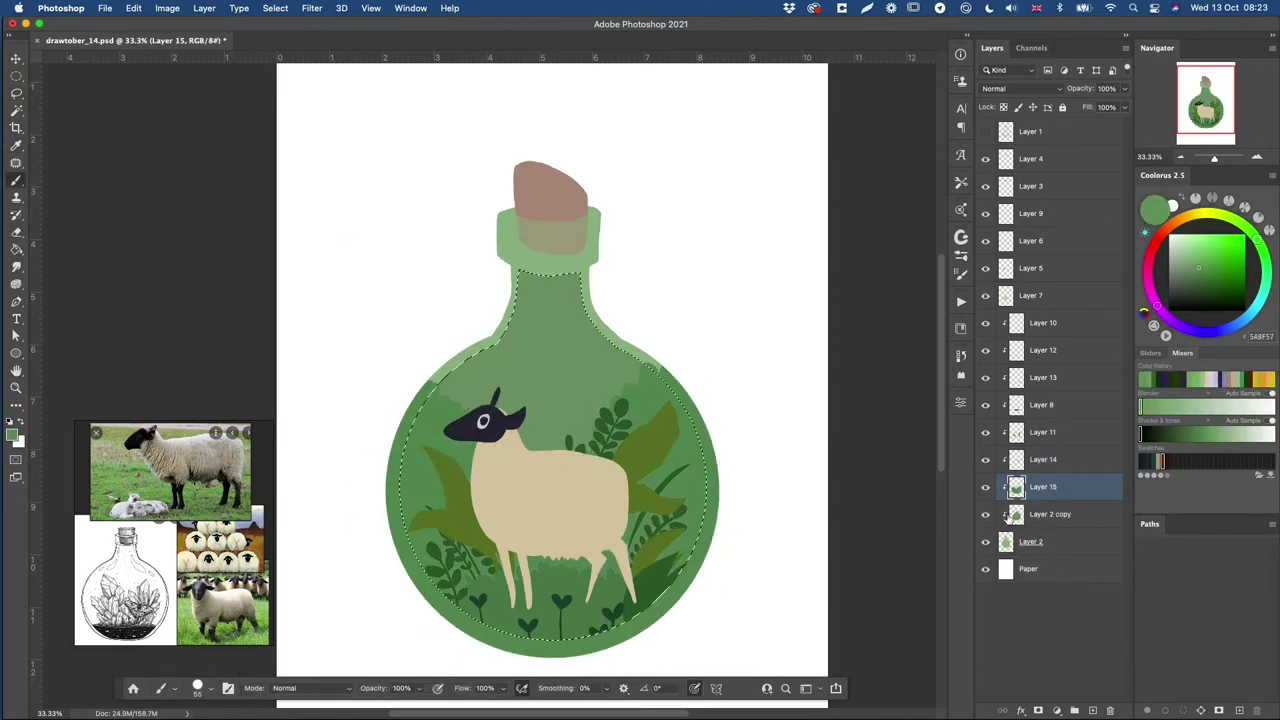
pyautogui.press('super+shift+i')
pyautogui.press('Delete')
pyautogui.press('super+d')
# - Lighten and recolour the bushy backdrop with Hue/Saturation, and adjust the inner bottle shape on Layer 2 copy the same way
pyautogui.press('super+u')
pyautogui.moveTo(868, 233); pyautogui.dragTo(877, 233)
pyautogui.moveTo(867, 264); pyautogui.dragTo(903, 264)
pyautogui.moveTo(867, 201); pyautogui.dragTo(884, 233)
pyautogui.press('Return')
pyautogui.click(1050, 514)
pyautogui.press('super+u')
pyautogui.click(1018, 136)
# - On a new layer above Layer 2, lasso small two-leaf sprigs above the sheep and fill them with green #5A8F57
pyautogui.click(1031, 541)
pyautogui.click(1093, 710)
pyautogui.moveTo(594, 440); pyautogui.dragTo(592, 381)
pyautogui.moveTo(551, 456); pyautogui.dragTo(547, 425)
pyautogui.moveTo(506, 417); pyautogui.dragTo(512, 374)
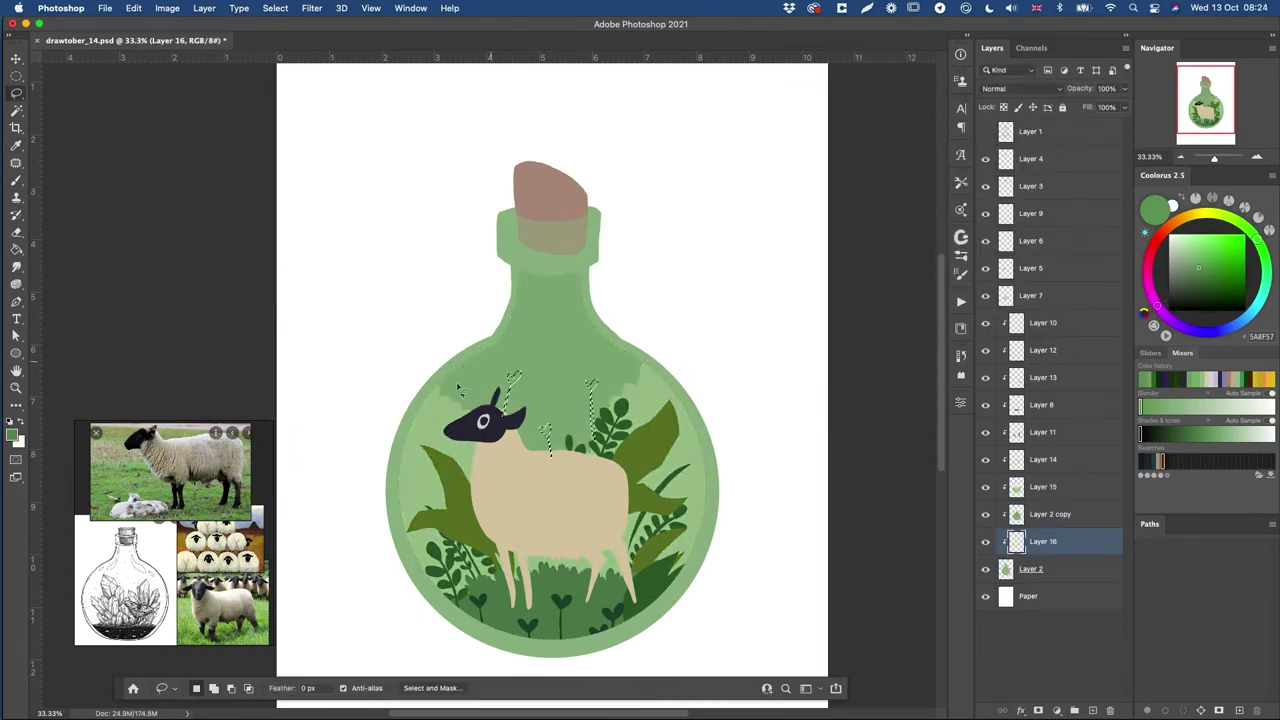
pyautogui.hotkey('shift', 'F5')
pyautogui.click(556, 284)
pyautogui.press('super+d')
# - Adjust the small background sprigs with Hue/Saturation and move their layer above Layer 2 copy, behind the bushy backdrop
pyautogui.press('super+u')
pyautogui.press('Return')
pyautogui.moveTo(1043, 541); pyautogui.dragTo(1035, 502)
pyautogui.click(986, 487)
pyautogui.click(986, 487)
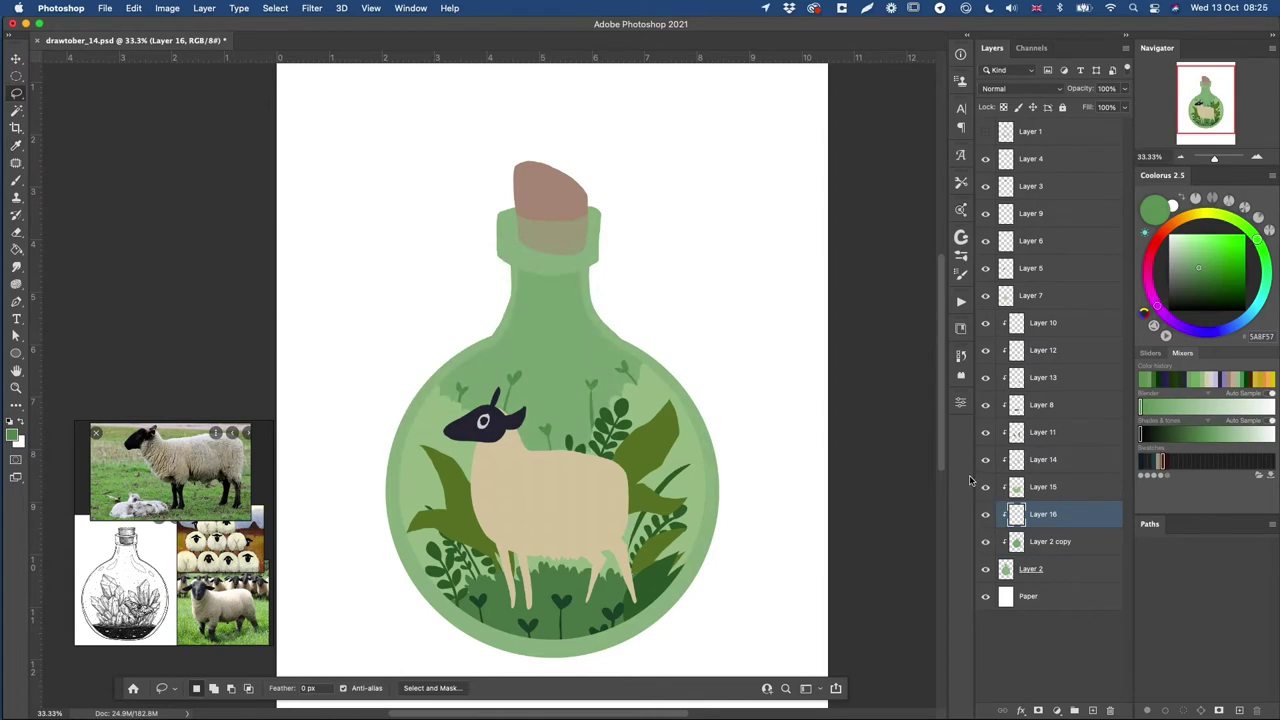
# - On a new layer above Layer 11, lasso veins on the upper right-hand leaf and fill them with light yellow-green
pyautogui.click(1043, 432)
pyautogui.click(1093, 710)
pyautogui.press('v')
pyautogui.press('l')
pyautogui.moveTo(668, 406); pyautogui.dragTo(630, 468)
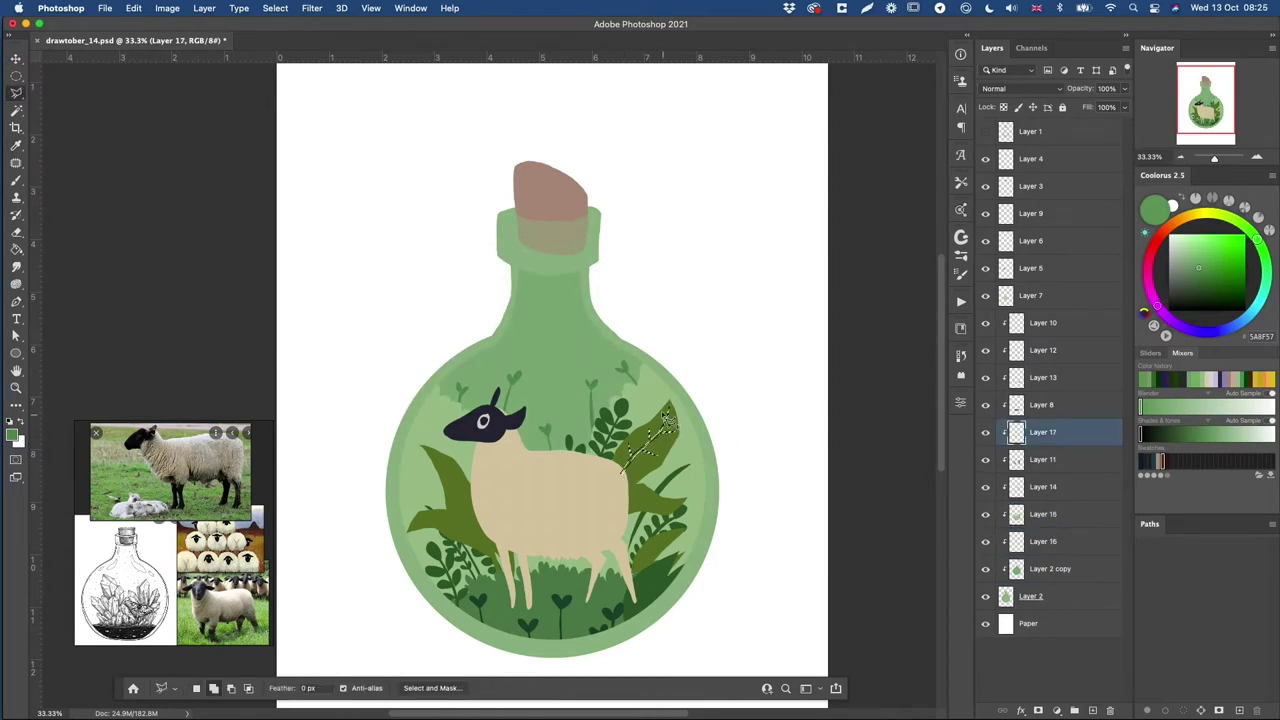
pyautogui.moveTo(665, 423); pyautogui.dragTo(667, 410)
pyautogui.click(1201, 255)
pyautogui.press('super+d')
pyautogui.press('b')
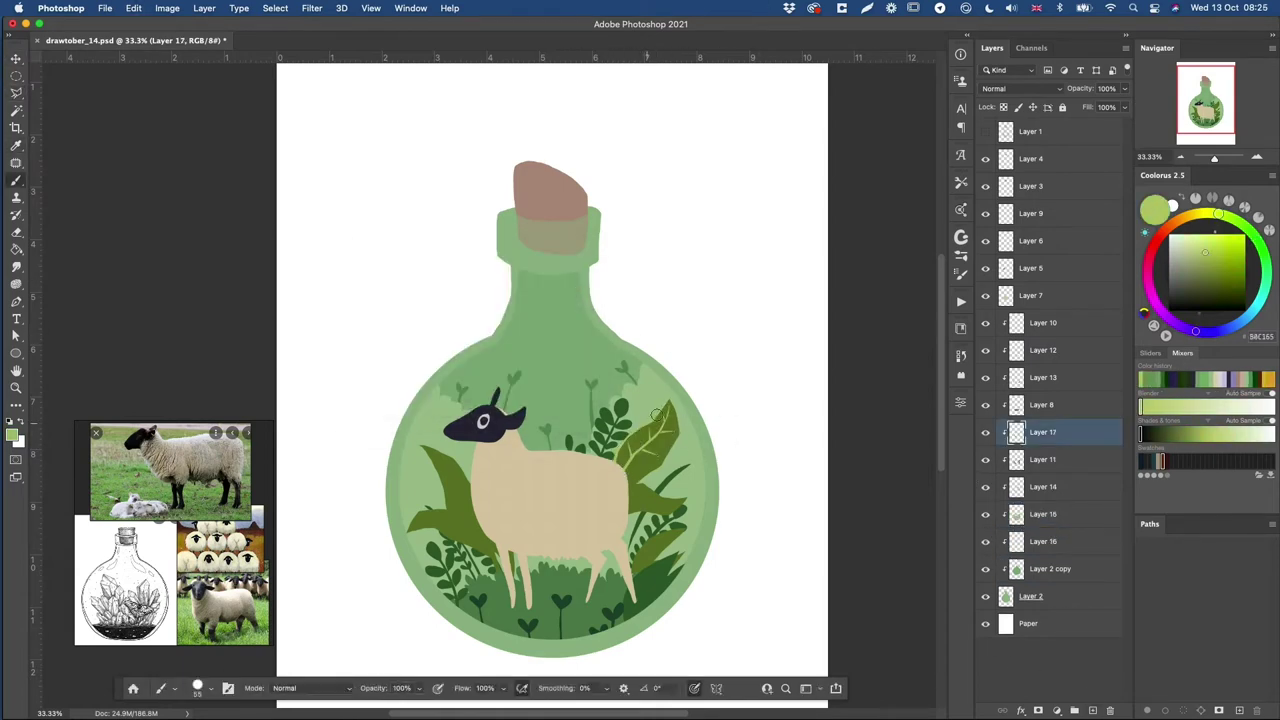
# - Lasso veins on the two lower right-hand leaves and fill them with the same yellow-green
pyautogui.press('l')
pyautogui.moveTo(627, 486)
pyautogui.mouseDown()
pyautogui.moveTo(667, 502)
pyautogui.moveTo(628, 497)
pyautogui.mouseUp()
pyautogui.hotkey('alt', 'BackSpace')
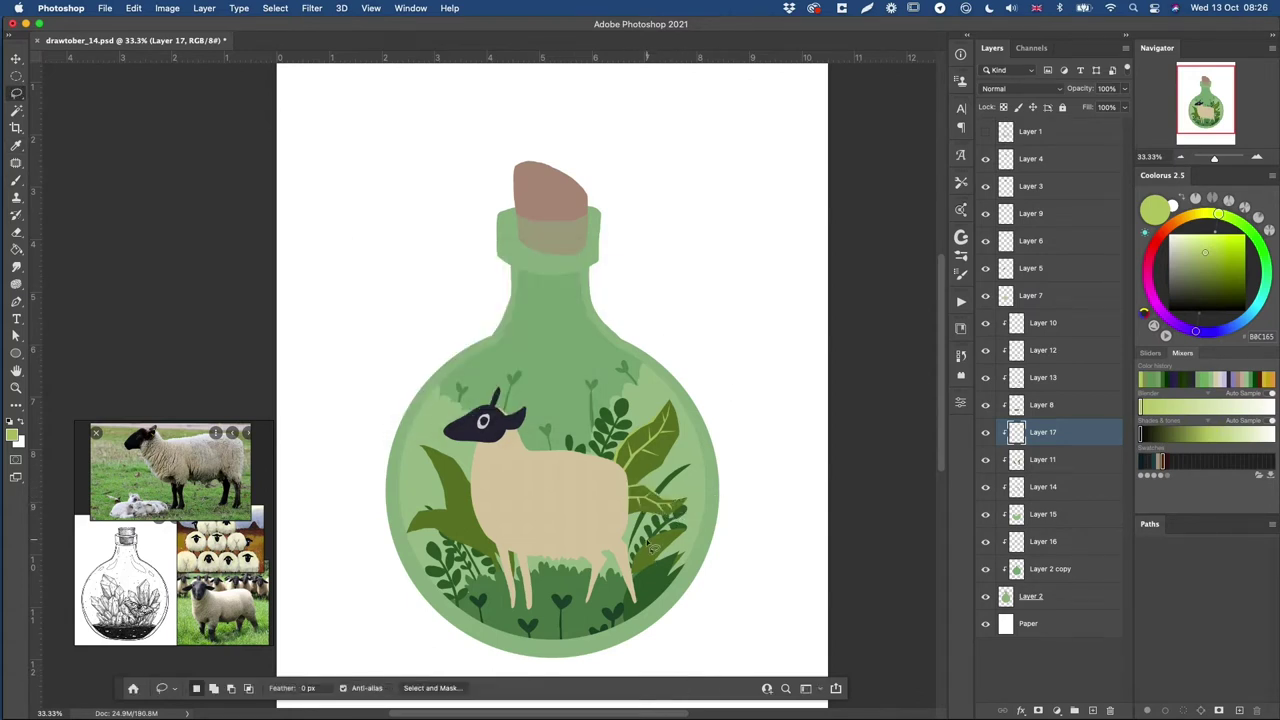
pyautogui.hotkey('shift', 'BackSpace')
pyautogui.press('Return')
pyautogui.press('super+d')
# - Lasso veins on the left-hand leaves and fill them with the same yellow-green
pyautogui.hotkey('shift', 'BackSpace')
pyautogui.moveTo(466, 494)
pyautogui.mouseDown()
pyautogui.moveTo(470, 483)
pyautogui.moveTo(463, 532)
pyautogui.moveTo(410, 522)
pyautogui.mouseUp()
pyautogui.press('Return')
pyautogui.hotkey('shift', 'BackSpace')
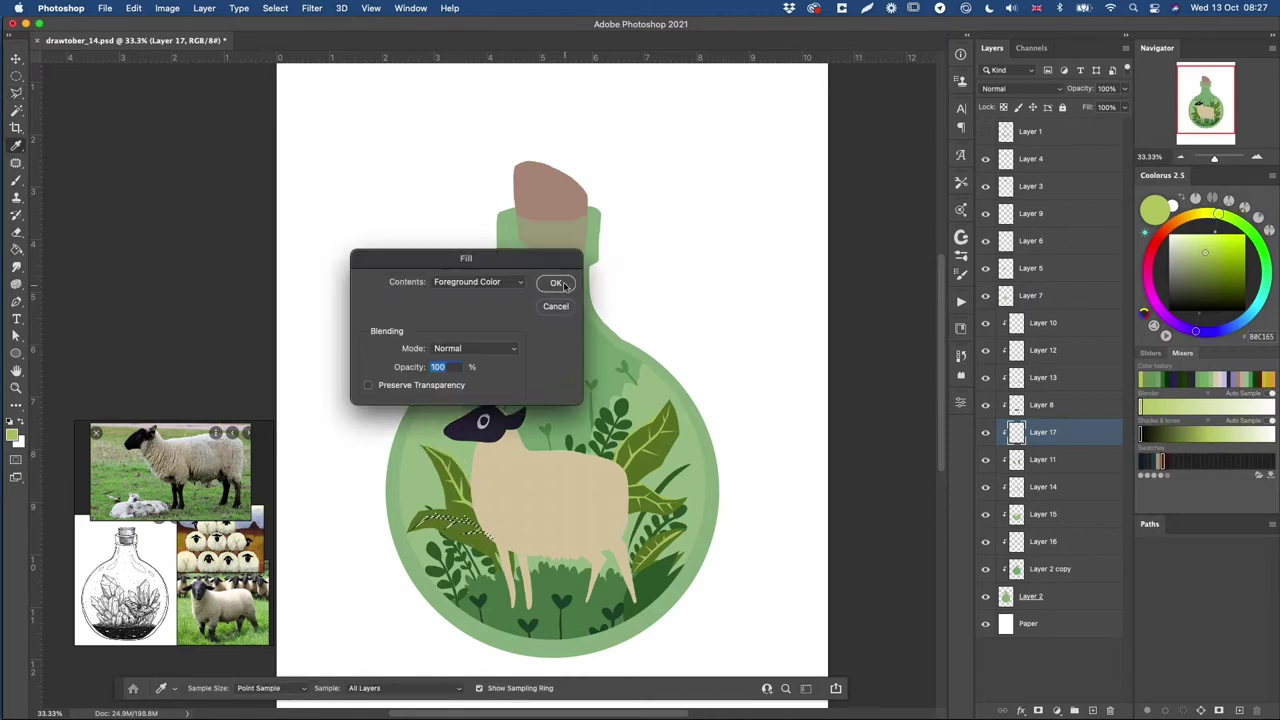
pyautogui.press('Return')
pyautogui.hotkey('ctrl', 'd')
pyautogui.press('b')
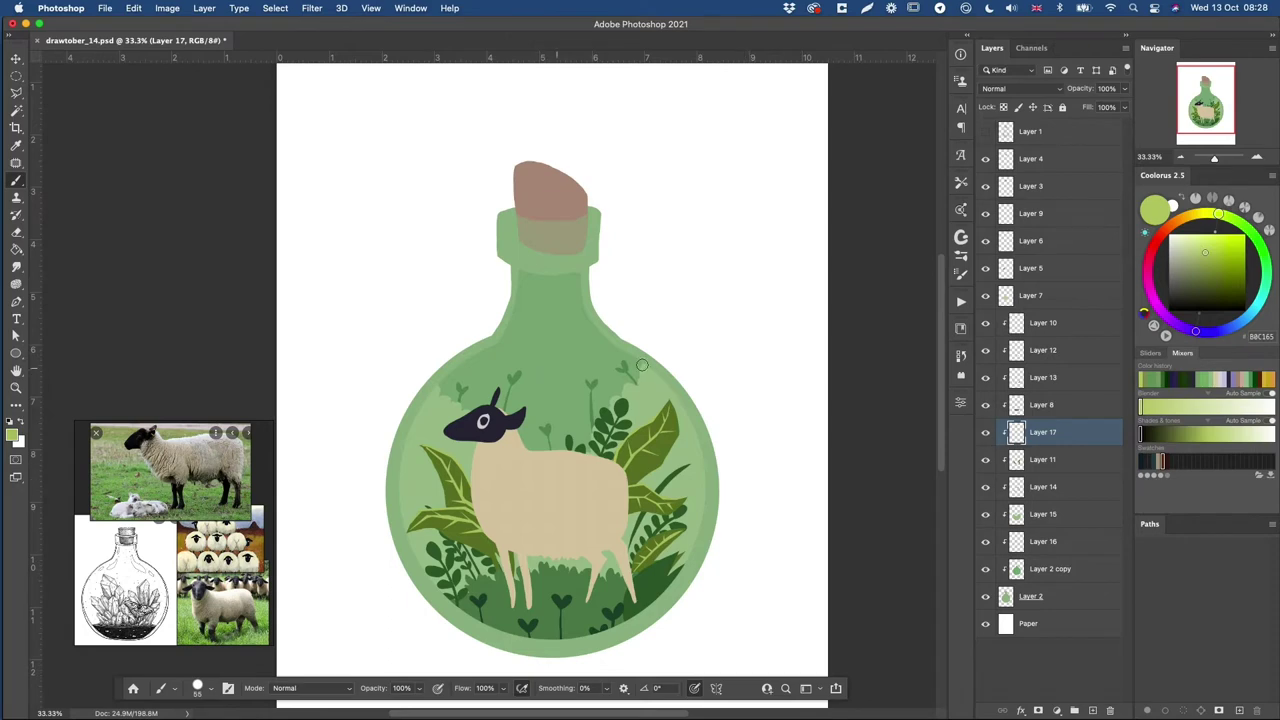
# - On a new layer above Layer 2 copy, paint small light green #B1D28F bubbles and dots in the air around the sheep
pyautogui.click(1050, 569)
pyautogui.click(1093, 710)
pyautogui.keyDown('alt'); pyautogui.click(645, 392); pyautogui.keyUp('alt')
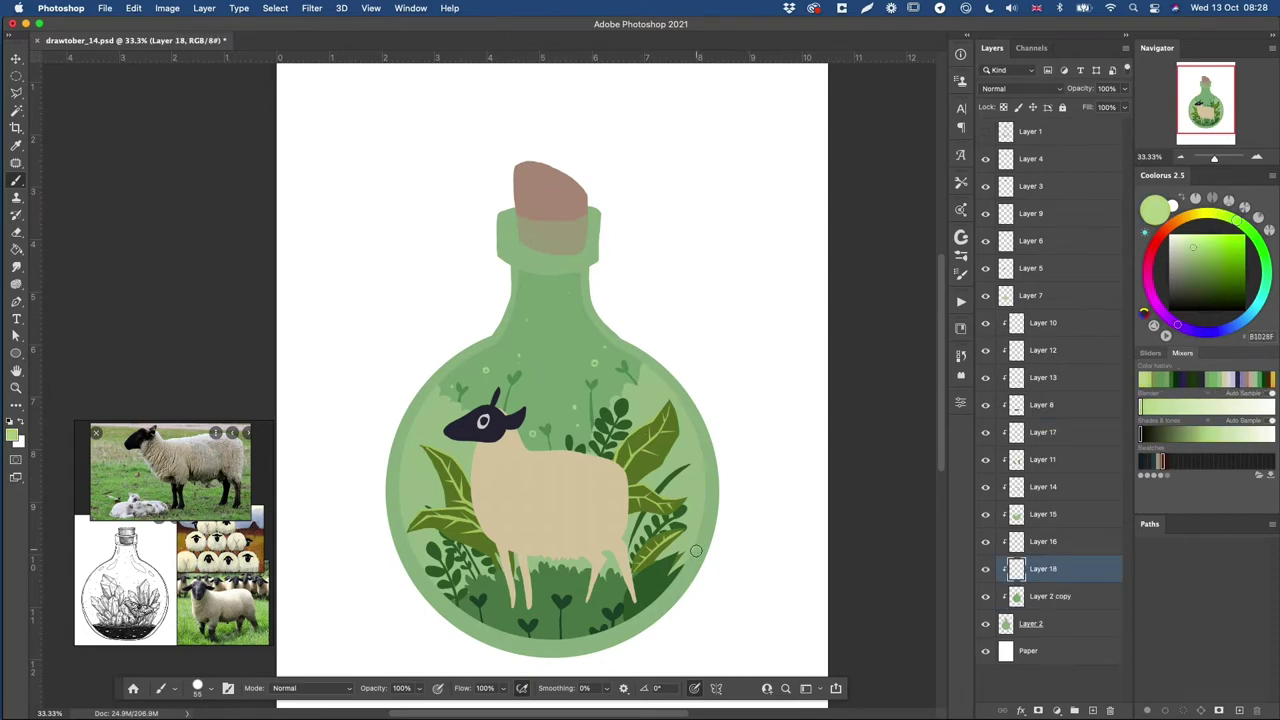
pyautogui.press('v')
pyautogui.keyDown('super'); pyautogui.click(560, 500); pyautogui.keyUp('super')
pyautogui.click(986, 295)
pyautogui.click(986, 295)
pyautogui.scroll(-3, 715, 500)
# - Add a new layer clipped to the cork's Layer 3, fill the cork's top face with tan #DFC391, and tune it with Hue/Saturation
pyautogui.keyDown('super'); pyautogui.click(582, 197); pyautogui.keyUp('super')
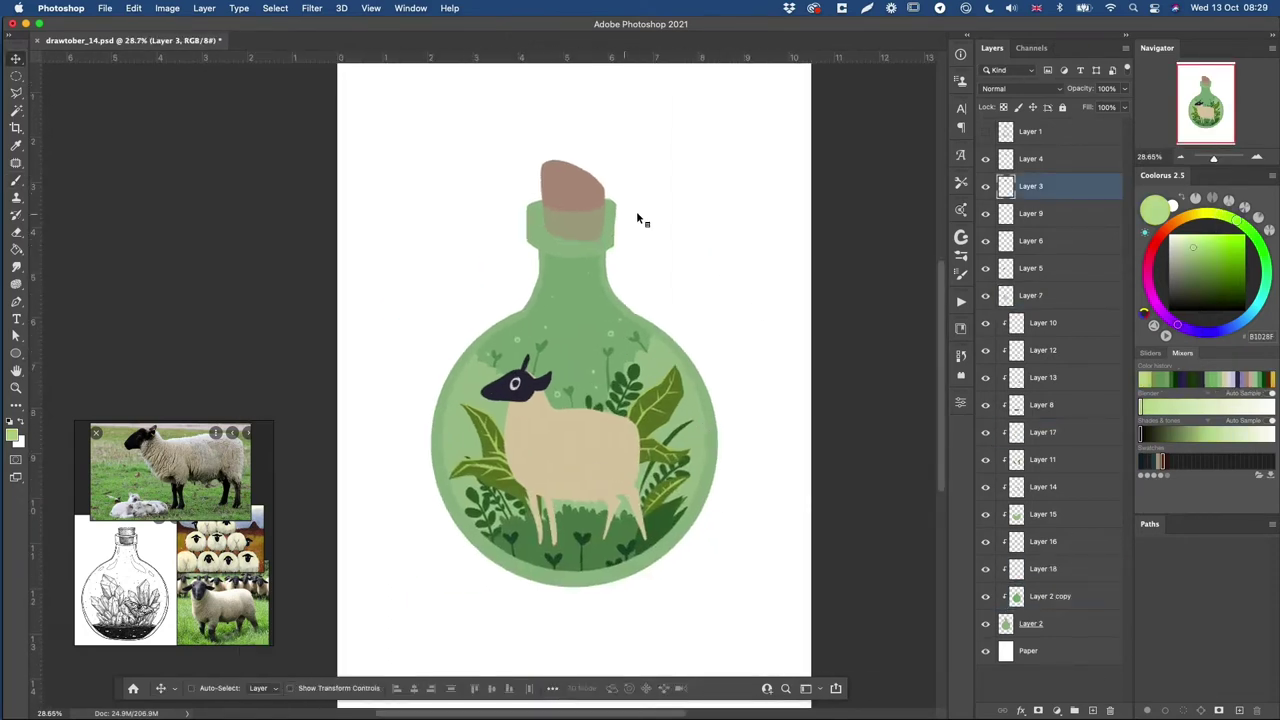
pyautogui.click(1093, 710)
pyautogui.press('super+alt+g')
pyautogui.press('l')
pyautogui.moveTo(543, 167)
pyautogui.mouseDown()
pyautogui.moveTo(520, 116)
pyautogui.moveTo(543, 165)
pyautogui.mouseUp()
pyautogui.press('super+u')
pyautogui.press('Return')
# - On a new layer just beneath the cork's Layer 3, lasso the bottle's rim opening and fill it with light green #AED691
pyautogui.click(1031, 651)
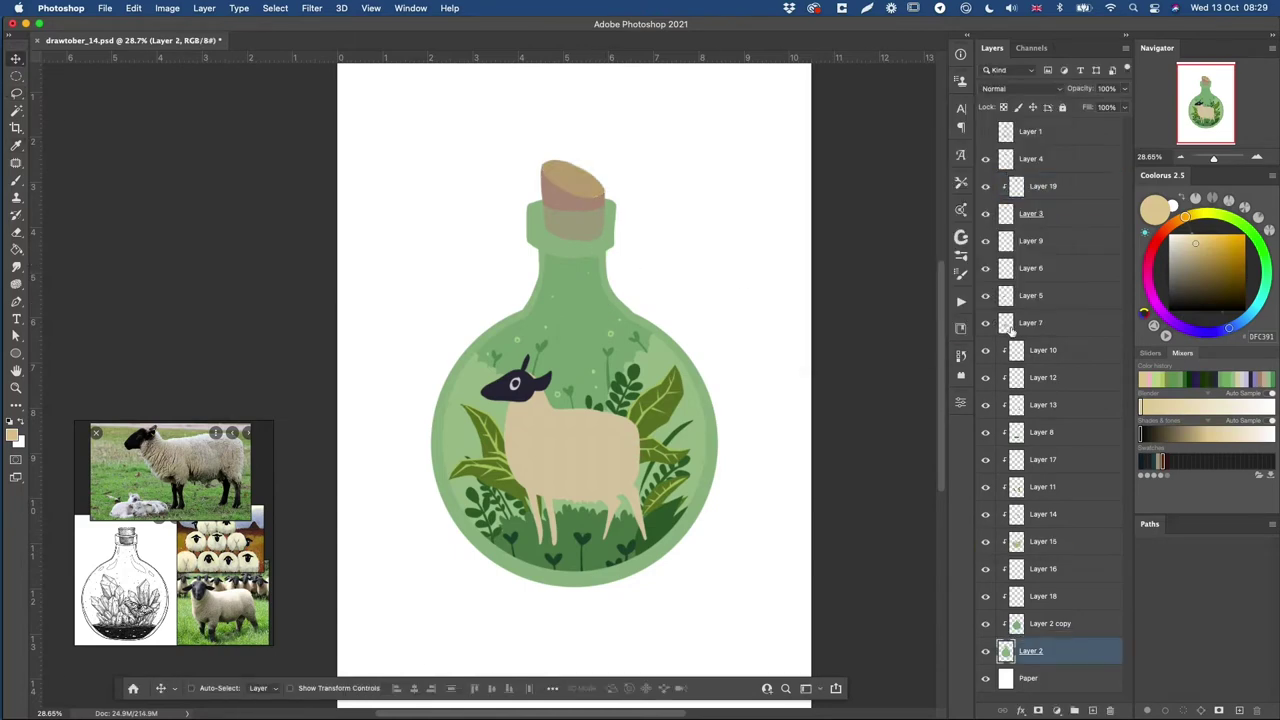
pyautogui.click(1030, 241)
pyautogui.hotkey('ctrl', 'shift', 'alt', 'n')
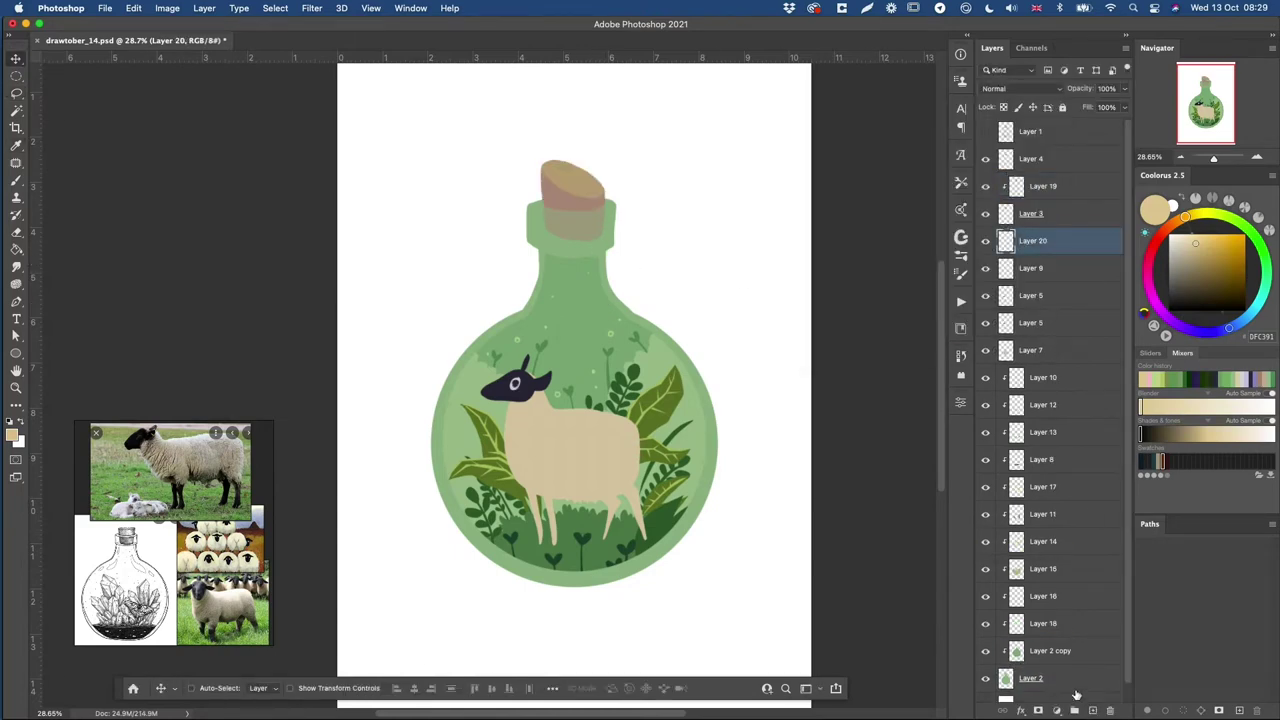
pyautogui.press('l')
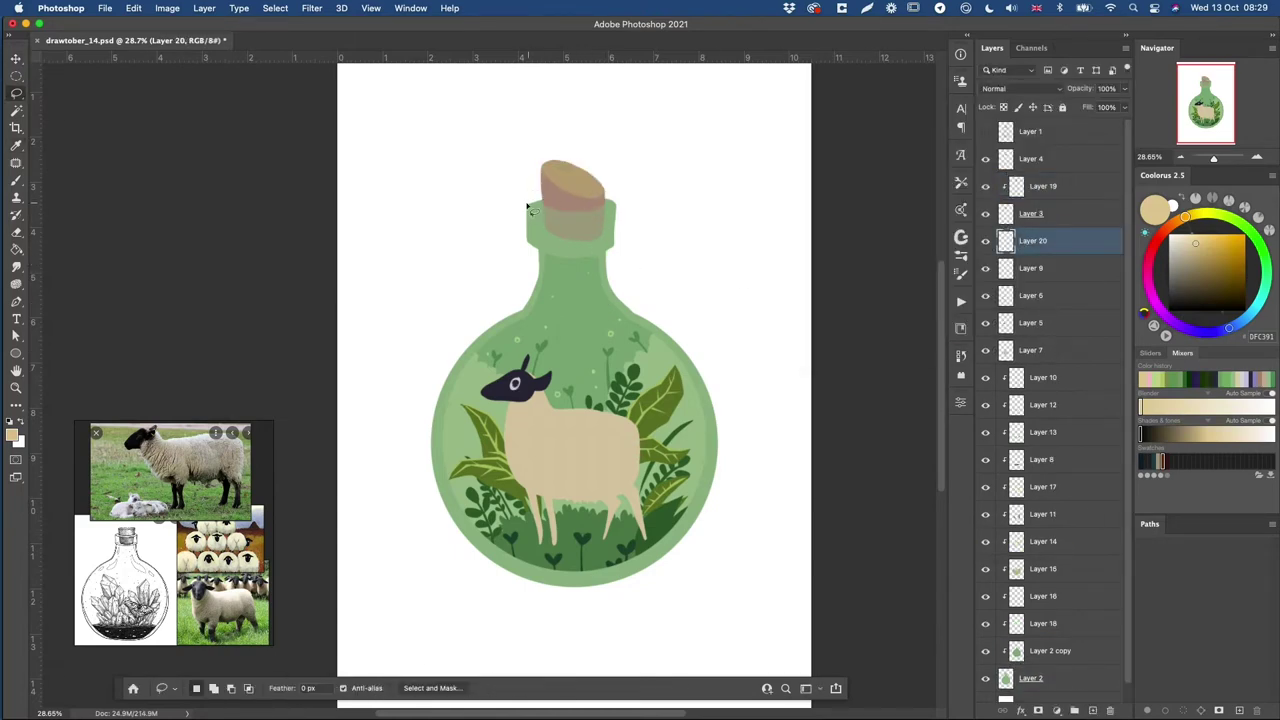
pyautogui.click(521, 243)
pyautogui.click(1241, 222)
pyautogui.hotkey('shift', 'F5')
pyautogui.press('Return')
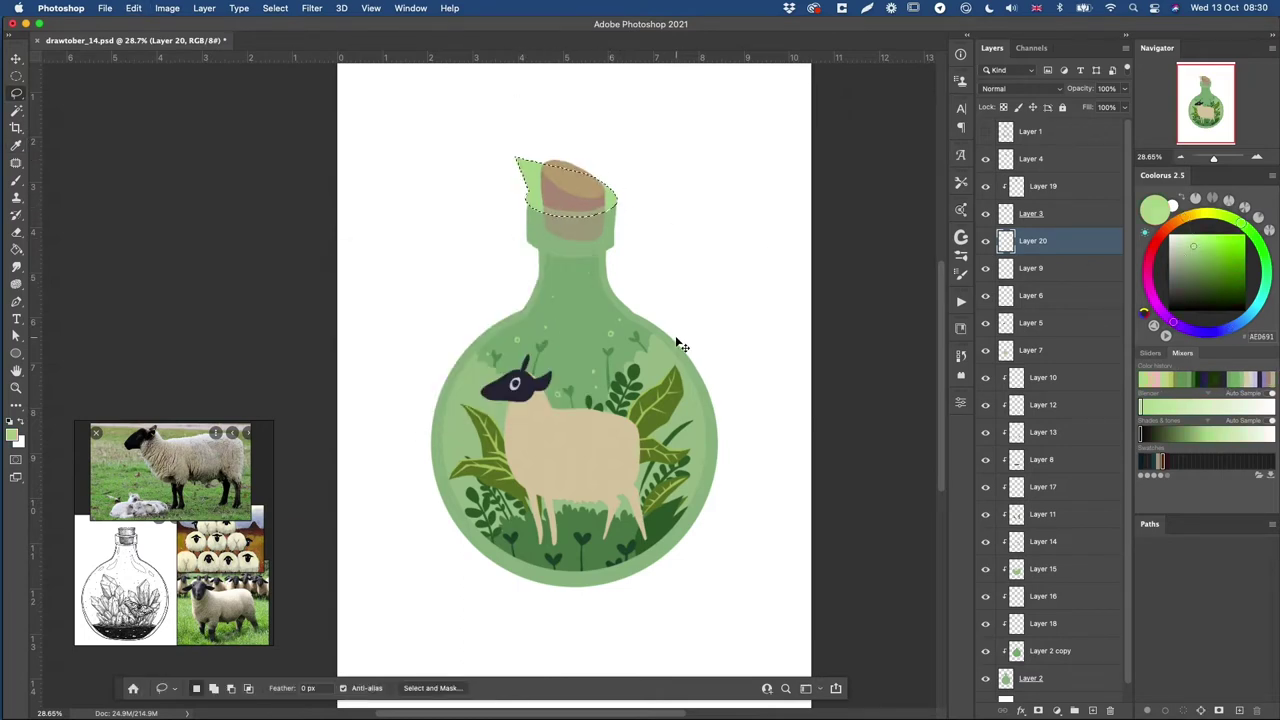
# - Trim the light green rim fill to the Layer 2 bottle shape and move Layer 4 beneath Layer 20
pyautogui.keyDown('super'); pyautogui.click(1006, 681); pyautogui.keyUp('super')
pyautogui.press('super+shift+i')
pyautogui.hotkey('ctrl', 'shift', 'i')
pyautogui.press('Delete')
pyautogui.hotkey('ctrl', 'd')
pyautogui.moveTo(1008, 159); pyautogui.dragTo(1012, 250)
pyautogui.press('v')
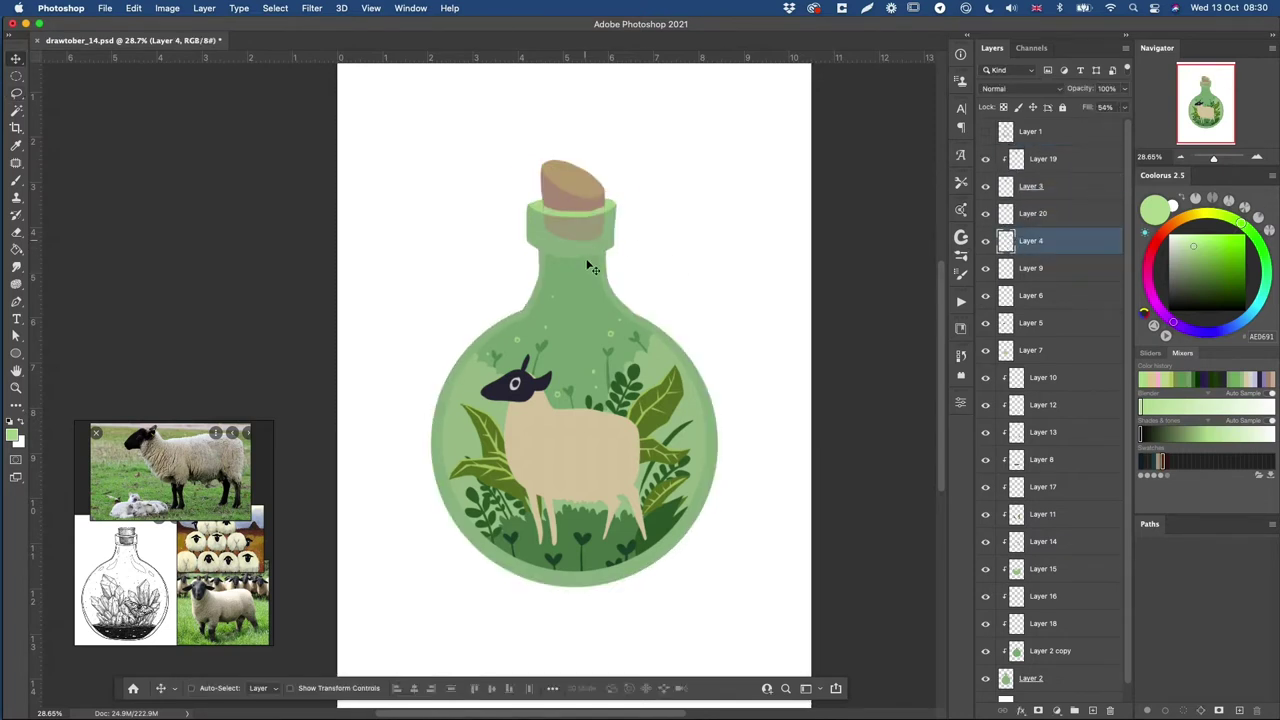
# - On a new clipped layer above Layer 2, lasso the inside of the bottle's collar and fill it with green #81AE7D
pyautogui.keyDown('super'); pyautogui.click(595, 251); pyautogui.keyUp('super')
pyautogui.click(986, 651)
pyautogui.click(986, 651)
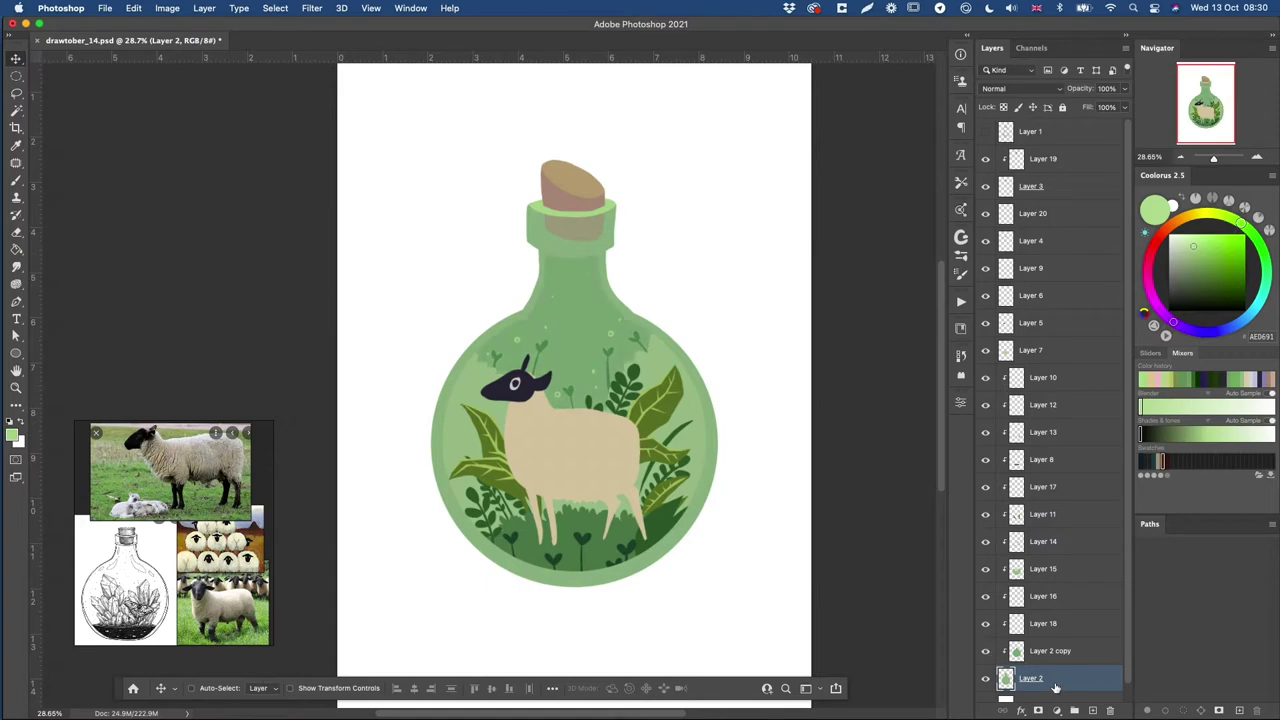
pyautogui.click(1074, 709)
pyautogui.press('l')
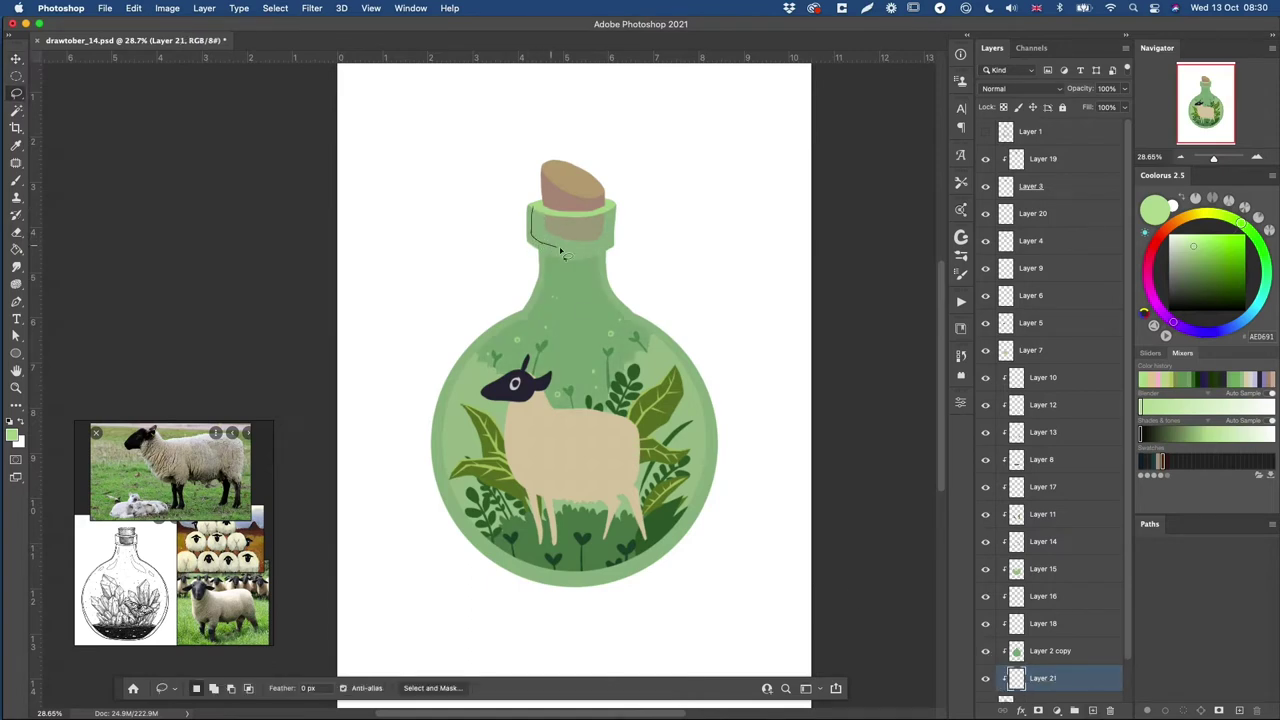
pyautogui.hotkey('shift', 'BackSpace')
pyautogui.press('Return')
pyautogui.hotkey('ctrl', 'd')
pyautogui.press('b')
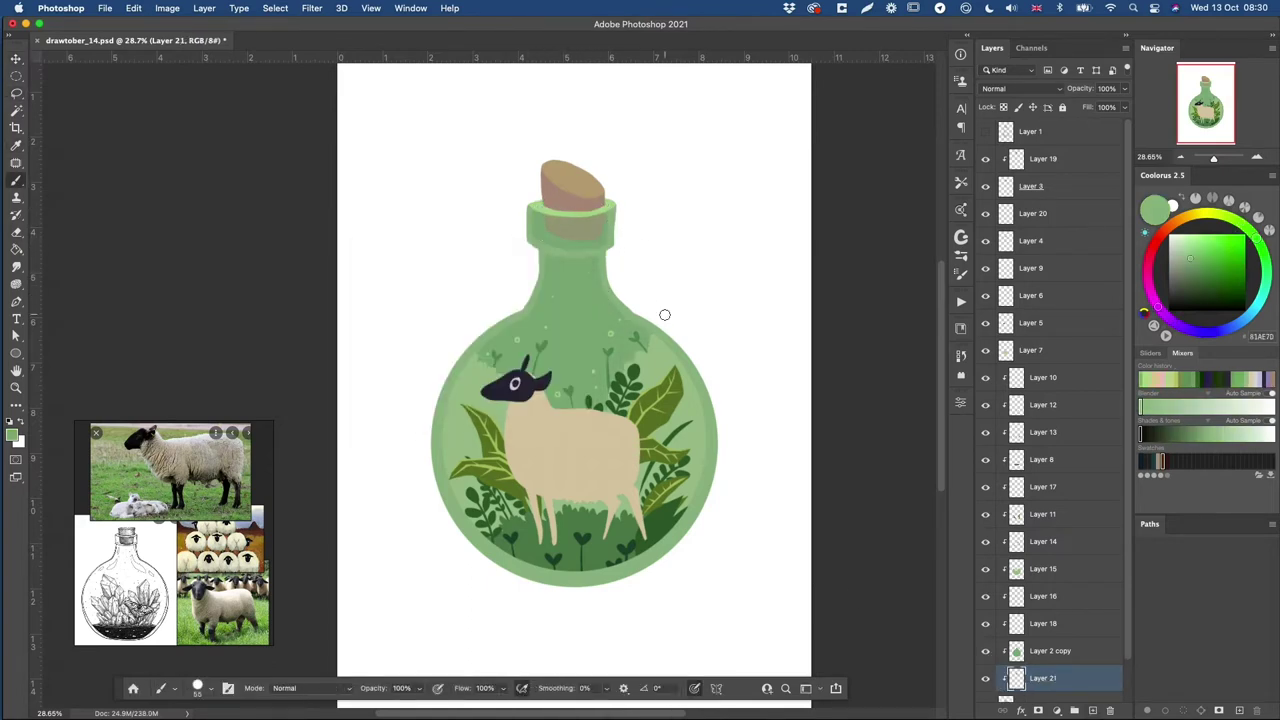
pyautogui.press('l')
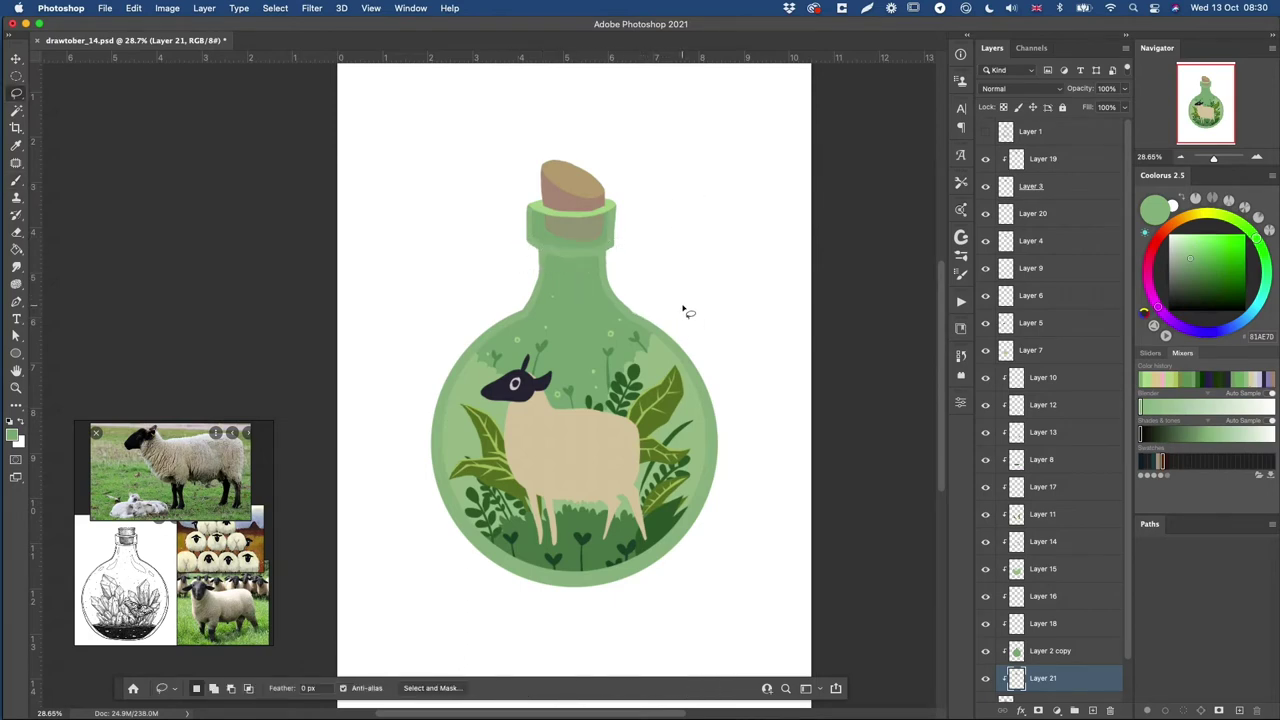
# - On Layer 2 copy, lasso the inner shape along the bottle's neck and fill it with green #81AE7D
pyautogui.hotkey('alt', ']')
pyautogui.moveTo(527, 317); pyautogui.dragTo(545, 294)
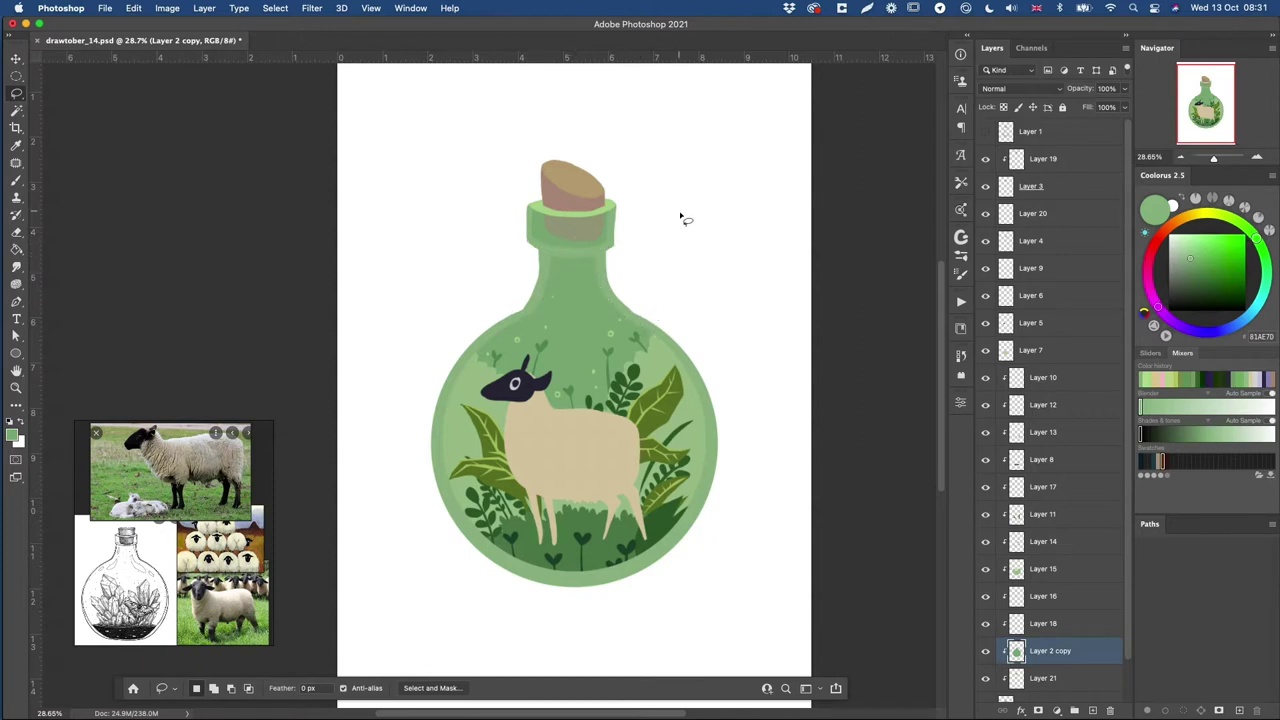
pyautogui.moveTo(551, 256); pyautogui.dragTo(551, 298)
pyautogui.hotkey('shift', 'F5')
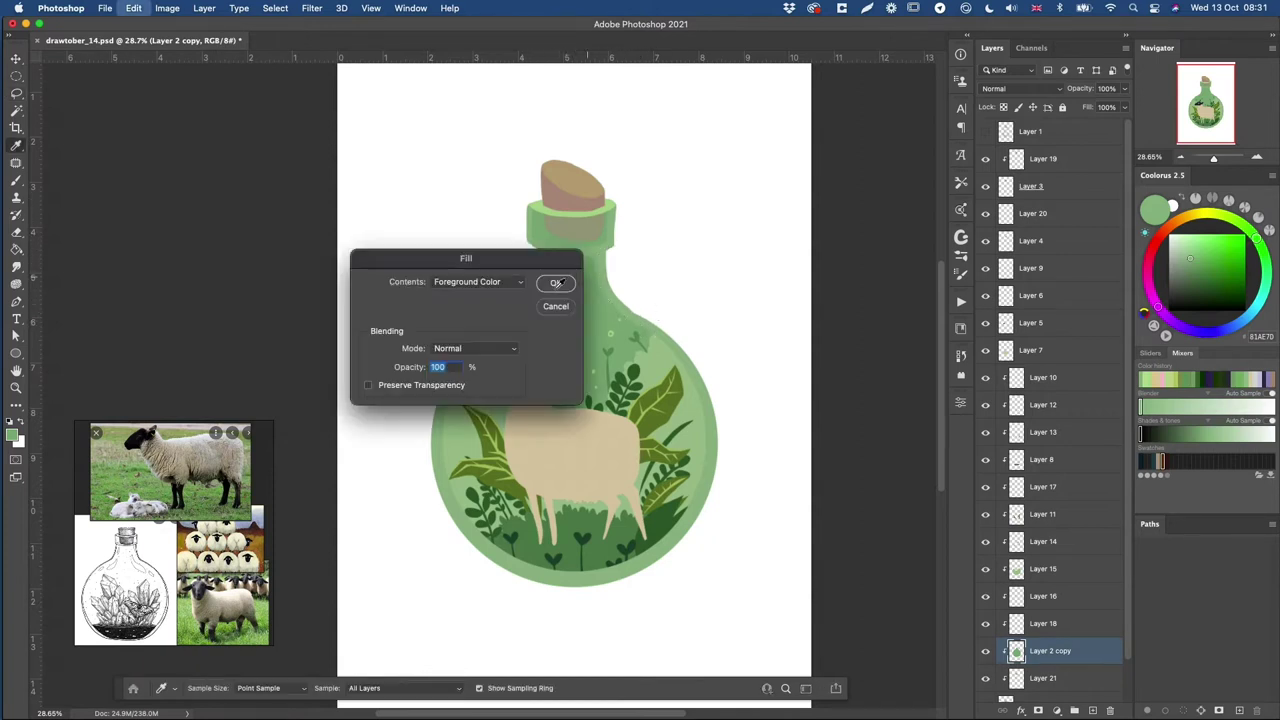
pyautogui.click(556, 283)
pyautogui.press('super+d')
# - Fill the Paper layer with sandy yellow #DCC983
pyautogui.hotkey('ctrl', '+')
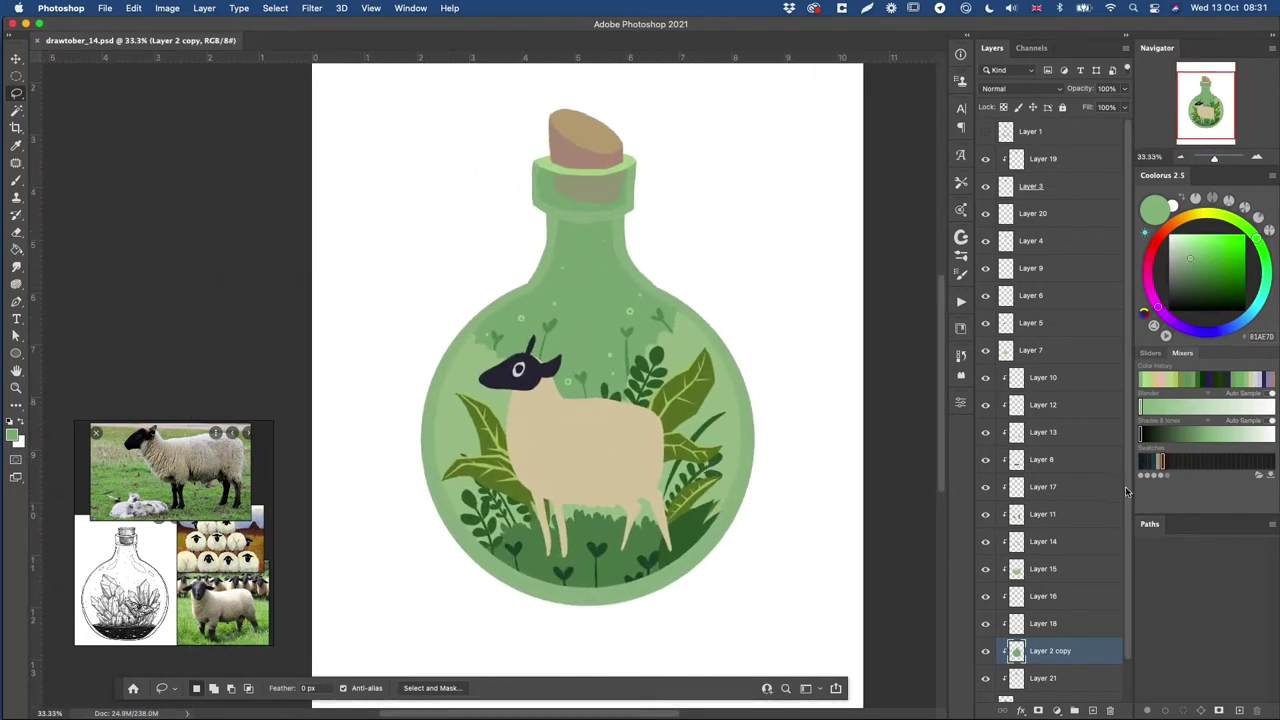
pyautogui.moveTo(1128, 492); pyautogui.dragTo(1128, 536)
pyautogui.click(1040, 688)
pyautogui.click(1194, 214)
pyautogui.click(1200, 244)
pyautogui.hotkey('shift', 'F5')
pyautogui.click(557, 283)
# - Brighten the paper colour with Hue/Saturation, raising lightness to +34 and increasing saturation
pyautogui.press('super+u')
pyautogui.moveTo(867, 264); pyautogui.dragTo(890, 264)
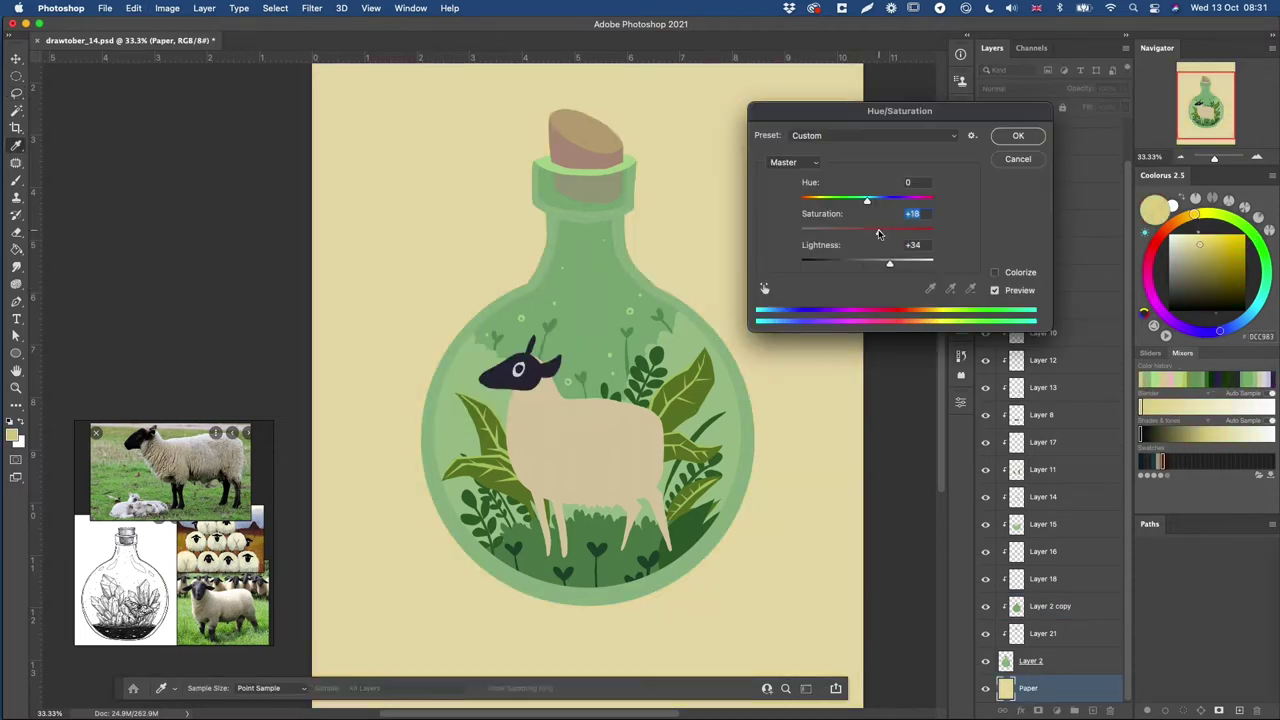
pyautogui.press('Return')
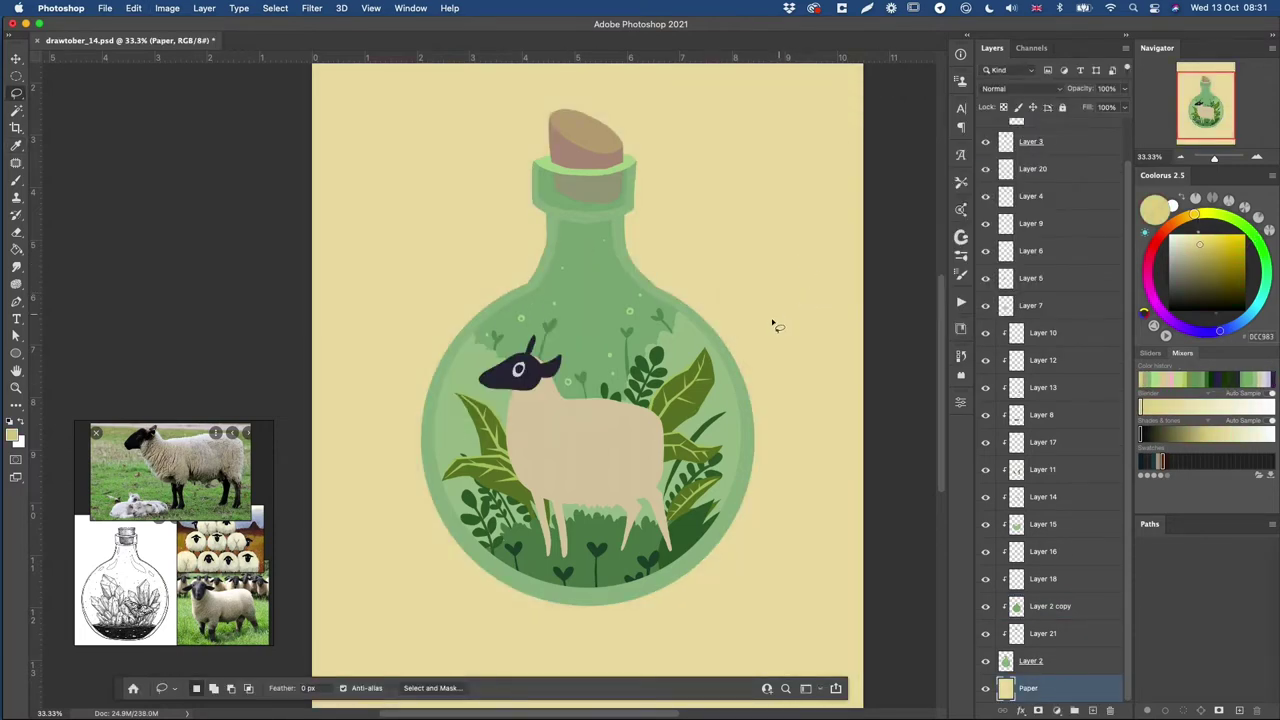
# - Choose the Texture Soft Brush2 brush and enlarge it to 900 px
pyautogui.press('super+minus')
pyautogui.press('b')
pyautogui.rightClick(671, 407)
pyautogui.moveTo(872, 342); pyautogui.dragTo(876, 433)
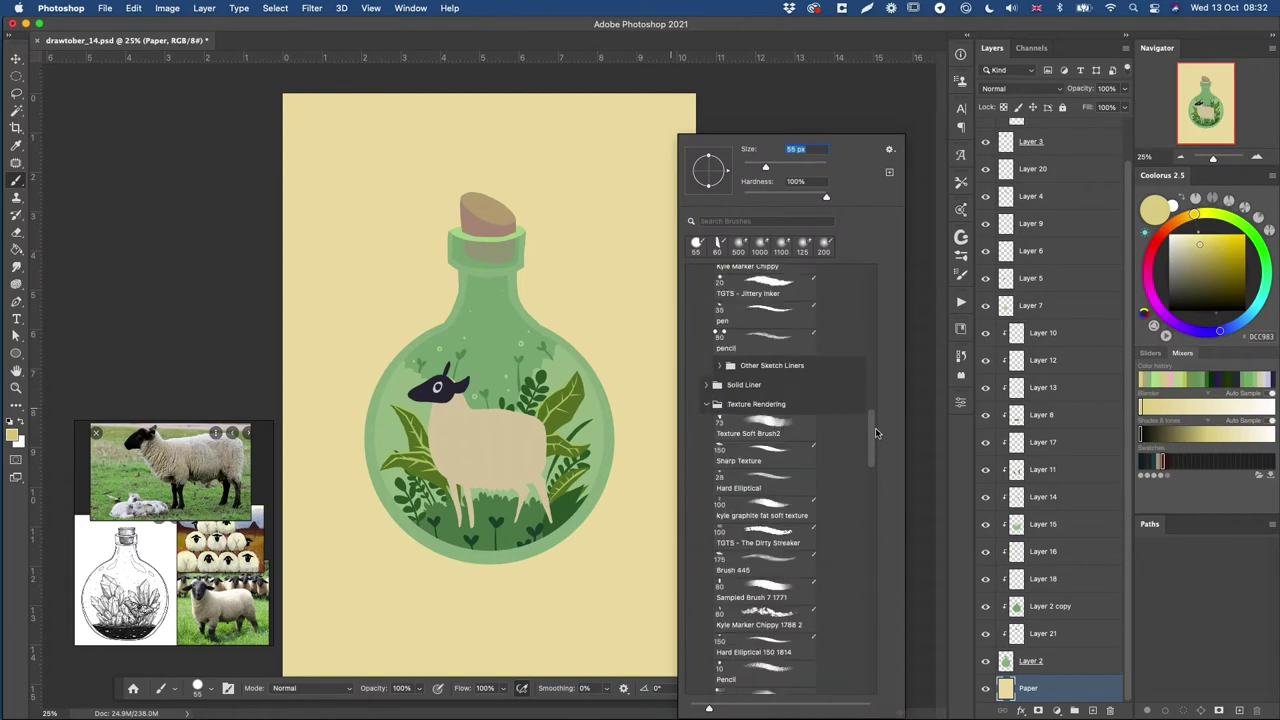
pyautogui.doubleClick(789, 426)
pyautogui.press(']')
pyautogui.press(']')
pyautogui.press(']')
pyautogui.press(']')
pyautogui.press(']')
pyautogui.press(']')
pyautogui.press(']')
pyautogui.press(']')
pyautogui.press(']')
pyautogui.press(']')
pyautogui.press(']')
pyautogui.press(']')
pyautogui.press(']')
pyautogui.press(']')
pyautogui.press(']')
# - Paint a soft, mottled darker yellow texture on the Paper layer around the bottle
pyautogui.click(964, 252)
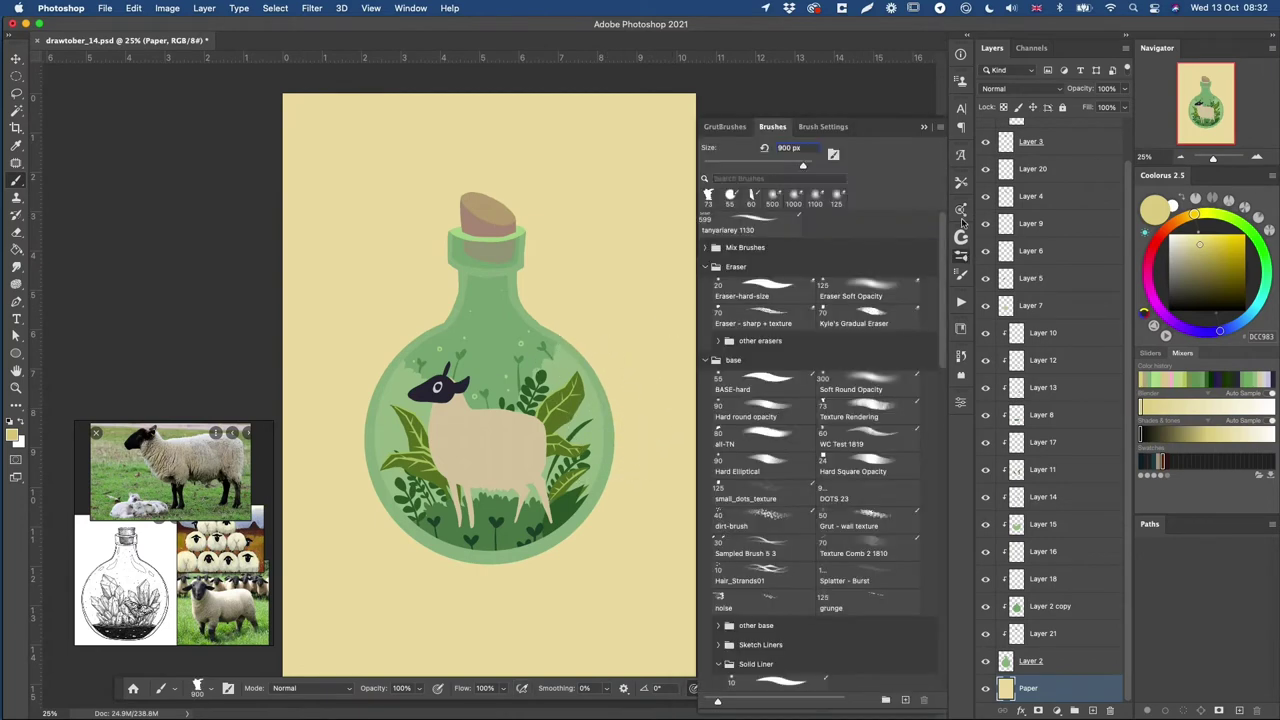
pyautogui.click(962, 276)
pyautogui.click(758, 237)
pyautogui.moveTo(607, 300)
pyautogui.mouseDown()
pyautogui.moveTo(585, 330)
pyautogui.moveTo(404, 291)
pyautogui.moveTo(618, 279)
pyautogui.moveTo(634, 457)
pyautogui.moveTo(523, 608)
pyautogui.moveTo(634, 400)
pyautogui.mouseUp()
pyautogui.press('super+z')
pyautogui.click(962, 276)
pyautogui.rightClick(652, 421)
pyautogui.click(633, 325)
# - Add lighter #EEDEA7 texture to the paper around the bottle with TGTS - The Dirty Streaker at 700 px, undoing the last stroke
pyautogui.rightClick(614, 362)
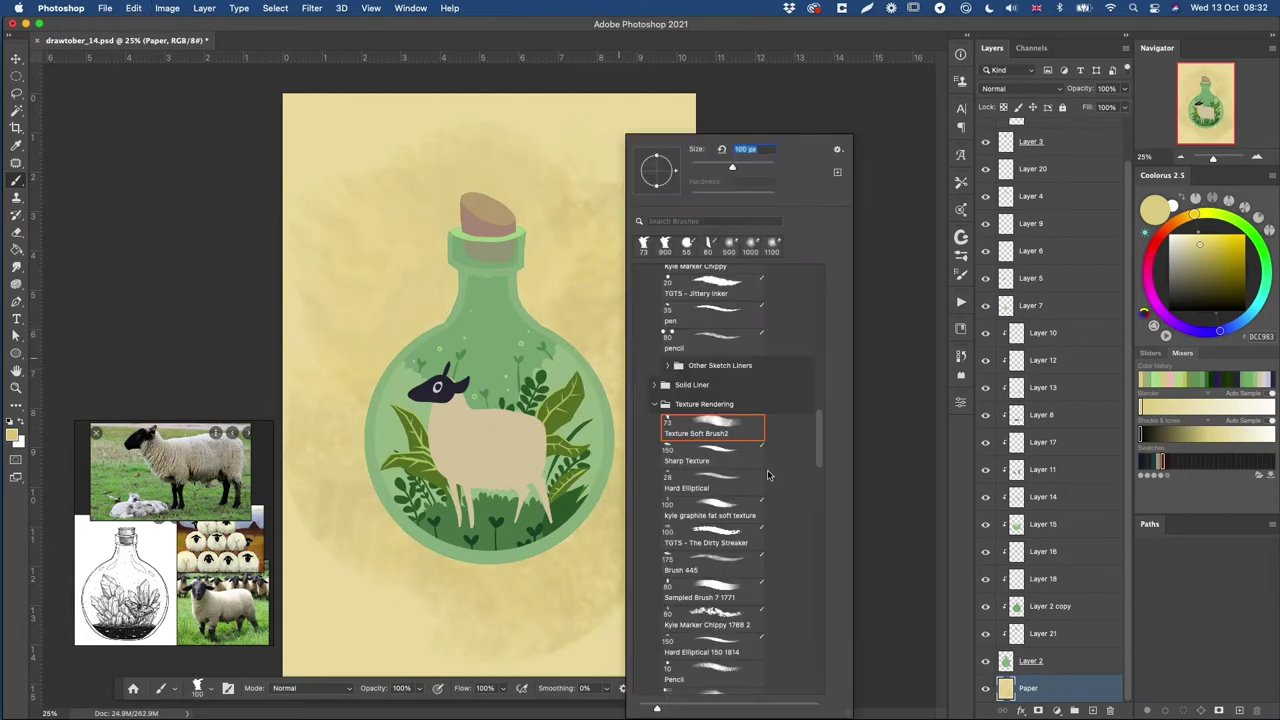
pyautogui.click(720, 538)
pyautogui.click(660, 486)
pyautogui.press('super+z')
pyautogui.press(']')
pyautogui.press(']')
pyautogui.press(']')
pyautogui.press(']')
pyautogui.press(']')
pyautogui.press(']')
pyautogui.press(']')
pyautogui.press(']')
pyautogui.press(']')
pyautogui.keyDown('alt'); pyautogui.click(655, 603); pyautogui.keyUp('alt')
pyautogui.moveTo(463, 563); pyautogui.dragTo(368, 545)
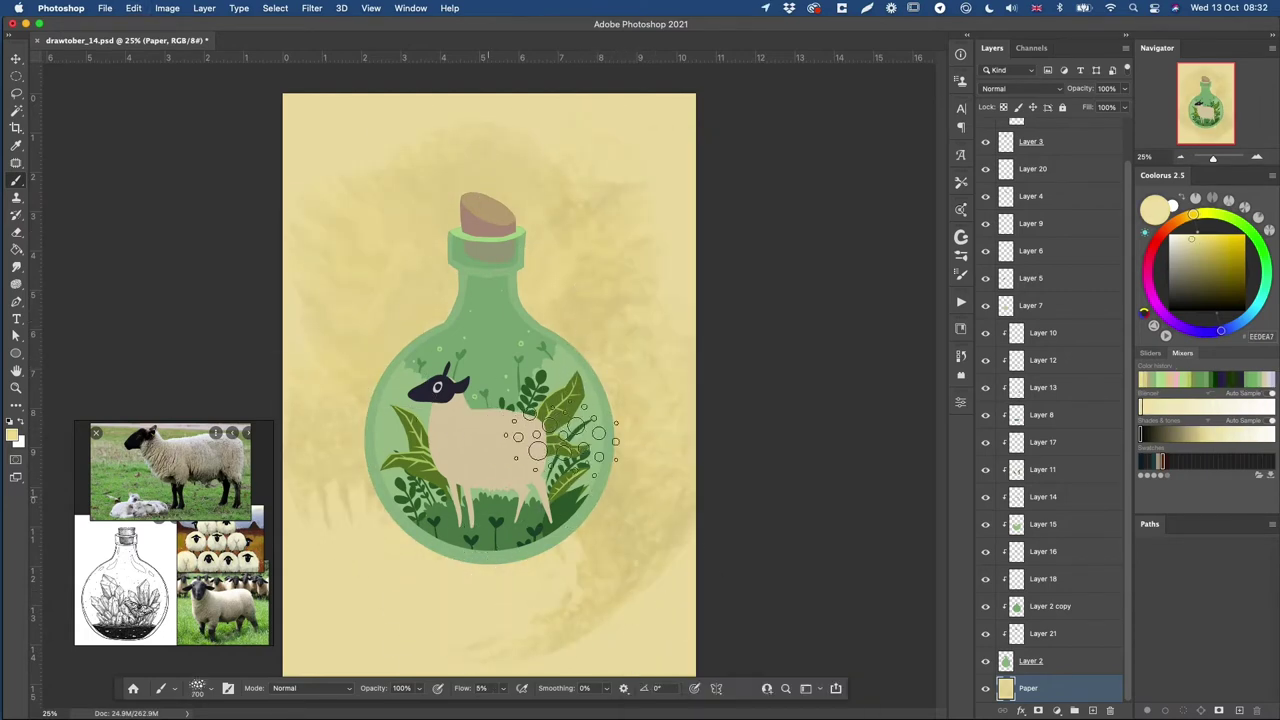
pyautogui.press('super+z')
# - Even out the Paper layer's texture around the bottle and along the page edges in #E3D192 with Sampled Brush 7 1771 at 600 px
pyautogui.rightClick(618, 400)
pyautogui.click(709, 592)
pyautogui.click(402, 585)
pyautogui.keyDown('alt'); pyautogui.click(409, 551); pyautogui.keyUp('alt')
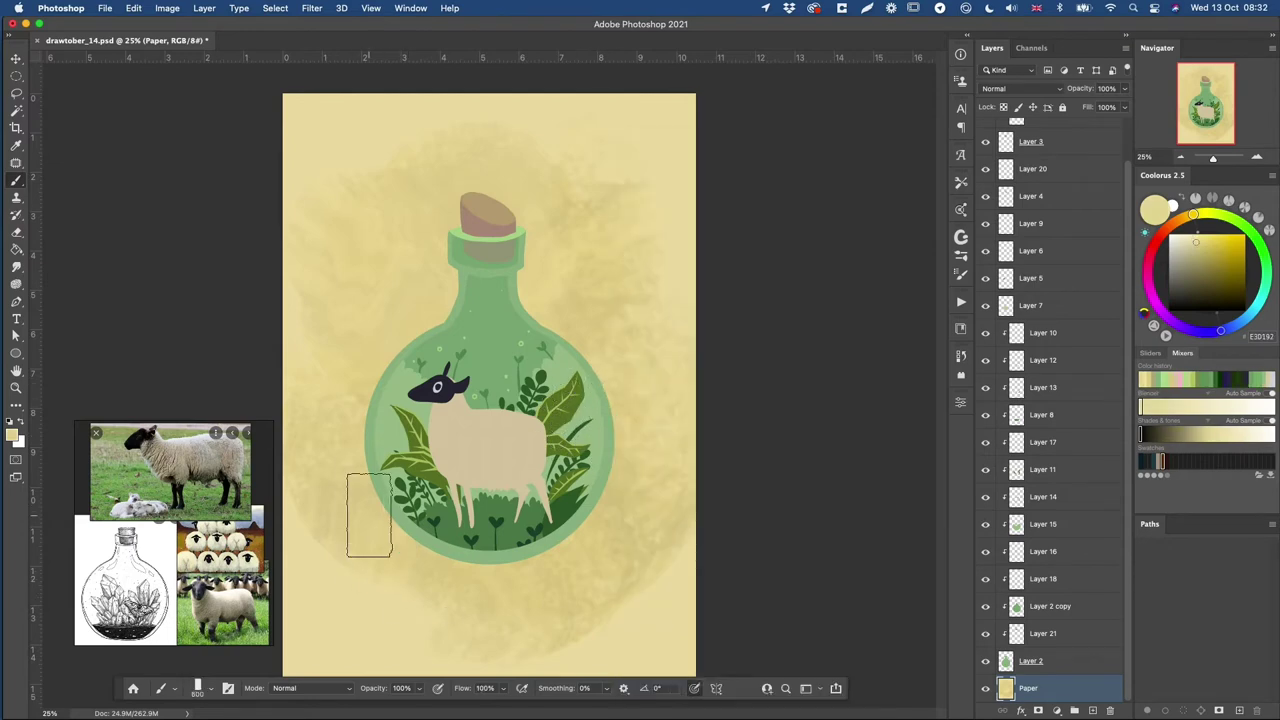
pyautogui.press('super+minus')
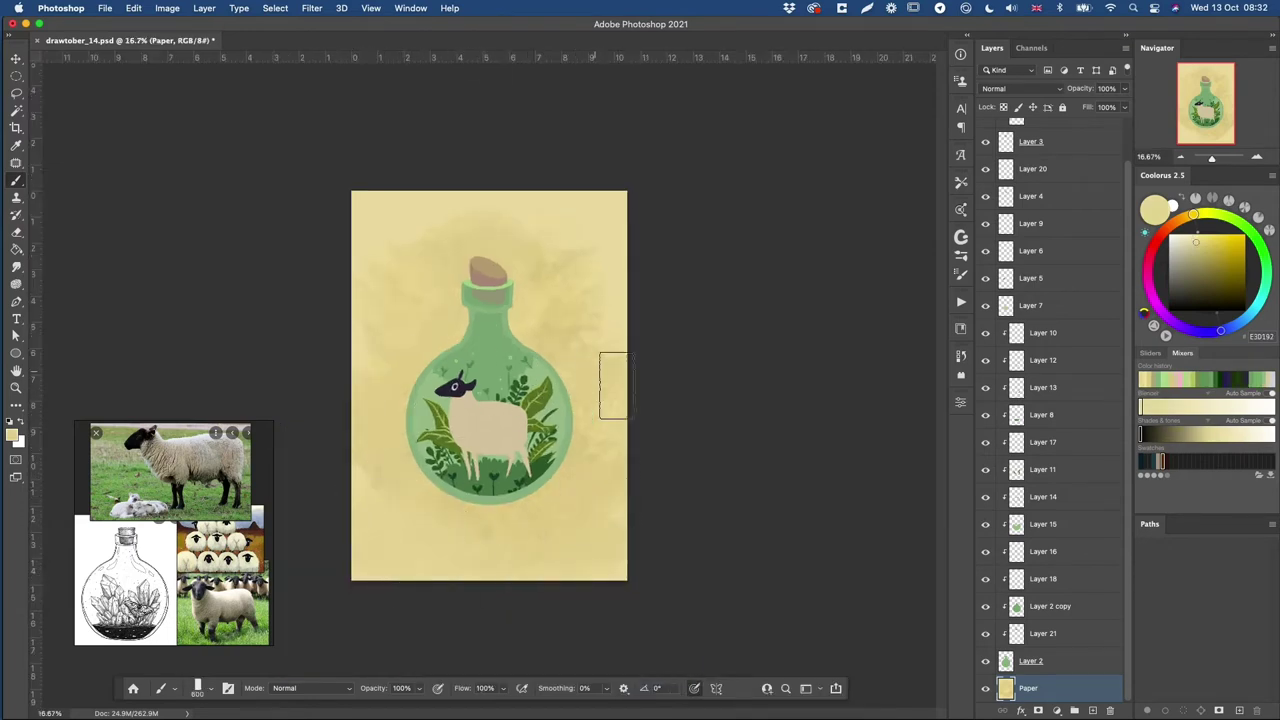
pyautogui.moveTo(617, 386)
pyautogui.mouseDown()
pyautogui.moveTo(436, 311)
pyautogui.moveTo(499, 242)
pyautogui.moveTo(378, 212)
pyautogui.moveTo(440, 199)
pyautogui.mouseUp()
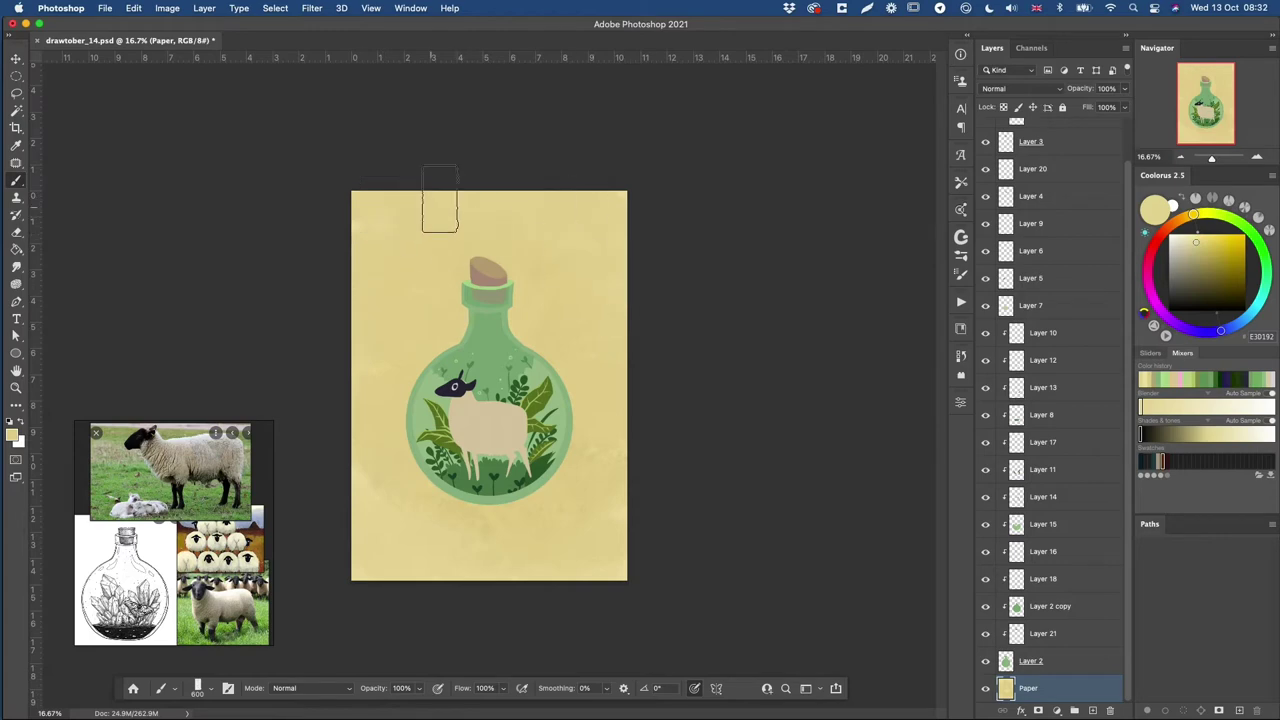
# - Add warmer #E8C77E mottling across the Paper layer, switching to the Basic - Paint Texture brush at 800 px
pyautogui.click(1188, 216)
pyautogui.click(1204, 240)
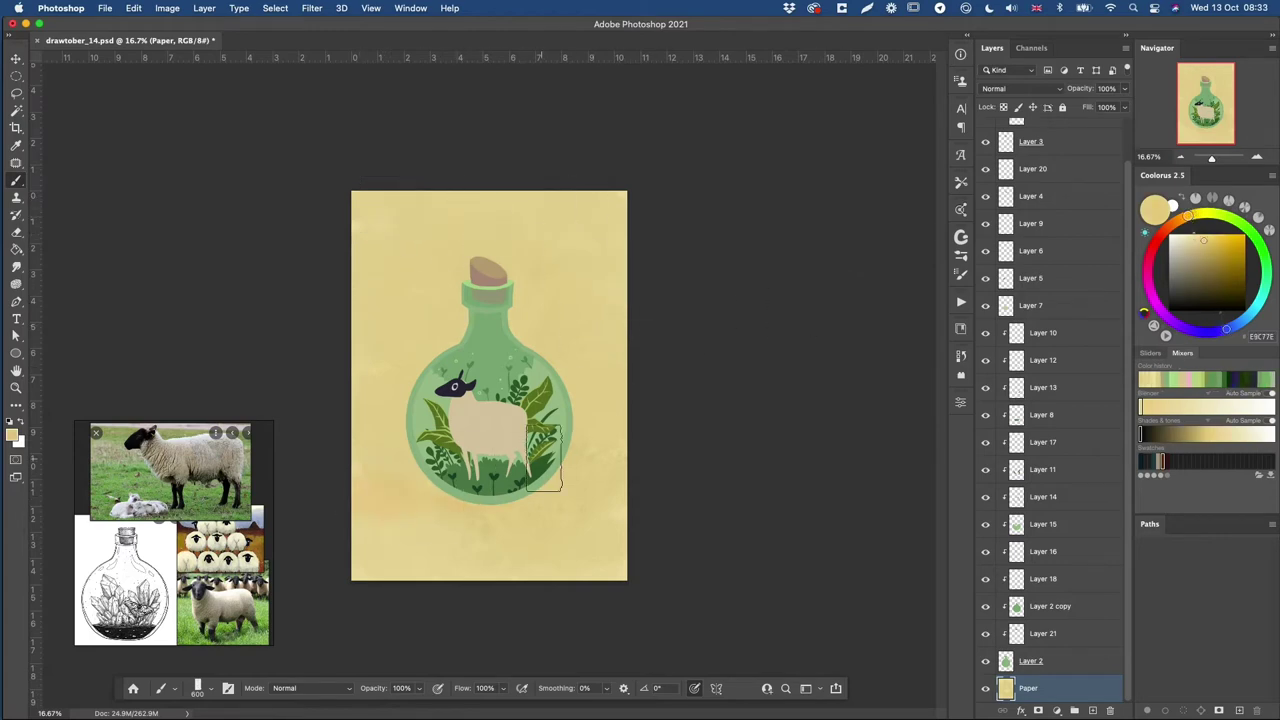
pyautogui.rightClick(579, 397)
pyautogui.scroll(-10, 779, 501)
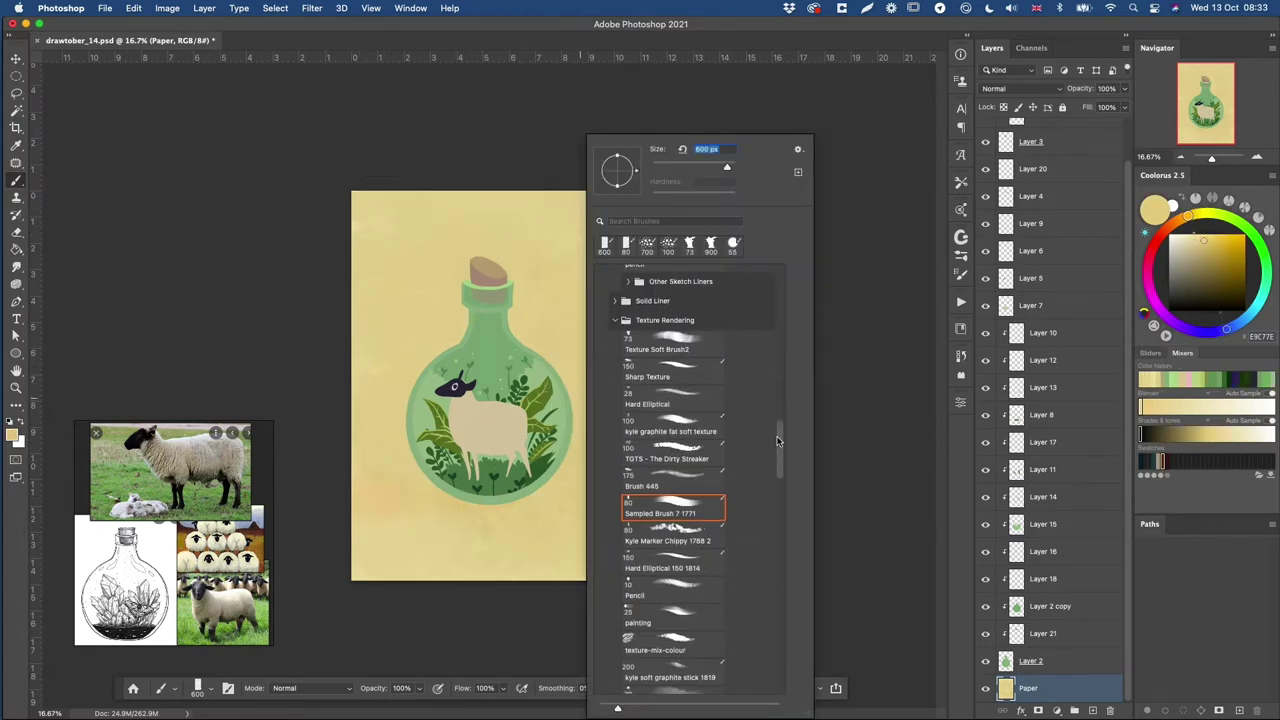
pyautogui.moveTo(779, 501); pyautogui.dragTo(779, 503)
pyautogui.doubleClick(690, 386)
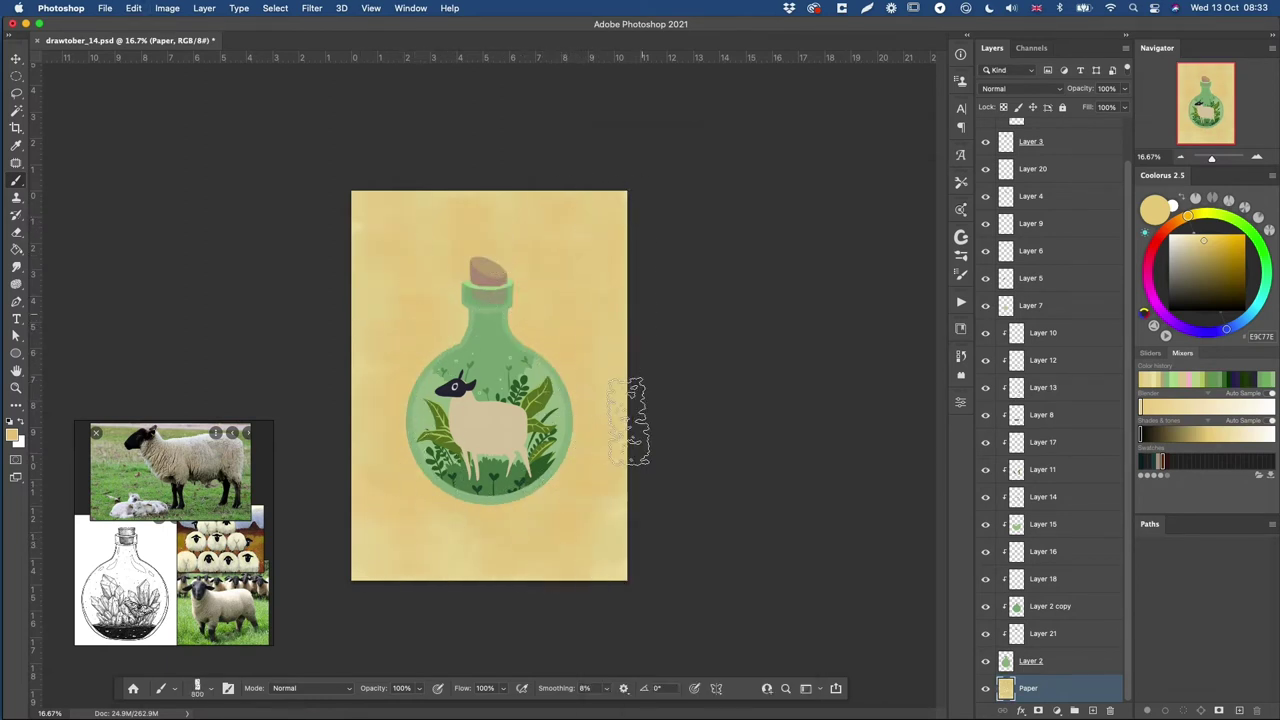
# - Compare the canvas with the Paper layer hidden and shown, and raise its lightness to +4 with Hue/Saturation
pyautogui.press('super+plus')
pyautogui.click(987, 689)
pyautogui.click(987, 689)
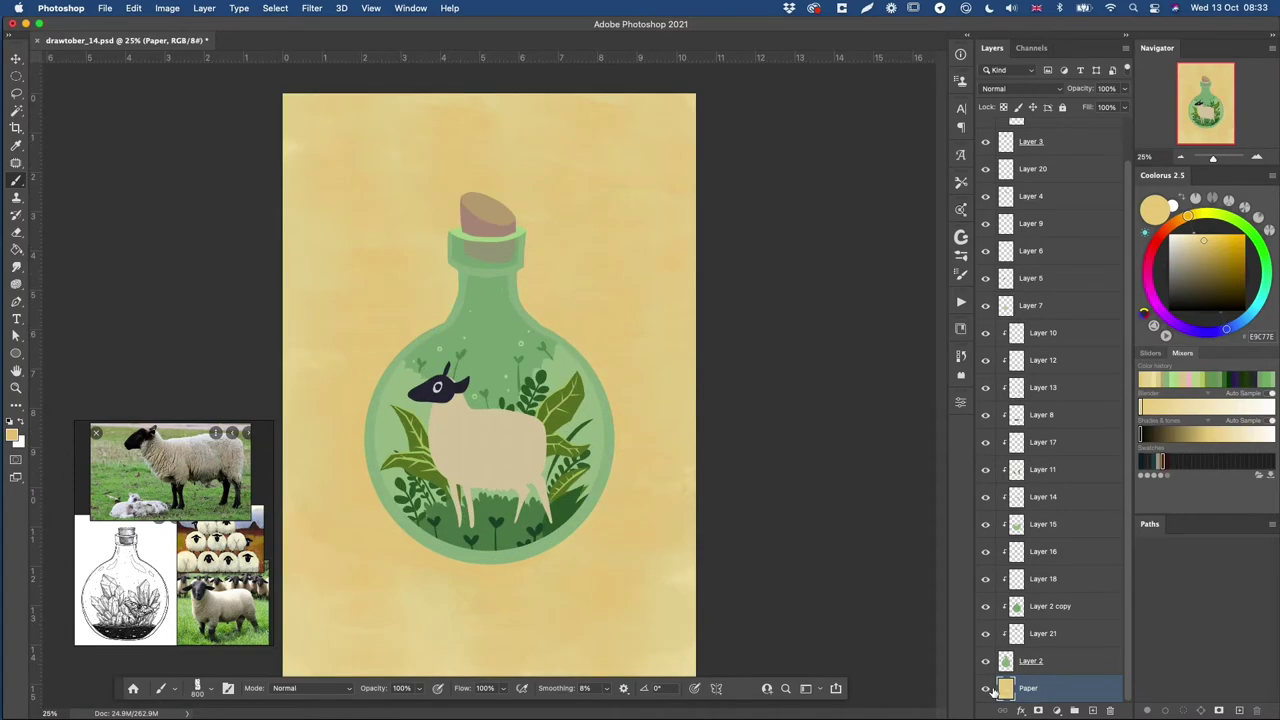
pyautogui.press('super+u')
pyautogui.moveTo(869, 266); pyautogui.dragTo(870, 266)
pyautogui.press('Return')
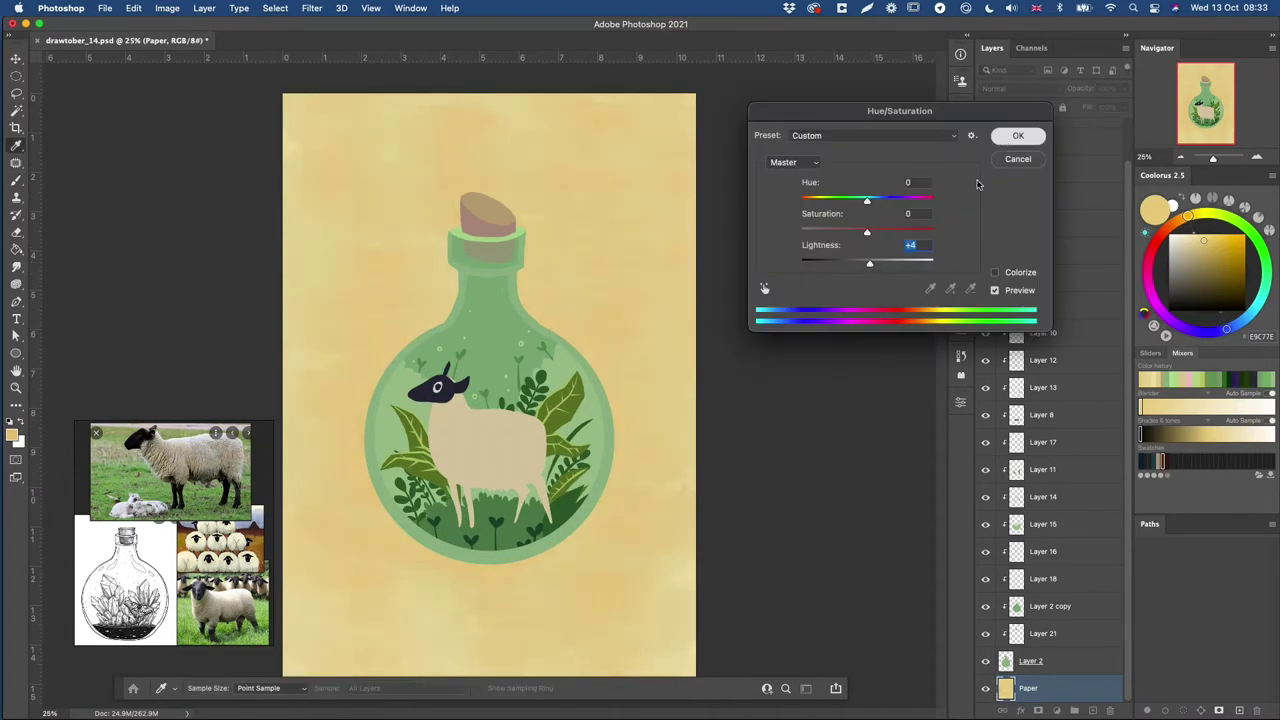
# - Lock transparent pixels on Layer 7 and brush lighter cream tones onto the sheep's fleece, undoing the last stroke
pyautogui.keyDown('super'); pyautogui.click(497, 449); pyautogui.keyUp('super')
pyautogui.press('/')
pyautogui.keyDown('alt'); pyautogui.click(500, 453); pyautogui.keyUp('alt')
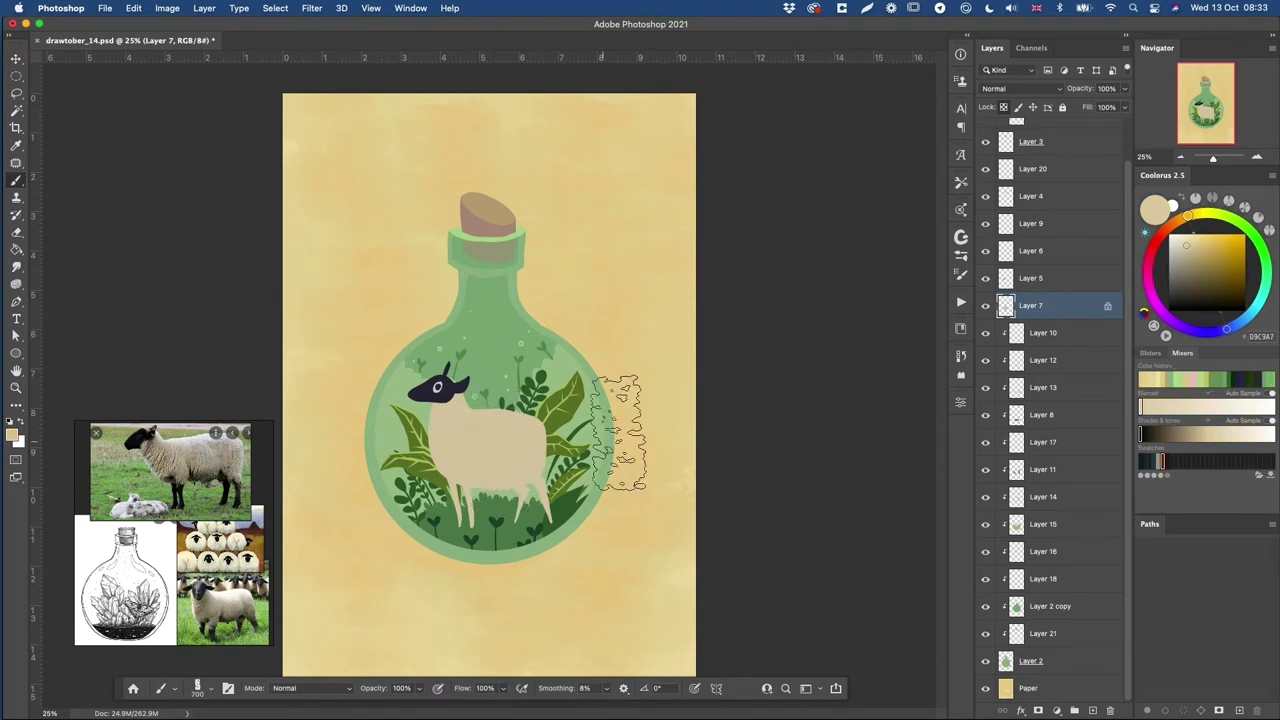
pyautogui.click(1194, 246)
pyautogui.moveTo(519, 454)
pyautogui.mouseDown()
pyautogui.moveTo(535, 455)
pyautogui.moveTo(467, 411)
pyautogui.moveTo(465, 437)
pyautogui.moveTo(500, 398)
pyautogui.moveTo(509, 404)
pyautogui.moveTo(483, 430)
pyautogui.moveTo(531, 424)
pyautogui.mouseUp()
pyautogui.click(1190, 215)
pyautogui.click(1187, 241)
pyautogui.press('super+z')
# - Paint the sheep's legs and the lower edge of its belly with the dark head colour #292838
pyautogui.keyDown('alt'); pyautogui.click(449, 391); pyautogui.keyUp('alt')
pyautogui.moveTo(466, 543); pyautogui.dragTo(522, 544)
pyautogui.moveTo(525, 478)
pyautogui.mouseDown()
pyautogui.moveTo(535, 515)
pyautogui.moveTo(480, 490)
pyautogui.moveTo(450, 520)
pyautogui.mouseUp()
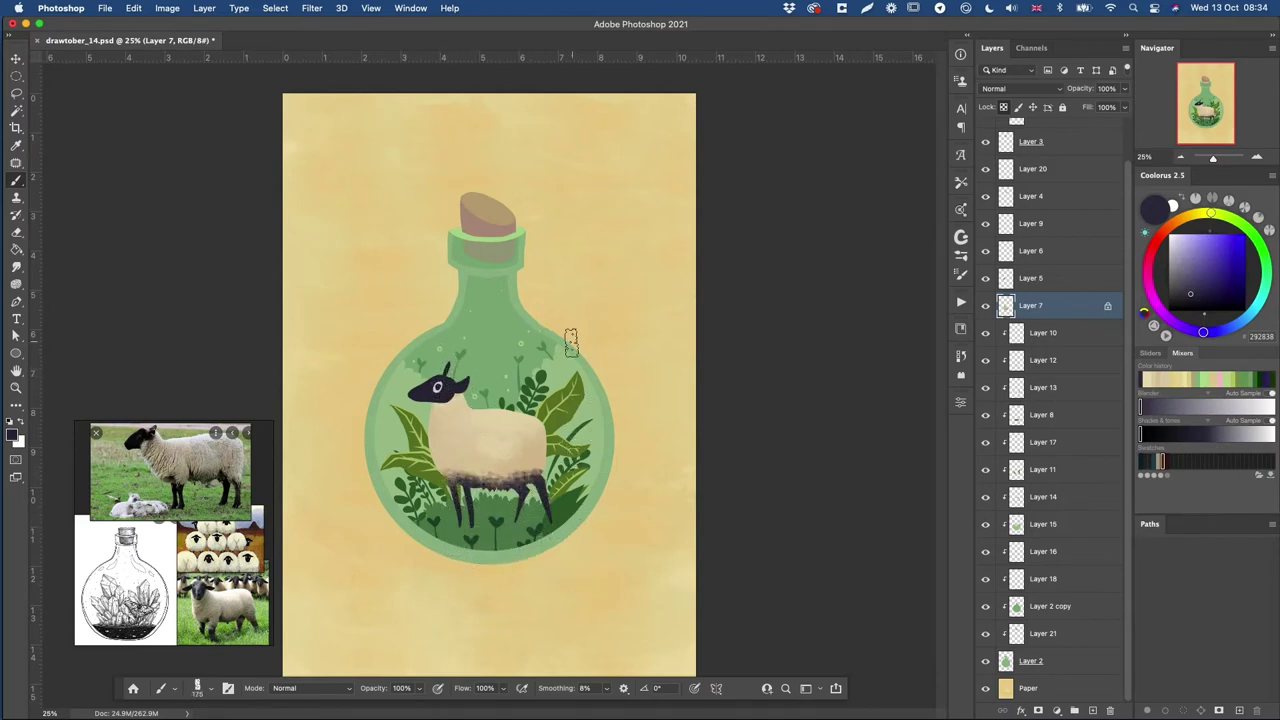
# - Lock transparent pixels on Layer 5 and shade the sheep's head with #434255 and the darker #141320
pyautogui.keyDown('super'); pyautogui.click(427, 390); pyautogui.keyUp('super')
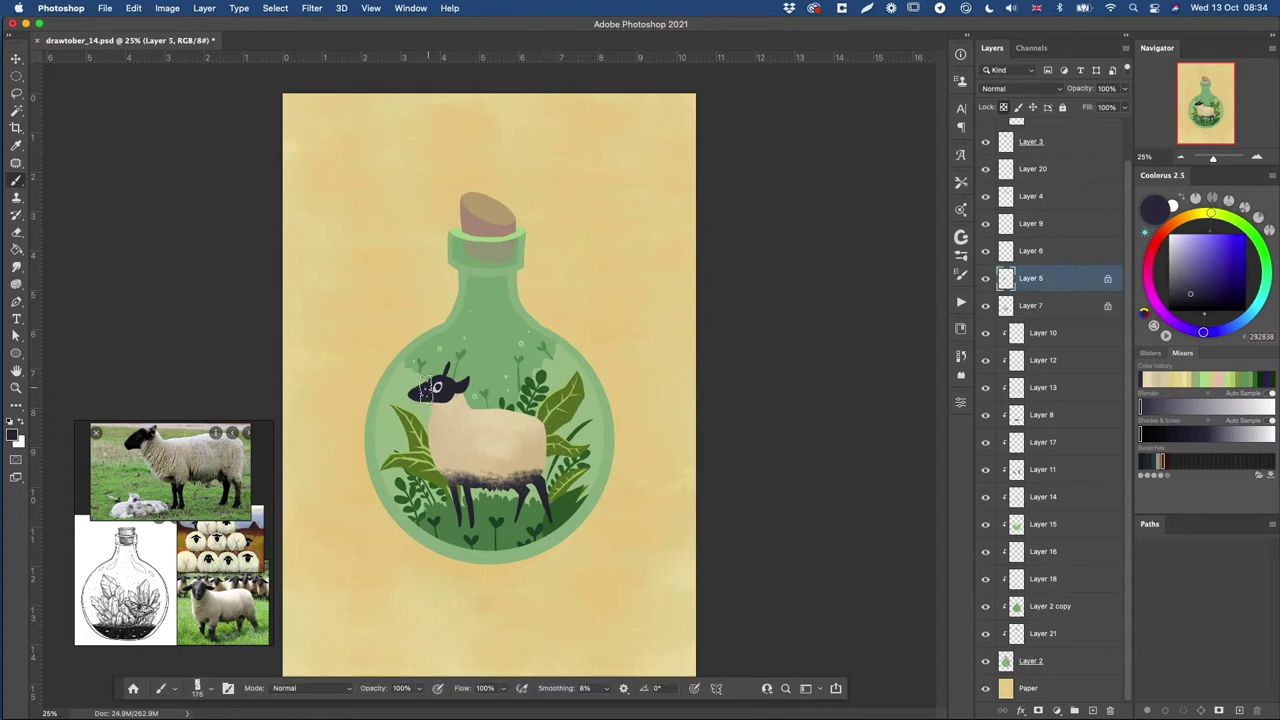
pyautogui.click(1187, 286)
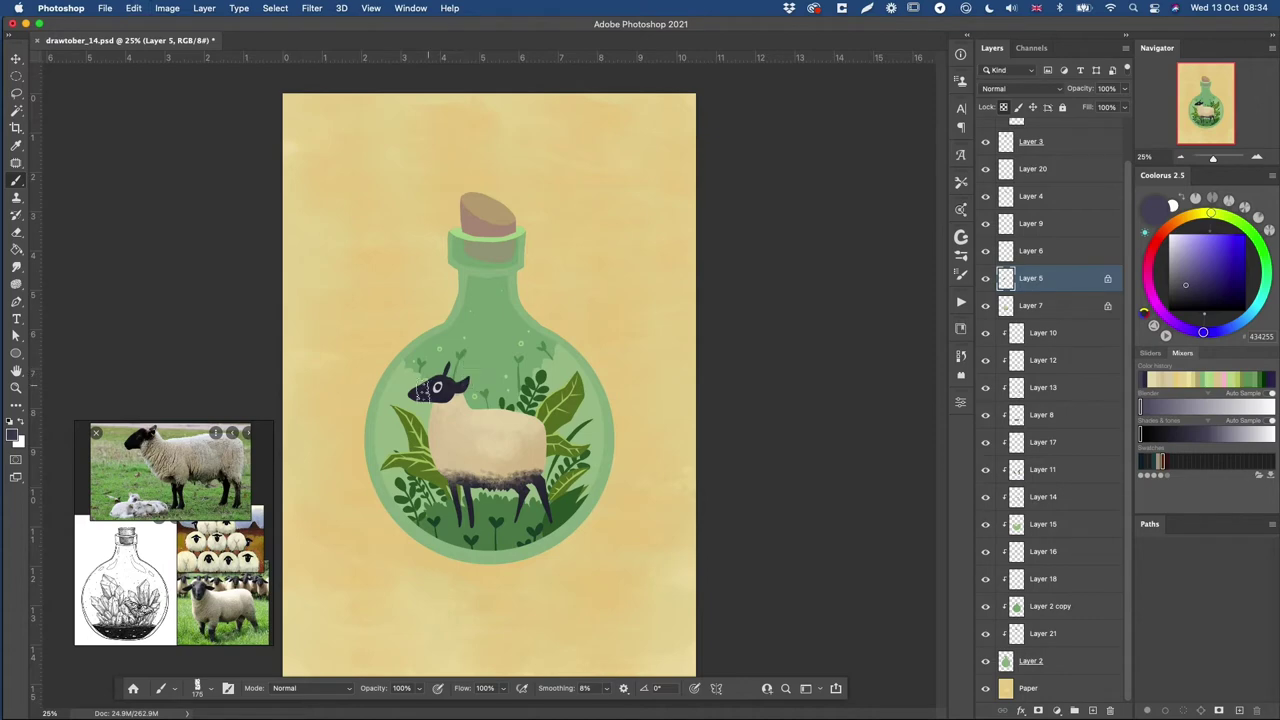
pyautogui.keyDown('alt'); pyautogui.click(422, 391); pyautogui.keyUp('alt')
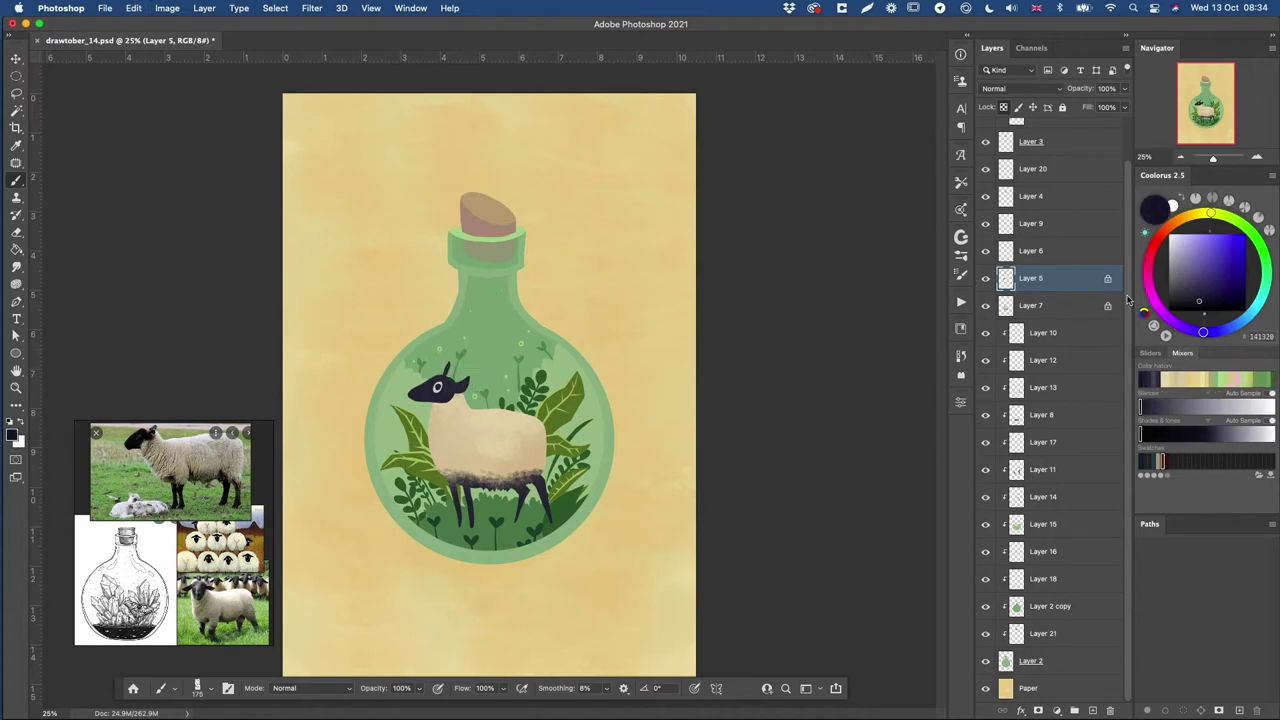
# - Lock transparent pixels on Layer 8 and shade the grass under the sheep with greens #376233 and #52814E
pyautogui.press('v')
pyautogui.keyDown('ctrl'); pyautogui.click(562, 392); pyautogui.keyUp('ctrl')
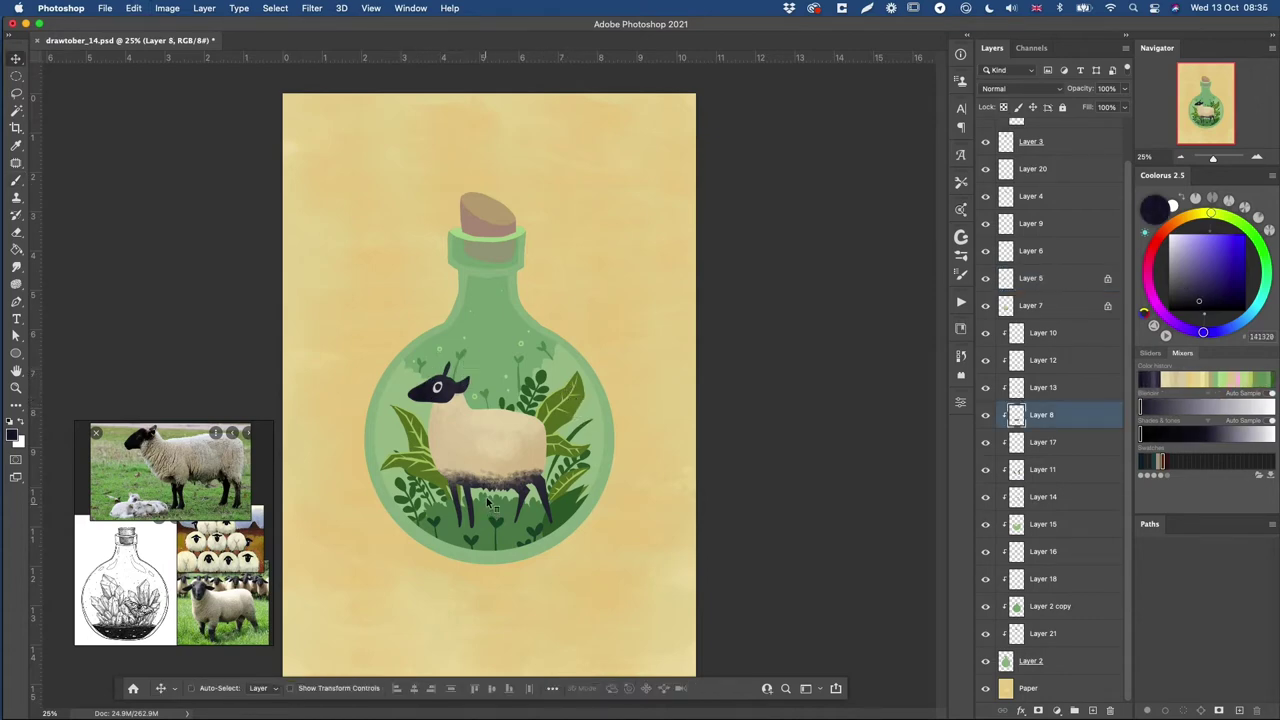
pyautogui.press('b')
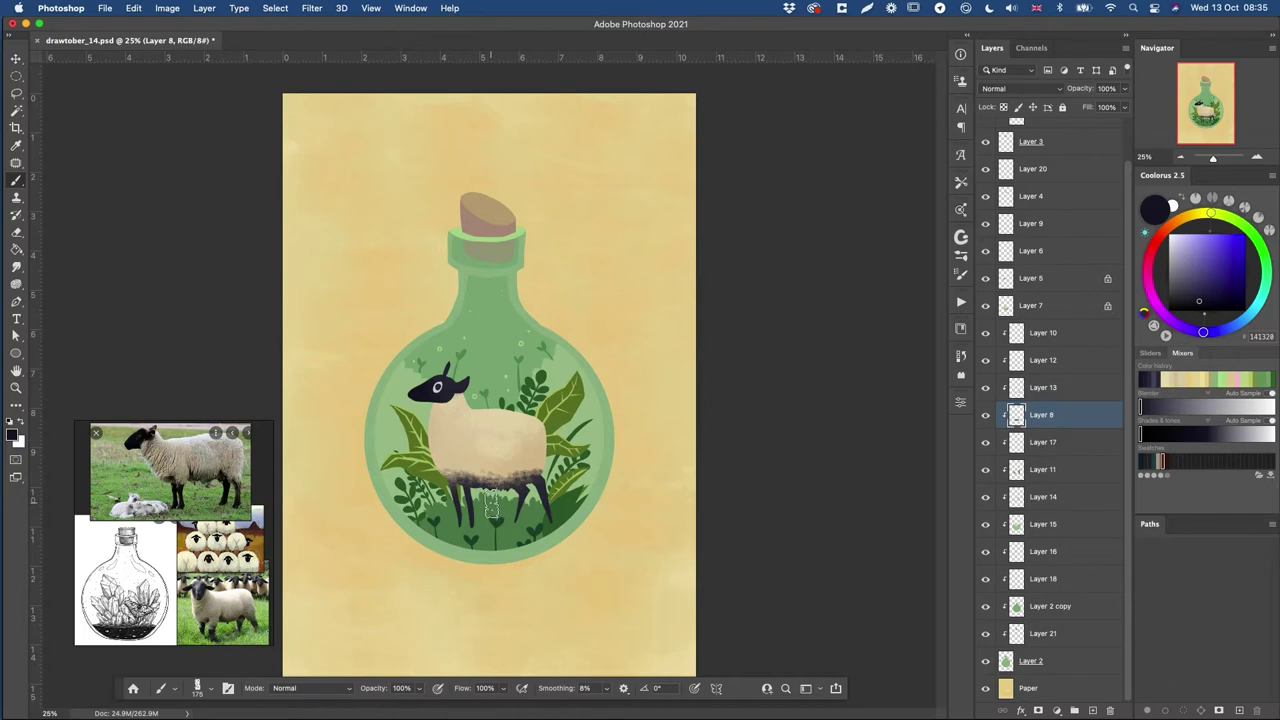
pyautogui.keyDown('alt'); pyautogui.click(505, 513); pyautogui.keyUp('alt')
pyautogui.press('/')
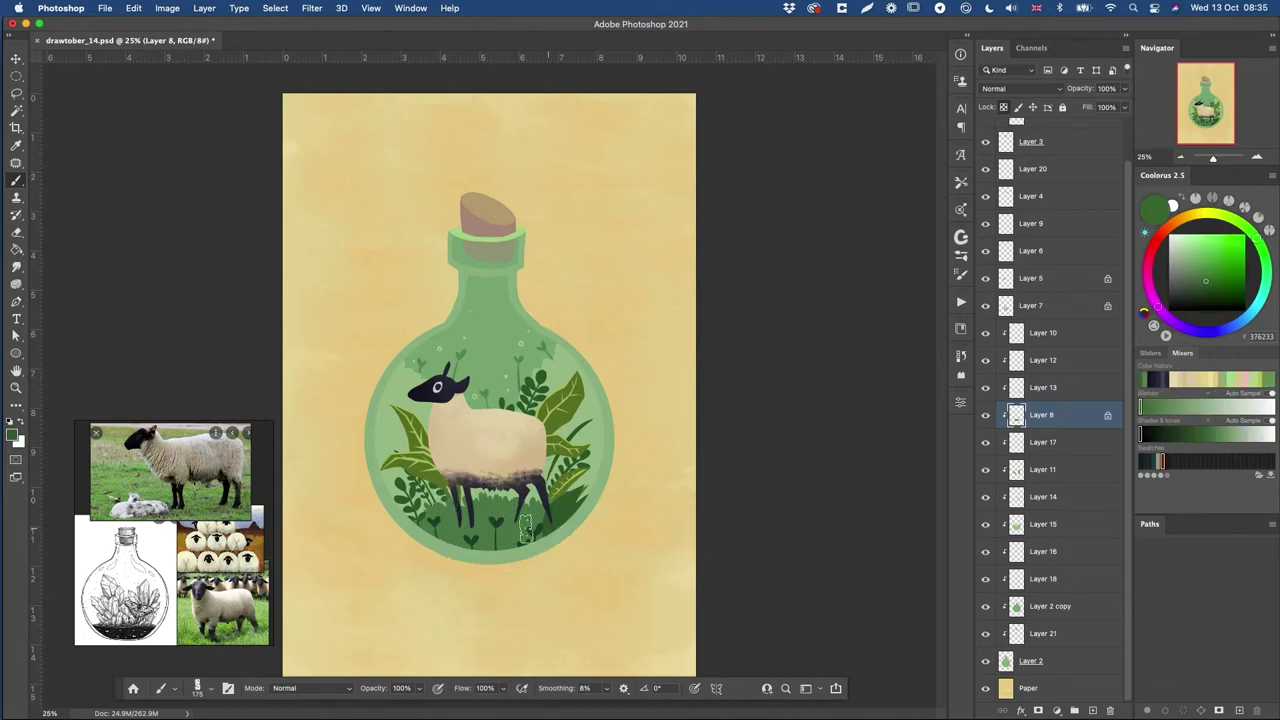
pyautogui.keyDown('alt'); pyautogui.click(493, 513); pyautogui.keyUp('alt')
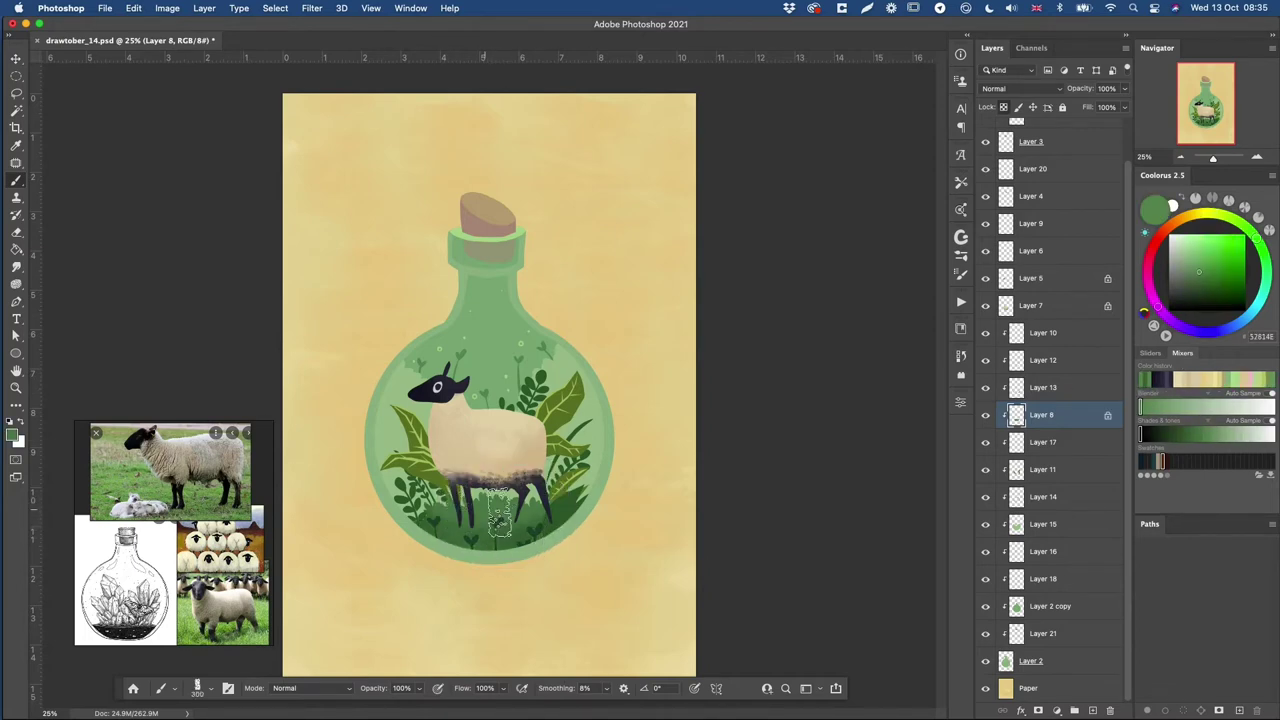
# - Lock transparent pixels on Layer 13, move it above Layer 7 and shade its foliage behind the sheep's hind leg with dark green #234E20
pyautogui.keyDown('ctrl'); pyautogui.click(565, 507); pyautogui.keyUp('ctrl')
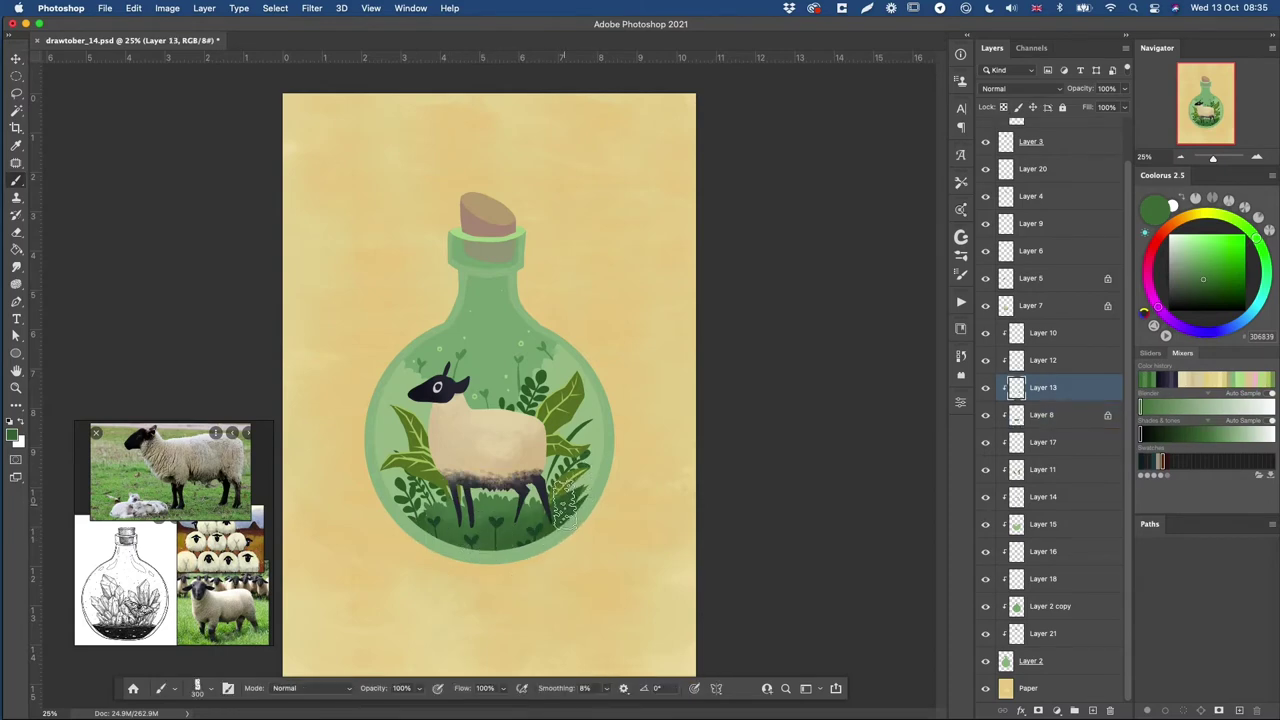
pyautogui.keyDown('alt'); pyautogui.click(565, 507); pyautogui.keyUp('alt')
pyautogui.press('/')
pyautogui.moveTo(1016, 389); pyautogui.dragTo(1020, 296)
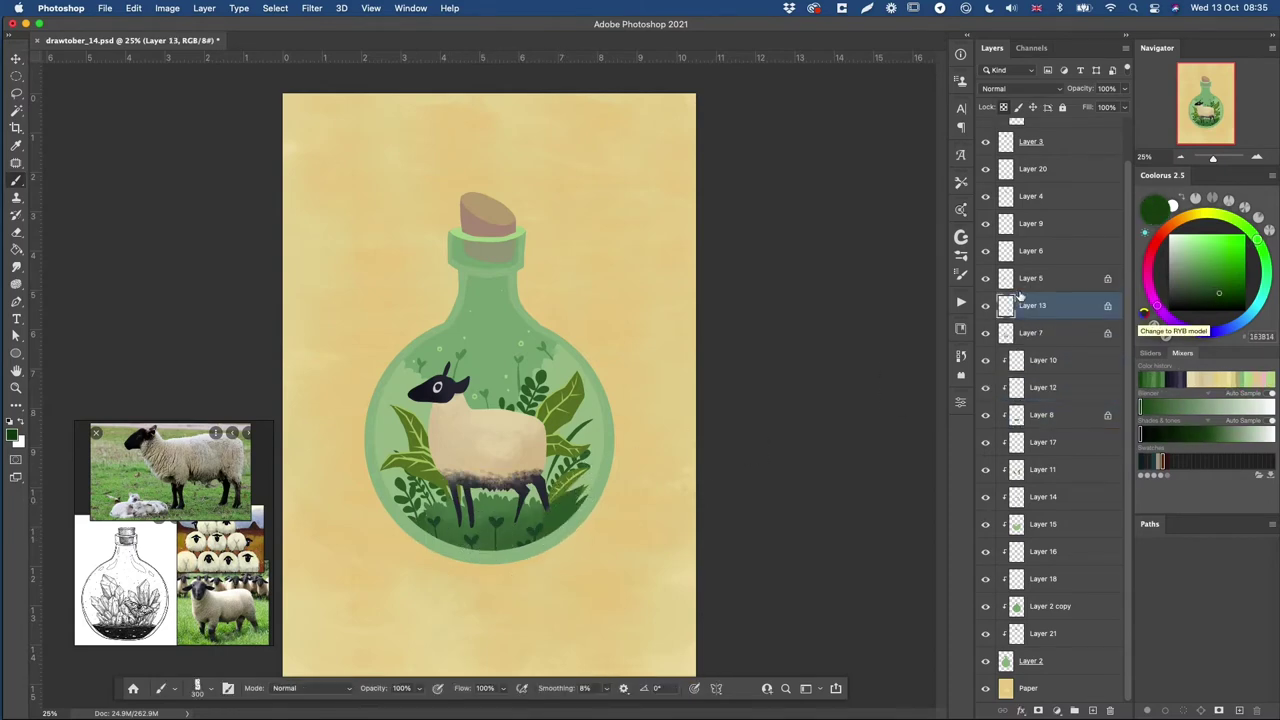
pyautogui.moveTo(577, 499); pyautogui.dragTo(568, 530)
pyautogui.keyDown('alt'); pyautogui.click(535, 538); pyautogui.keyUp('alt')
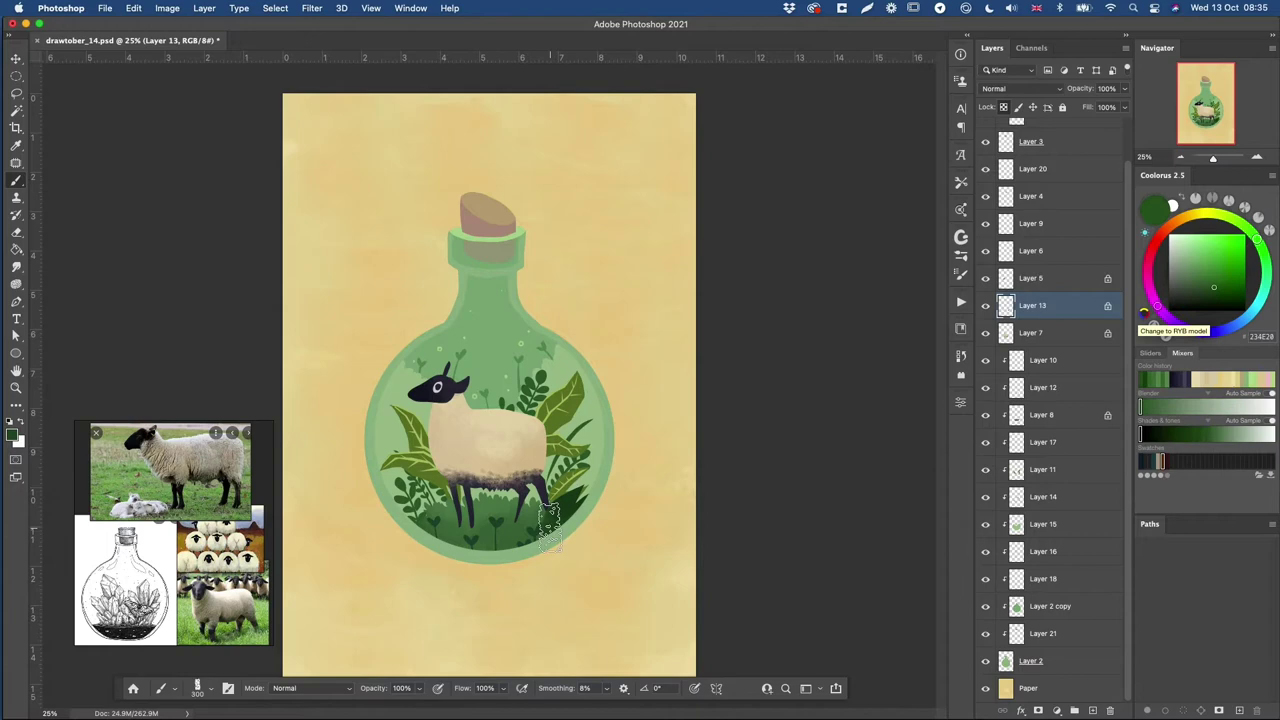
# - Lock transparent pixels on Layer 11 and shade the large veined leaves with light and dark greens, including #6A9439
pyautogui.keyDown('super'); pyautogui.click(559, 422); pyautogui.keyUp('super')
pyautogui.press('/')
pyautogui.keyDown('alt'); pyautogui.click(559, 418); pyautogui.keyUp('alt')
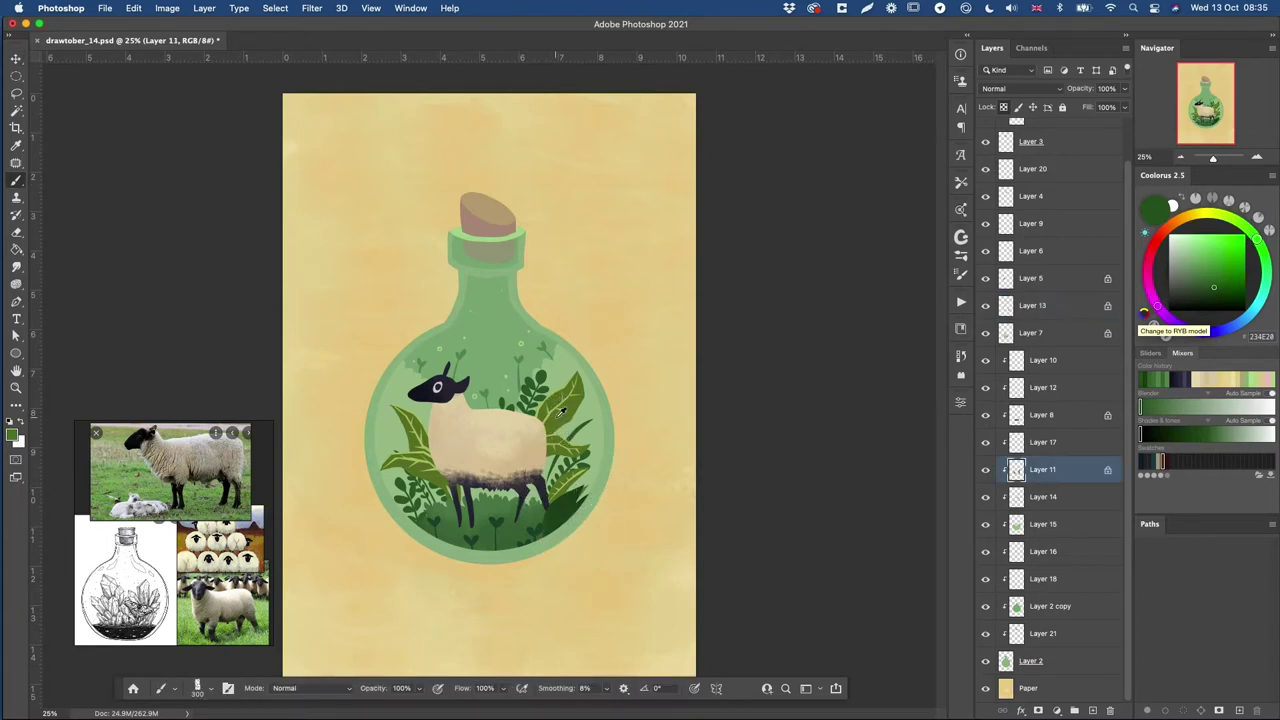
pyautogui.keyDown('alt'); pyautogui.click(540, 432); pyautogui.keyUp('alt')
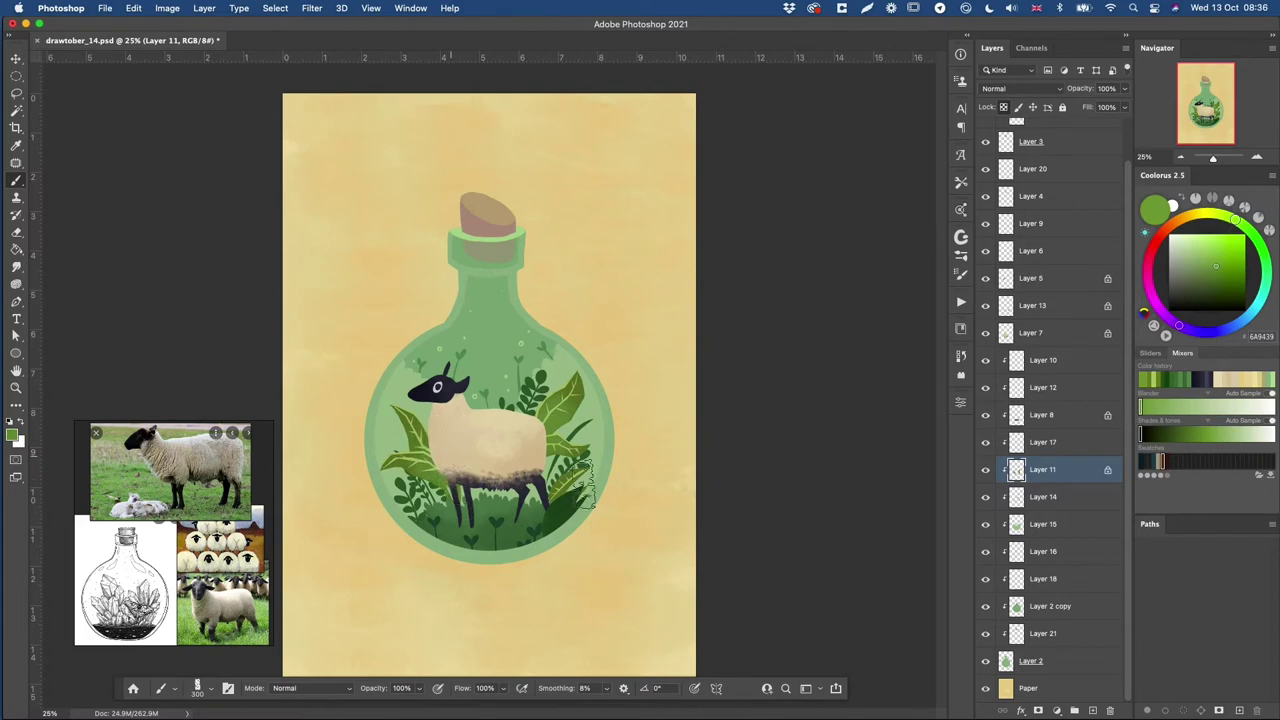
# - Shade the foliage near the sheep's front legs in dark green #1F462E, and switch to Layer 14 with transparent pixels locked
pyautogui.keyDown('super'); pyautogui.click(408, 507); pyautogui.keyUp('super')
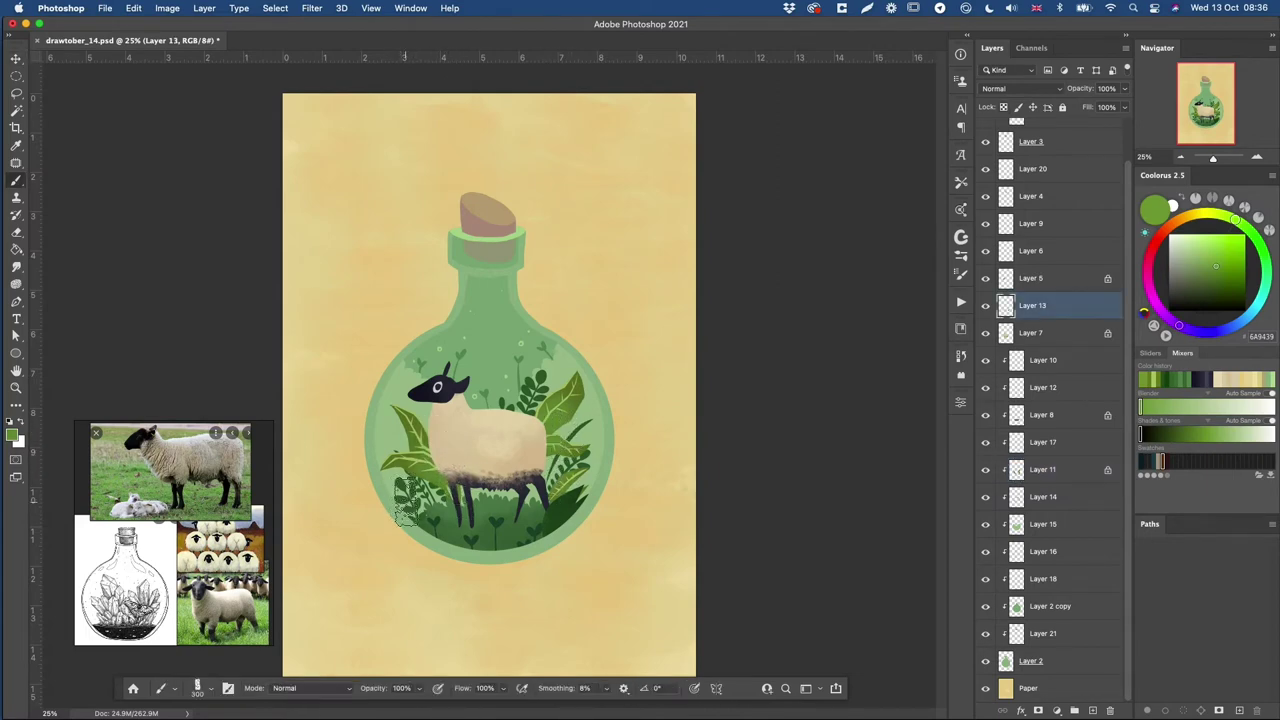
pyautogui.keyDown('alt'); pyautogui.click(408, 505); pyautogui.keyUp('alt')
pyautogui.keyDown('alt'); pyautogui.click(445, 514); pyautogui.keyUp('alt')
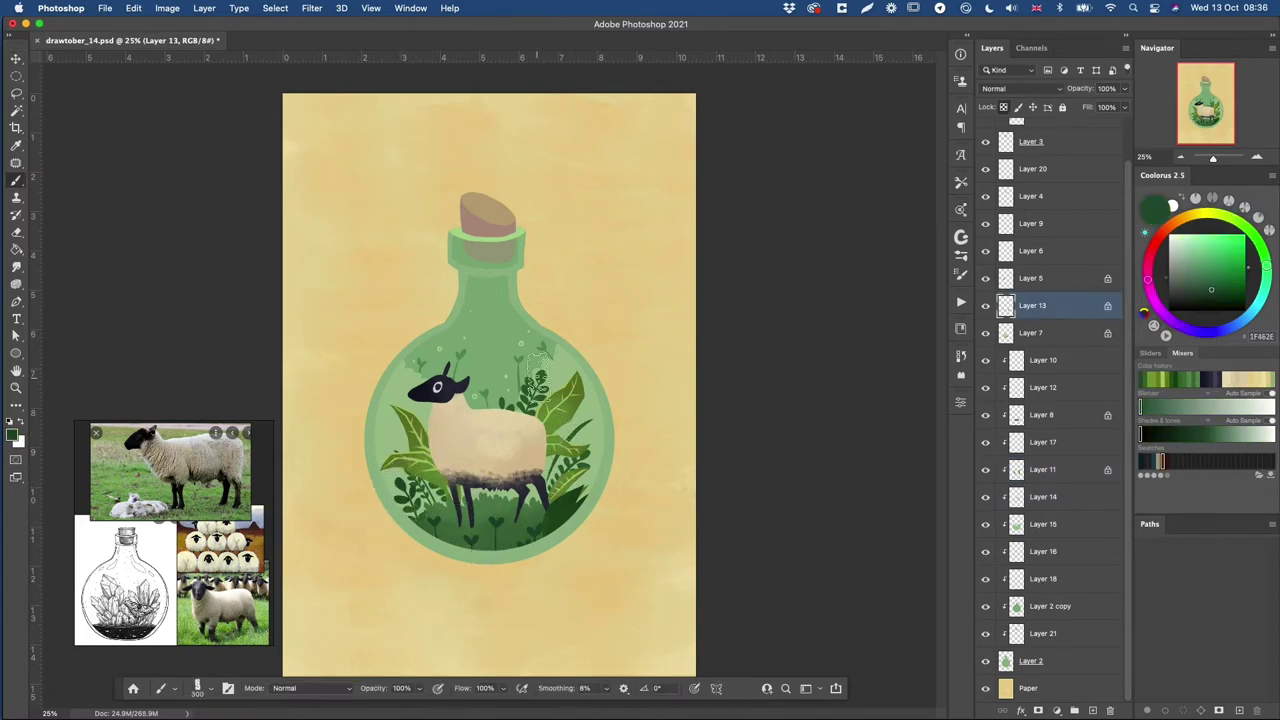
pyautogui.keyDown('super'); pyautogui.click(535, 375); pyautogui.keyUp('super')
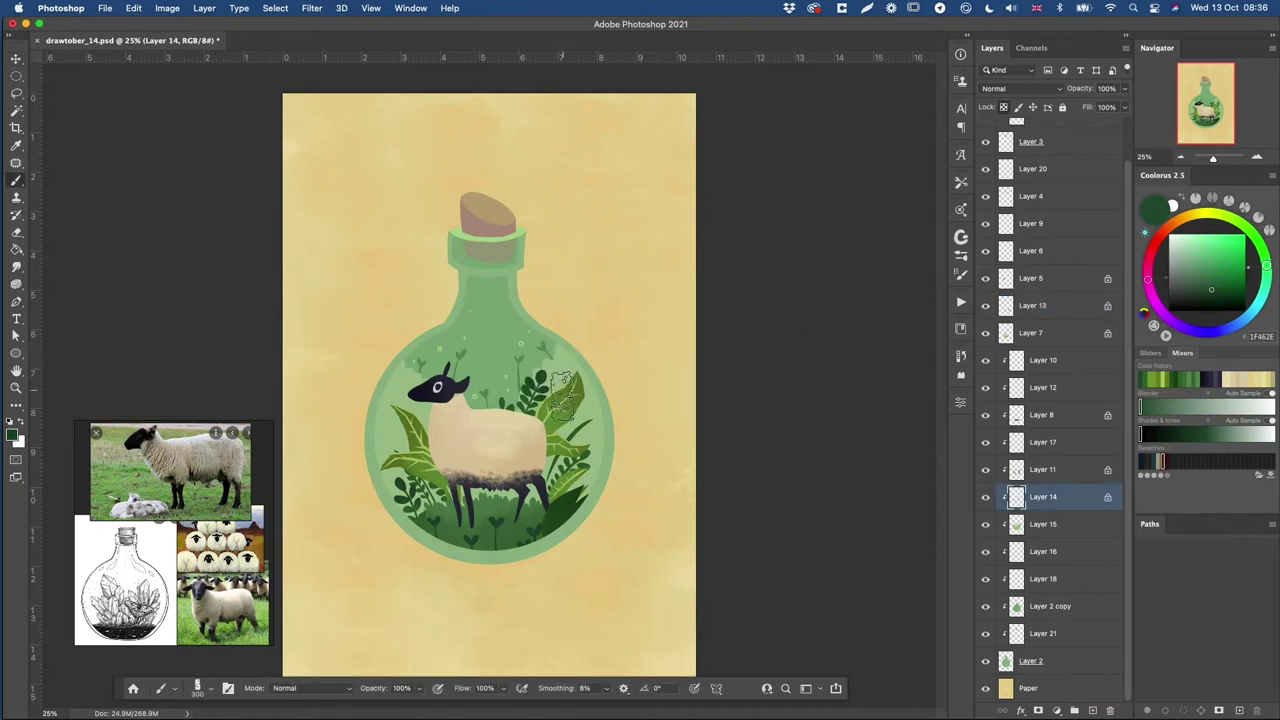
# - Lock transparent pixels on Layer 15 and brush light yellow-green onto the pale area behind the leaves, undoing the last stroke
pyautogui.keyDown('super'); pyautogui.click(555, 372); pyautogui.keyUp('super')
pyautogui.keyDown('alt'); pyautogui.click(561, 404); pyautogui.keyUp('alt')
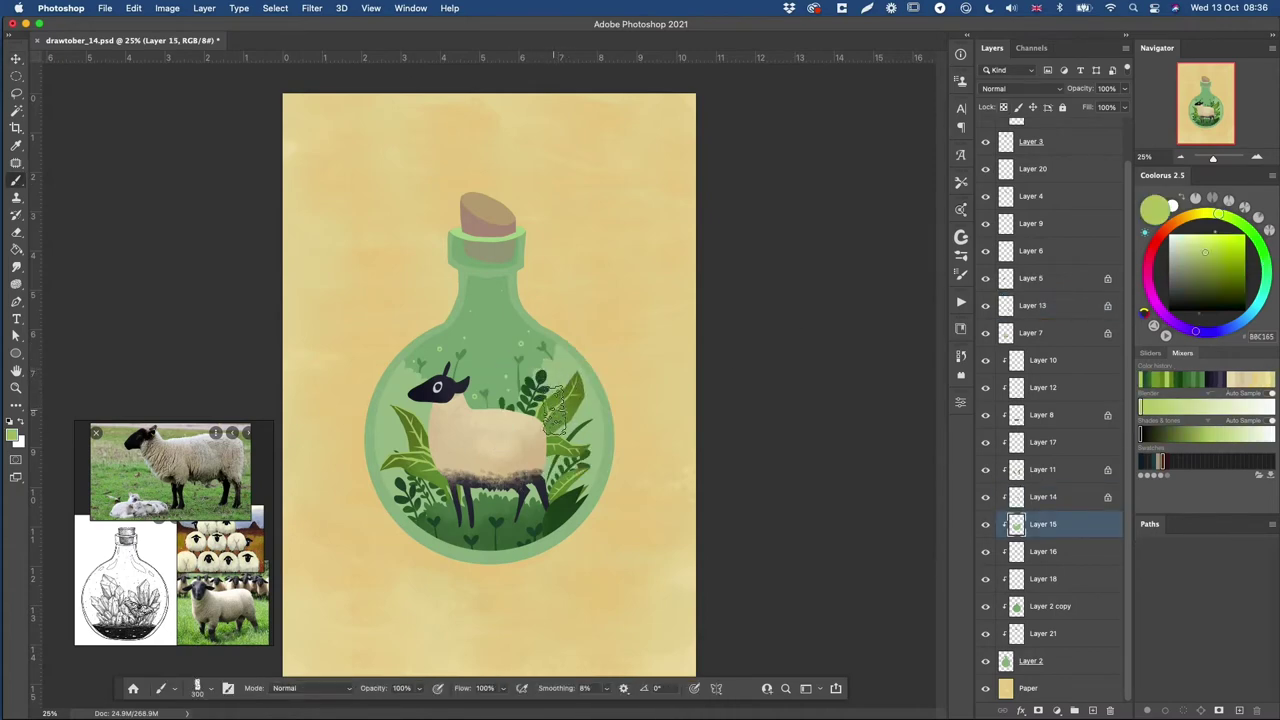
pyautogui.press('/')
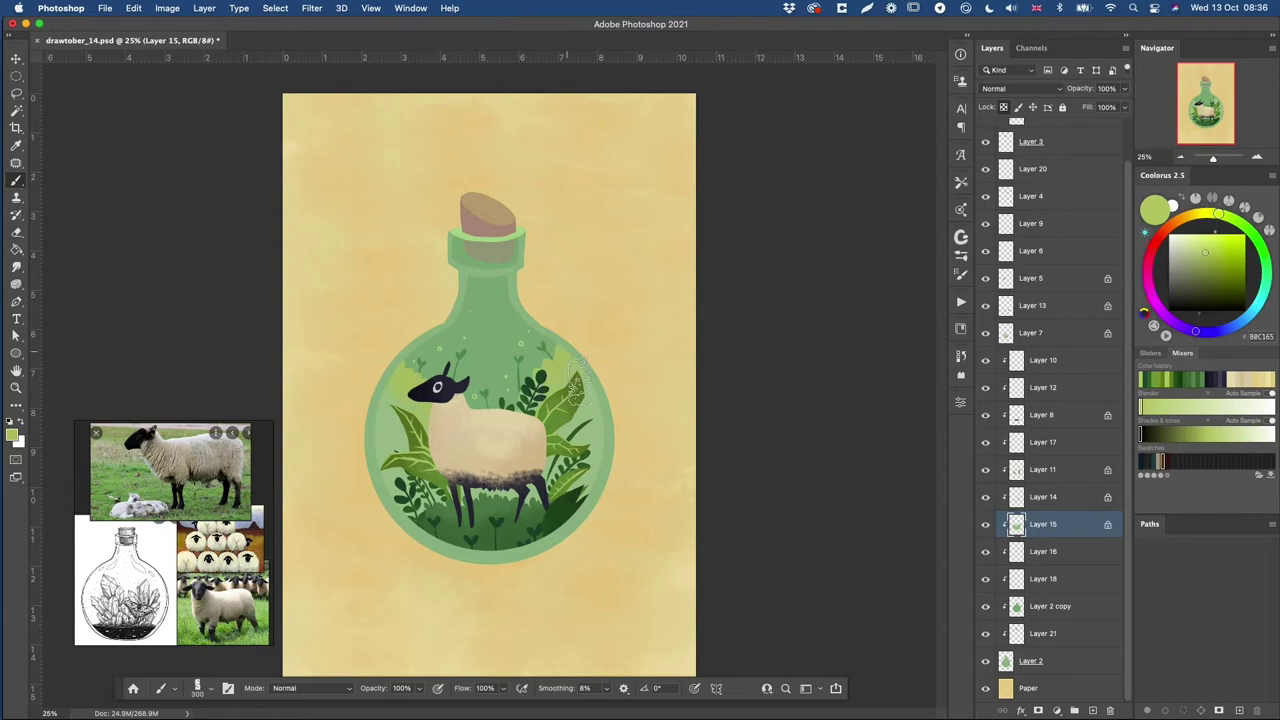
pyautogui.keyDown('alt'); pyautogui.click(445, 525); pyautogui.keyUp('alt')
pyautogui.moveTo(411, 403); pyautogui.dragTo(391, 416)
pyautogui.press('super+z')
pyautogui.keyDown('alt'); pyautogui.click(392, 392); pyautogui.keyUp('alt')
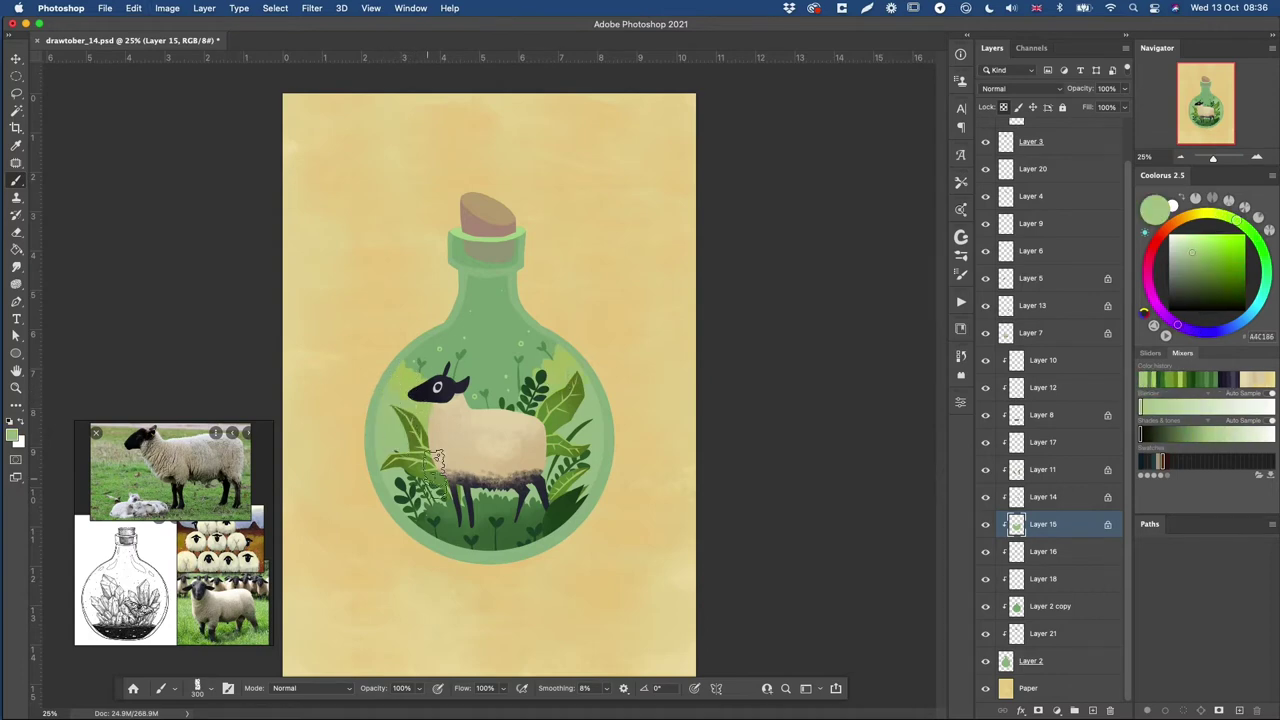
# - Extend the yellow-green behind the large leaves beside the sheep's rump, trying a 150 px brush and undoing its stroke
pyautogui.keyDown('alt'); pyautogui.click(571, 402); pyautogui.keyUp('alt')
pyautogui.press('super+z')
pyautogui.moveTo(577, 384); pyautogui.dragTo(592, 410)
pyautogui.rightClick(576, 400)
pyautogui.doubleClick(682, 434)
pyautogui.press('super+z')
pyautogui.keyDown('alt'); pyautogui.click(591, 434); pyautogui.keyUp('alt')
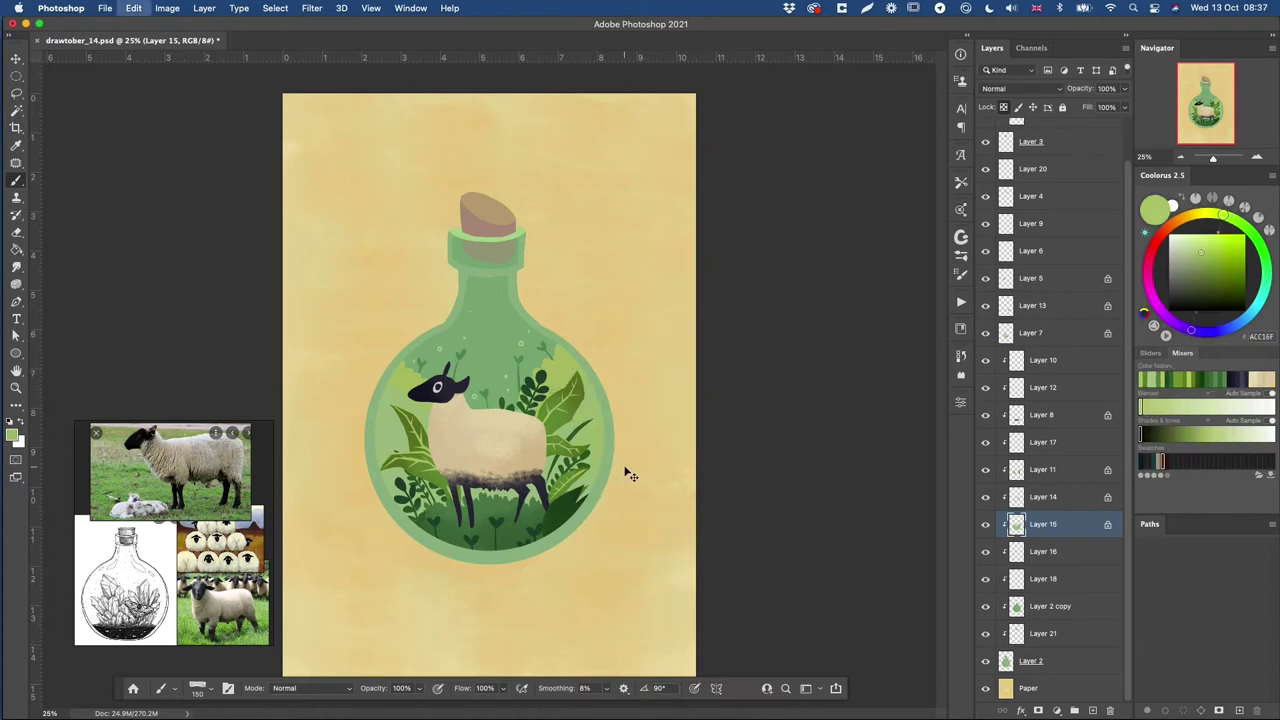
# - Blend #AEC16A into the pale area behind the leaves with the Kyle's AM - Crow Pick brush at 300 px
pyautogui.rightClick(608, 468)
pyautogui.doubleClick(710, 401)
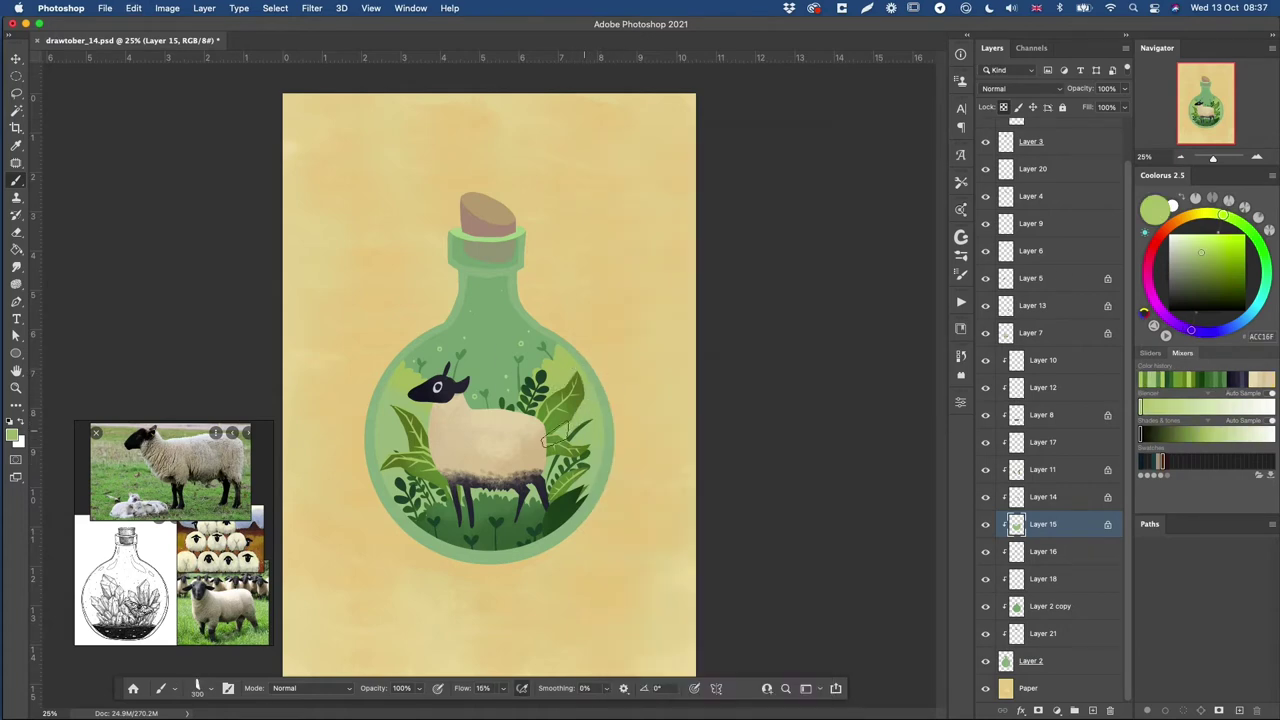
pyautogui.keyDown('alt'); pyautogui.click(396, 402); pyautogui.keyUp('alt')
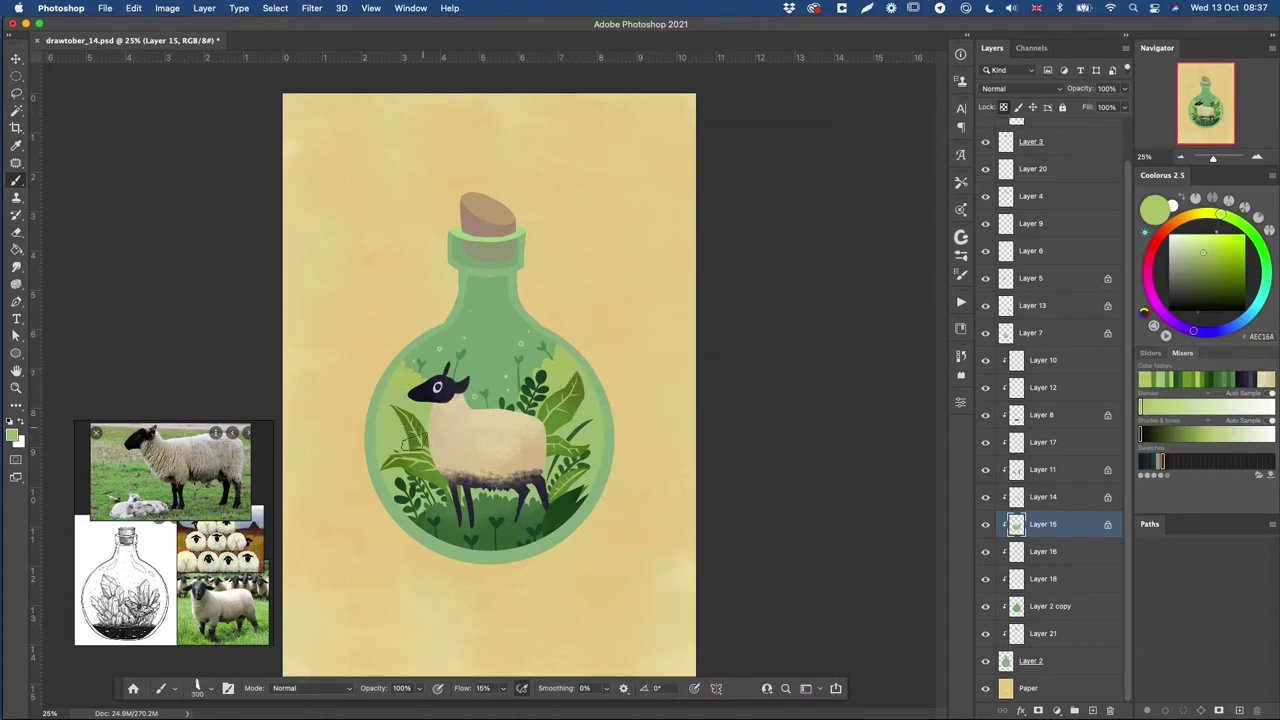
# - Lock transparent pixels on Layer 2 copy and paint a soft light green glow above the sheep's back at 600 px
pyautogui.keyDown('super'); pyautogui.click(491, 357); pyautogui.keyUp('super')
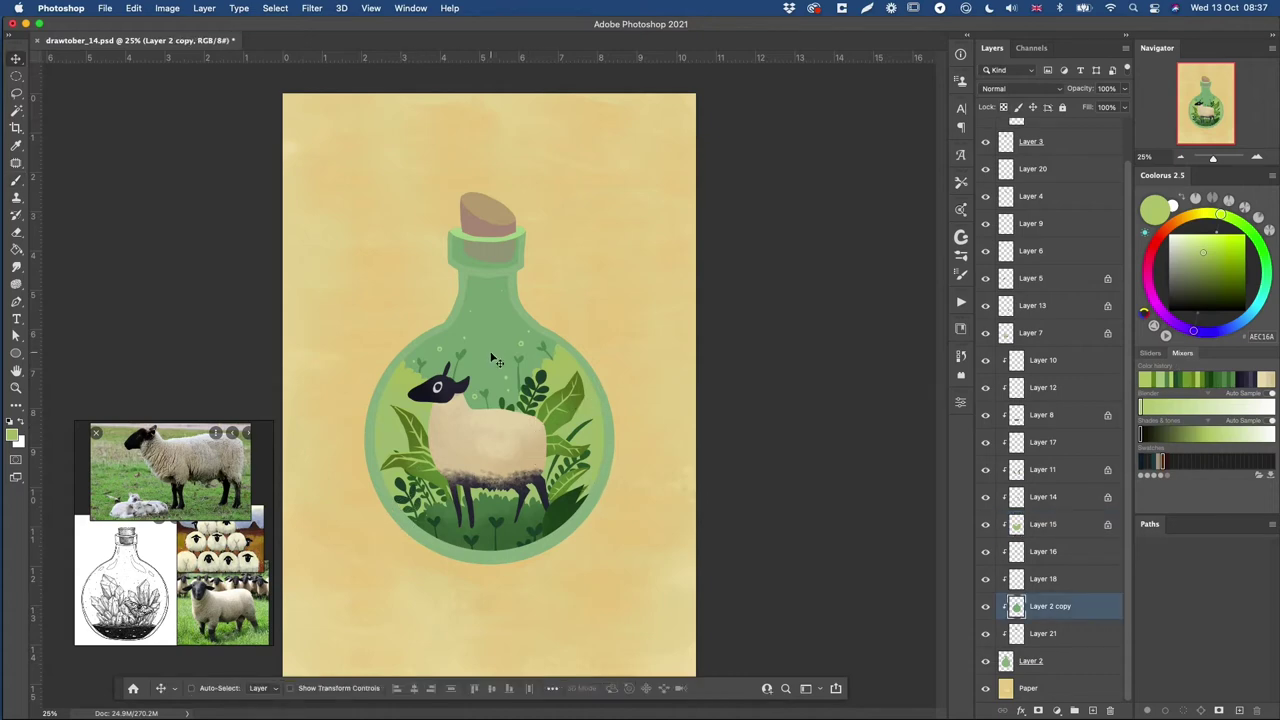
pyautogui.press('/')
pyautogui.keyDown('alt'); pyautogui.click(495, 382); pyautogui.keyUp('alt')
pyautogui.moveTo(481, 391); pyautogui.dragTo(510, 360)
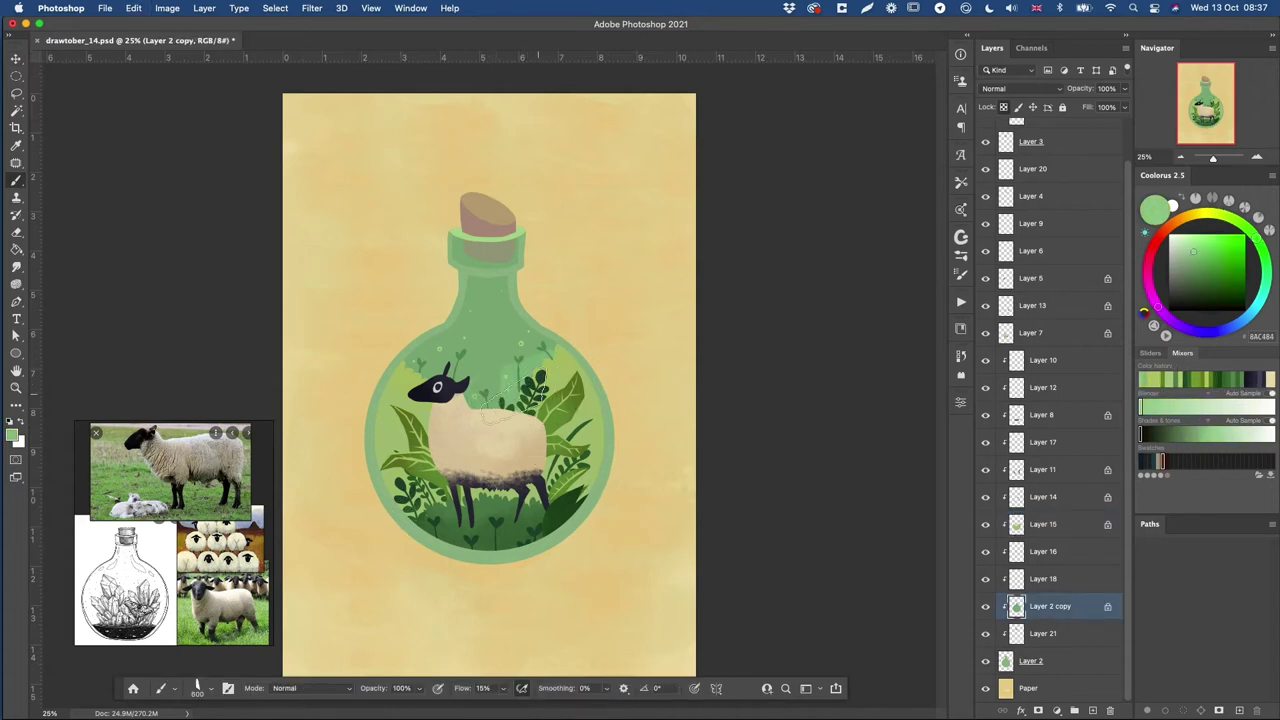
# - Switch to the Basic - Paint Texture brush and soften the light green glow above the sheep's back on Layer 2 copy
pyautogui.keyDown('alt'); pyautogui.click(491, 367); pyautogui.keyUp('alt')
pyautogui.rightClick(512, 343)
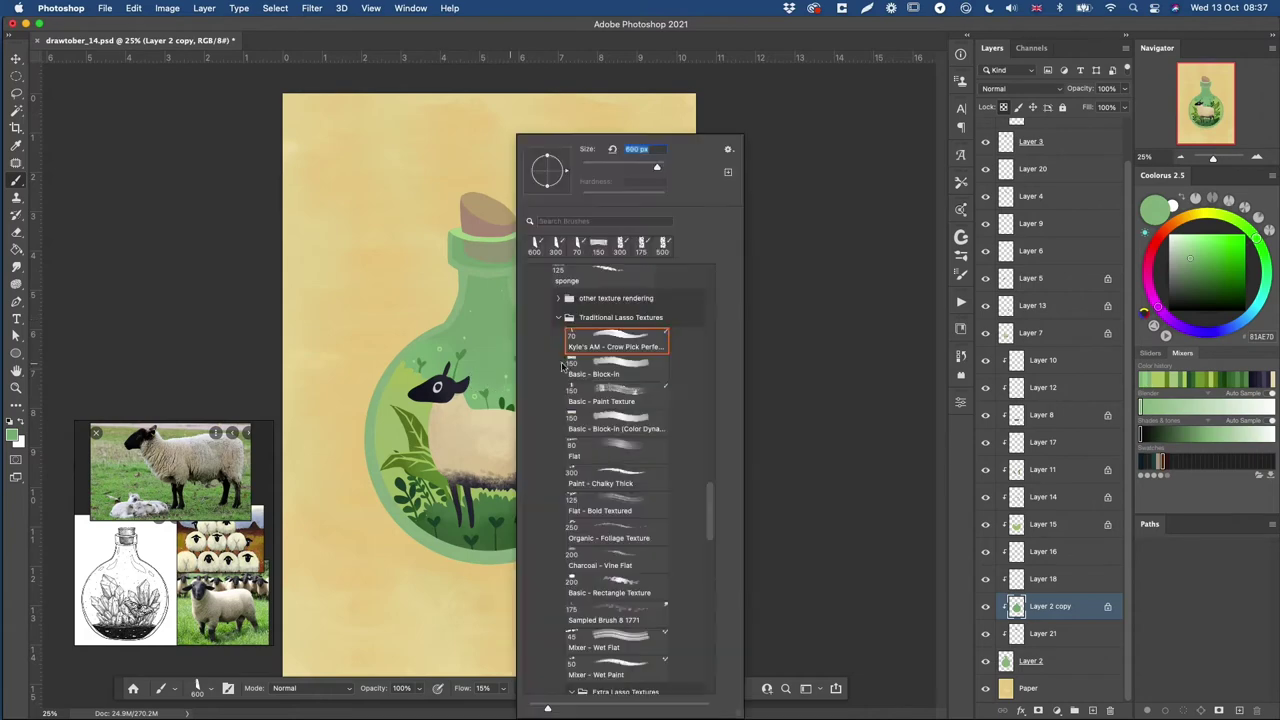
pyautogui.doubleClick(612, 396)
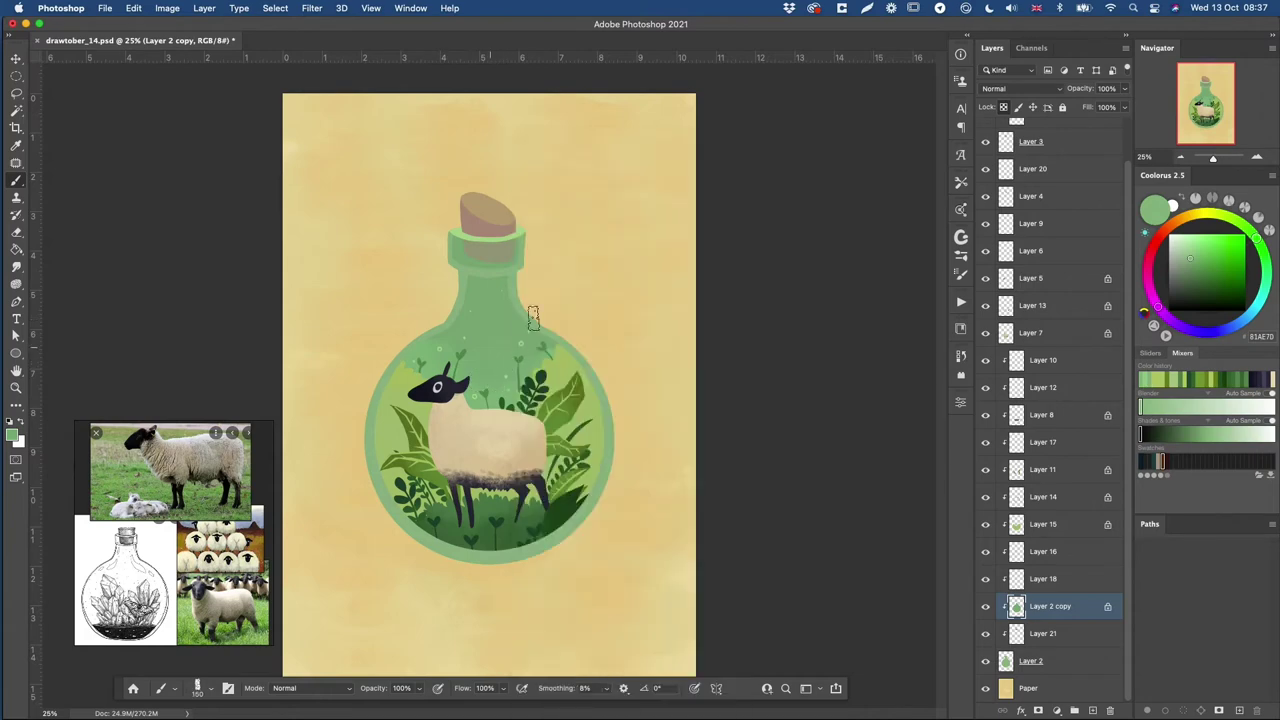
pyautogui.keyDown('alt'); pyautogui.click(486, 272); pyautogui.keyUp('alt')
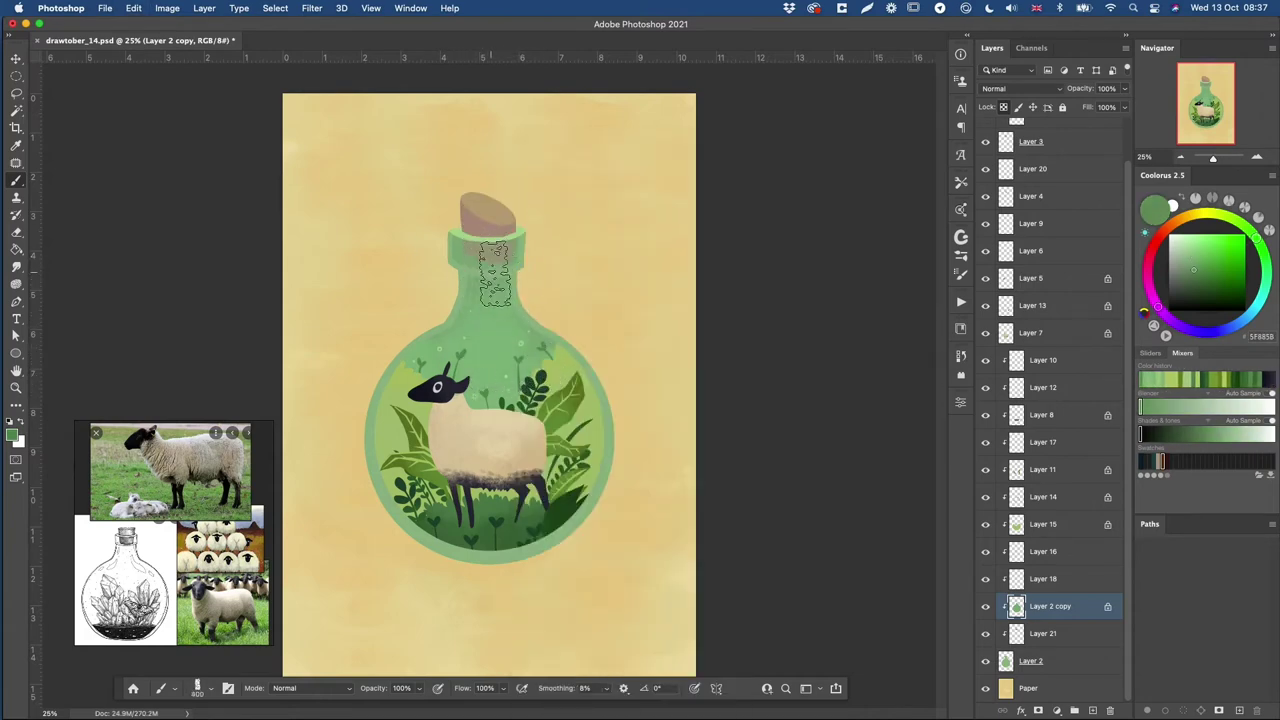
# - Try dark green #5F885B shading in the bottle neck with different texture brushes, undoing each trial stroke
pyautogui.rightClick(517, 257)
pyautogui.doubleClick(627, 394)
pyautogui.press('super+z')
pyautogui.moveTo(469, 279); pyautogui.dragTo(507, 279)
pyautogui.press('super+z')
pyautogui.rightClick(517, 262)
pyautogui.doubleClick(626, 346)
pyautogui.press('super+z')
# - Shade the bottle neck darker green with a scattered texture brush and brighten the glow above the sheep's back at 700 px
pyautogui.rightClick(525, 288)
pyautogui.doubleClick(527, 290)
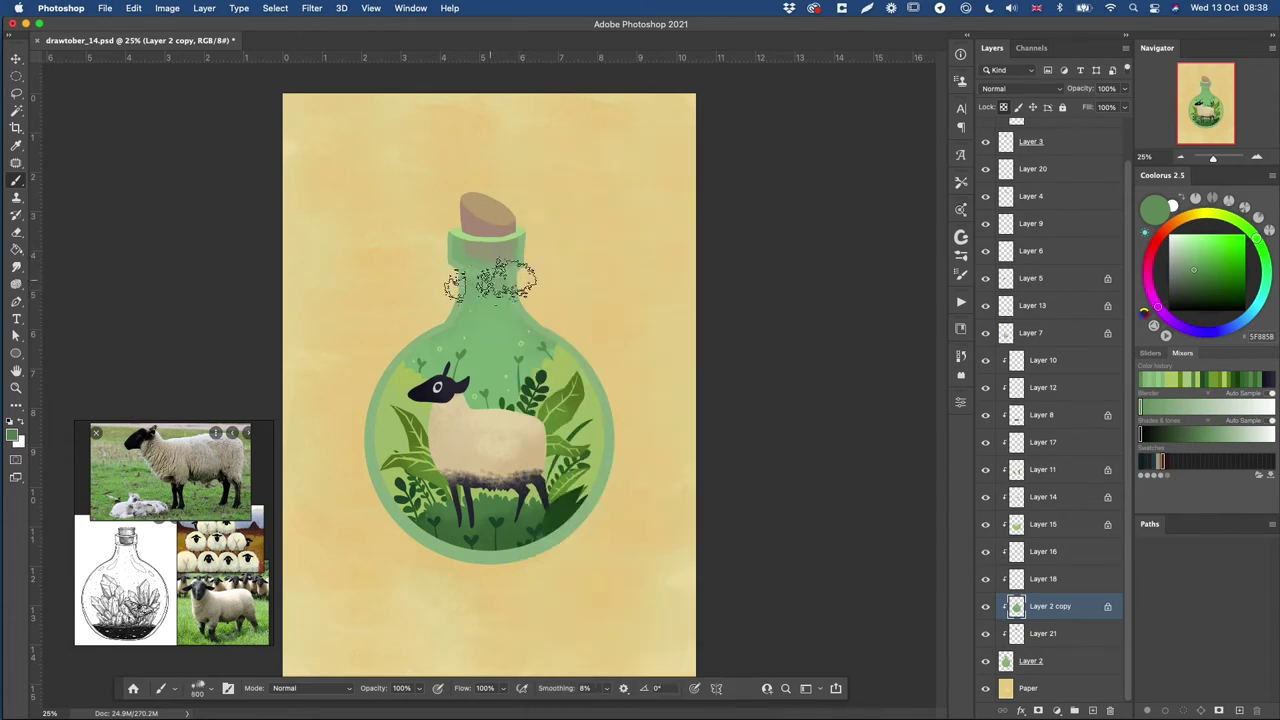
pyautogui.keyDown('alt'); pyautogui.click(540, 372); pyautogui.keyUp('alt')
pyautogui.keyDown('alt'); pyautogui.click(505, 325); pyautogui.keyUp('alt')
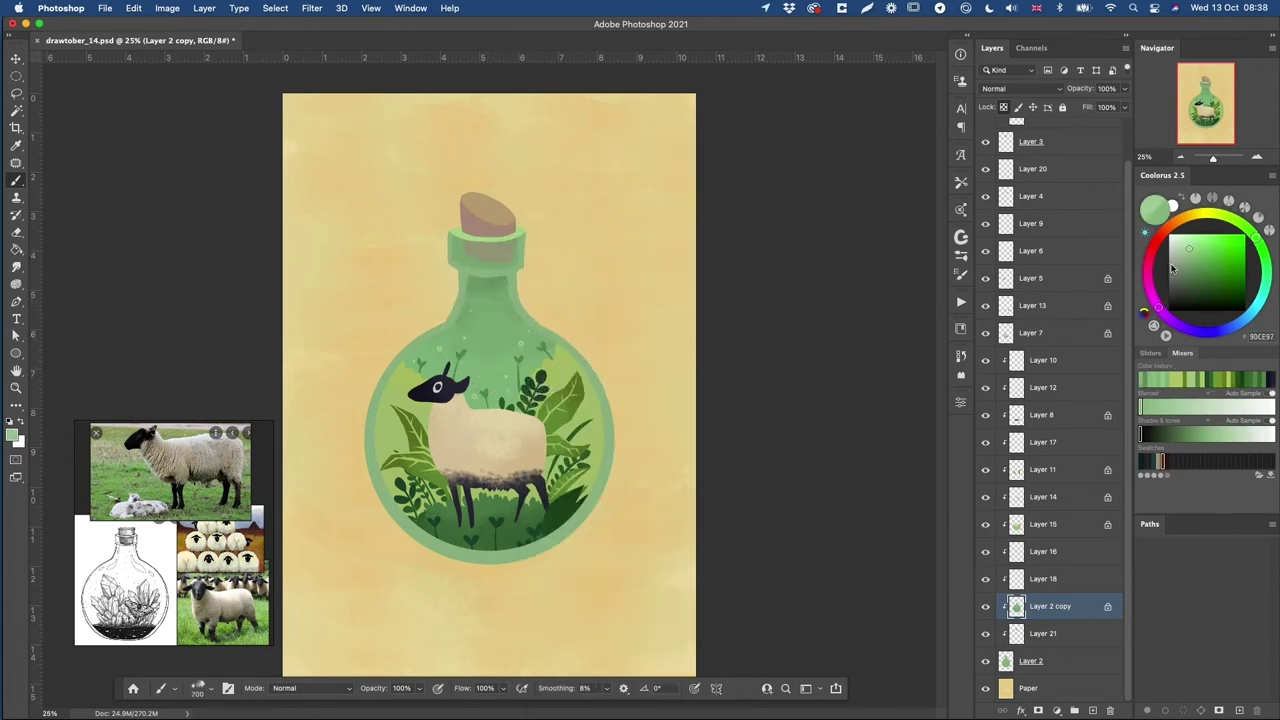
# - Lasso the lower foliage area across the bottle on Layer 15 and try a brush stroke inside it, undoing the stroke
pyautogui.keyDown('super'); pyautogui.click(395, 429); pyautogui.keyUp('super')
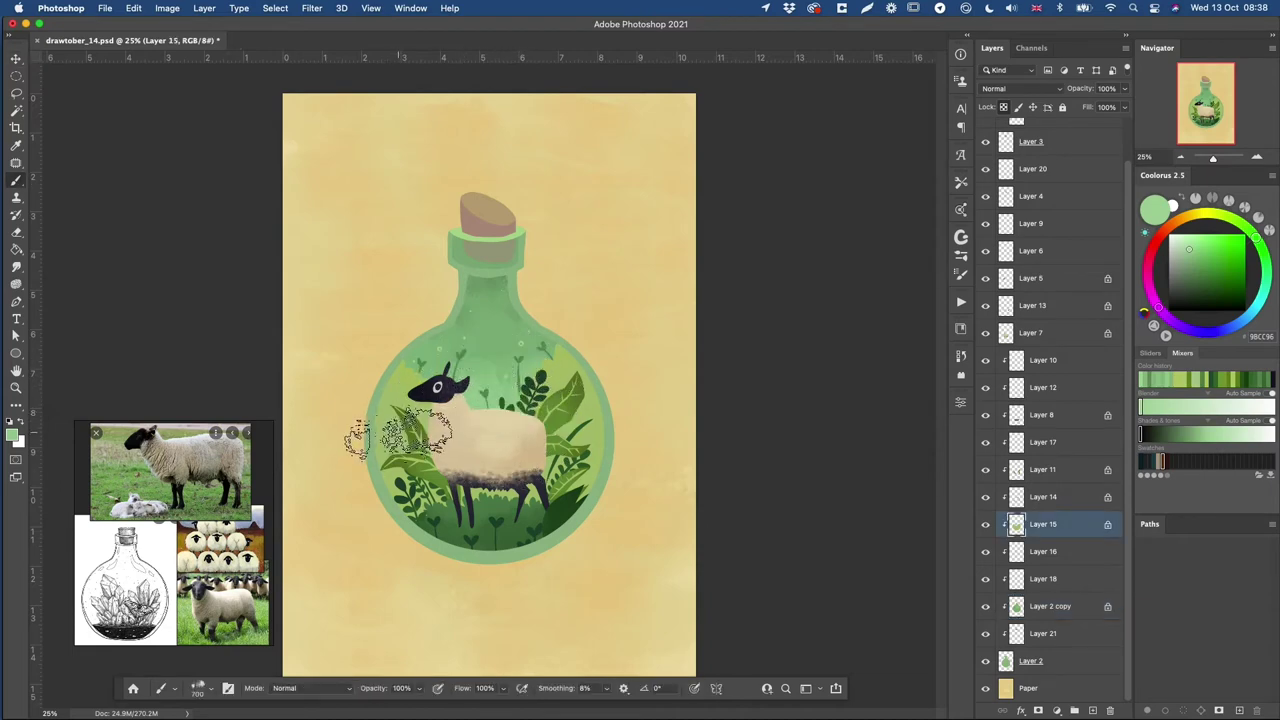
pyautogui.keyDown('alt'); pyautogui.click(405, 463); pyautogui.keyUp('alt')
pyautogui.press('l')
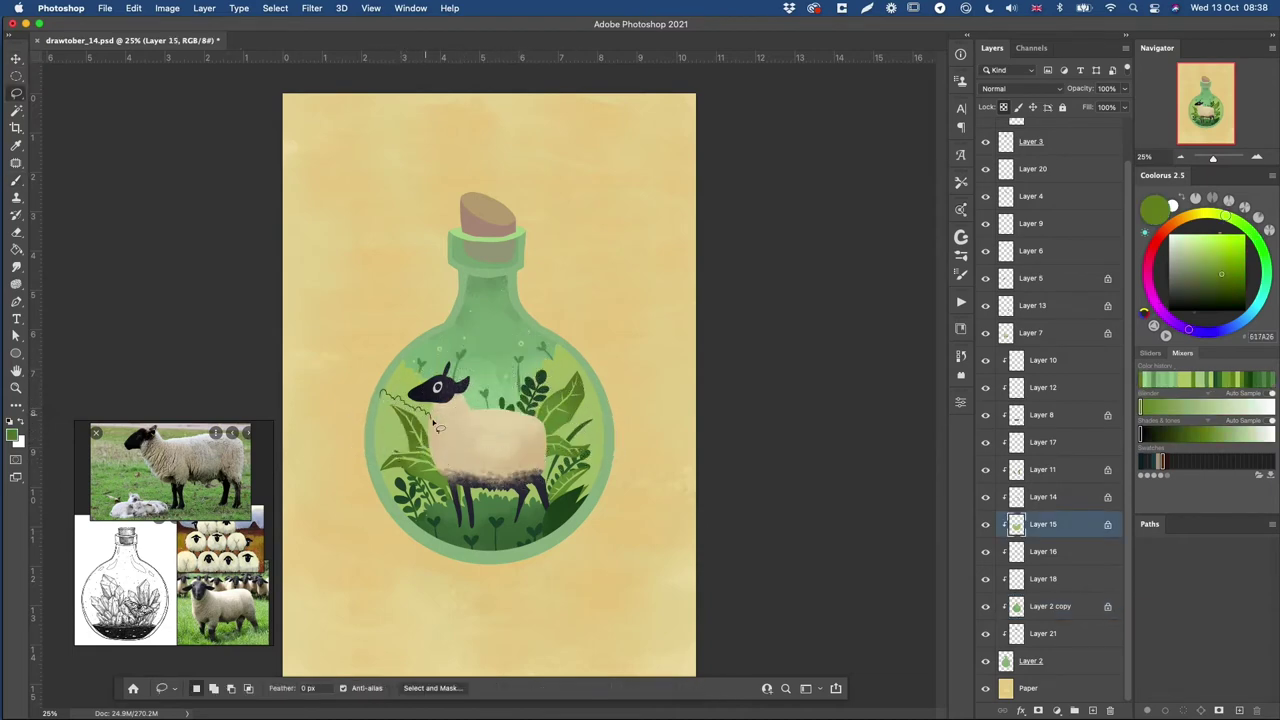
pyautogui.moveTo(595, 405)
pyautogui.mouseDown()
pyautogui.moveTo(581, 516)
pyautogui.moveTo(640, 452)
pyautogui.mouseUp()
pyautogui.press('b')
pyautogui.press('super+z')
# - Brush yellow-green texture inside the lassoed area behind the leaves at 700 px and deselect
pyautogui.keyDown('alt'); pyautogui.click(370, 368); pyautogui.keyUp('alt')
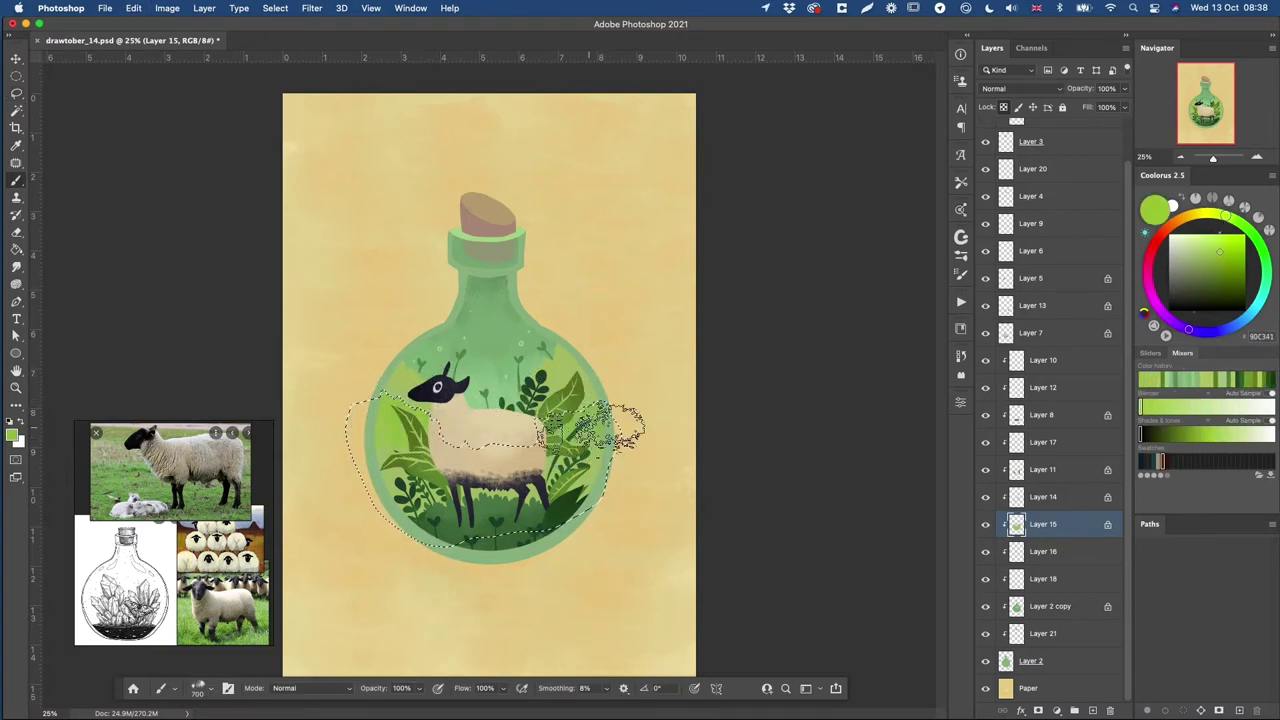
pyautogui.click(1211, 256)
pyautogui.click(1213, 255)
pyautogui.moveTo(398, 404); pyautogui.dragTo(588, 445)
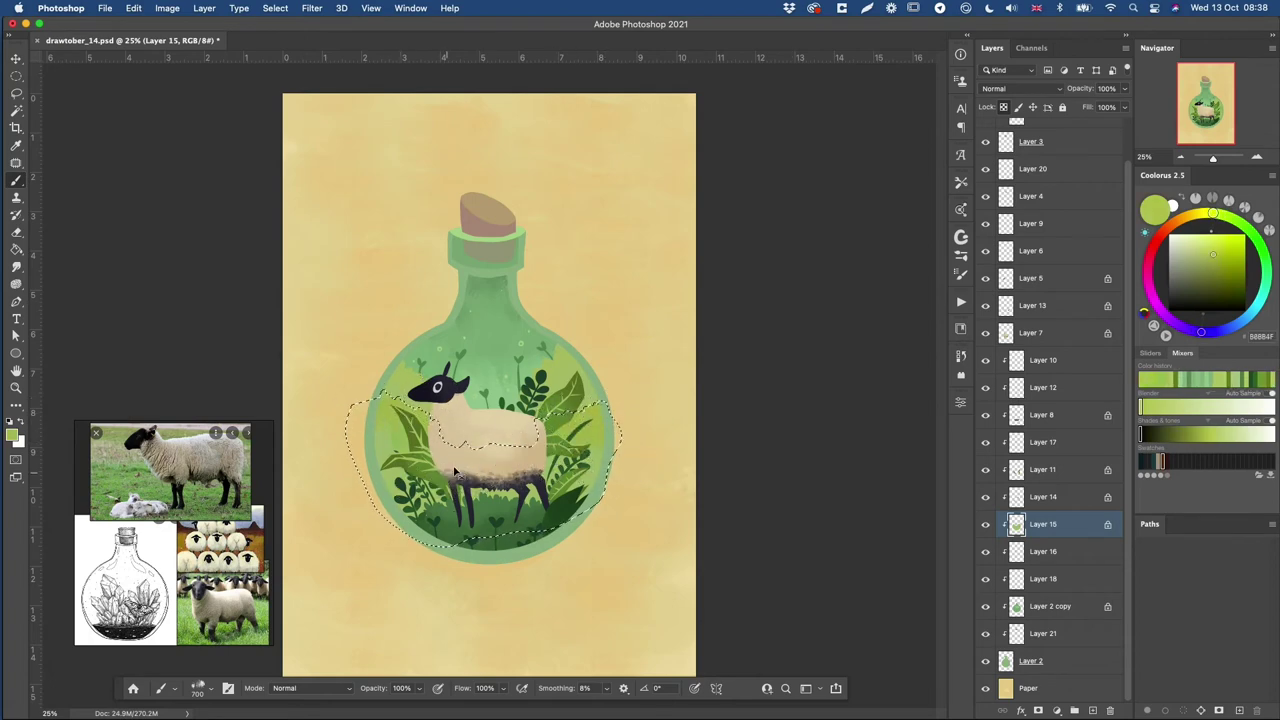
pyautogui.press('super+d')
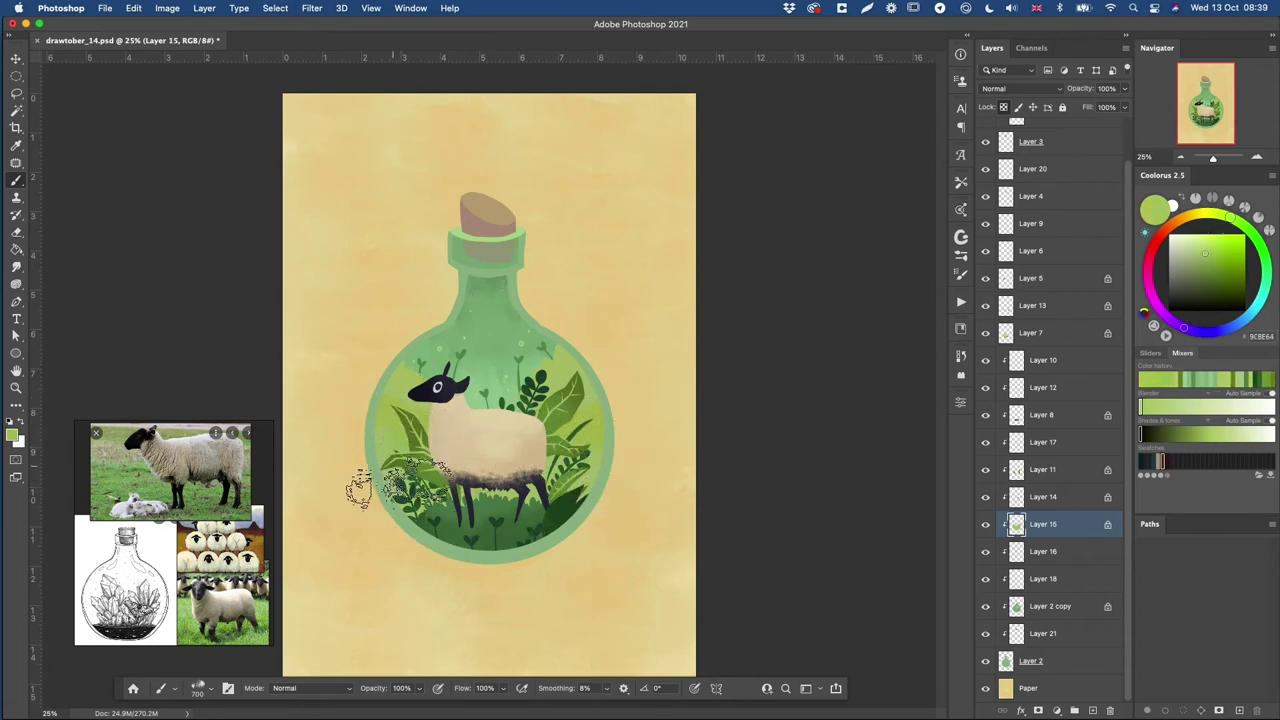
# - Blend sampled greens into the upper parts of Layer 15 behind the leaves, near the glass edge
pyautogui.keyDown('alt'); pyautogui.click(560, 395); pyautogui.keyUp('alt')
pyautogui.keyDown('alt'); pyautogui.click(557, 398); pyautogui.keyUp('alt')
pyautogui.keyDown('alt'); pyautogui.click(566, 366); pyautogui.keyUp('alt')
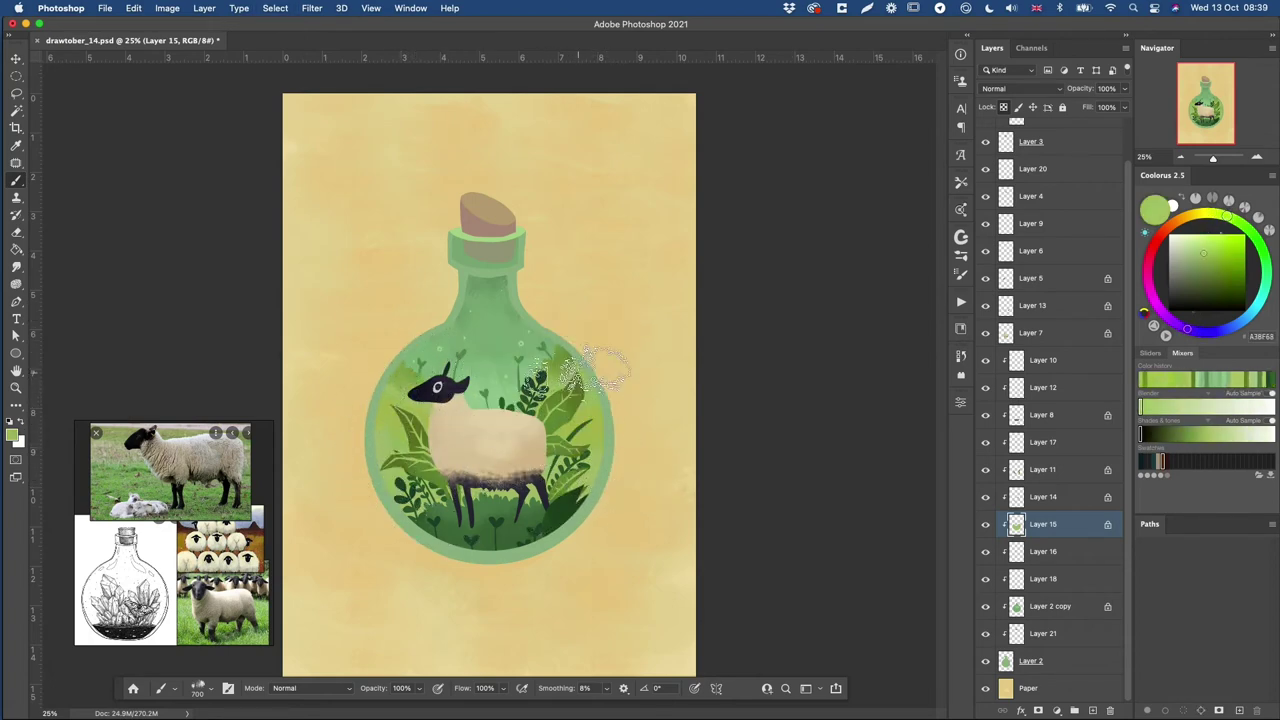
pyautogui.keyDown('alt'); pyautogui.click(488, 418); pyautogui.keyUp('alt')
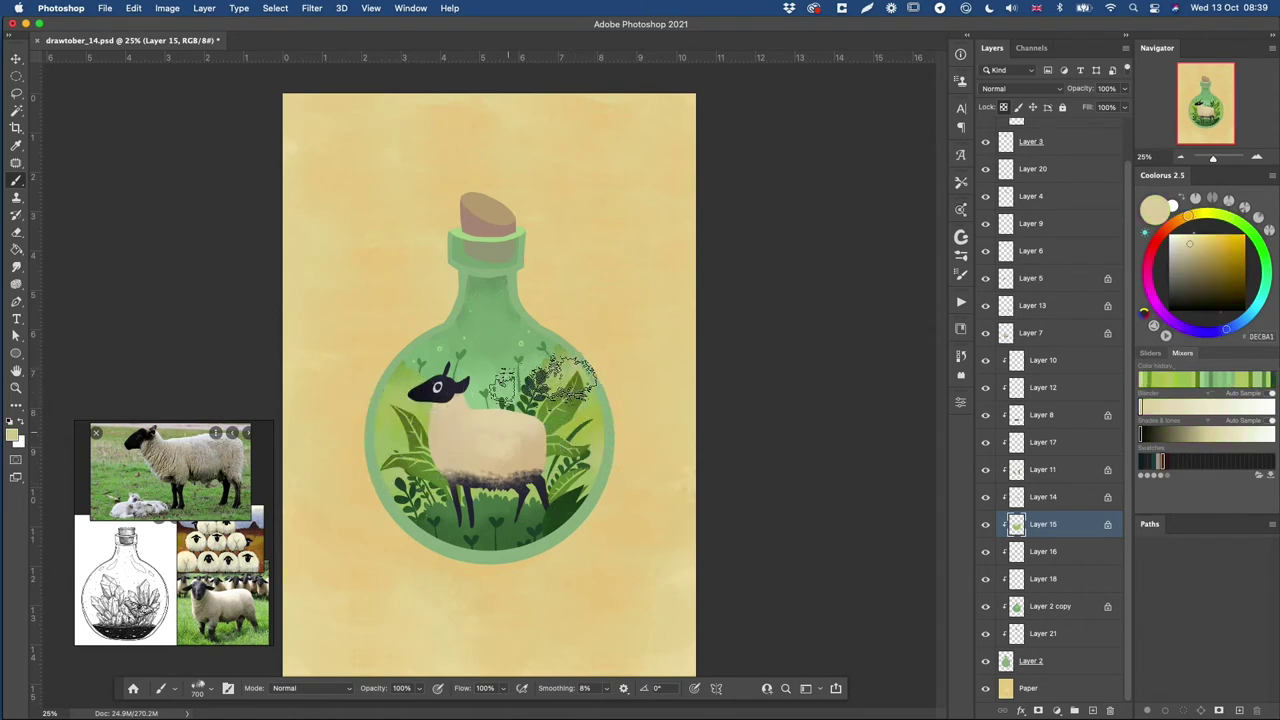
# - Lock transparent pixels on Layer 16 and brush shading over the small sprouts around the sheep
pyautogui.hotkey('alt', '[')
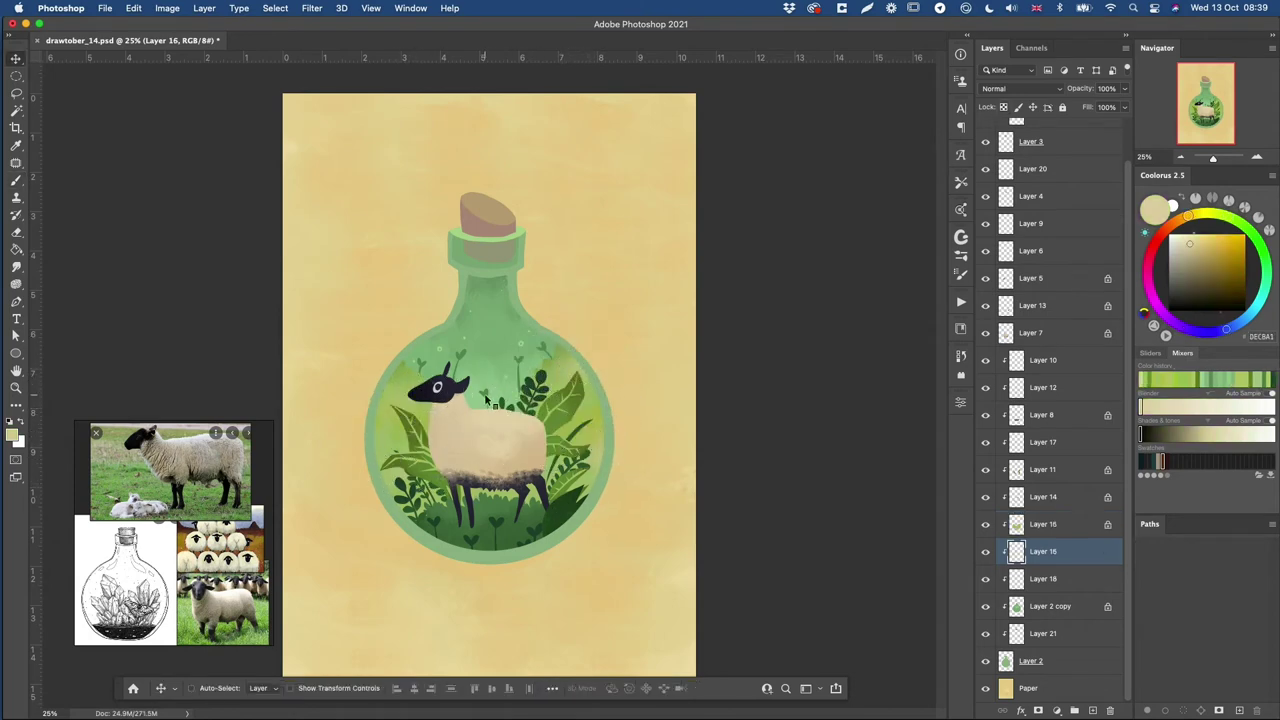
pyautogui.moveTo(485, 393); pyautogui.dragTo(553, 401)
pyautogui.press('/')
pyautogui.moveTo(447, 356); pyautogui.dragTo(569, 308)
pyautogui.keyDown('alt'); pyautogui.click(533, 384); pyautogui.keyUp('alt')
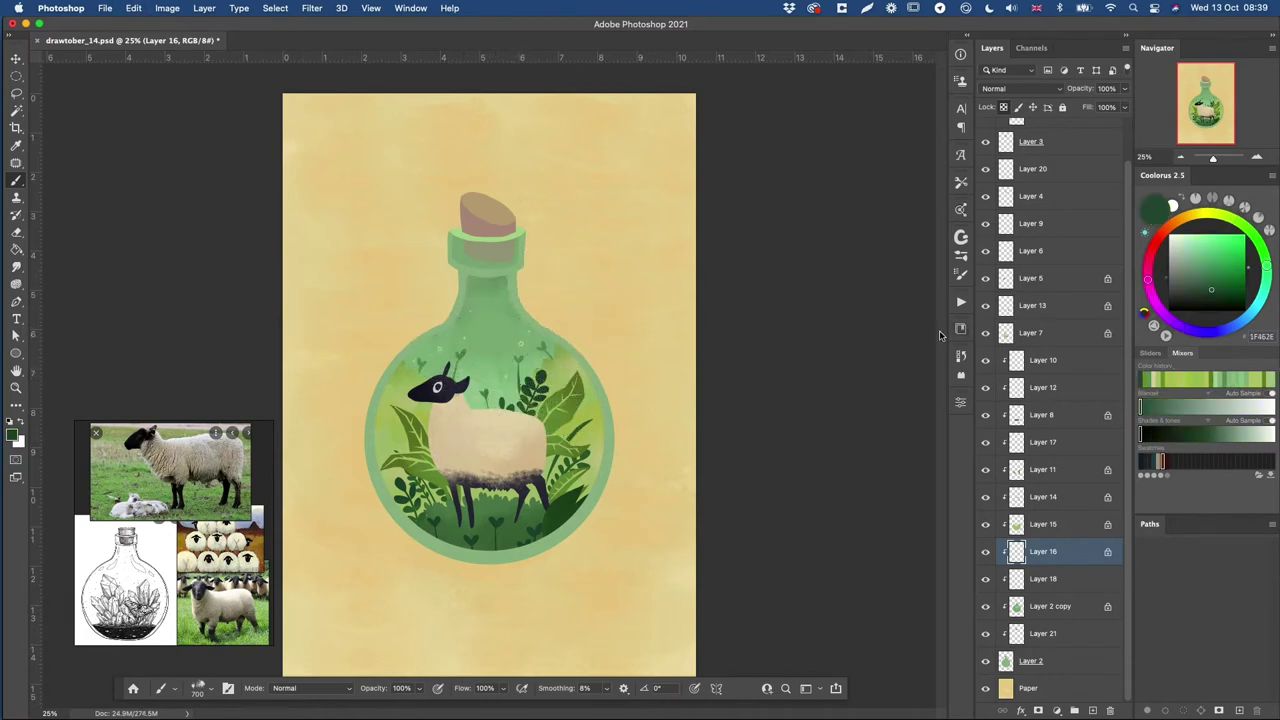
# - Adjust Layer 18's floating specks with Hue/Saturation to a yellower hue, saturation +40 and lightness +13
pyautogui.press('v')
pyautogui.click(1000, 578)
pyautogui.press('super+u')
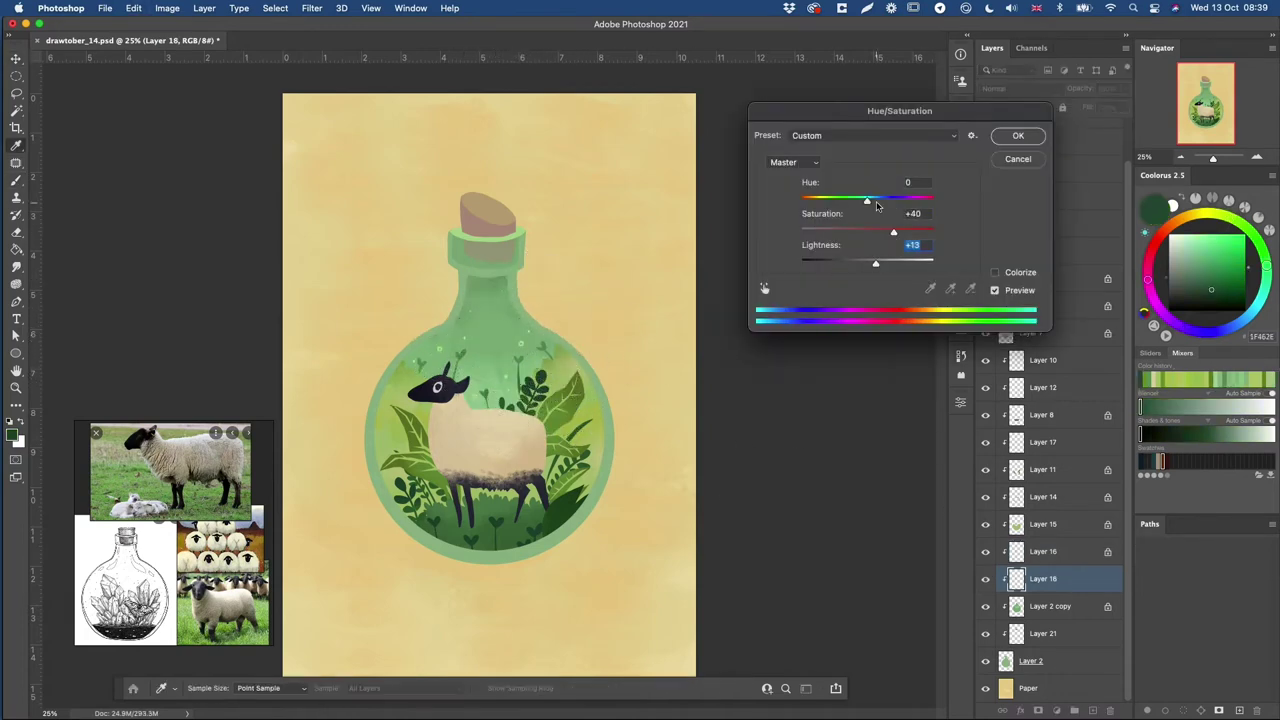
pyautogui.moveTo(869, 203); pyautogui.dragTo(852, 203)
pyautogui.click(1009, 139)
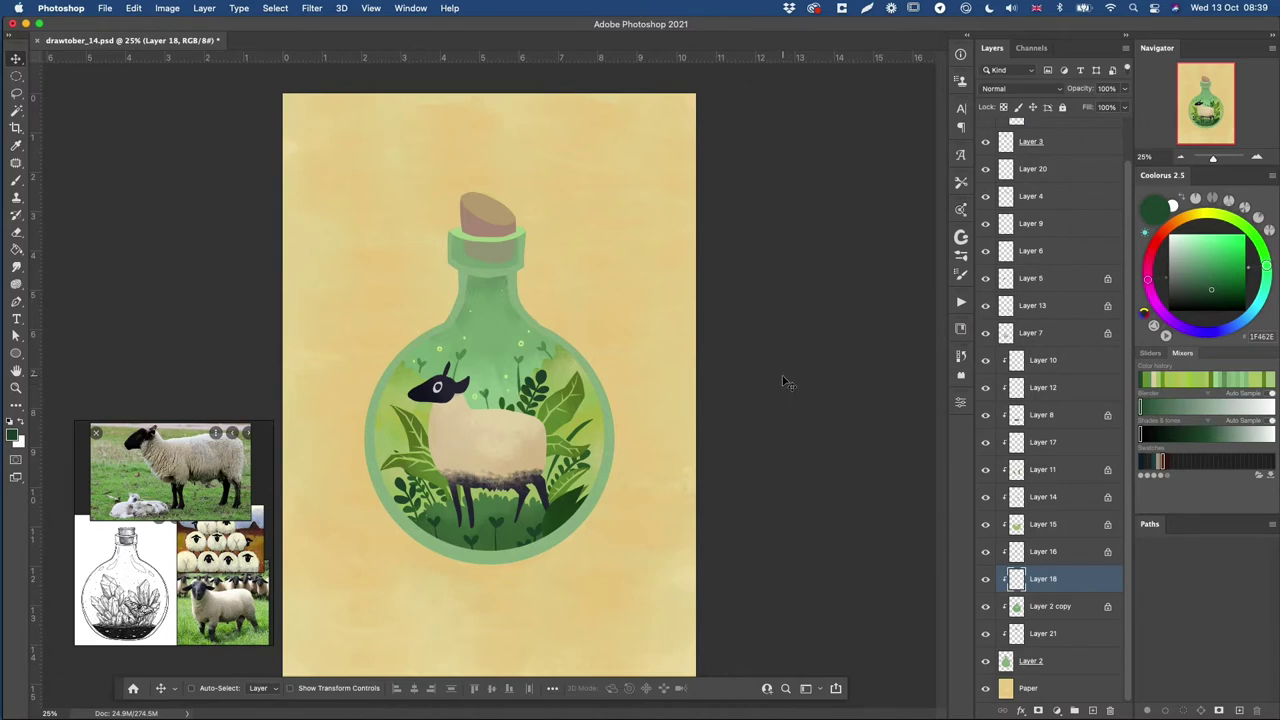
pyautogui.press('super+y')
pyautogui.press('super+y')
# - Lock transparent pixels on Layer 2 and shade the bottom of the glass rim with a darker muted green at 700 px
pyautogui.keyDown('super'); pyautogui.click(514, 551); pyautogui.keyUp('super')
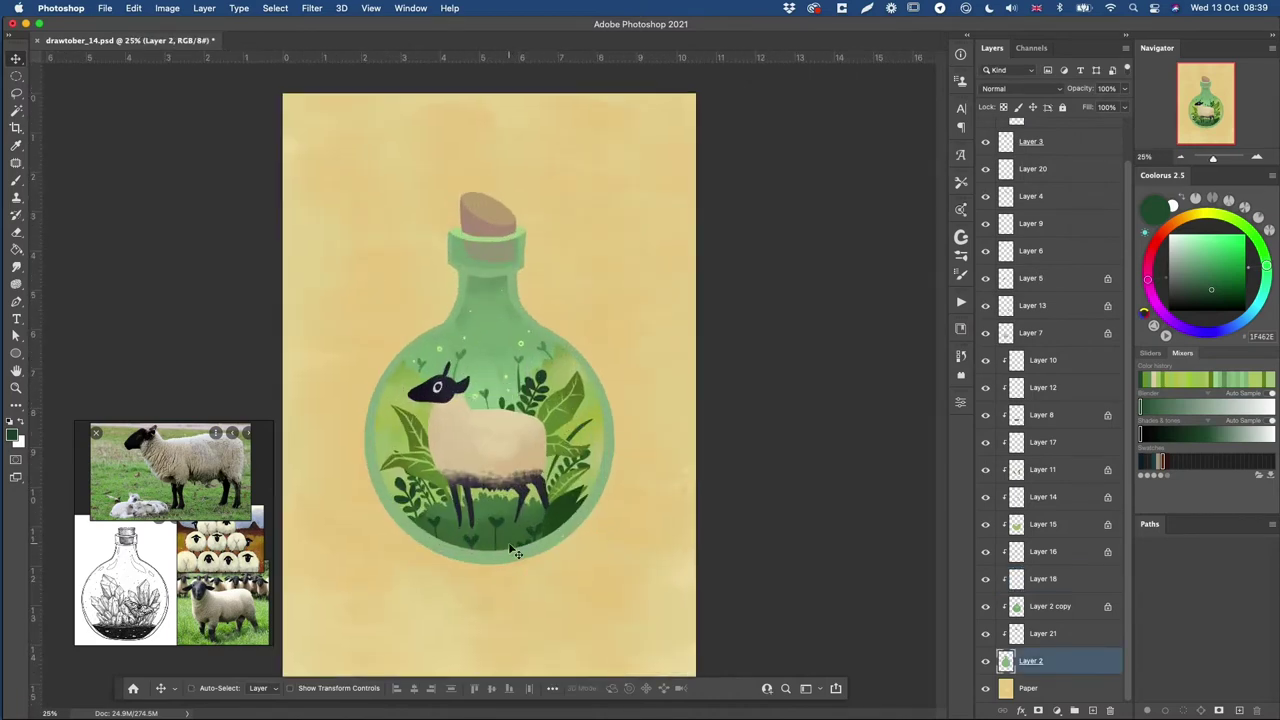
pyautogui.press('b')
pyautogui.press('/')
pyautogui.keyDown('alt'); pyautogui.click(452, 553); pyautogui.keyUp('alt')
pyautogui.click(1194, 265)
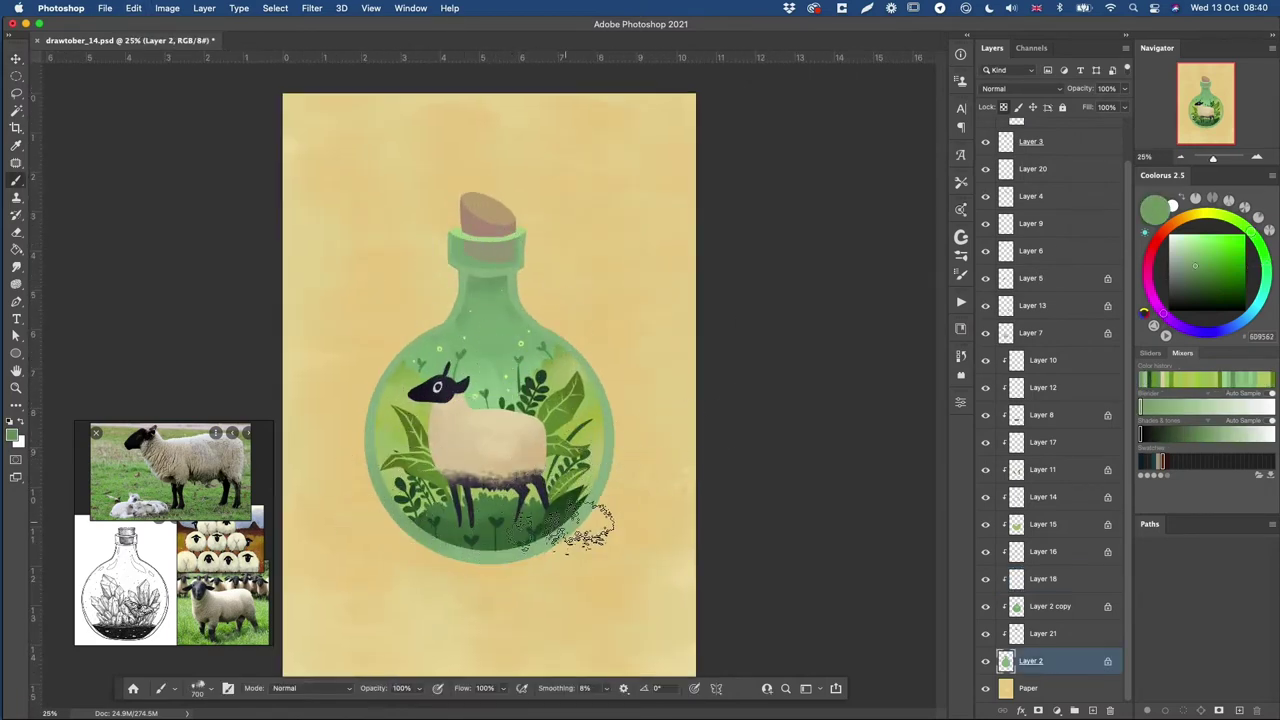
# - Brush pale green highlights onto both sides of the round glass rim and the bottle's collar
pyautogui.click(1184, 246)
pyautogui.moveTo(614, 385); pyautogui.dragTo(604, 450)
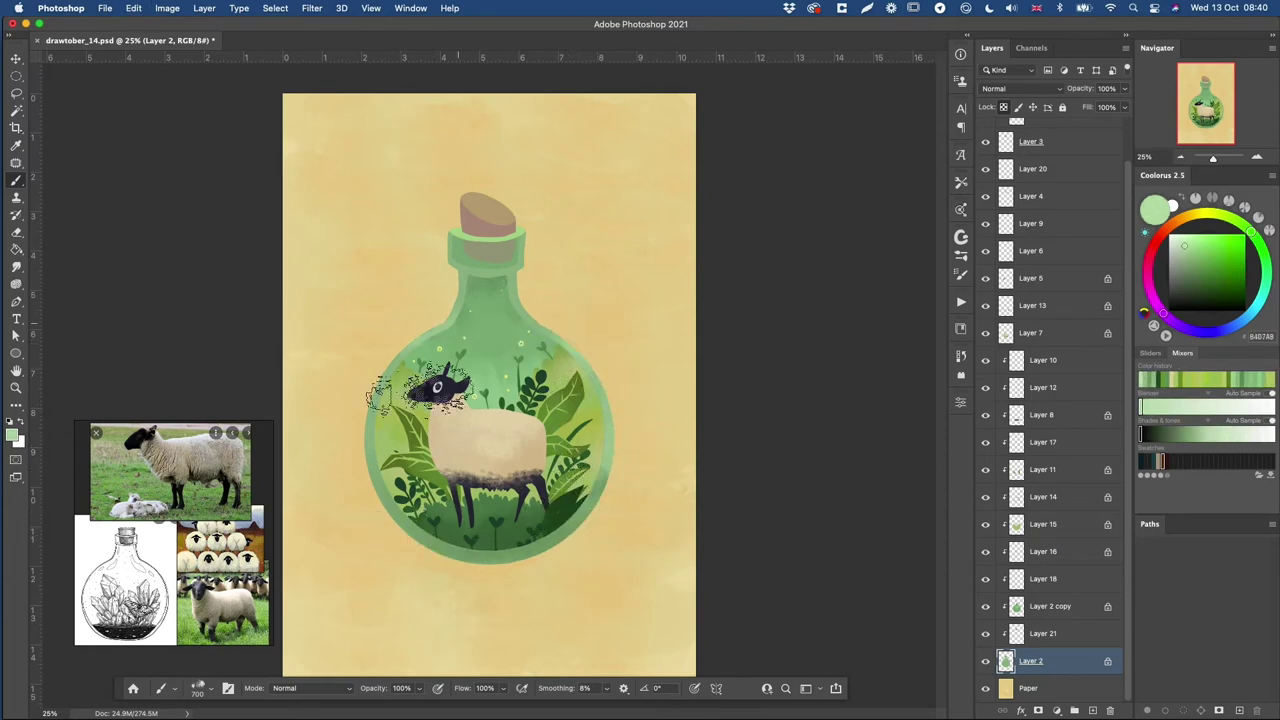
pyautogui.moveTo(413, 390); pyautogui.dragTo(376, 422)
pyautogui.moveTo(460, 252); pyautogui.dragTo(526, 222)
# - Lighten the glass rim along the neck, shoulders and lower side with #AED691 at 700 px
pyautogui.keyDown('alt'); pyautogui.click(517, 235); pyautogui.keyUp('alt')
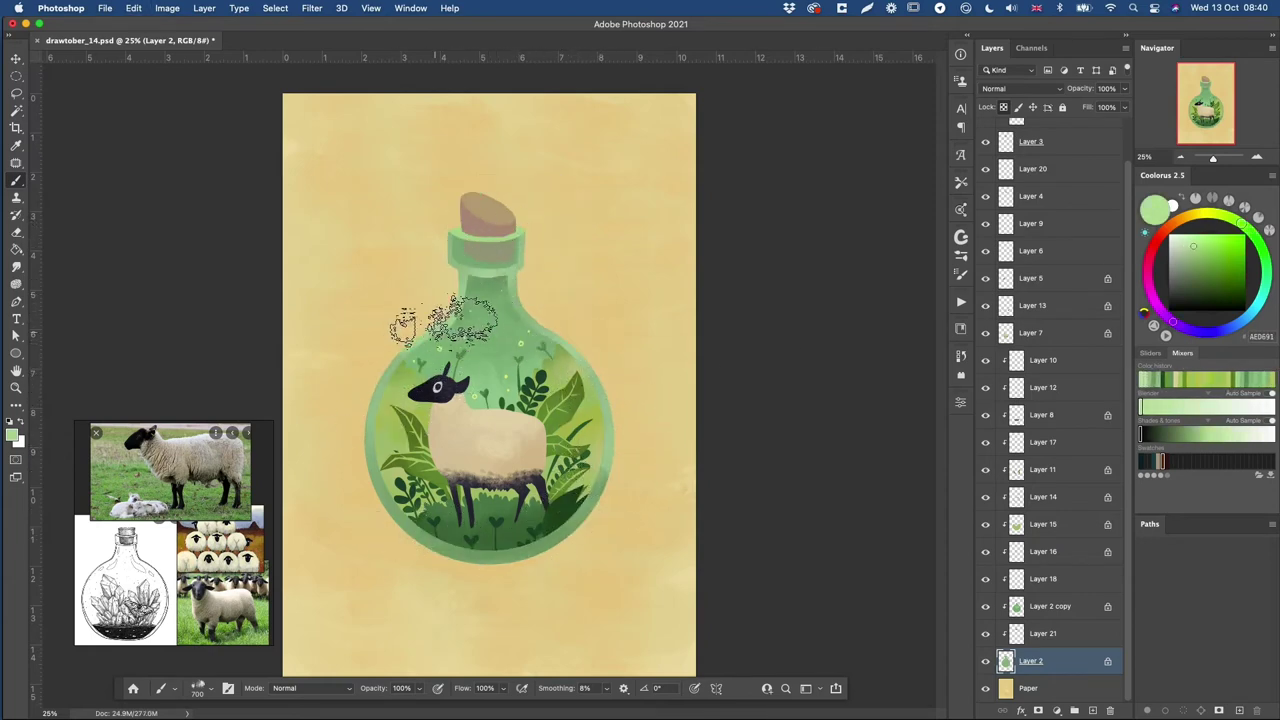
pyautogui.moveTo(482, 293); pyautogui.dragTo(417, 340)
pyautogui.moveTo(528, 290)
pyautogui.mouseDown()
pyautogui.moveTo(617, 445)
pyautogui.moveTo(556, 527)
pyautogui.mouseUp()
pyautogui.moveTo(600, 459); pyautogui.dragTo(545, 543)
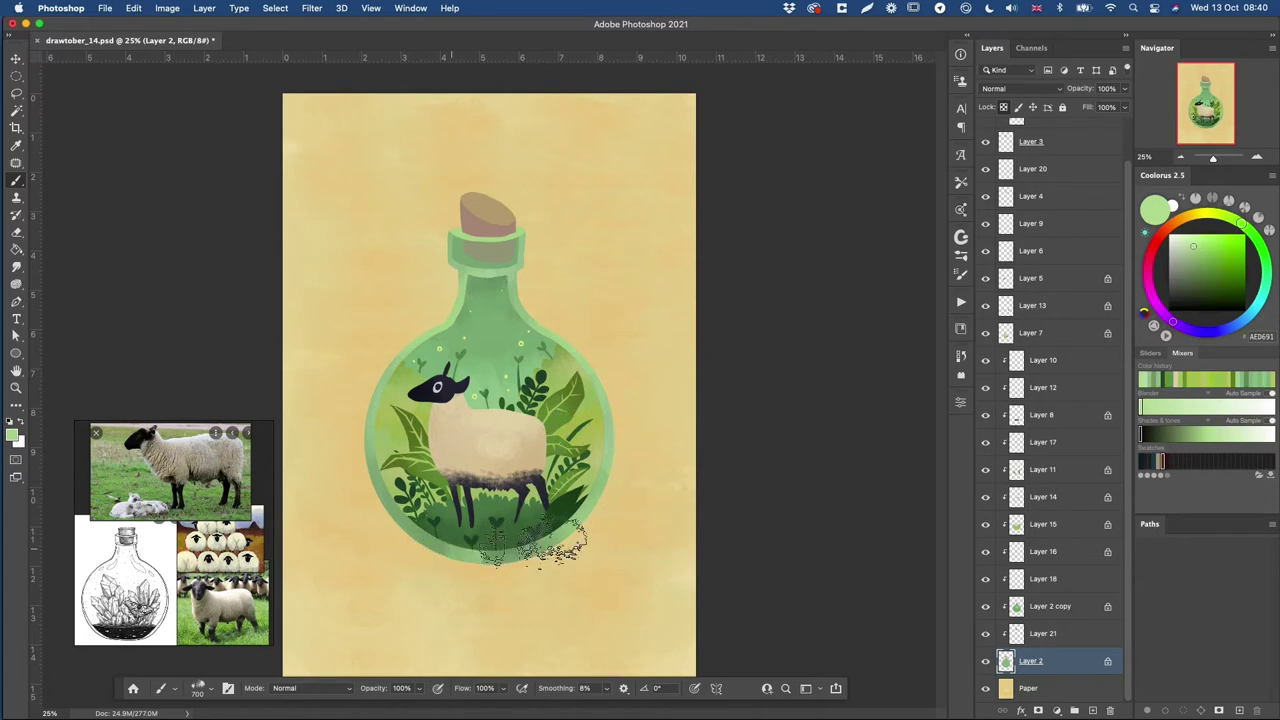
# - Try the Flat - Bold Textured brush at 300 px along the bottom of the glass rim, undoing the strokes
pyautogui.rightClick(540, 545)
pyautogui.click(620, 492)
pyautogui.press('super+z')
pyautogui.moveTo(412, 520); pyautogui.dragTo(525, 556)
pyautogui.press('super+z')
# - Switch to a flat block-shaped brush at 600 px and try sampled colours along the rim's bottom edge, undoing the strokes
pyautogui.rightClick(618, 476)
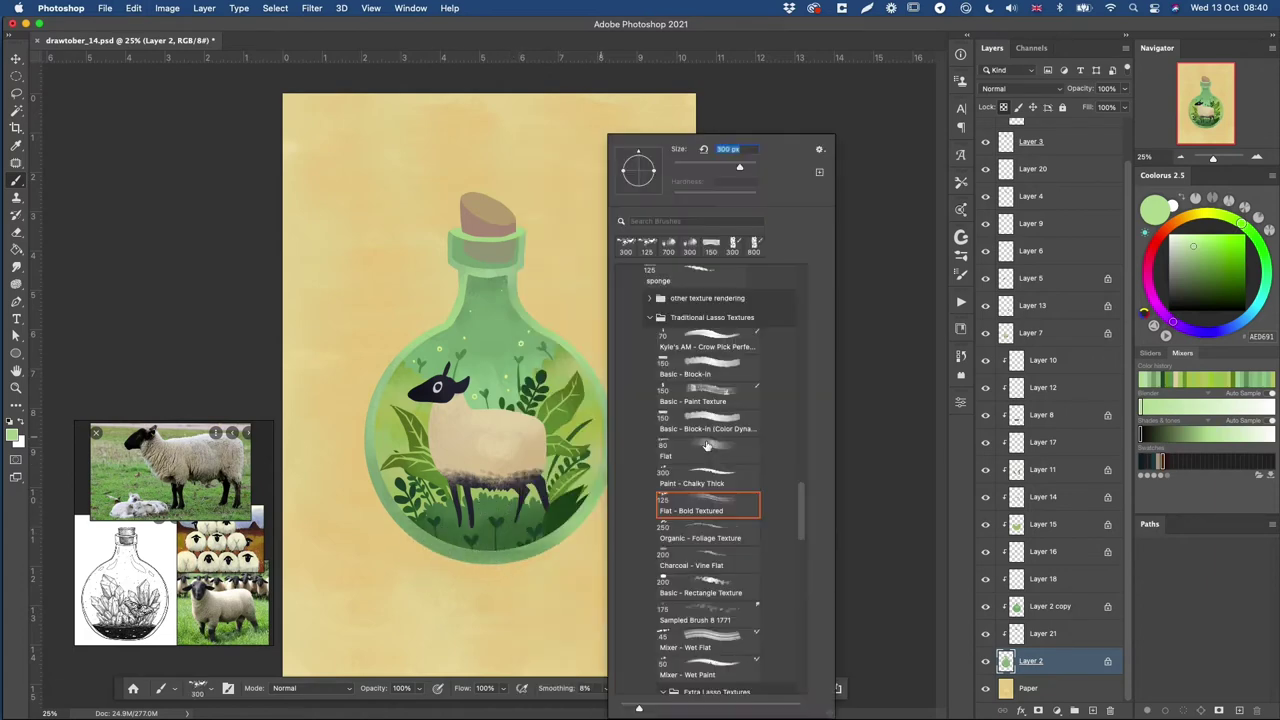
pyautogui.click(711, 247)
pyautogui.rightClick(608, 468)
pyautogui.press('Escape')
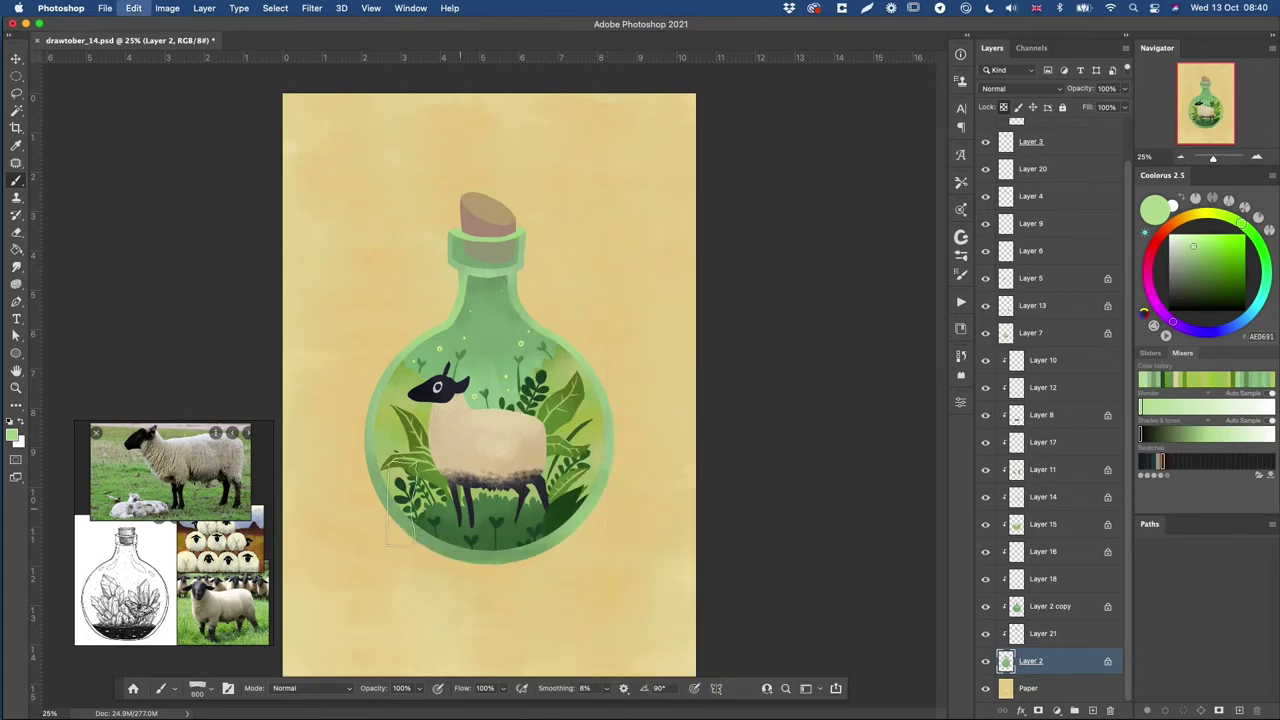
pyautogui.press('super+z')
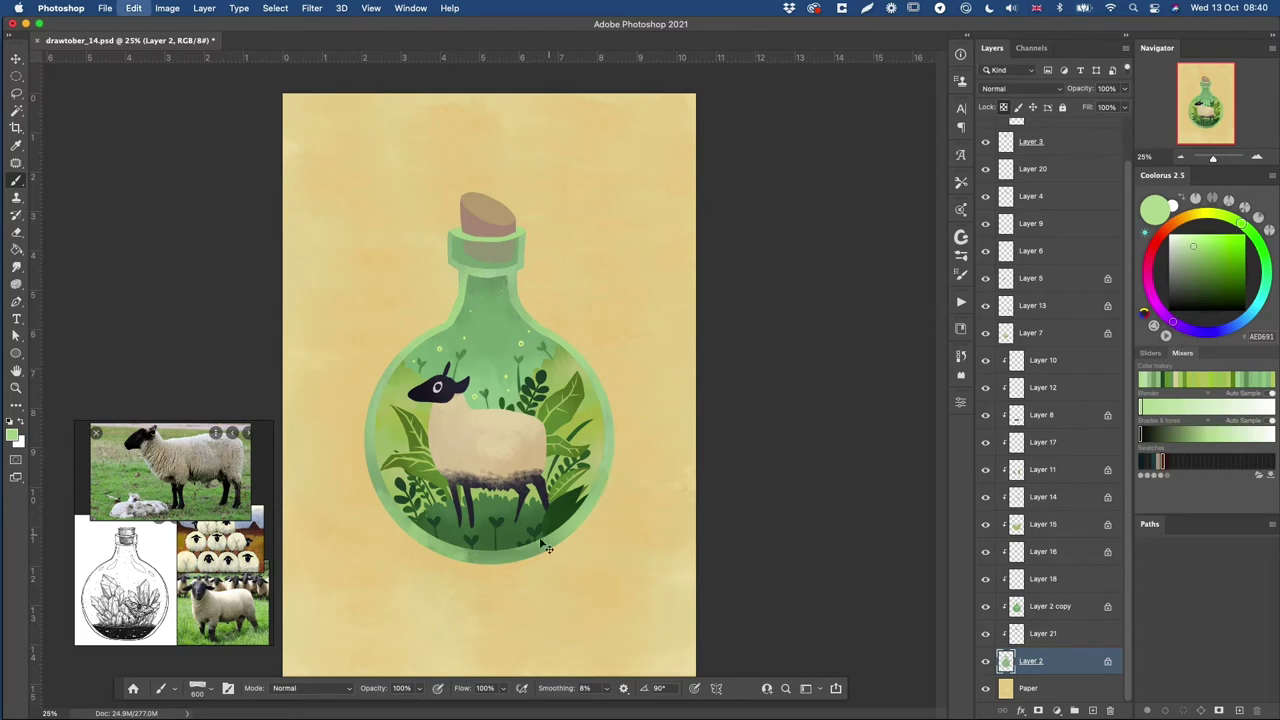
pyautogui.keyDown('alt'); pyautogui.click(486, 553); pyautogui.keyUp('alt')
pyautogui.keyDown('alt'); pyautogui.click(420, 556); pyautogui.keyUp('alt')
pyautogui.moveTo(443, 550); pyautogui.dragTo(558, 542)
pyautogui.press('super+z')
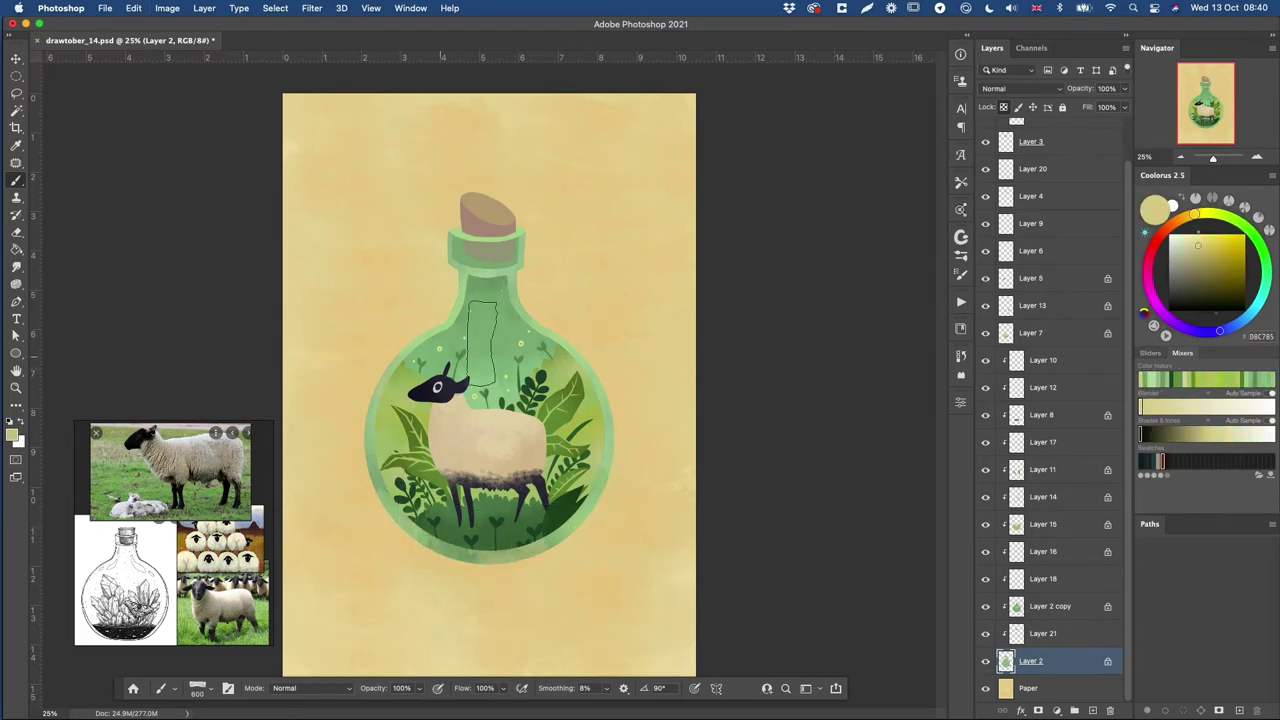
# - Paint the glass rim and collar with light green #AED691 at 600 px and save the document
pyautogui.keyDown('alt'); pyautogui.click(418, 540); pyautogui.keyUp('alt')
pyautogui.keyDown('alt'); pyautogui.click(552, 350); pyautogui.keyUp('alt')
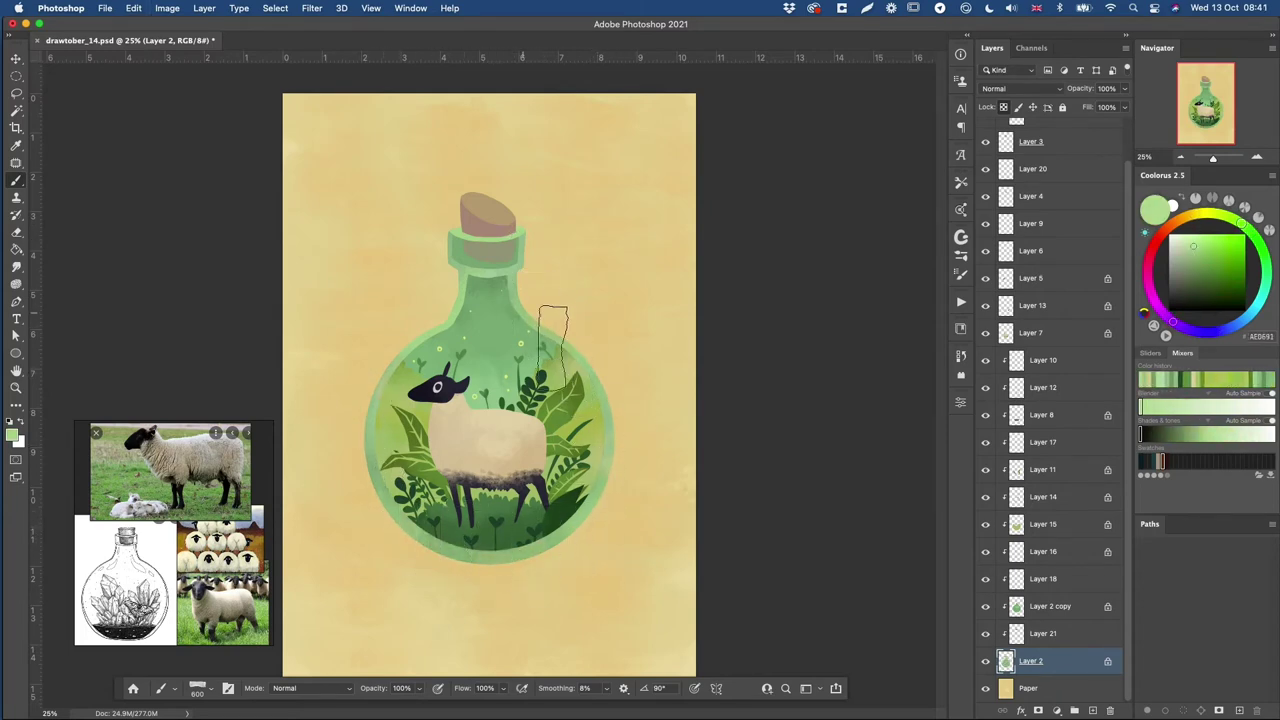
pyautogui.hotkey('ctrl', 's')
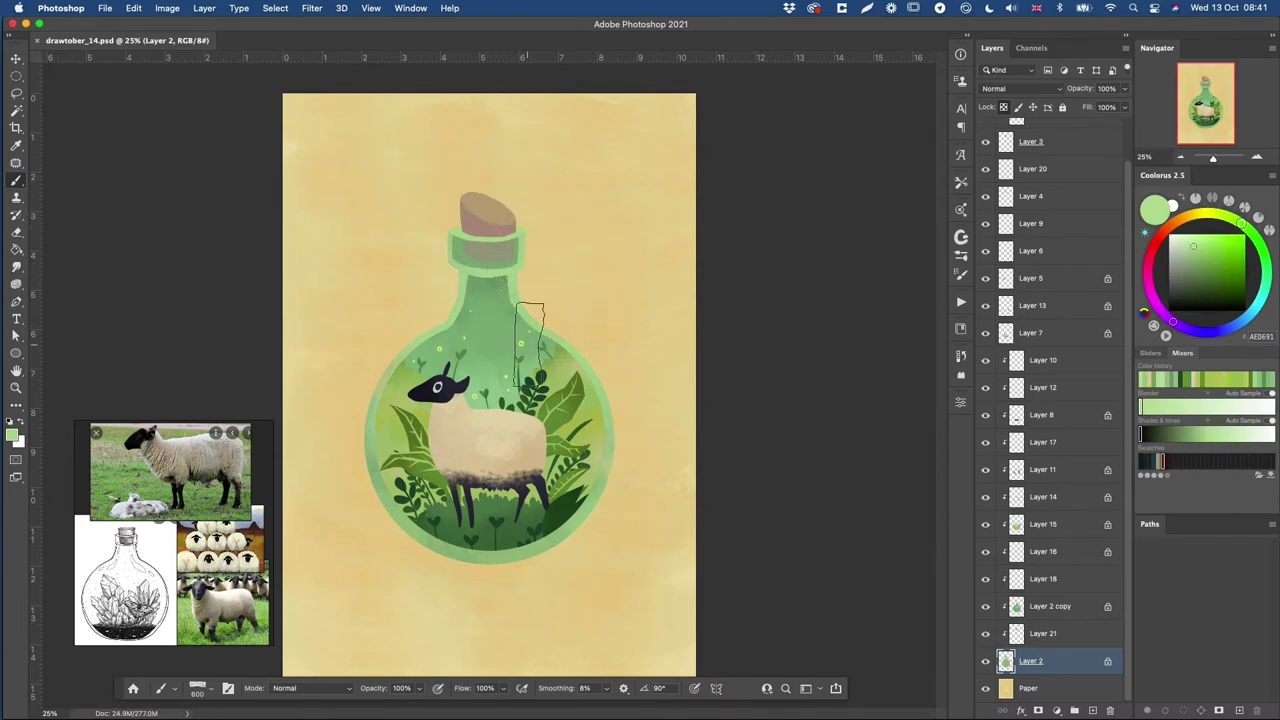
# - Add a new layer above Layer 13 and clip it to that layer
pyautogui.click(1040, 305)
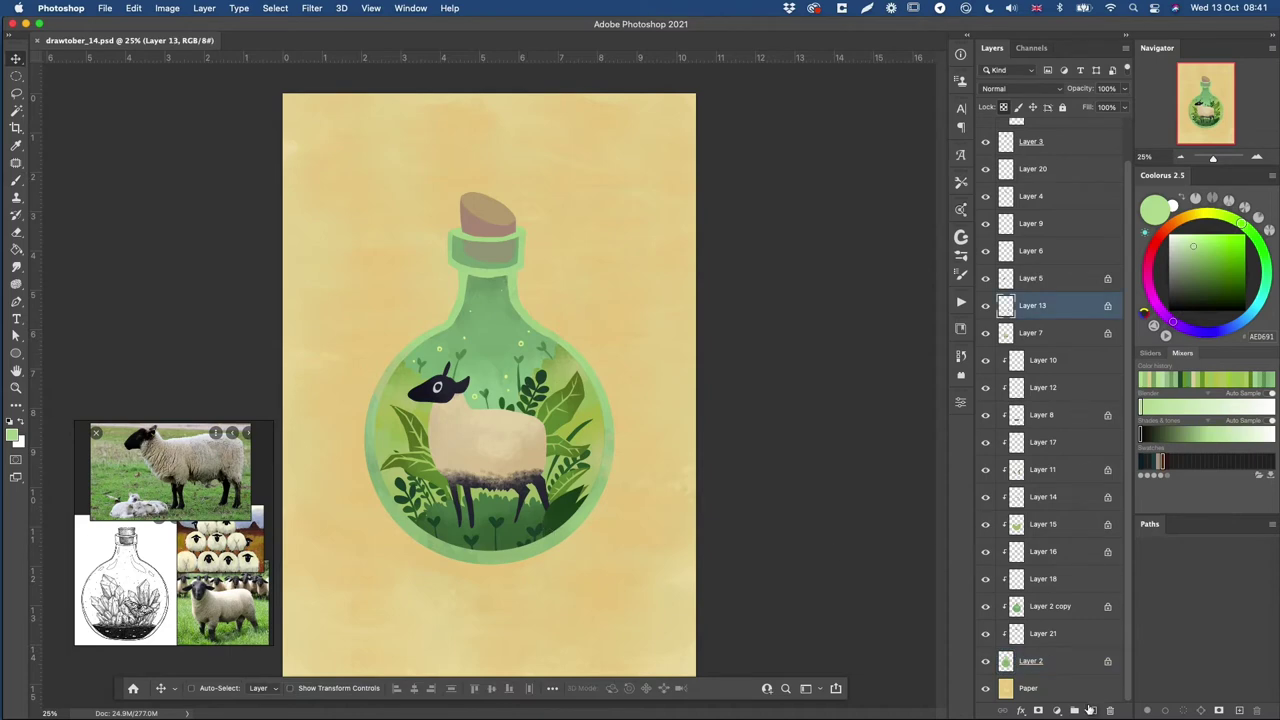
pyautogui.click(1092, 710)
pyautogui.hotkey('ctrl', 'alt', 'g')
# - Lasso thin vein shapes on the large dark leaf and choose light green #95CC6D
pyautogui.press('l')
pyautogui.scroll(1, 561, 508)
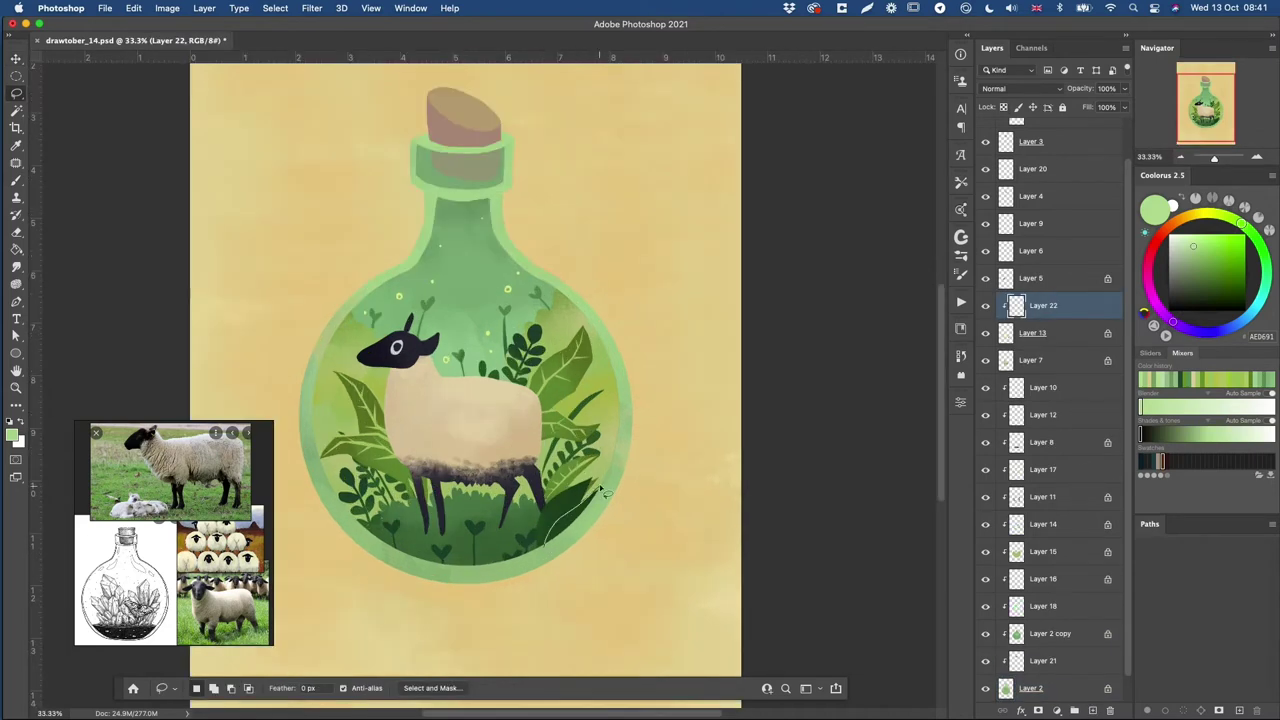
pyautogui.moveTo(556, 544); pyautogui.dragTo(577, 506)
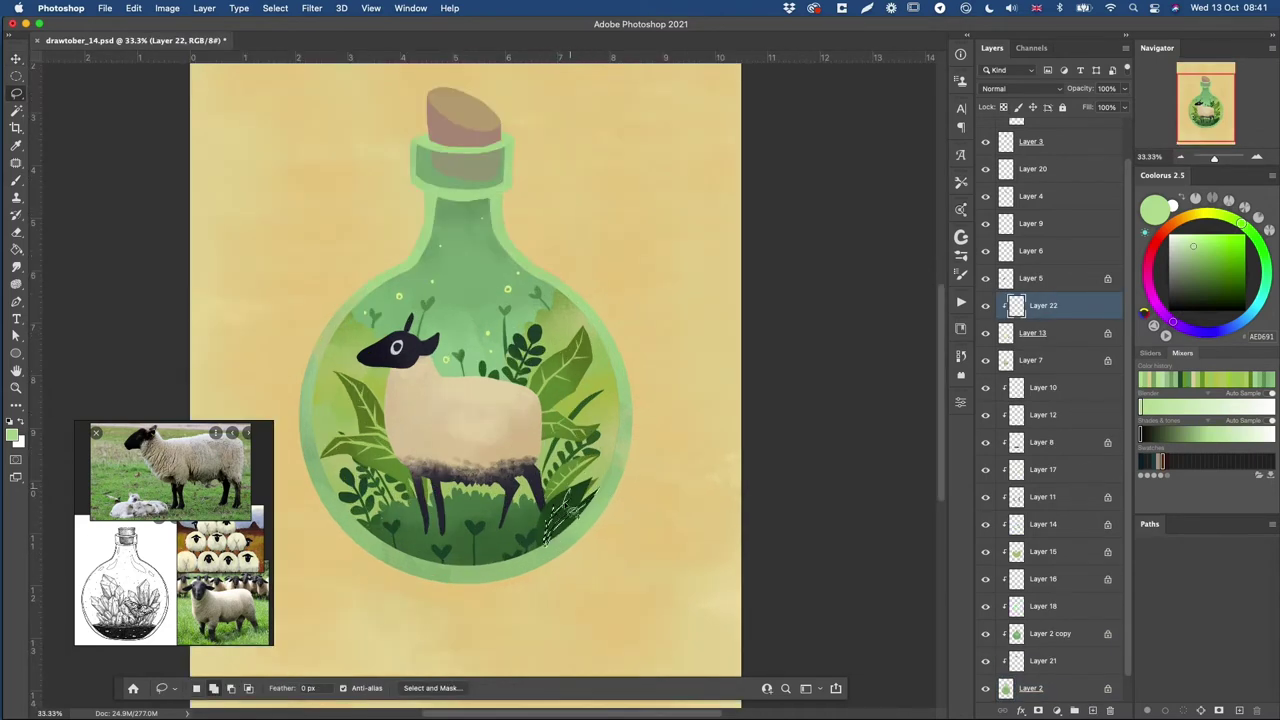
pyautogui.click(1204, 249)
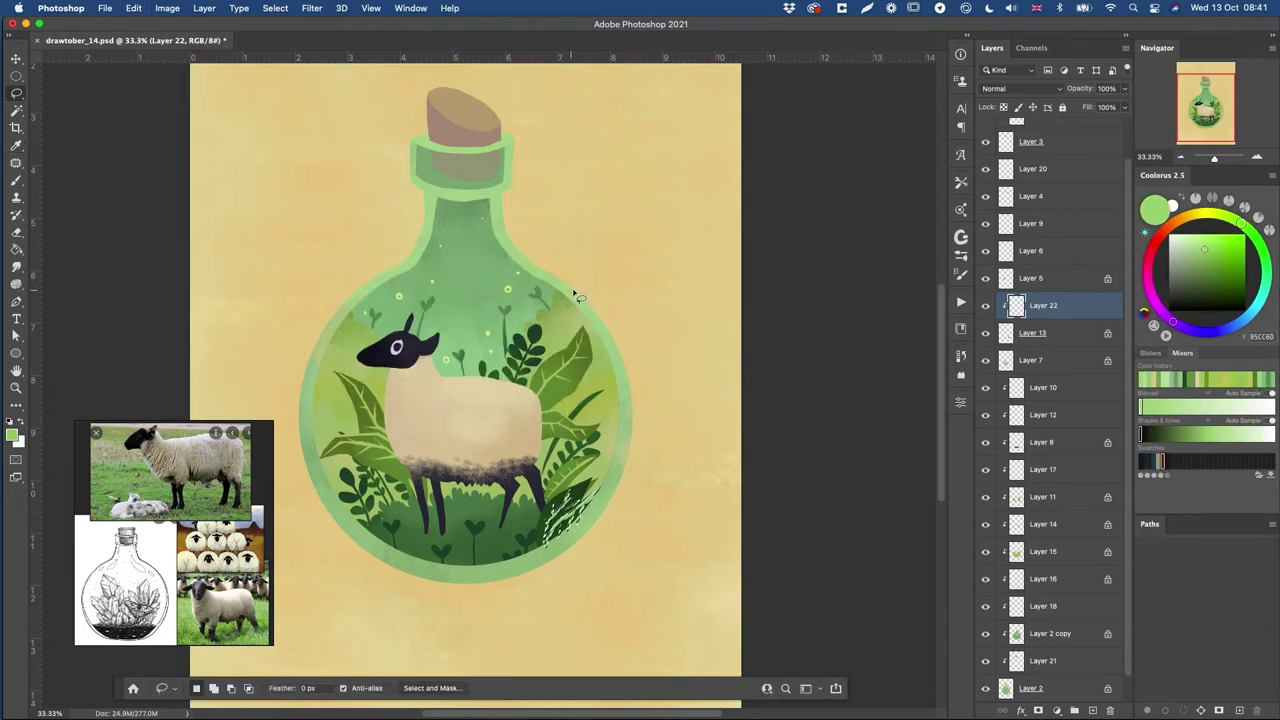
pyautogui.press('e')
pyautogui.press('Delete')
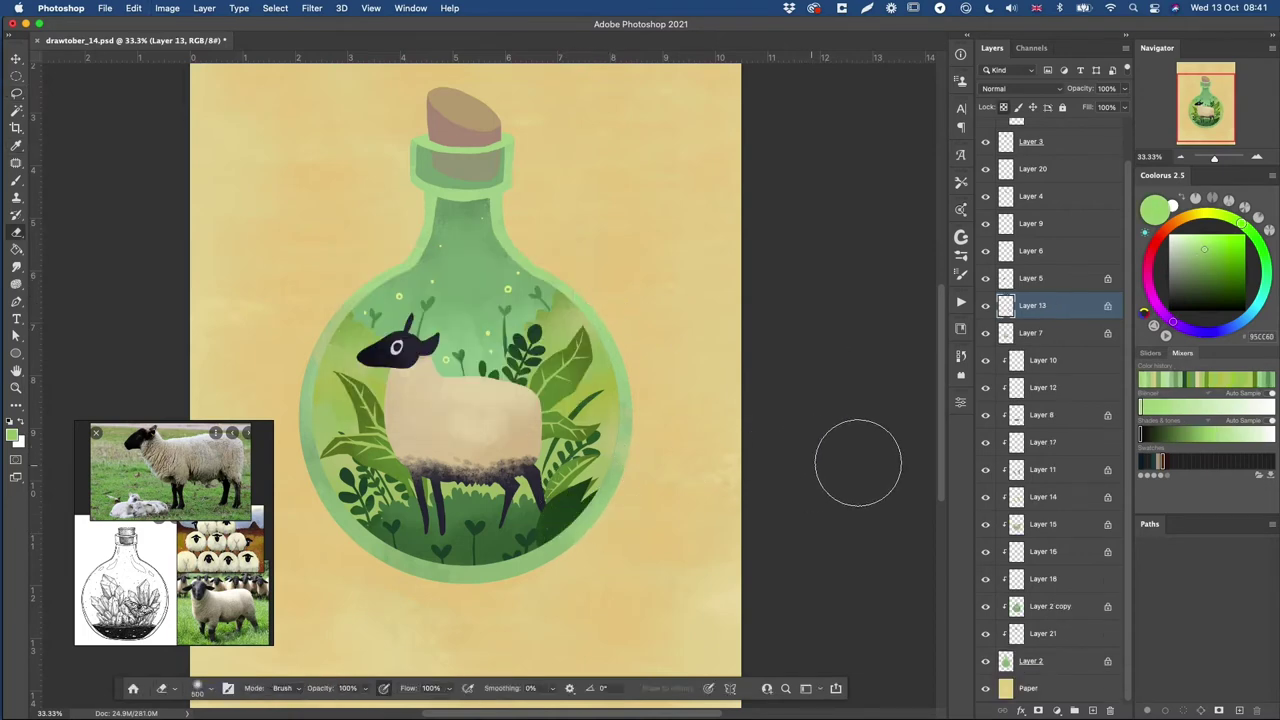
pyautogui.hotkey('ctrl', 'z')
# - Lasso thin vein shapes on the large dark leaf and fill them with light green #95CC6D on Layer 22
pyautogui.press('l')
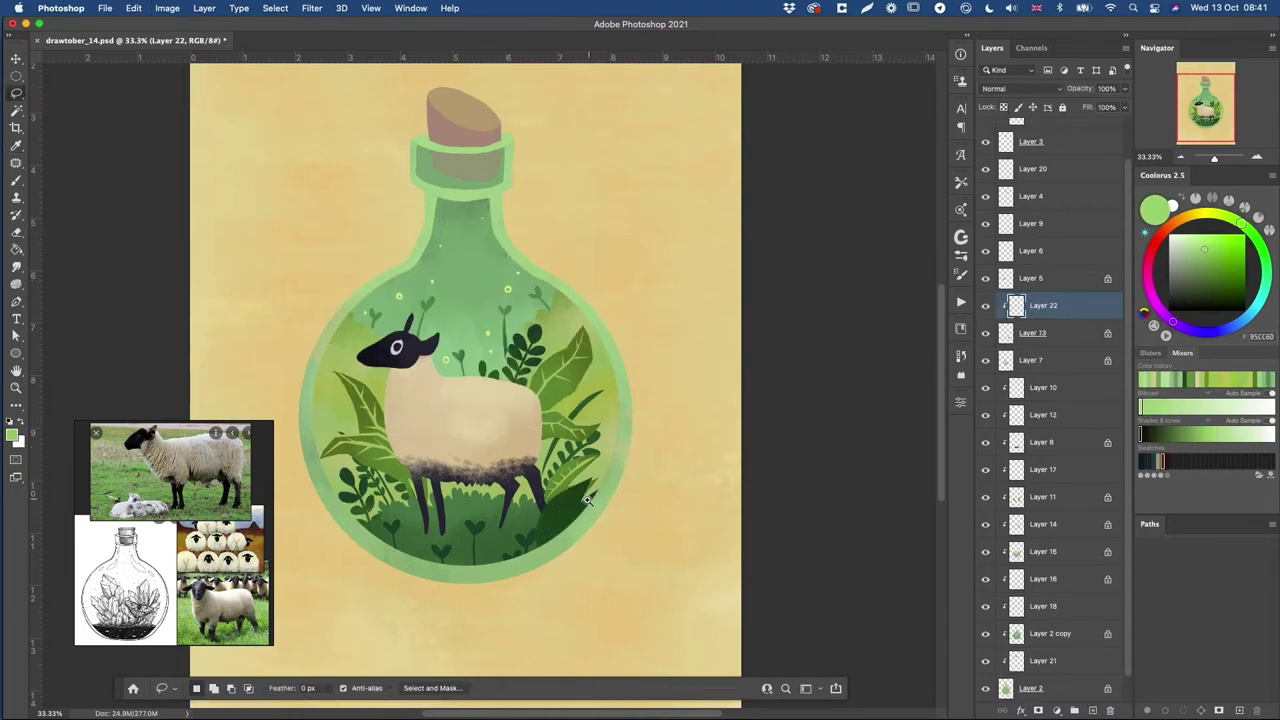
pyautogui.scroll(1, 590, 500)
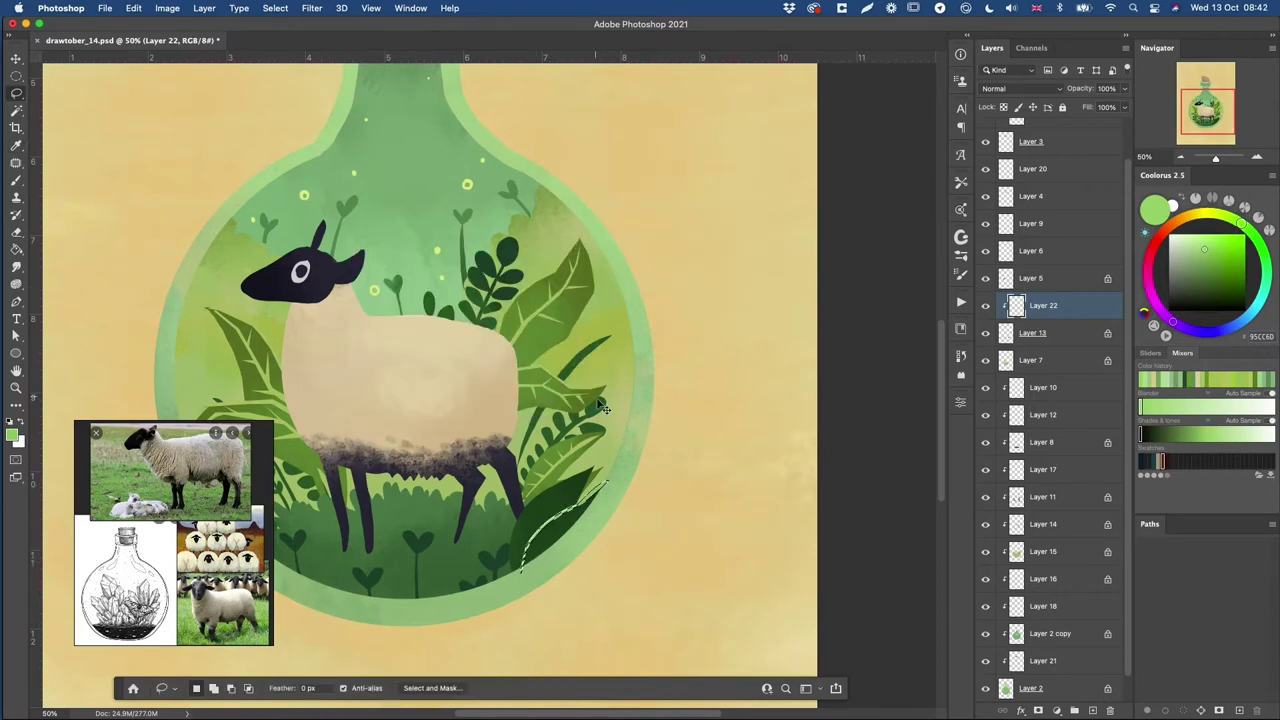
pyautogui.hotkey('ctrl', 'z')
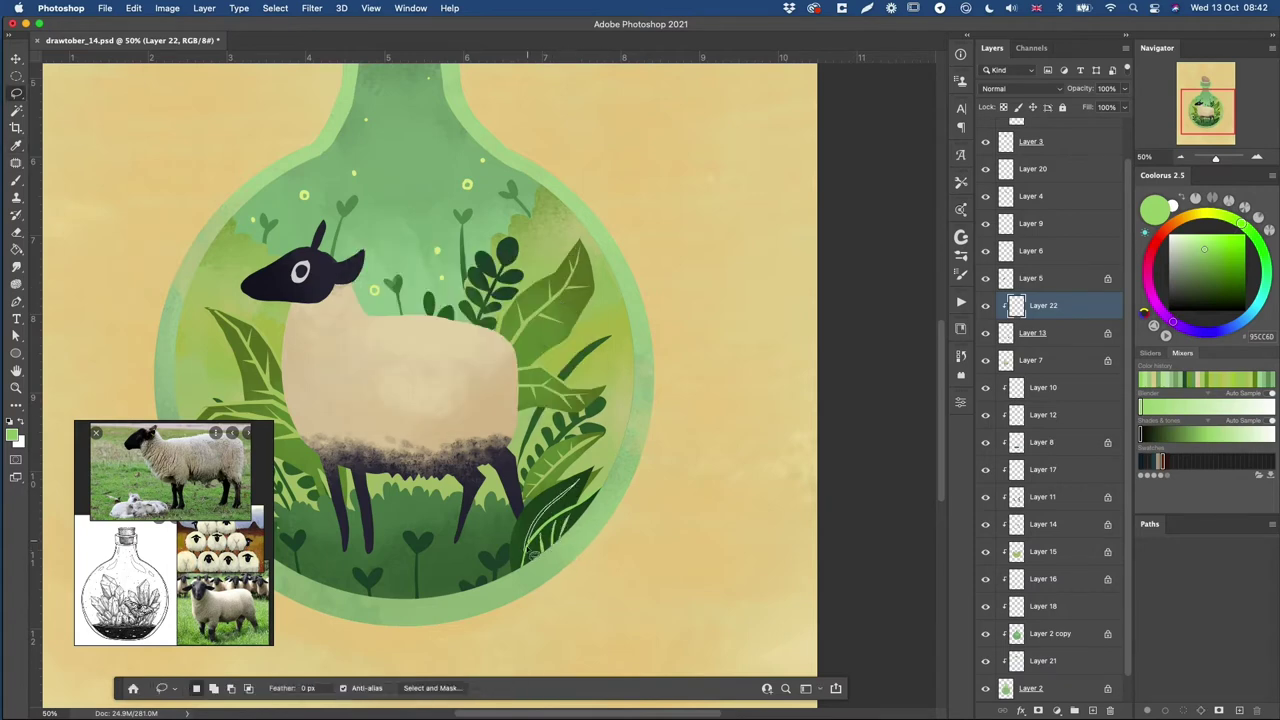
pyautogui.hotkey('shift', 'BackSpace')
pyautogui.press('Return')
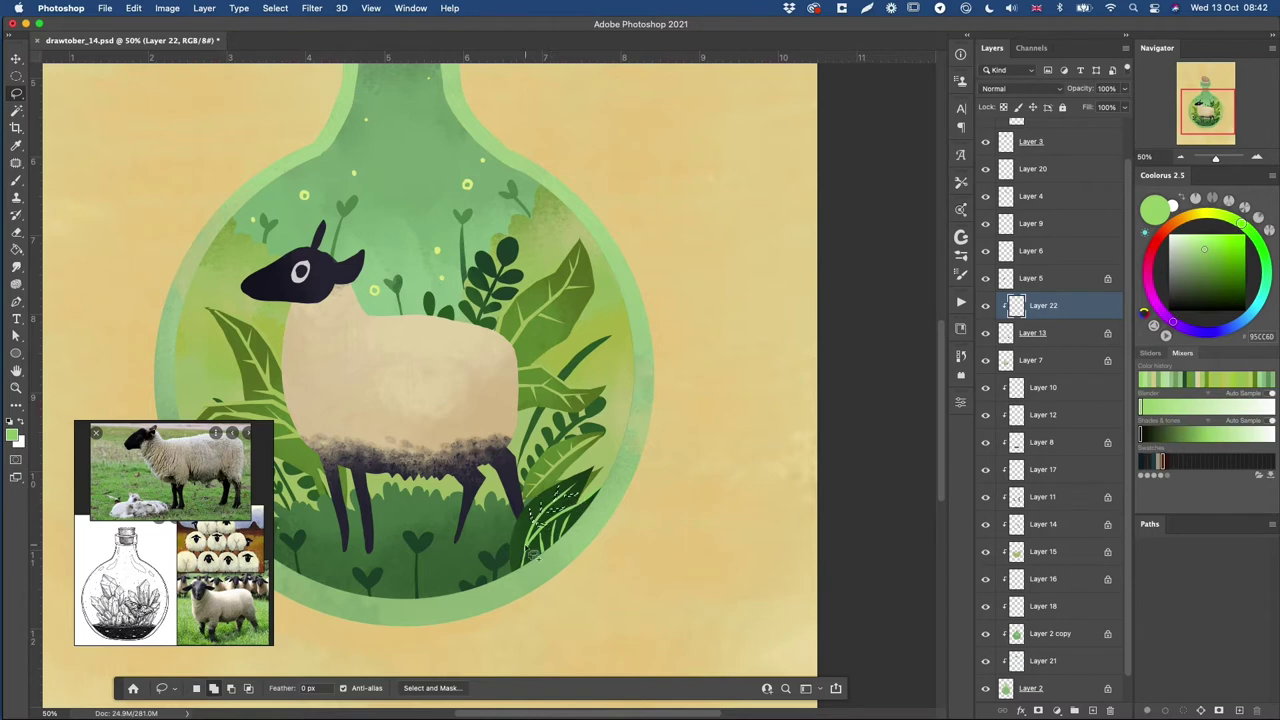
pyautogui.hotkey('shift', 'BackSpace')
pyautogui.press('Return')
pyautogui.scroll(-1, 628, 445)
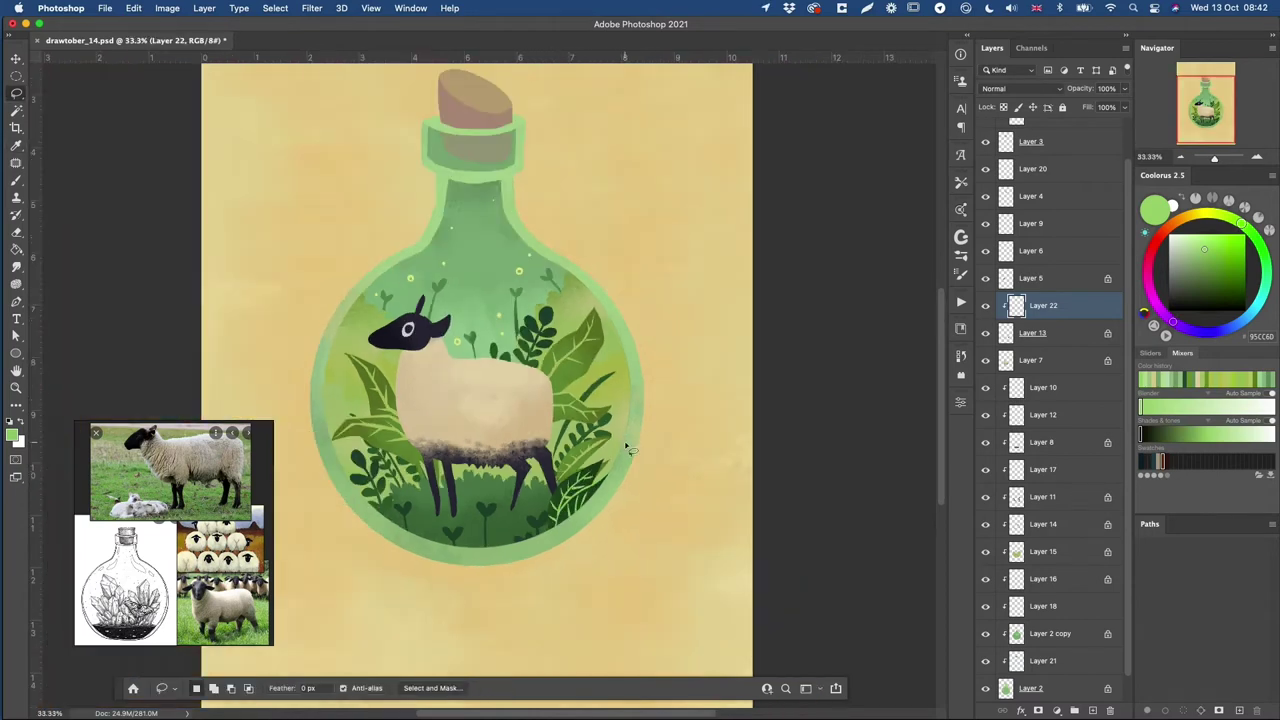
# - Adjust the leaf veins on Layer 22 with Hue/Saturation to hue -4, saturation +24 and lightness -31
pyautogui.press('super+u')
pyautogui.moveTo(867, 264); pyautogui.dragTo(846, 264)
pyautogui.moveTo(867, 231); pyautogui.dragTo(883, 229)
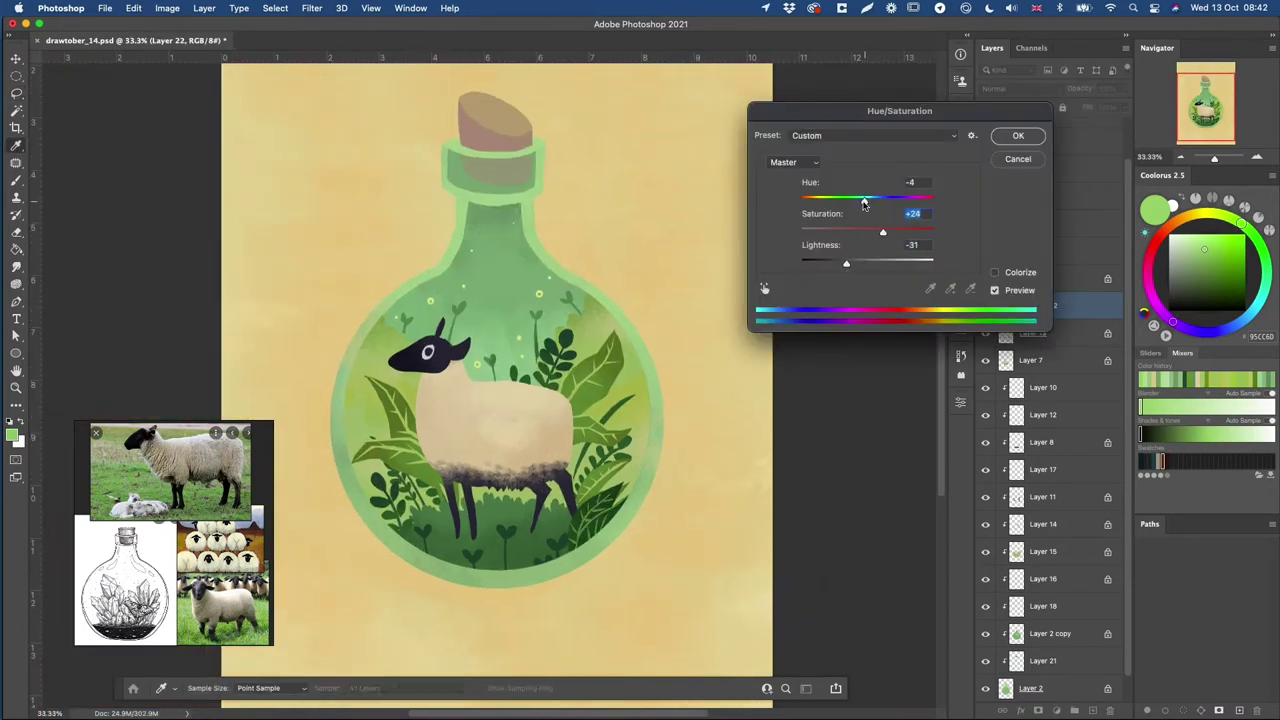
pyautogui.press('Return')
# - Duplicate Layer 12 beneath itself and use Hue/Saturation to lower the copy's hue and raise its saturation and lightness
pyautogui.scroll(-1, 615, 410)
pyautogui.scroll(1, 566, 442)
pyautogui.moveTo(473, 548); pyautogui.dragTo(521, 553)
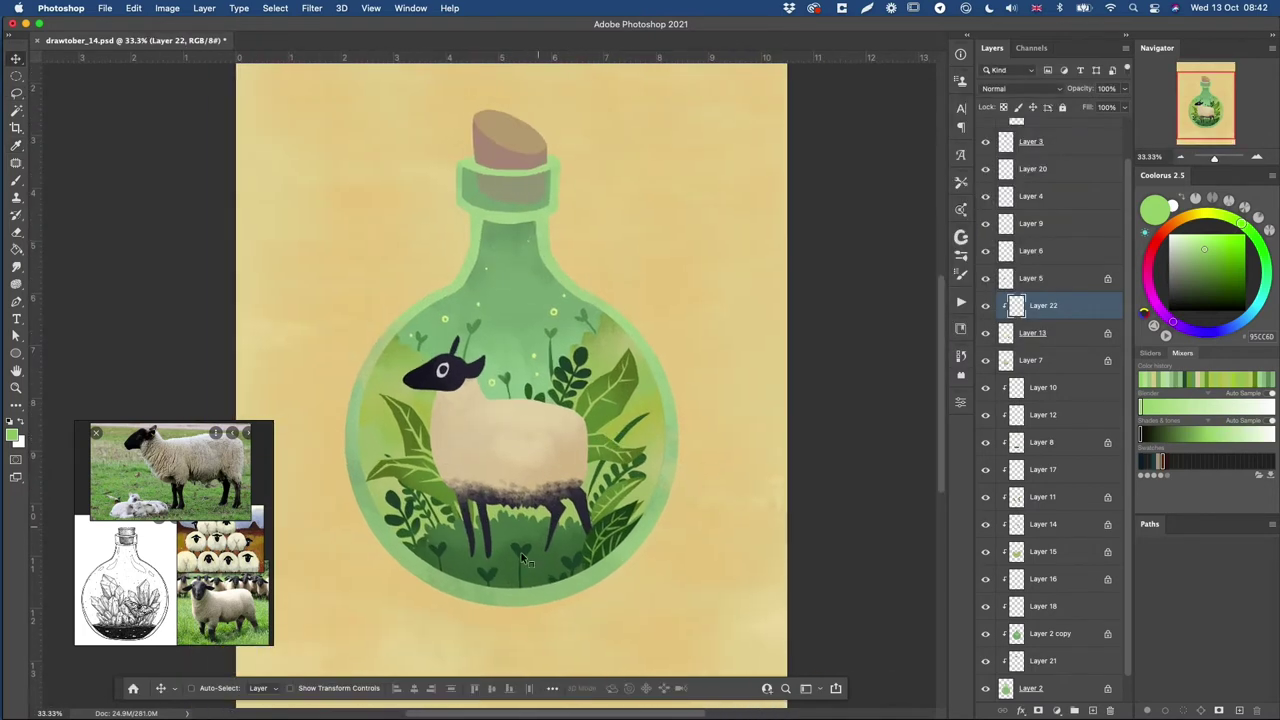
pyautogui.moveTo(1020, 414); pyautogui.dragTo(1018, 428)
pyautogui.press('super+u')
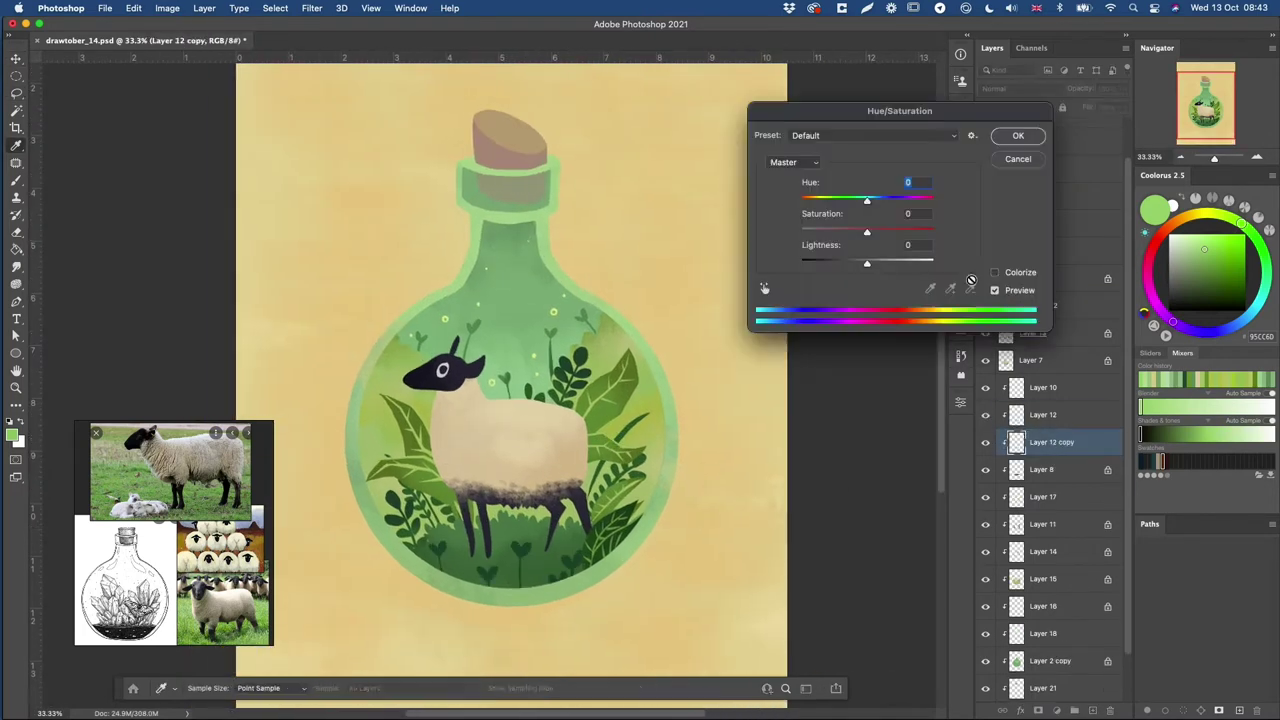
pyautogui.moveTo(867, 263); pyautogui.dragTo(881, 263)
pyautogui.moveTo(867, 232); pyautogui.dragTo(904, 232)
pyautogui.moveTo(867, 201); pyautogui.dragTo(856, 202)
pyautogui.moveTo(881, 263); pyautogui.dragTo(892, 264)
pyautogui.press('Return')
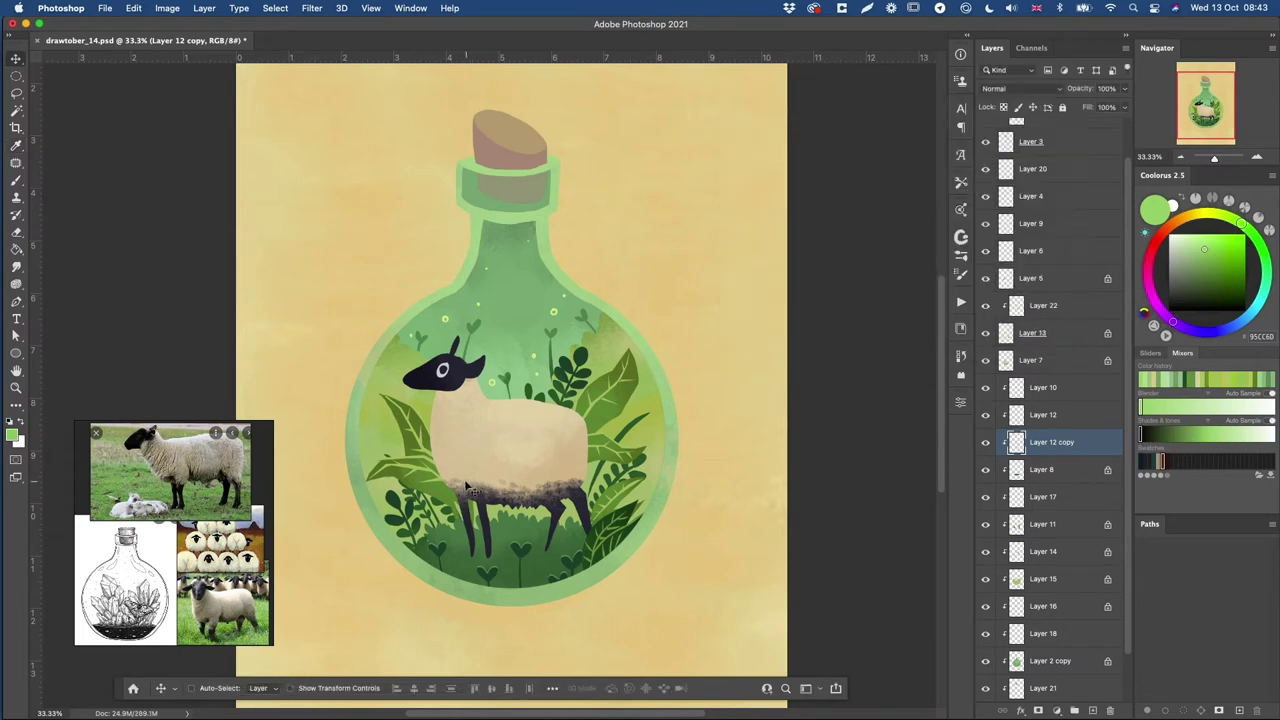
# - Lasso small leaf marks on the dark leafy sprigs on Layer 22 and colour them with green #6F9741
pyautogui.keyDown('ctrl'); pyautogui.click(617, 530); pyautogui.keyUp('ctrl')
pyautogui.press('l')
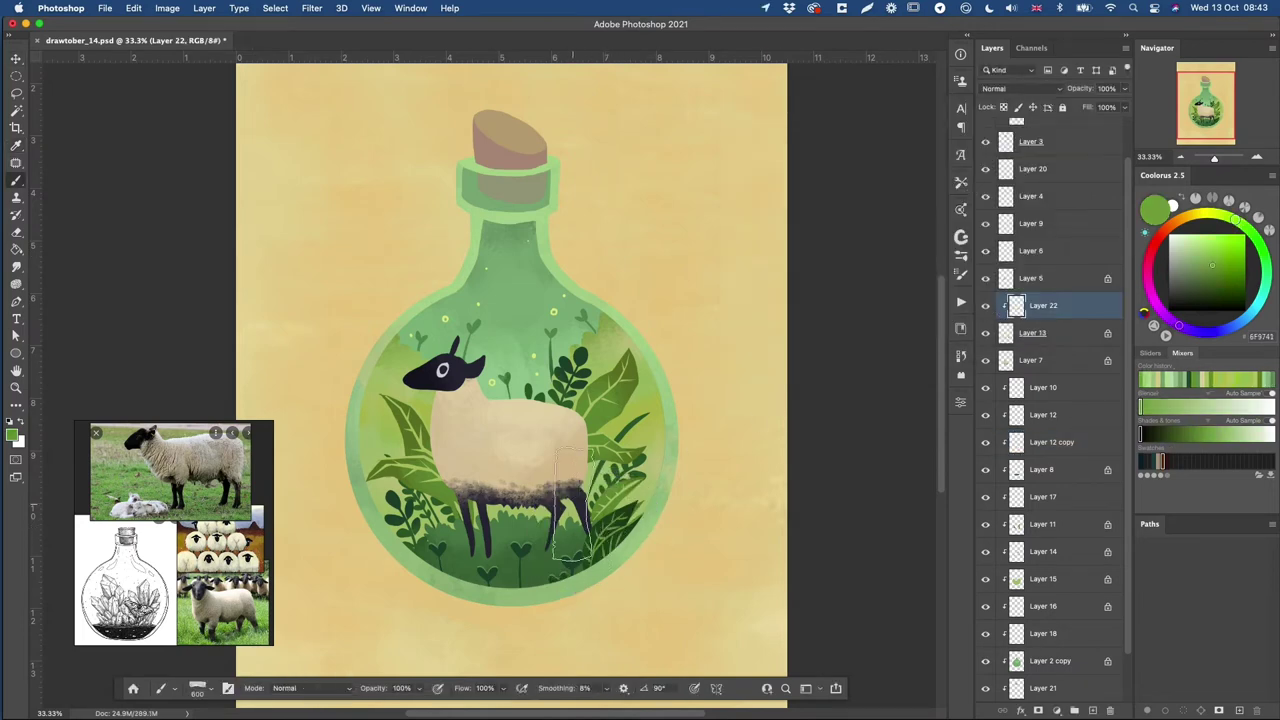
pyautogui.scroll(1, 403, 508)
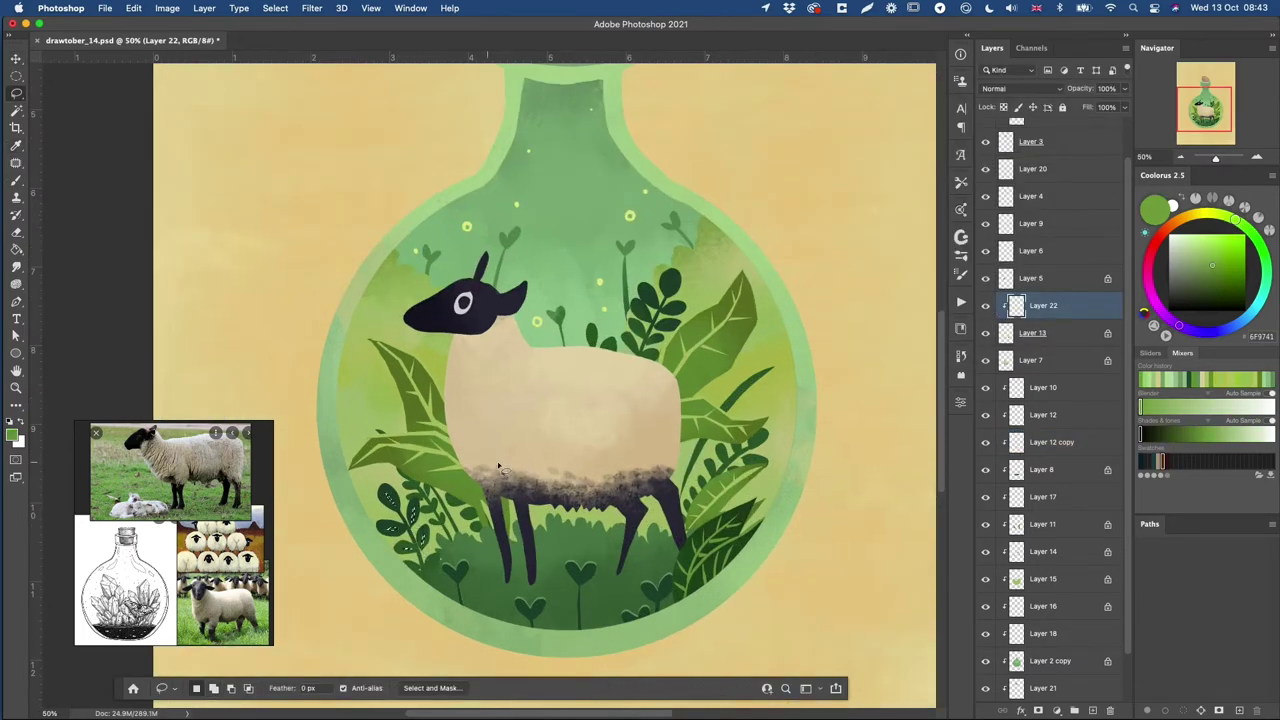
pyautogui.scroll(-1, 600, 330)
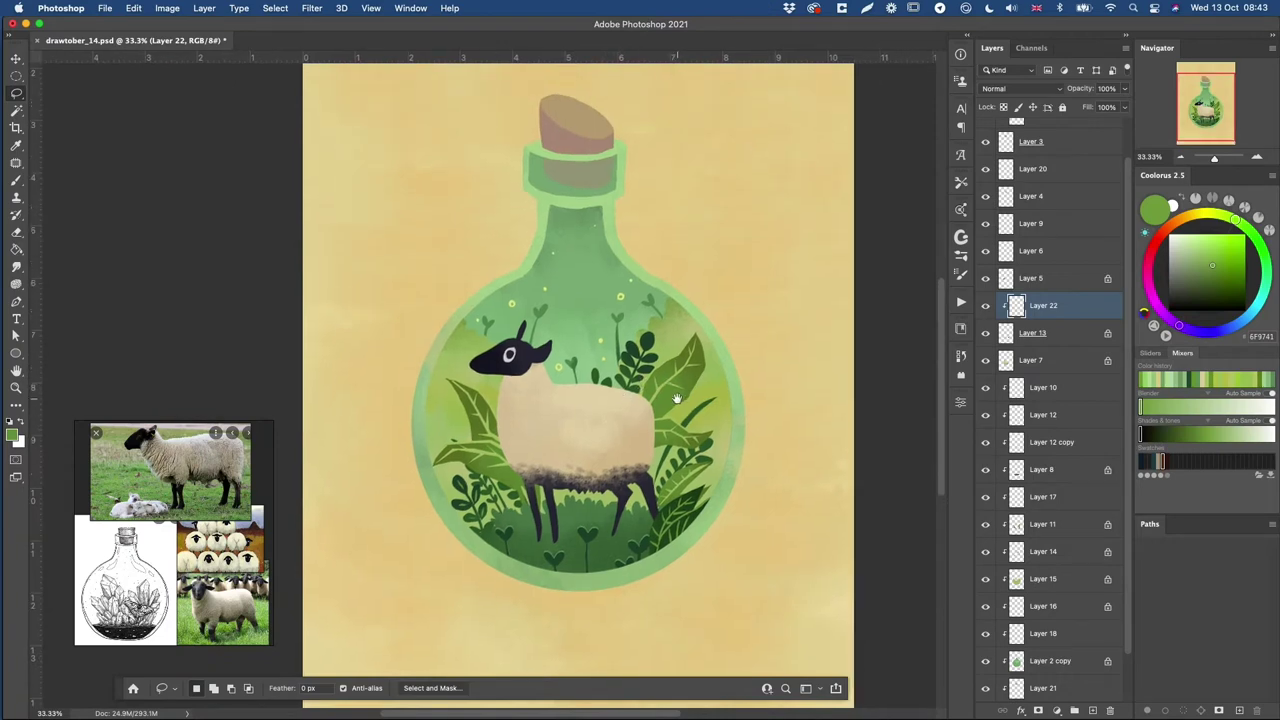
# - Select Layer 8, lasso the foreground strip at the bottle's base and try the brush in Multiply mode before restoring Normal
pyautogui.press('v')
pyautogui.keyDown('ctrl'); pyautogui.click(622, 548); pyautogui.keyUp('ctrl')
pyautogui.hotkey('ctrl', ',')
pyautogui.hotkey('ctrl', ',')
pyautogui.press('l')
pyautogui.moveTo(519, 543)
pyautogui.mouseDown()
pyautogui.moveTo(649, 564)
pyautogui.moveTo(497, 560)
pyautogui.mouseUp()
pyautogui.press('b')
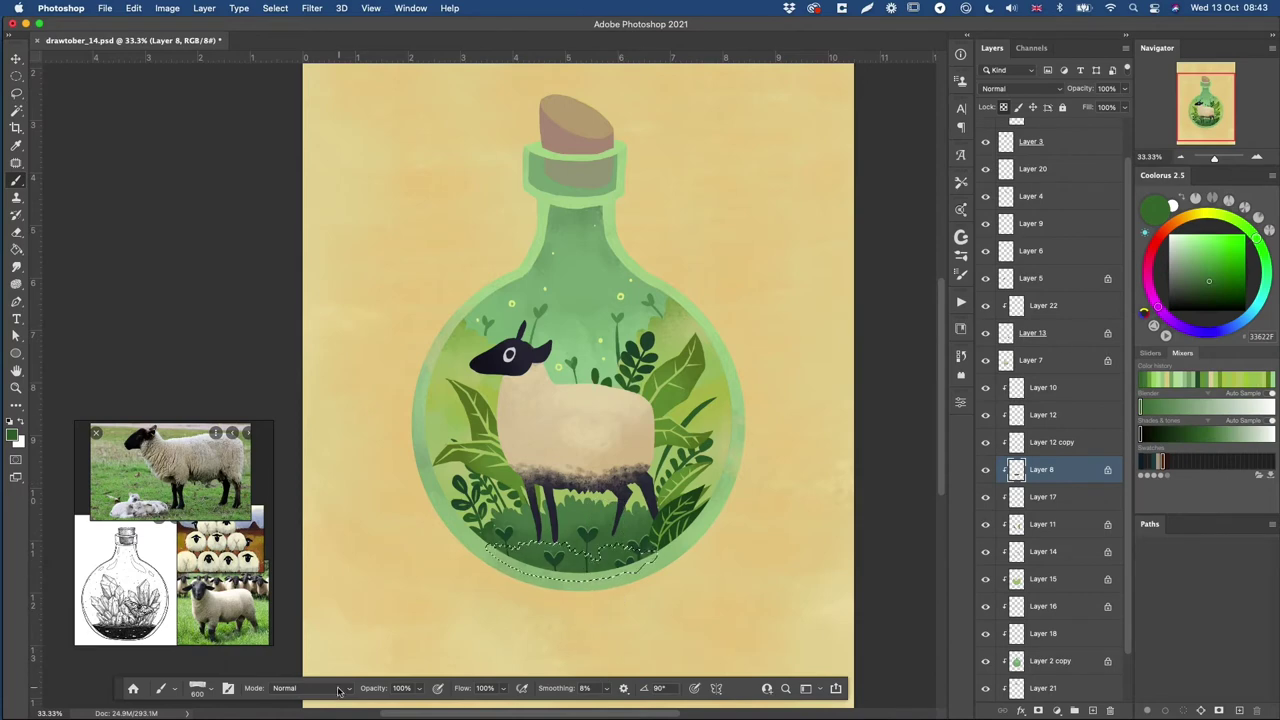
pyautogui.click(338, 688)
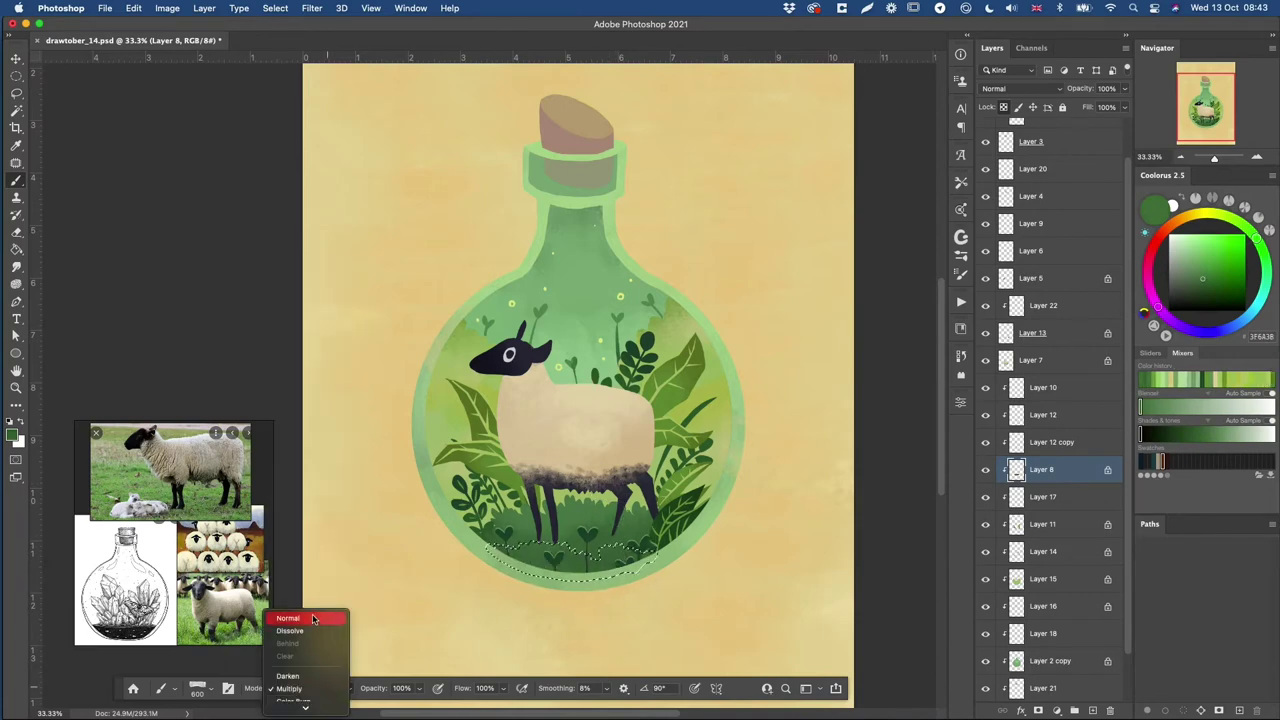
pyautogui.click(313, 619)
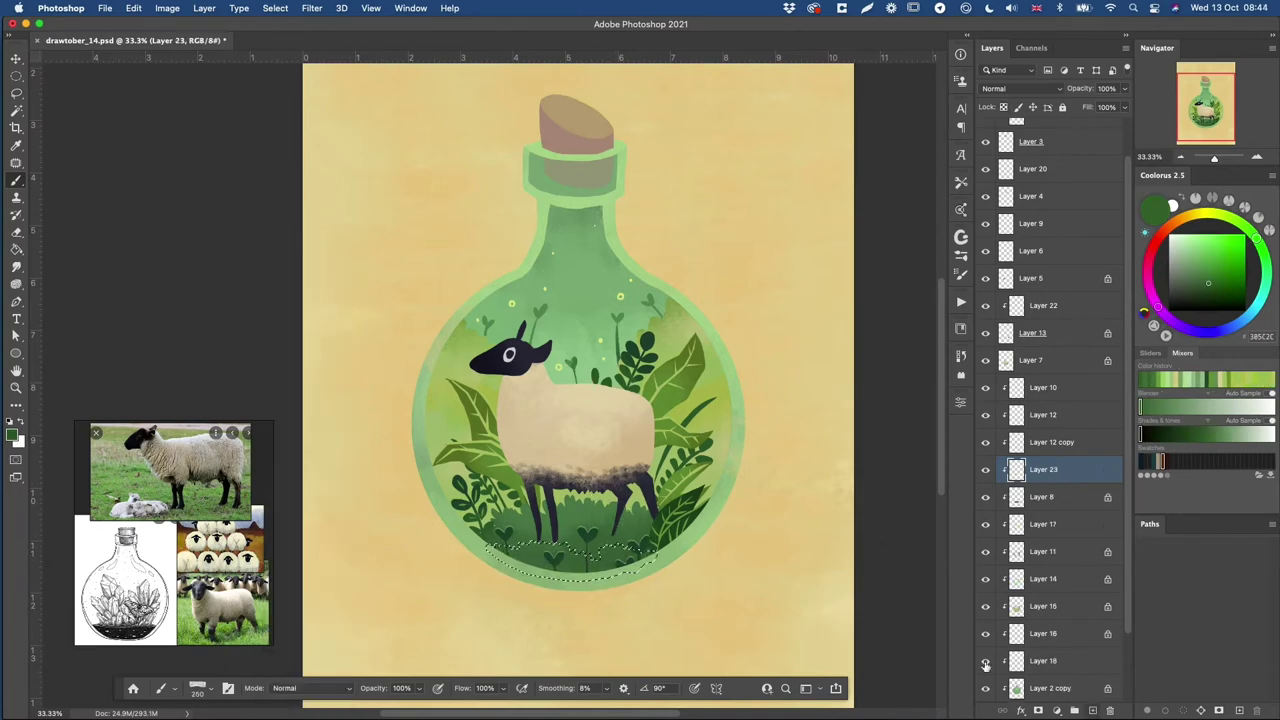
# - Add a clipped Multiply layer at 49% fill above Layer 8, shade the foreground with dark green #385C2C and erase the excess
pyautogui.click(1092, 710)
pyautogui.click(1020, 88)
pyautogui.click(998, 134)
pyautogui.press('e')
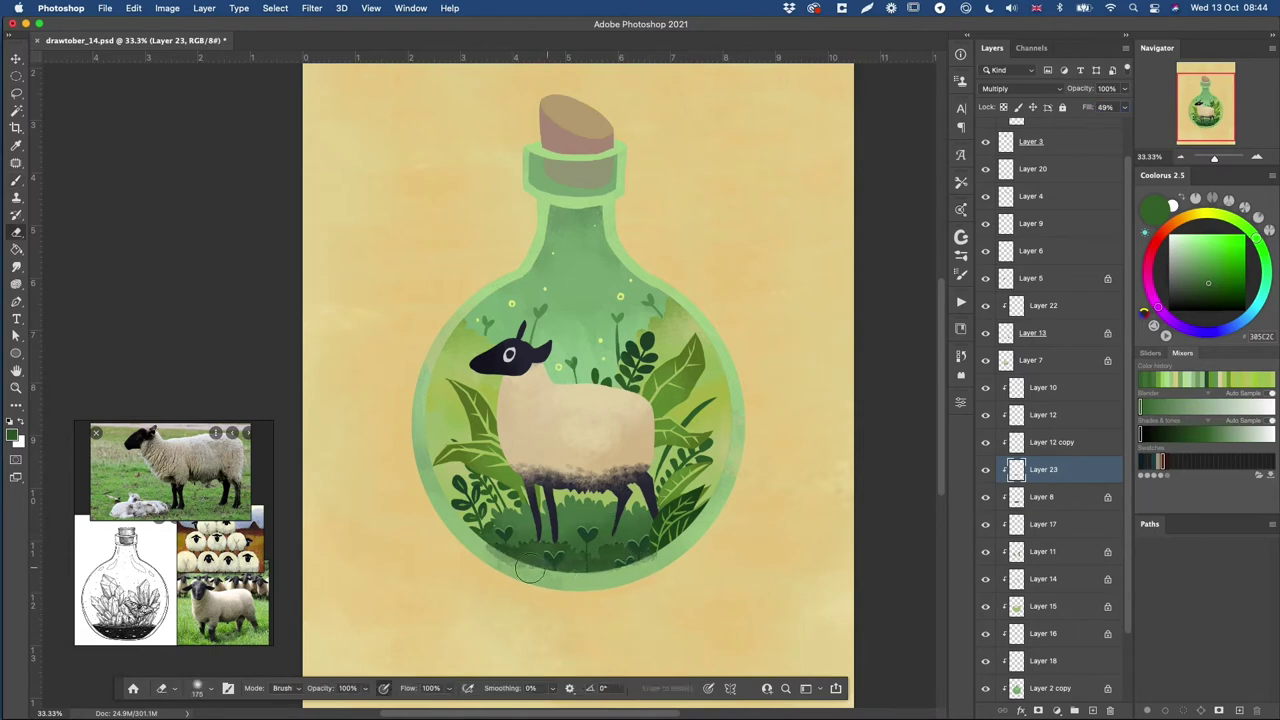
# - Lasso the grass right of centre, shade it with Kyle's AM - Crow Pick brush at 70 px and smudge the edges
pyautogui.press('l')
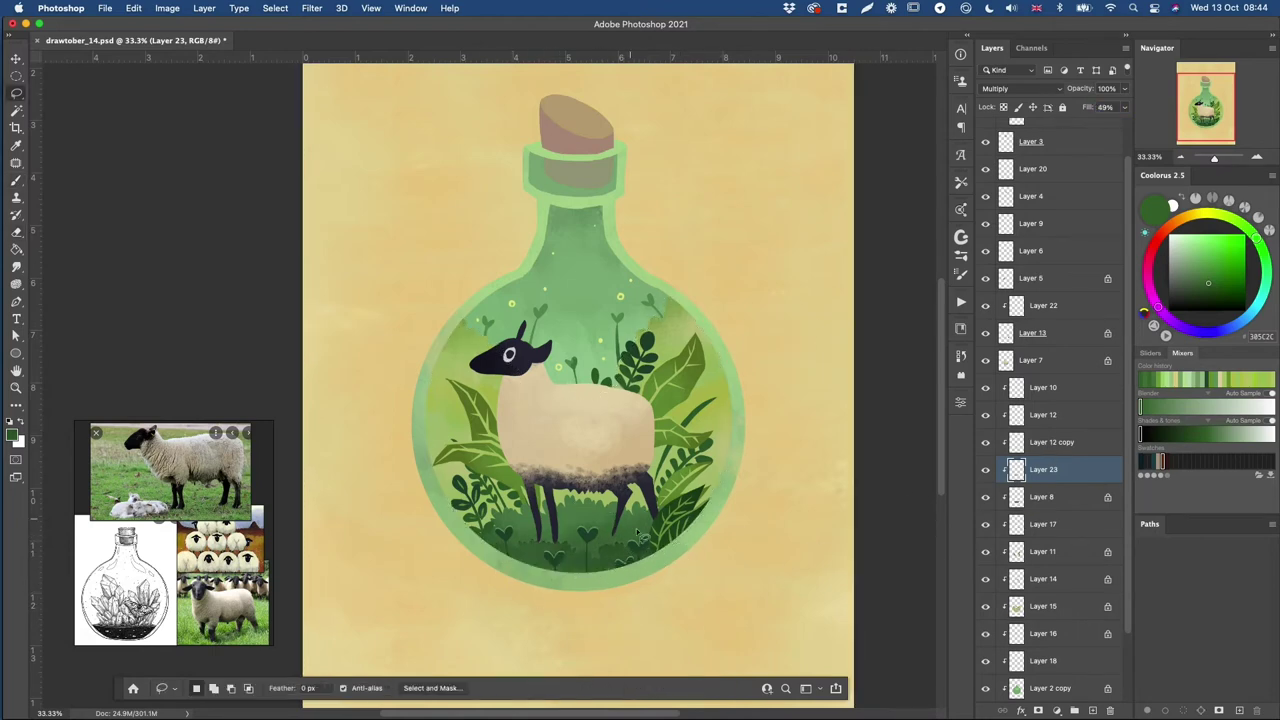
pyautogui.moveTo(644, 558); pyautogui.dragTo(652, 540)
pyautogui.press('b')
pyautogui.rightClick(645, 544)
pyautogui.doubleClick(747, 652)
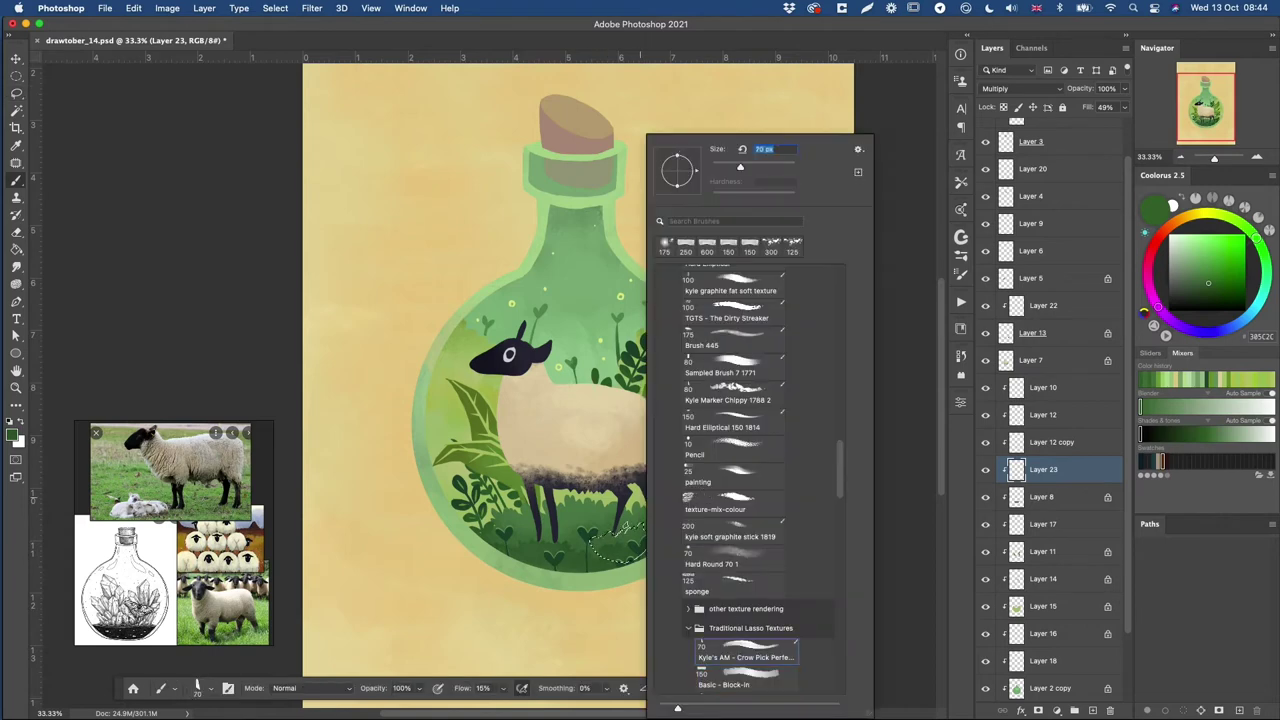
pyautogui.press('r')
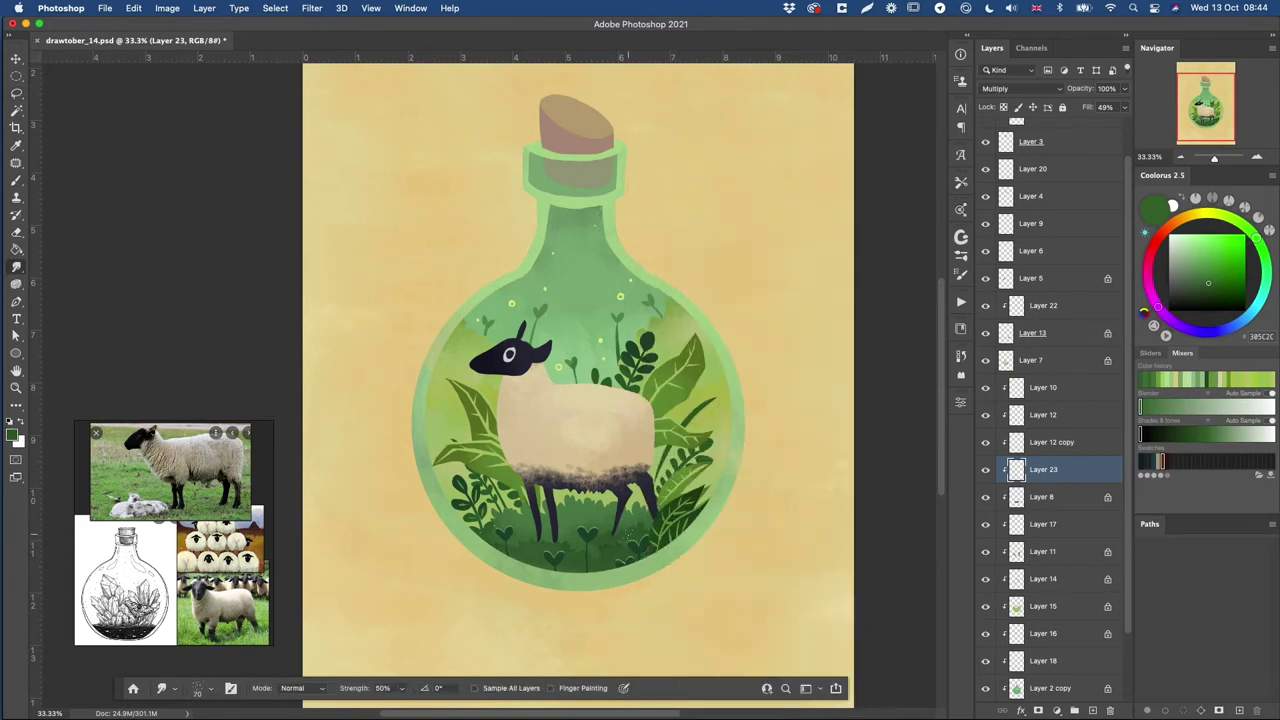
# - Lasso the grass around the sheep's front legs and between its legs, and shade both areas dark green at 200 px
pyautogui.press('l')
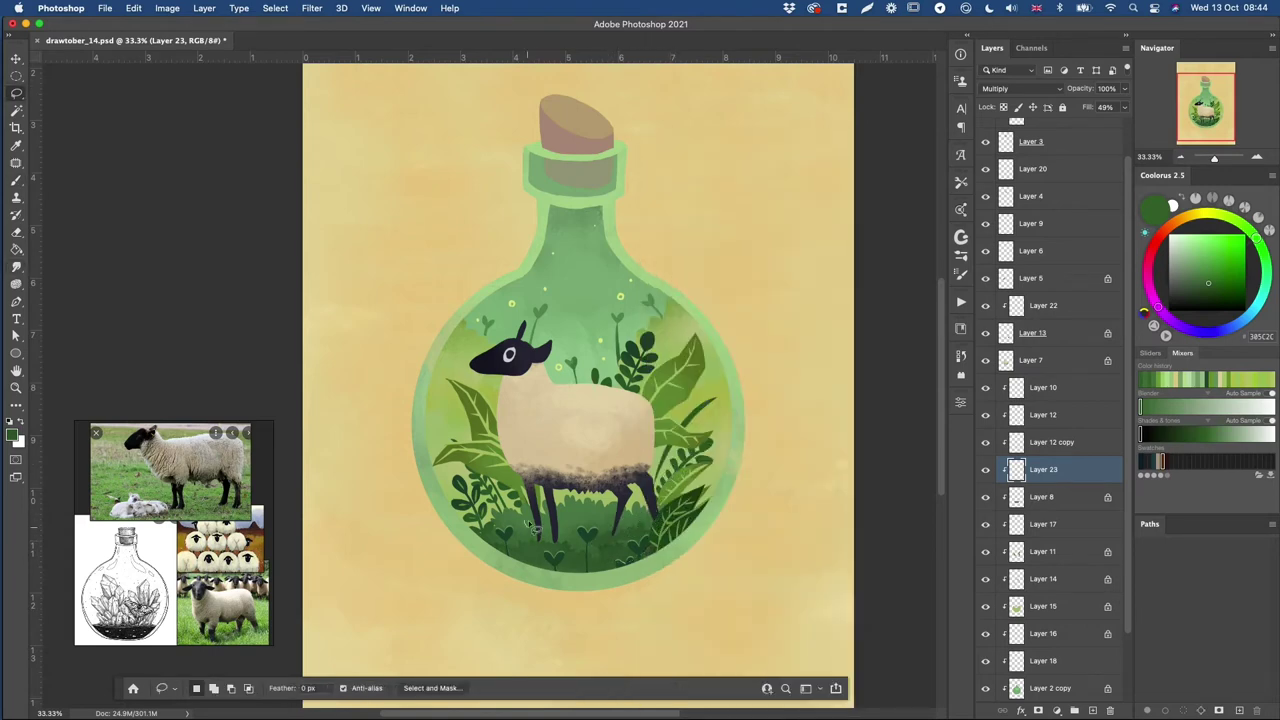
pyautogui.moveTo(532, 535); pyautogui.dragTo(541, 520)
pyautogui.press('b')
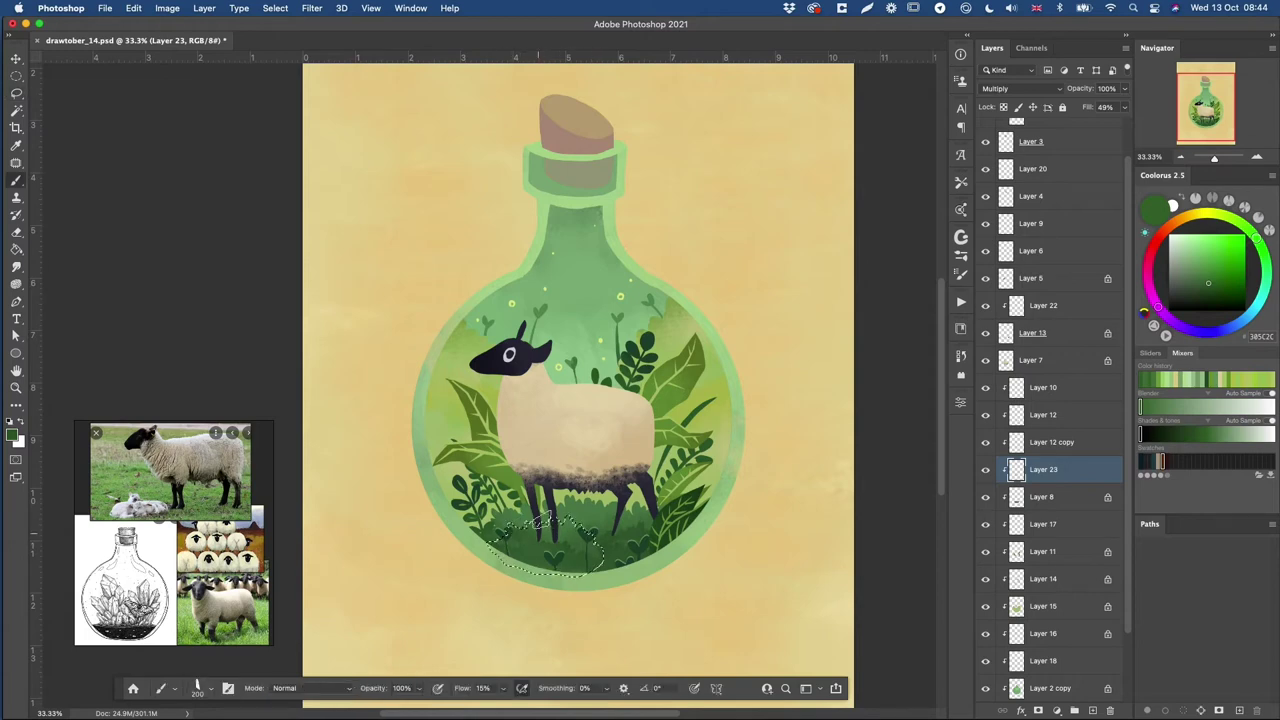
pyautogui.press('l')
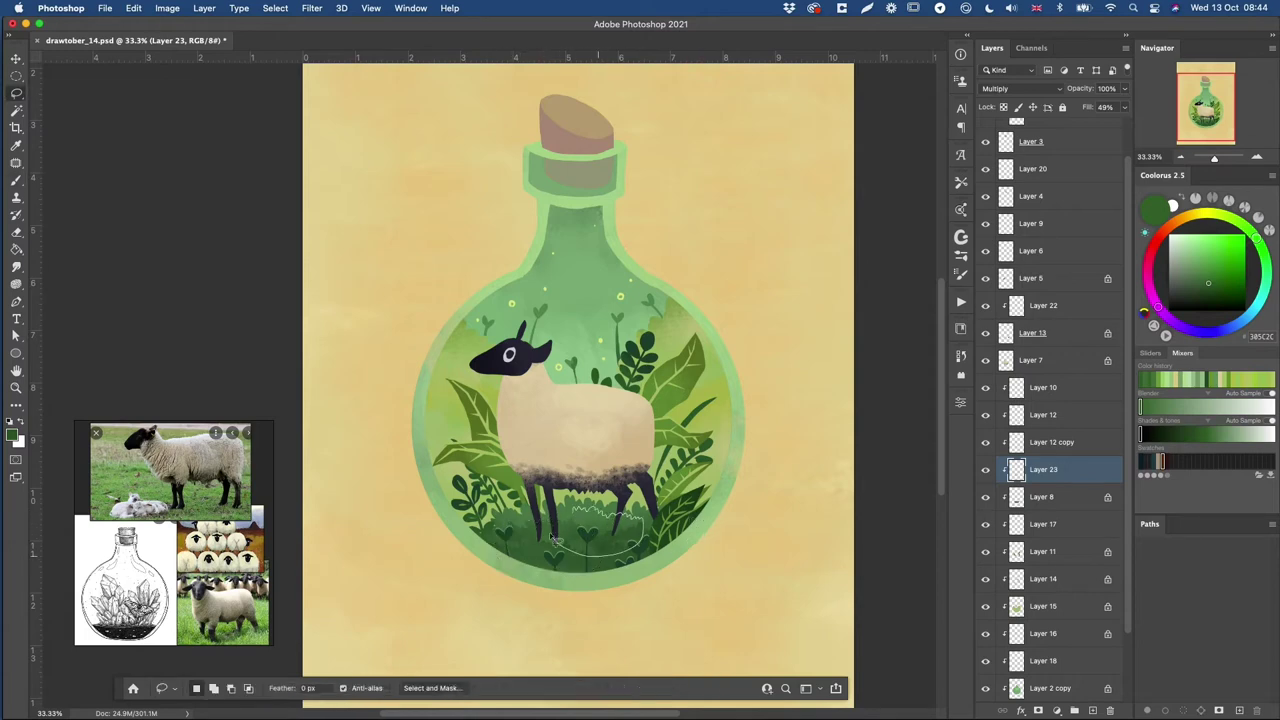
pyautogui.press('b')
pyautogui.press('super+d')
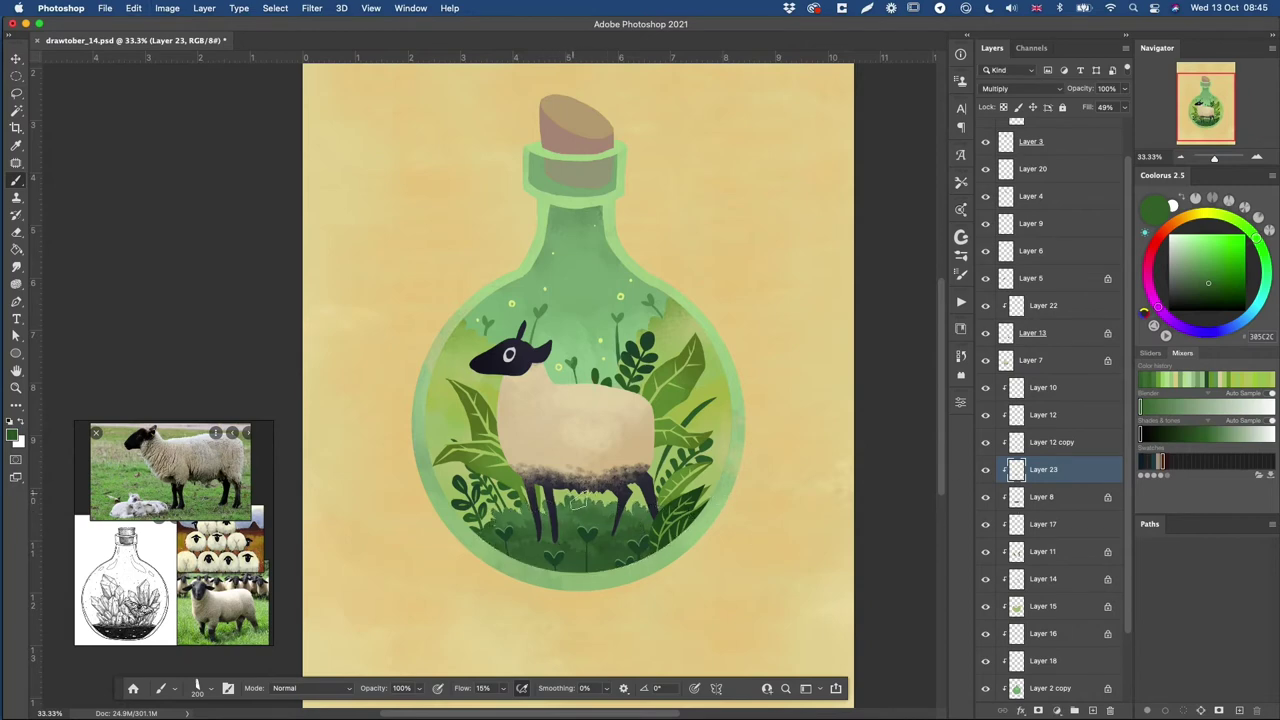
# - Smudge the grass shading, merge Layer 23 with Layer 8 and set the merged layer's saturation to +22
pyautogui.press('r')
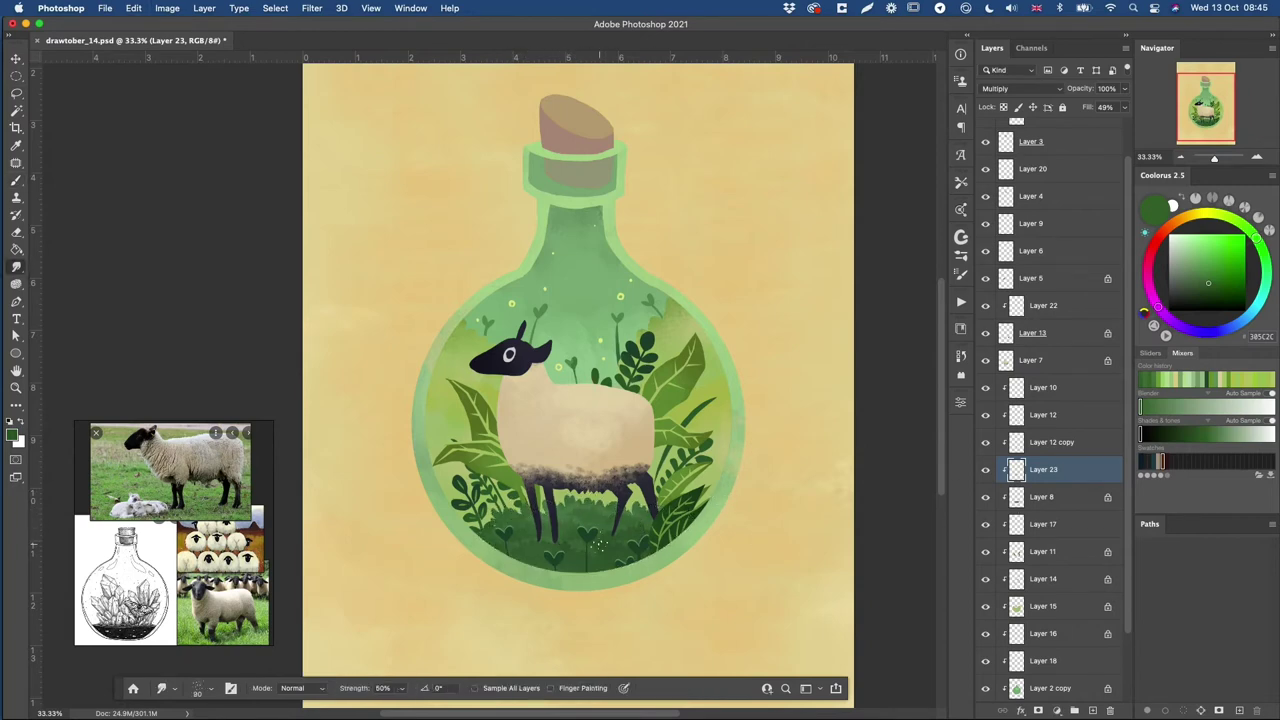
pyautogui.press('super+u')
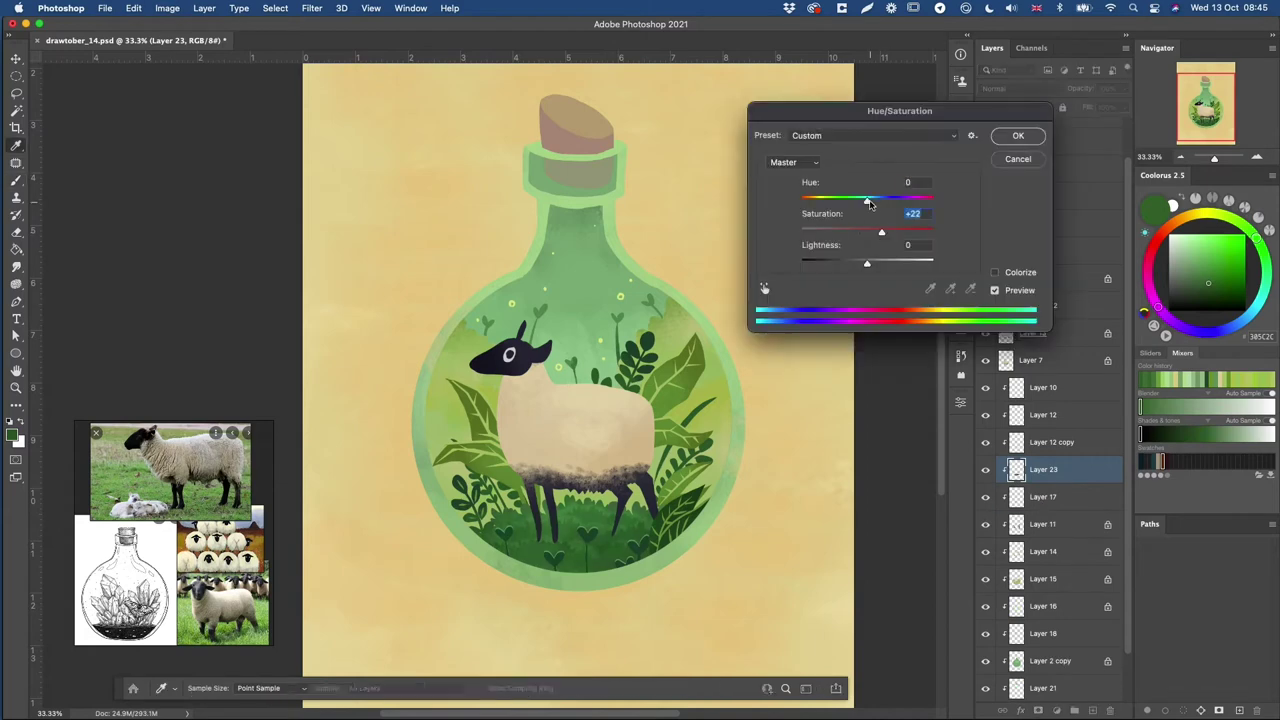
pyautogui.press('Return')
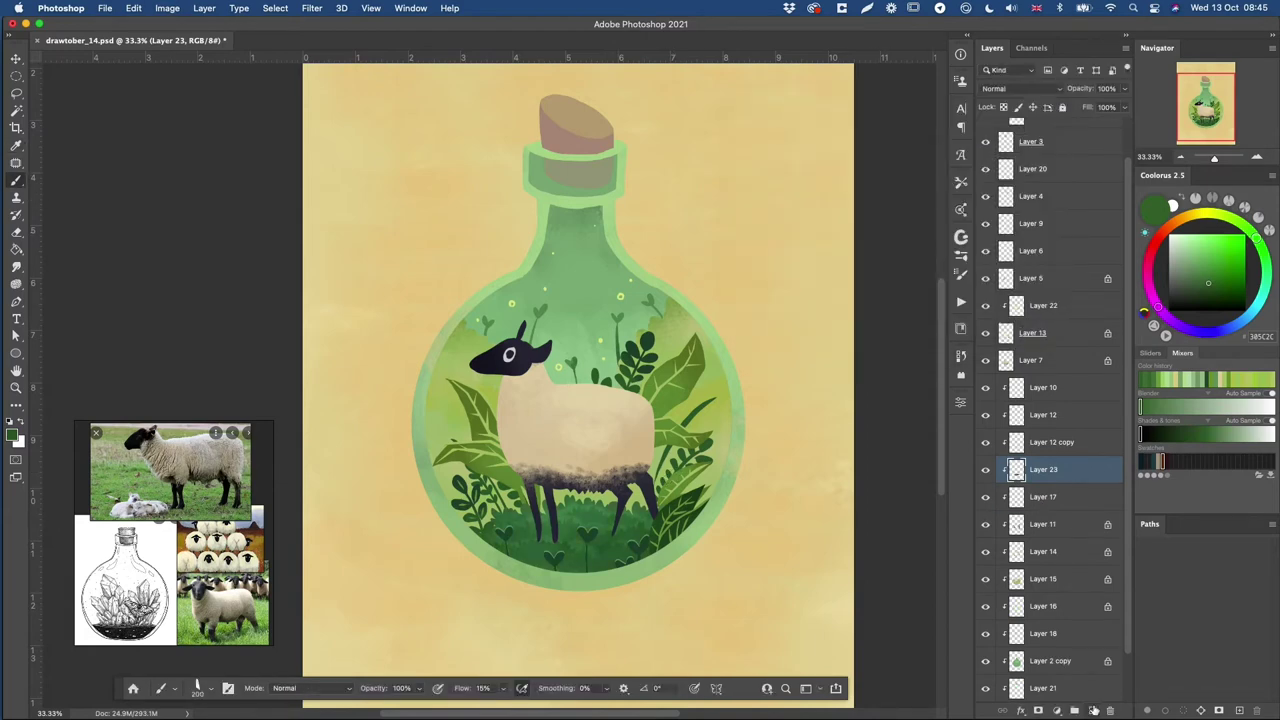
# - Add a clipped layer above the grass, choose a textured brush at 250 px and brush light green #65B276 over the grass
pyautogui.click(1093, 710)
pyautogui.rightClick(604, 502)
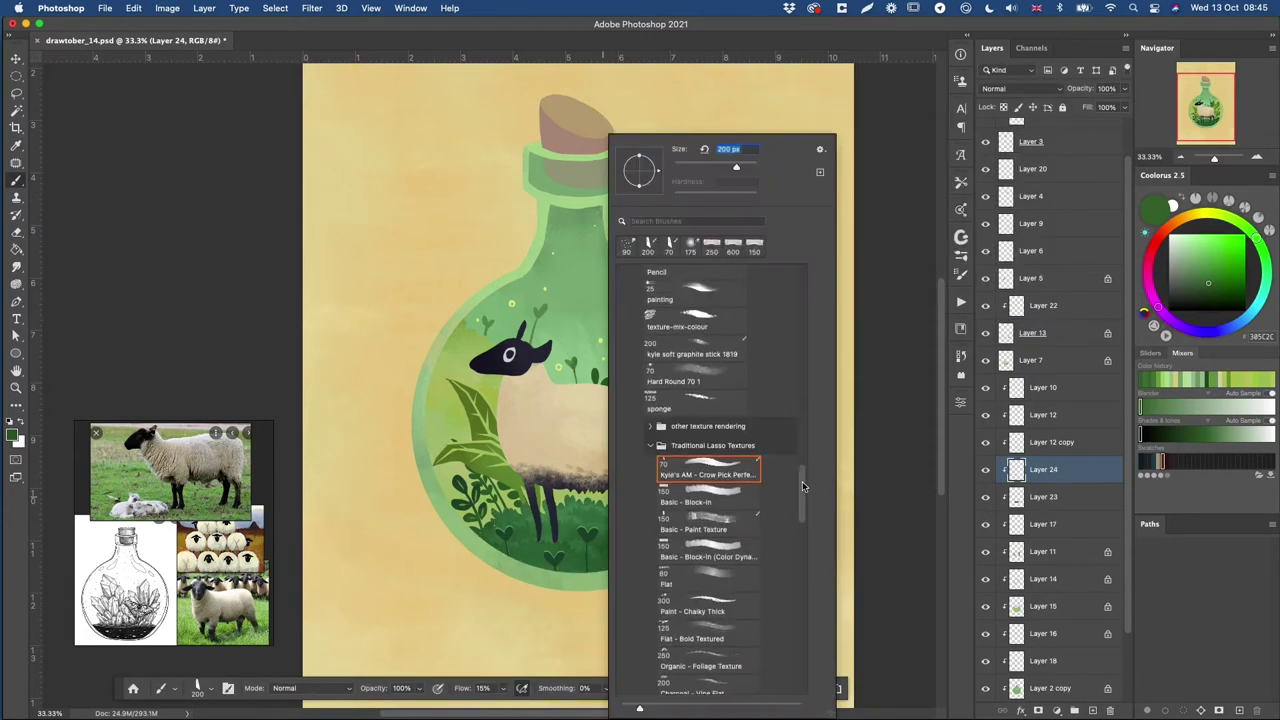
pyautogui.moveTo(802, 486); pyautogui.dragTo(805, 530)
pyautogui.doubleClick(722, 508)
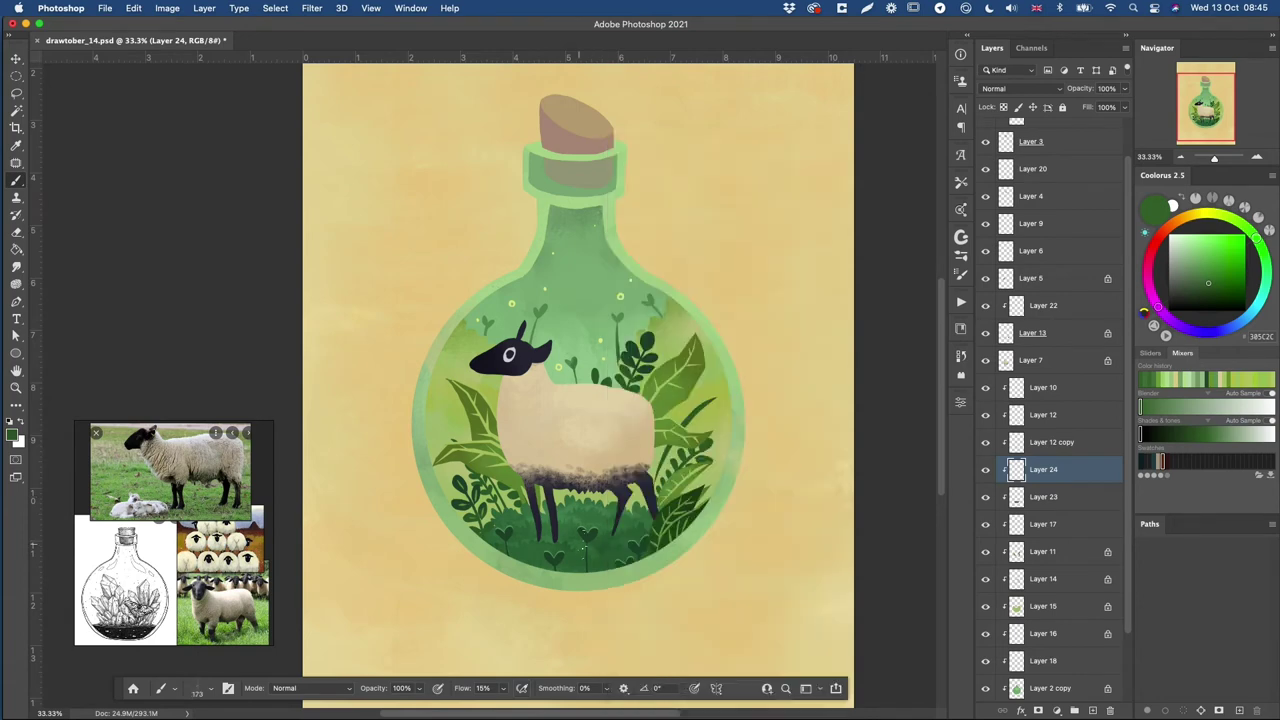
pyautogui.keyDown('alt'); pyautogui.click(606, 511); pyautogui.keyUp('alt')
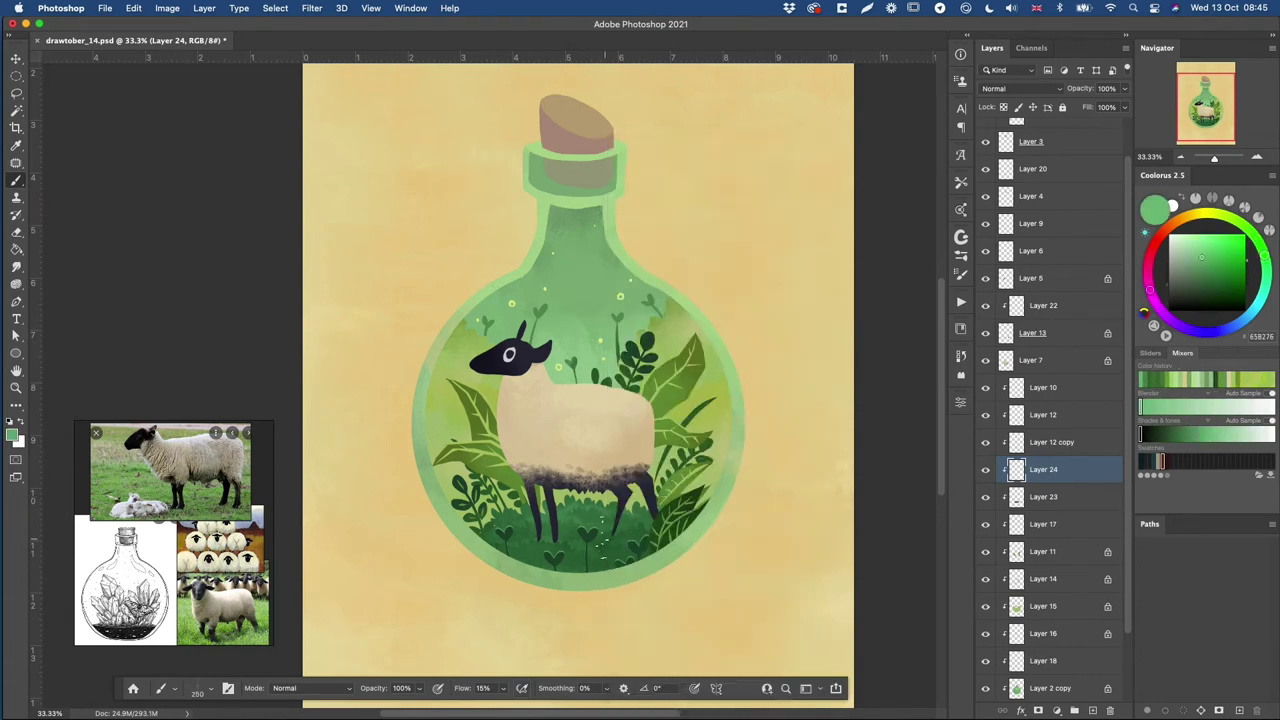
# - Select the sheep's Layer 7 and brush texture over its fleece at 250 px with sampled brown and cream tones
pyautogui.keyDown('super'); pyautogui.click(621, 444); pyautogui.keyUp('super')
pyautogui.keyDown('alt'); pyautogui.click(622, 463); pyautogui.keyUp('alt')
pyautogui.keyDown('alt'); pyautogui.click(600, 463); pyautogui.keyUp('alt')
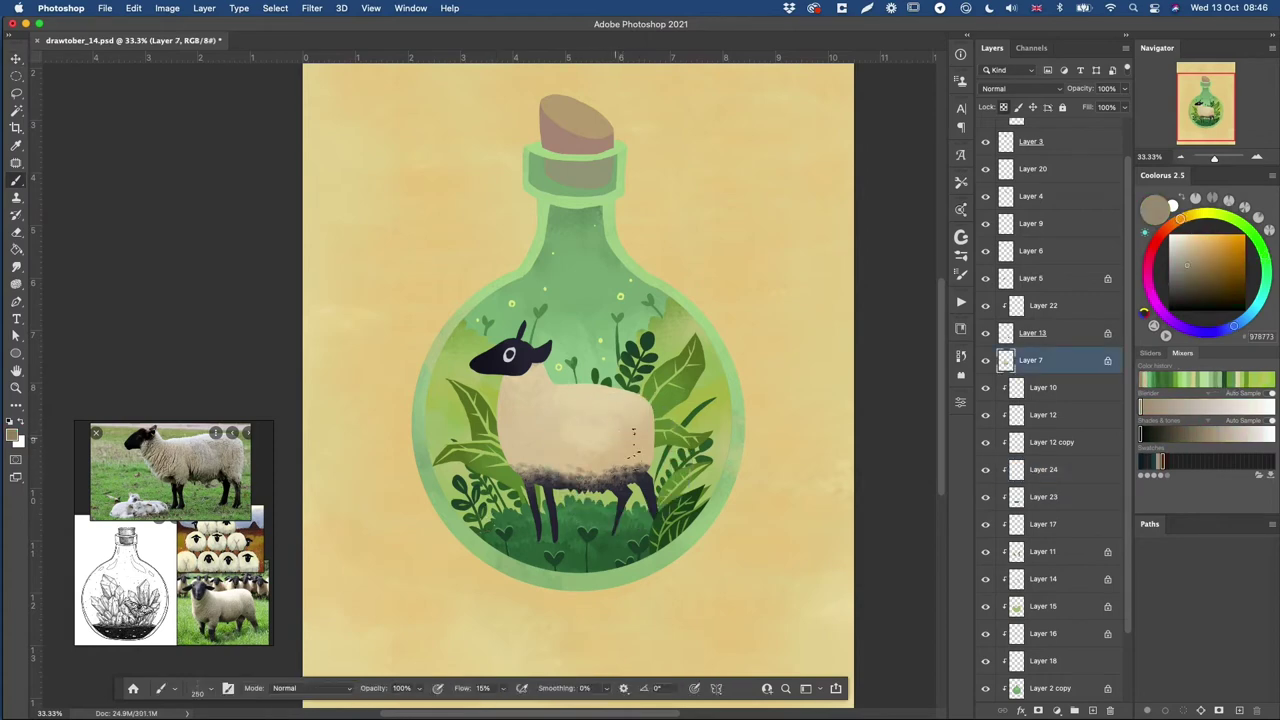
pyautogui.keyDown('alt'); pyautogui.click(621, 440); pyautogui.keyUp('alt')
pyautogui.keyDown('alt'); pyautogui.click(603, 425); pyautogui.keyUp('alt')
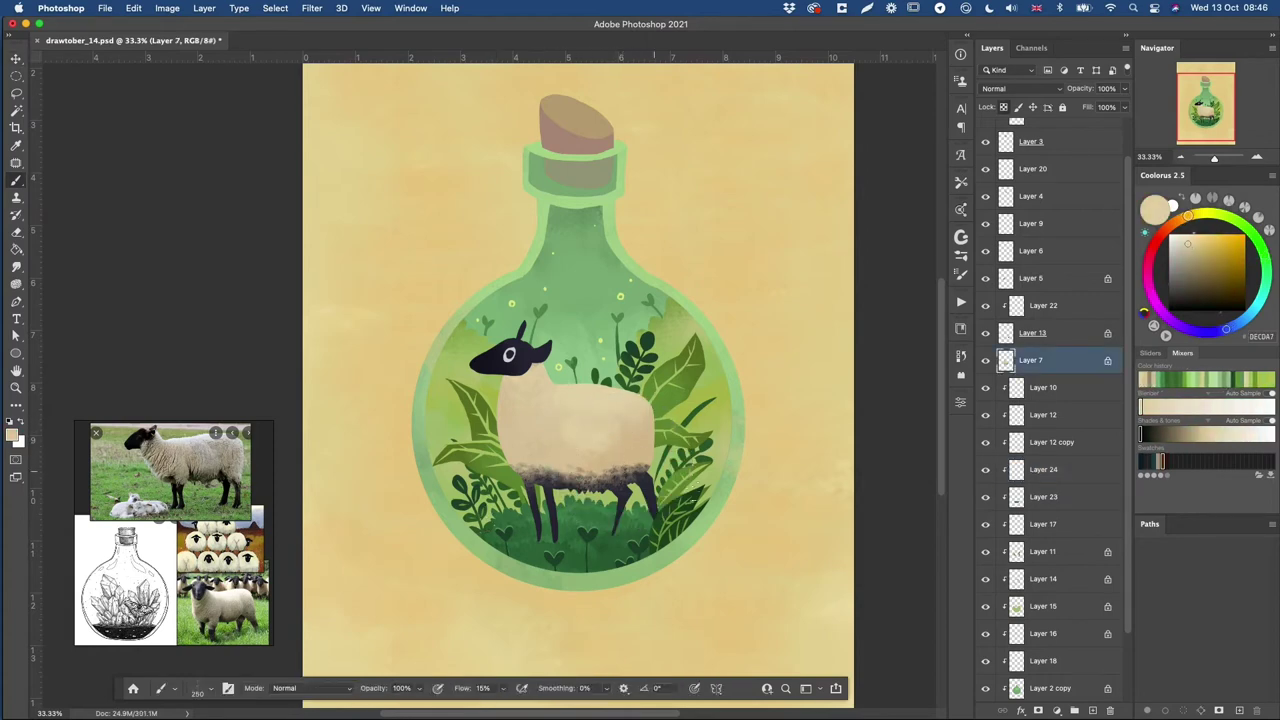
# - Choose a flat brush and light cream, undo the trial strokes and brush the fleece with the brush enlarged to 250 px
pyautogui.rightClick(660, 440)
pyautogui.click(773, 540)
pyautogui.press('super+z')
pyautogui.click(1190, 241)
pyautogui.press('super+z')
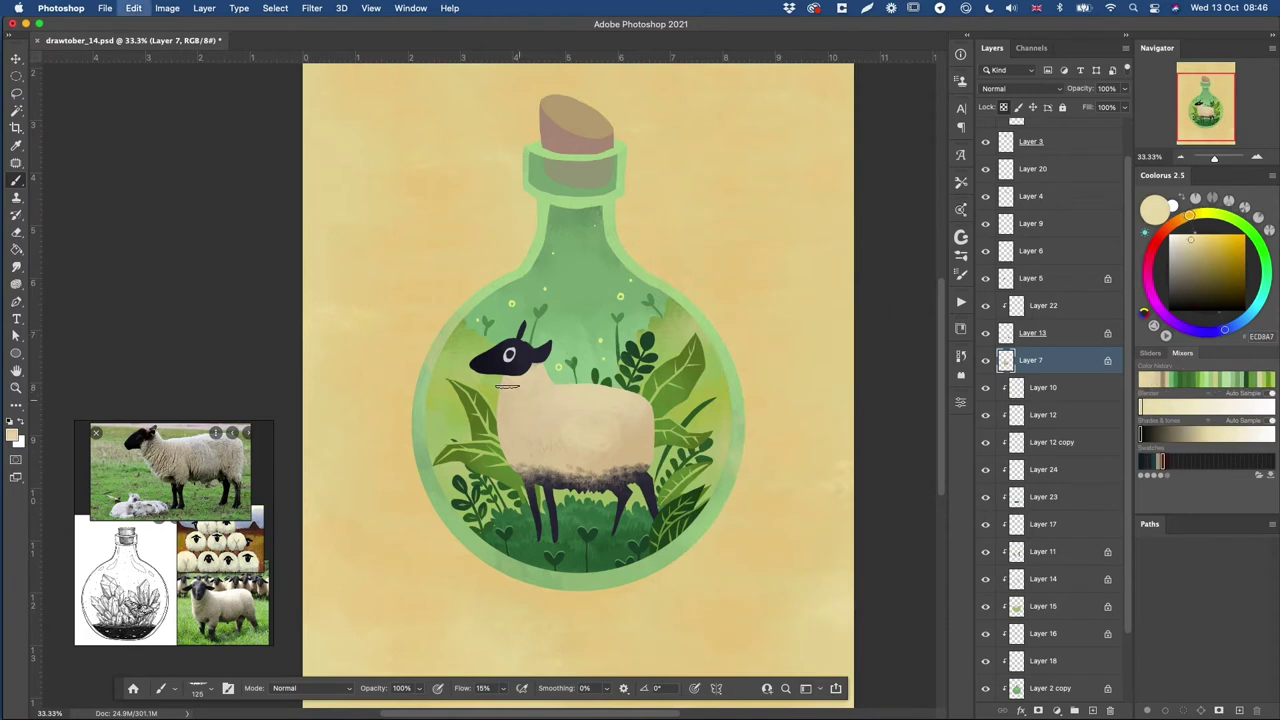
pyautogui.press(']')
pyautogui.press(']')
pyautogui.press(']')
pyautogui.press(']')
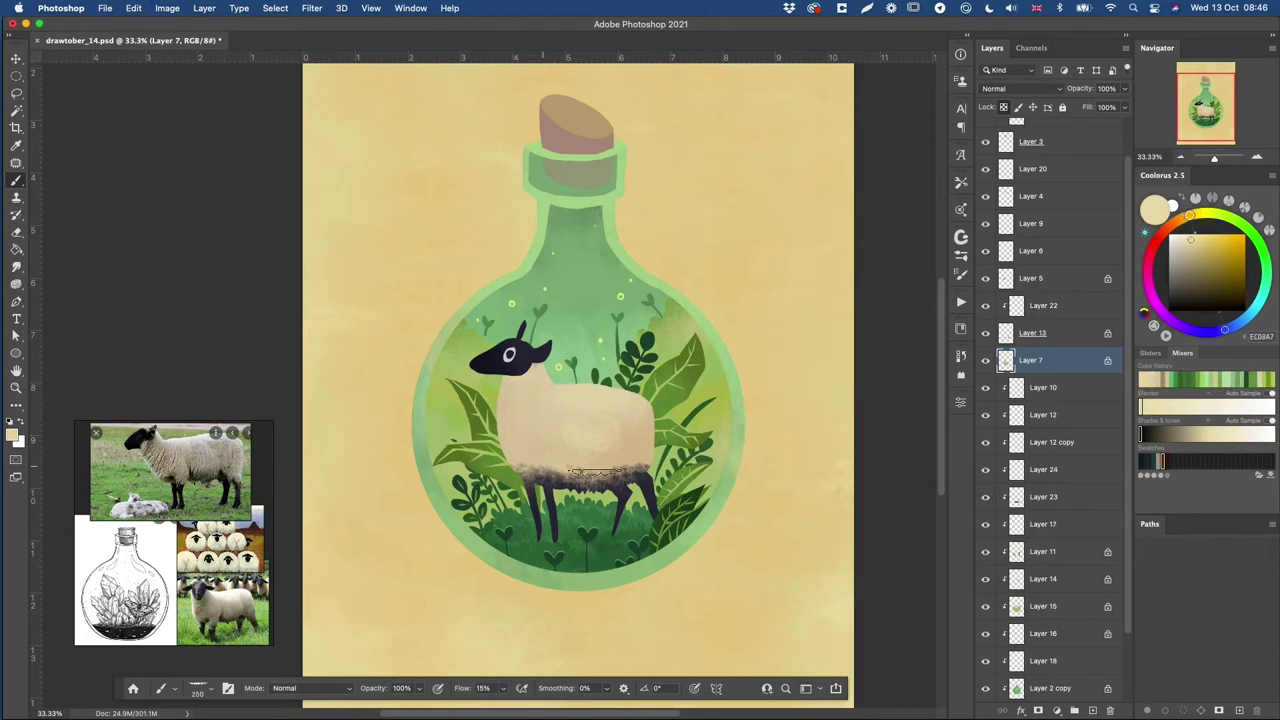
# - Choose a textured brush, enlarge it to 300 px and brush the rear fleece with sampled brown and lighter cream #F2E8CC
pyautogui.keyDown('alt'); pyautogui.click(643, 488); pyautogui.keyUp('alt')
pyautogui.rightClick(640, 484)
pyautogui.click(752, 556)
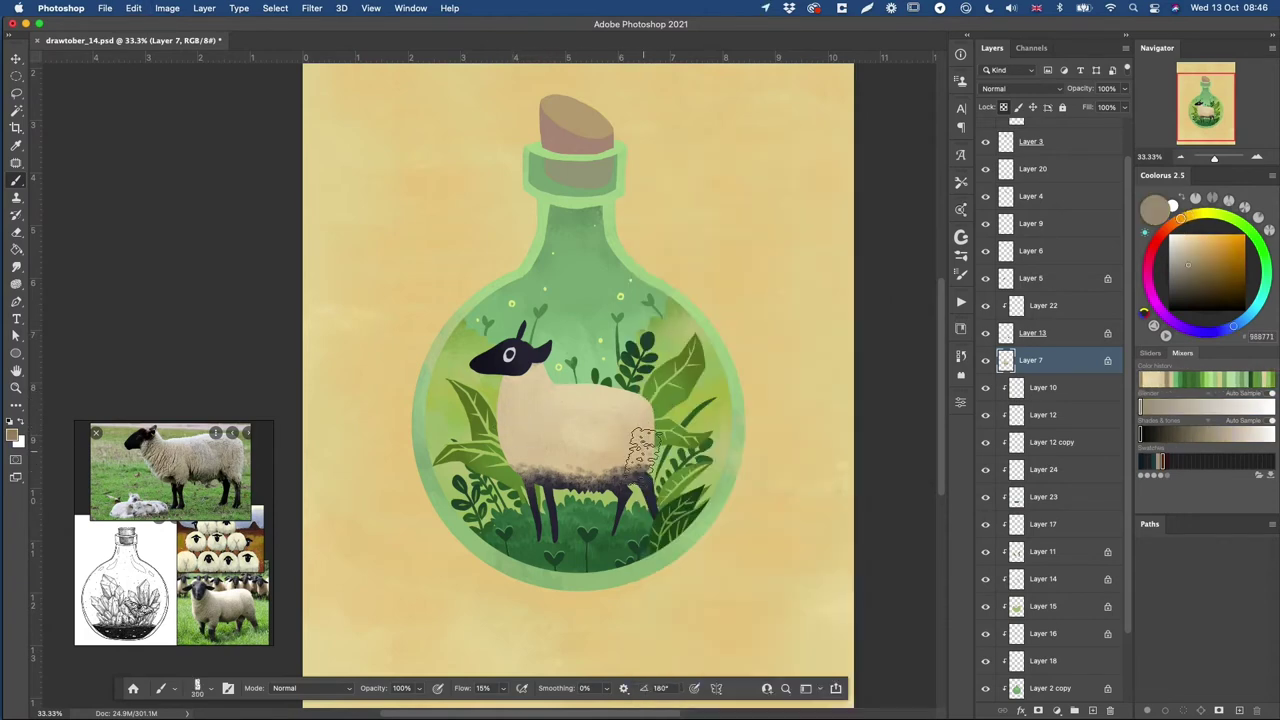
pyautogui.keyDown('alt'); pyautogui.click(633, 437); pyautogui.keyUp('alt')
pyautogui.click(1180, 238)
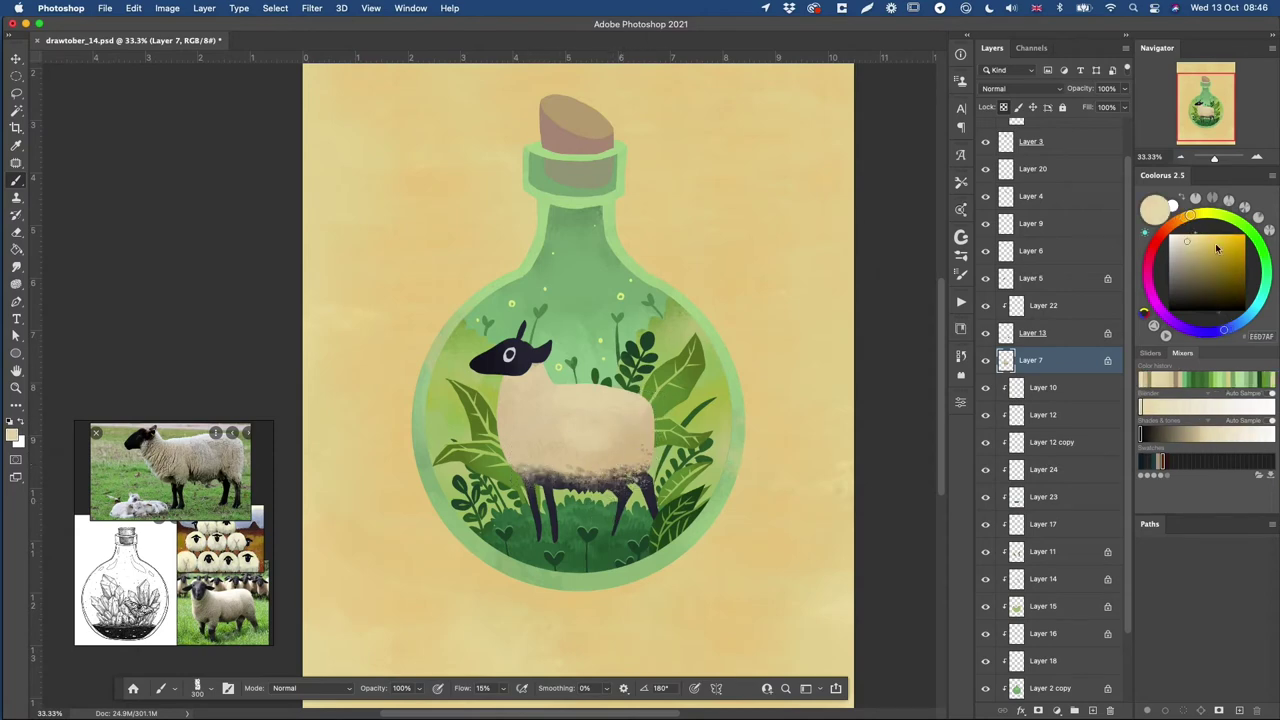
pyautogui.moveTo(582, 399); pyautogui.dragTo(647, 391)
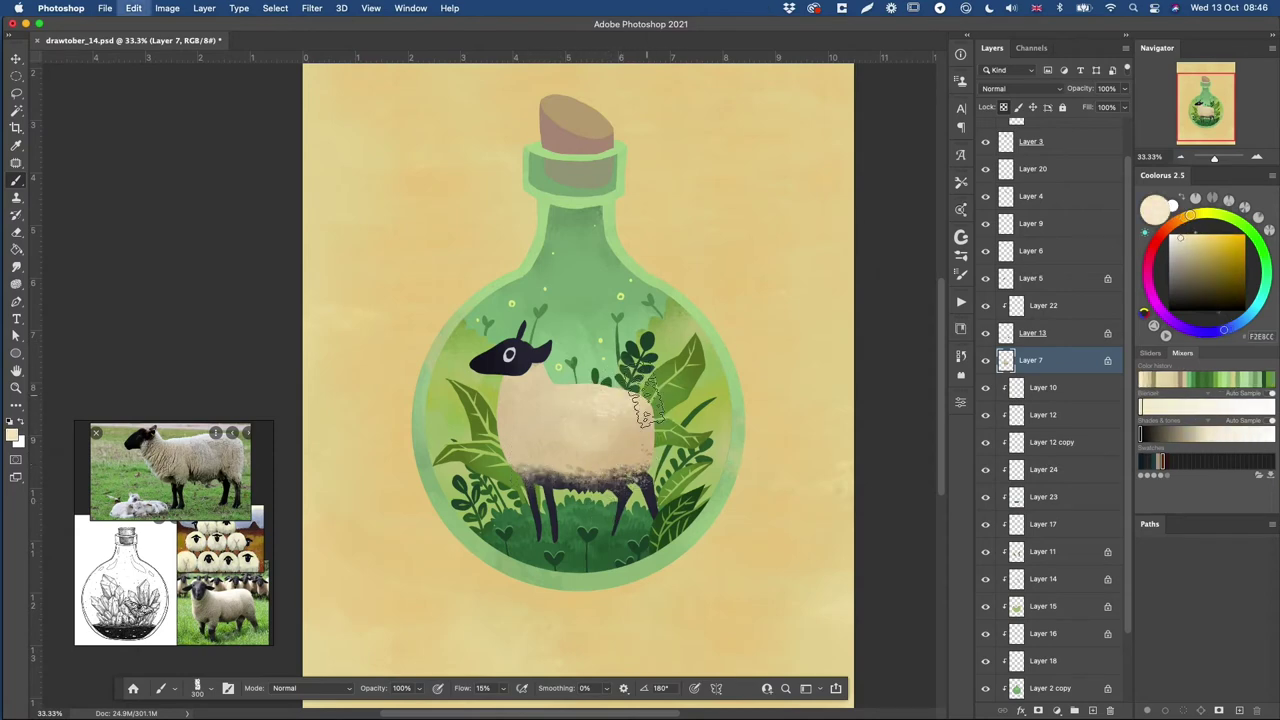
# - Choose a ragged textured brush at 400 px and soften the fleece with tones sampled from the wool, background and plants
pyautogui.rightClick(595, 390)
pyautogui.click(770, 575)
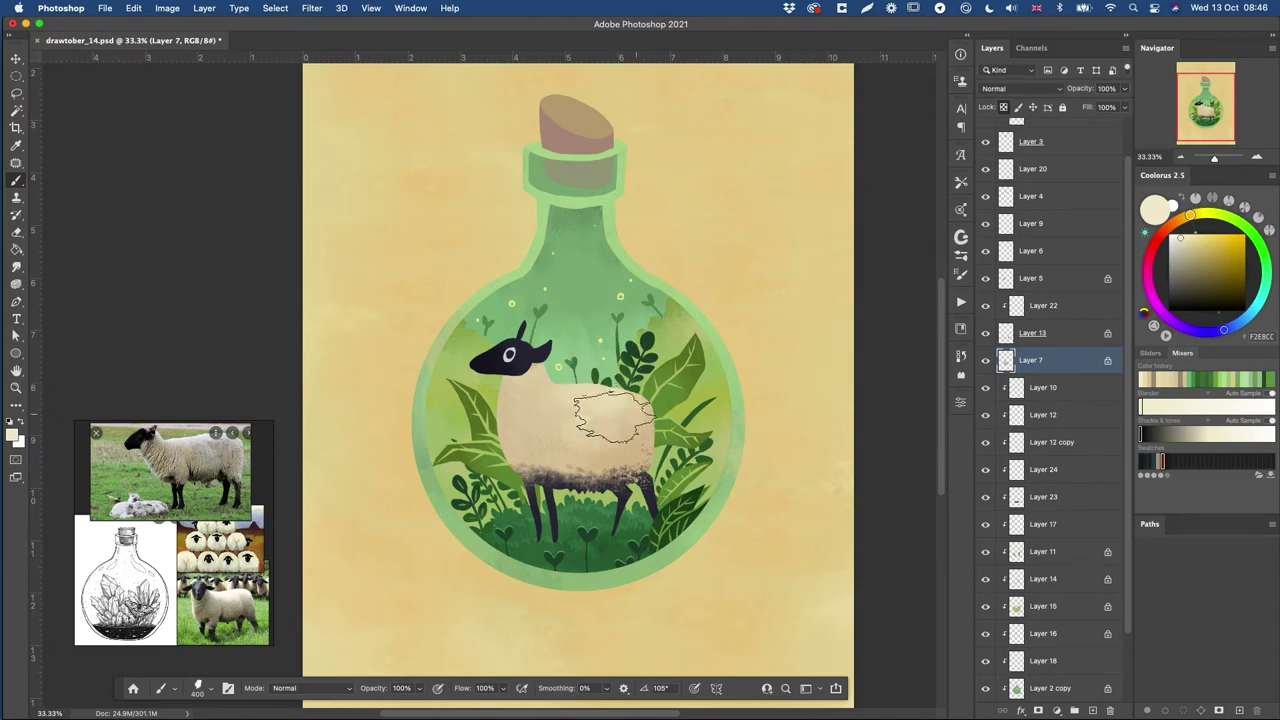
pyautogui.keyDown('alt'); pyautogui.click(519, 403); pyautogui.keyUp('alt')
pyautogui.keyDown('alt'); pyautogui.click(777, 346); pyautogui.keyUp('alt')
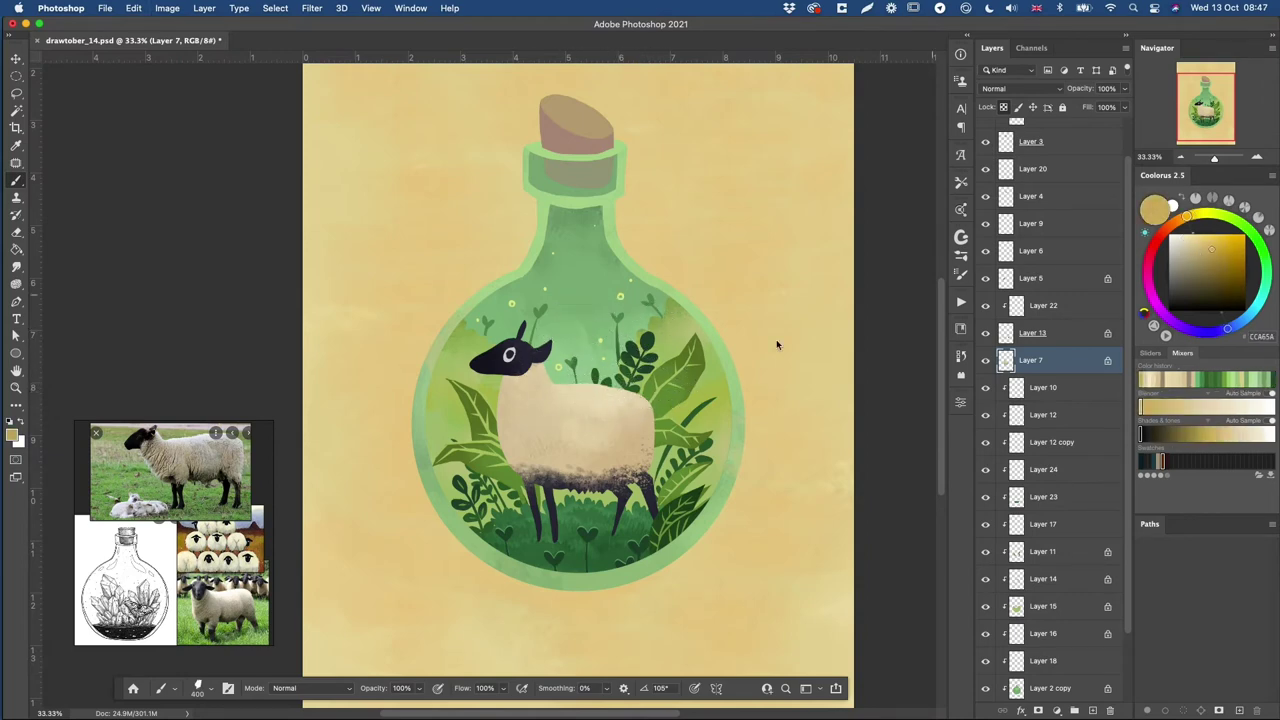
pyautogui.keyDown('alt'); pyautogui.click(672, 433); pyautogui.keyUp('alt')
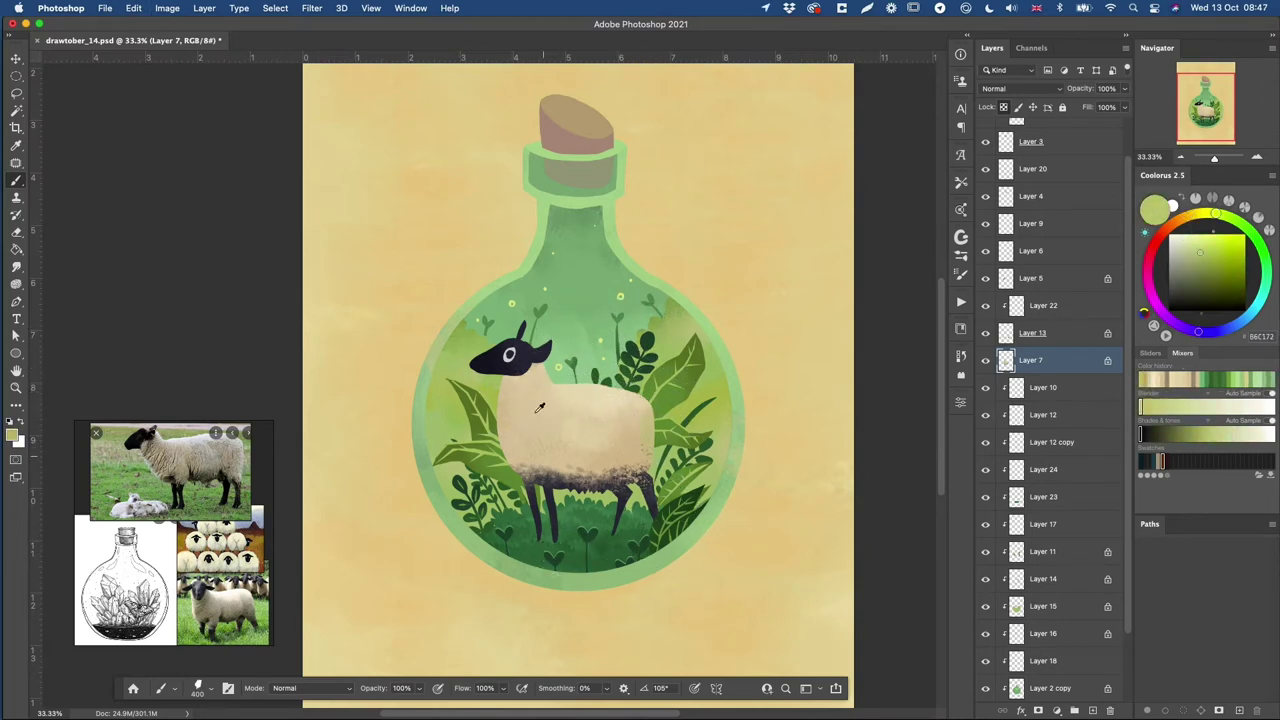
pyautogui.keyDown('alt'); pyautogui.click(497, 362); pyautogui.keyUp('alt')
pyautogui.press('super+minus')
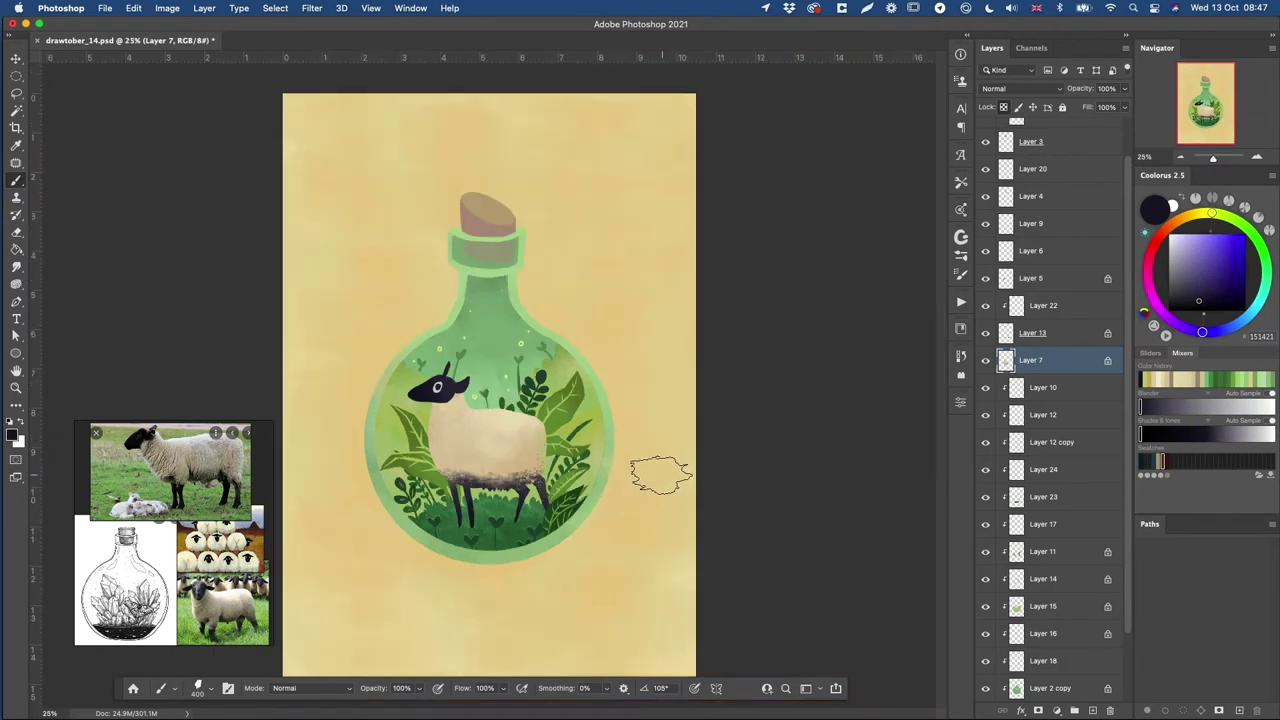
# - Reselect the sheep's Layer 7, sample the bottle's green #92C48D for reflected light on the fleece and undo the trial strokes
pyautogui.keyDown('super'); pyautogui.click(496, 414); pyautogui.keyUp('super')
pyautogui.keyDown('alt'); pyautogui.click(492, 518); pyautogui.keyUp('alt')
pyautogui.moveTo(540, 527); pyautogui.dragTo(553, 541)
pyautogui.press('super+z')
pyautogui.keyDown('alt'); pyautogui.click(519, 398); pyautogui.keyUp('alt')
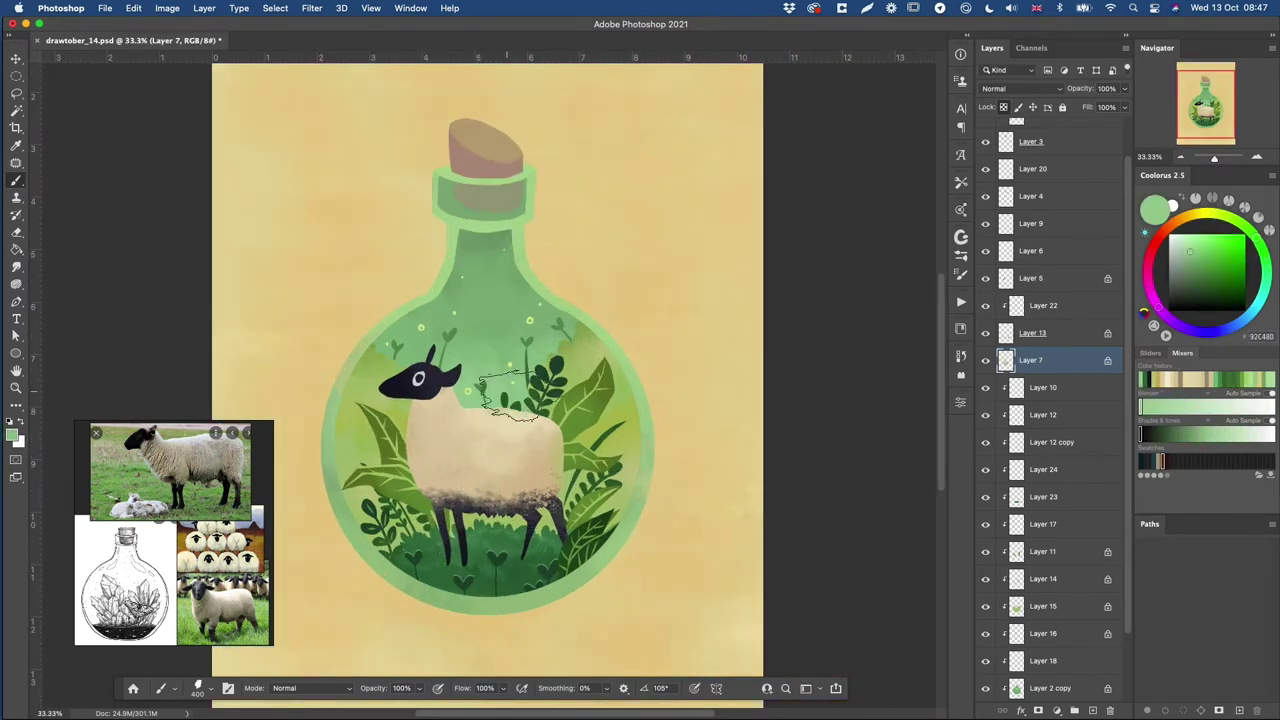
pyautogui.press('super+z')
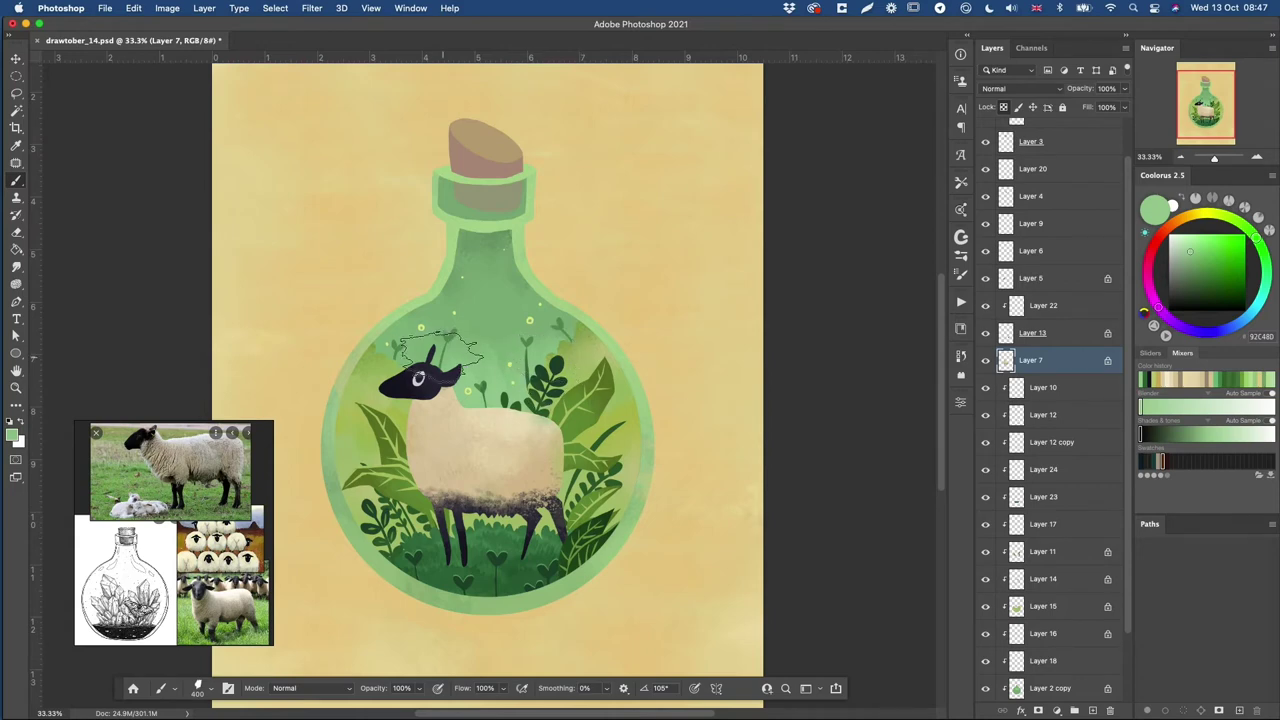
# - Add a new layer above the sheep's head, choose a fine 12 px brush and paint black shading inside the ear
pyautogui.keyDown('super'); pyautogui.click(428, 394); pyautogui.keyUp('super')
pyautogui.click(1093, 709)
pyautogui.rightClick(555, 386)
pyautogui.scroll(10, 675, 455)
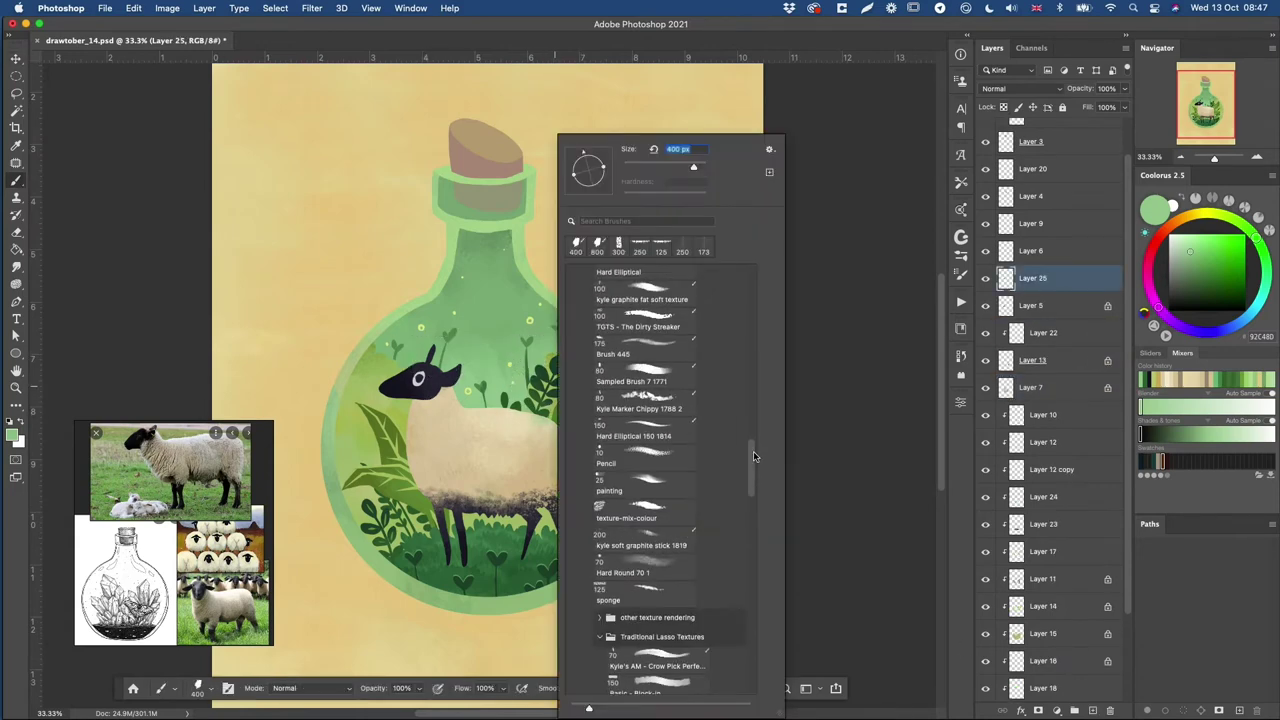
pyautogui.doubleClick(668, 565)
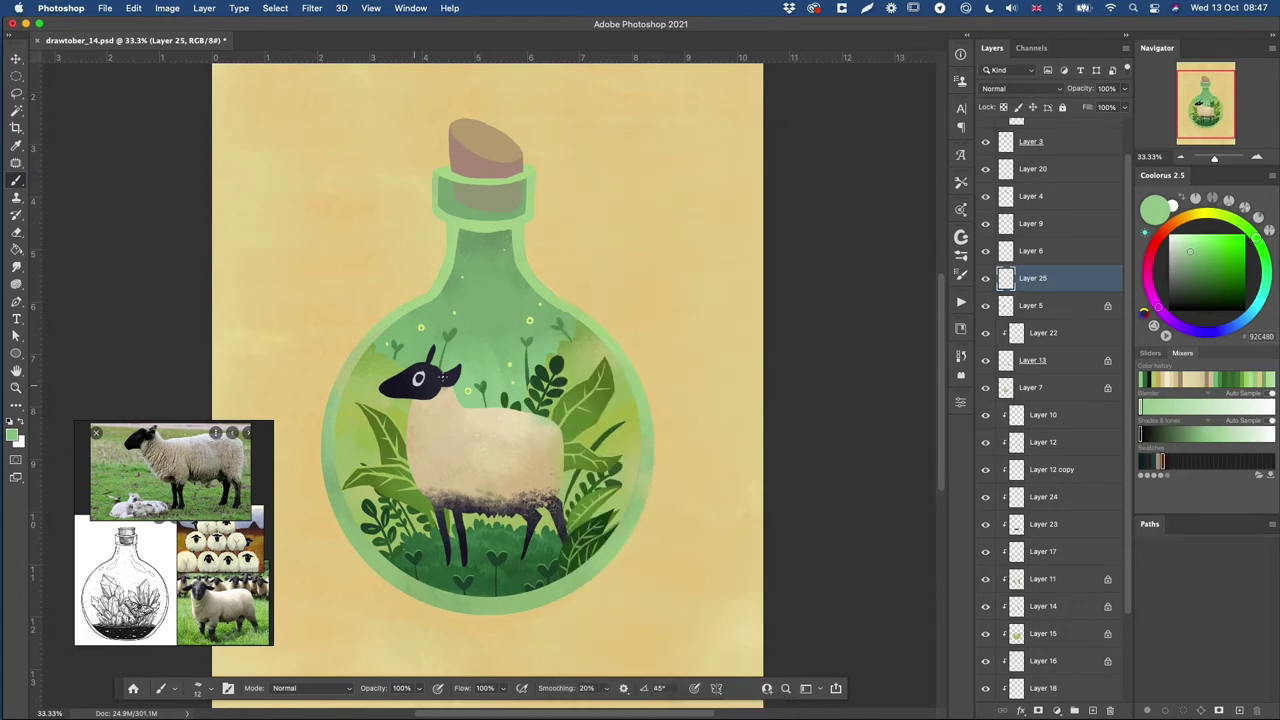
pyautogui.press('d')
pyautogui.moveTo(442, 372); pyautogui.dragTo(456, 378)
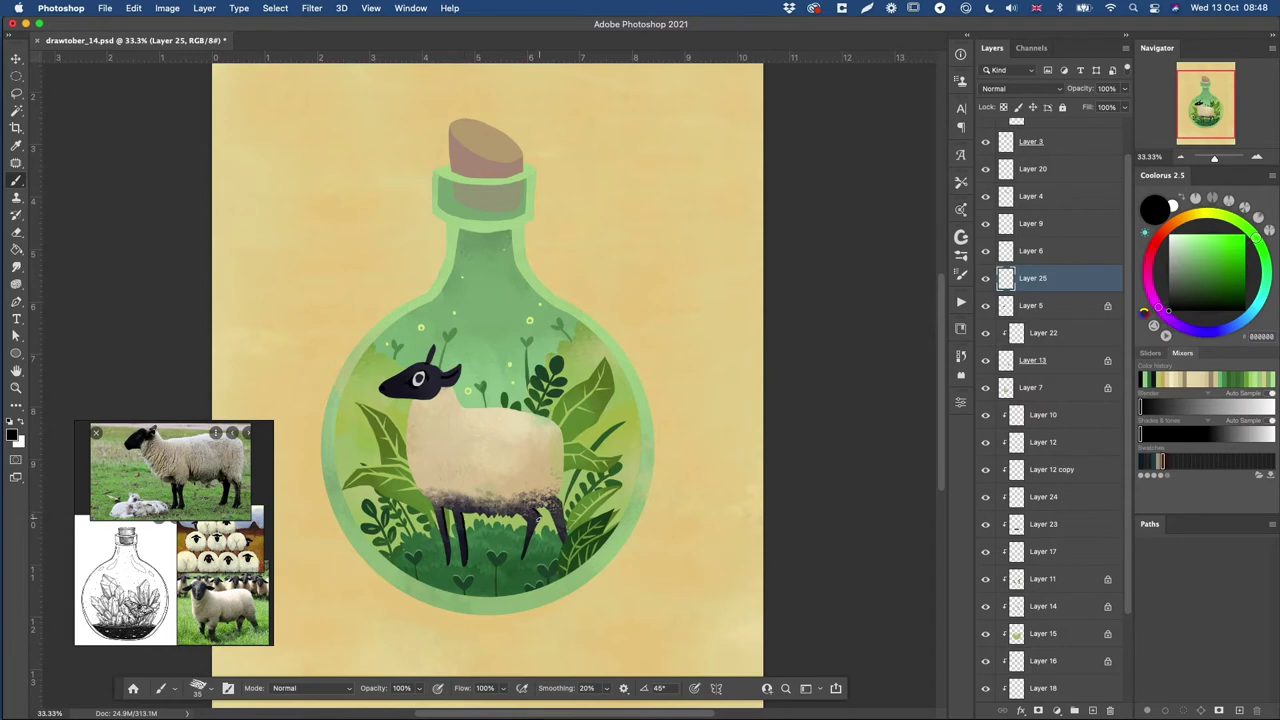
# - Undo the unwanted strokes and shade the sheep's legs with black and sampled tones on Layer 25 with a 35 px brush
pyautogui.press('super+z')
pyautogui.scroll(-1, 551, 502)
pyautogui.scroll(1, 556, 467)
pyautogui.press('e')
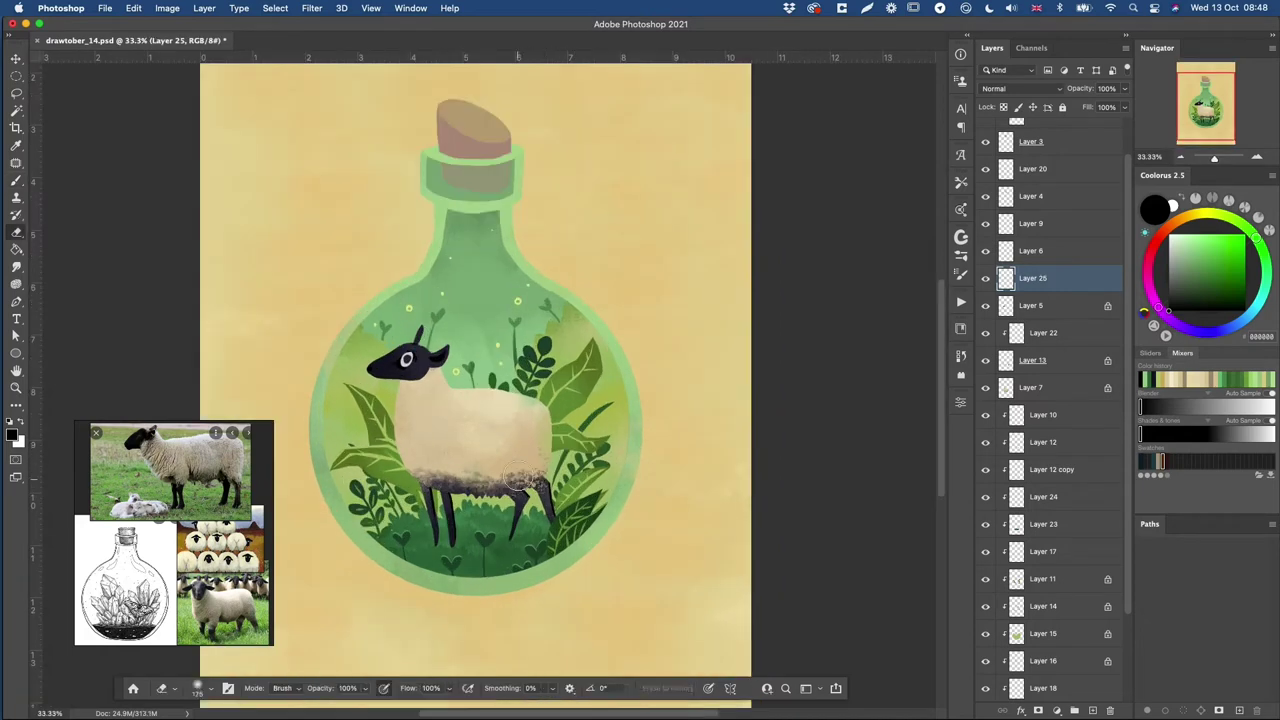
pyautogui.press('b')
pyautogui.keyDown('alt'); pyautogui.click(514, 494); pyautogui.keyUp('alt')
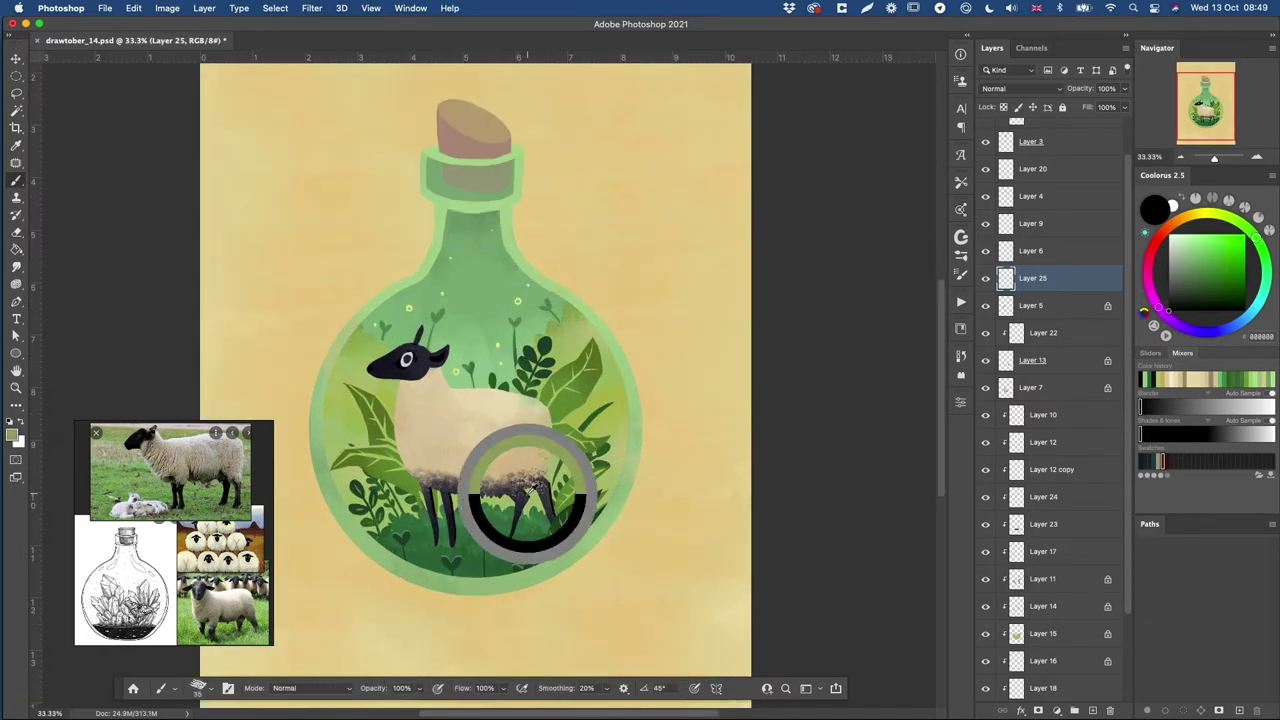
pyautogui.keyDown('alt'); pyautogui.click(455, 491); pyautogui.keyUp('alt')
pyautogui.press('super+z')
pyautogui.keyDown('alt'); pyautogui.click(431, 491); pyautogui.keyUp('alt')
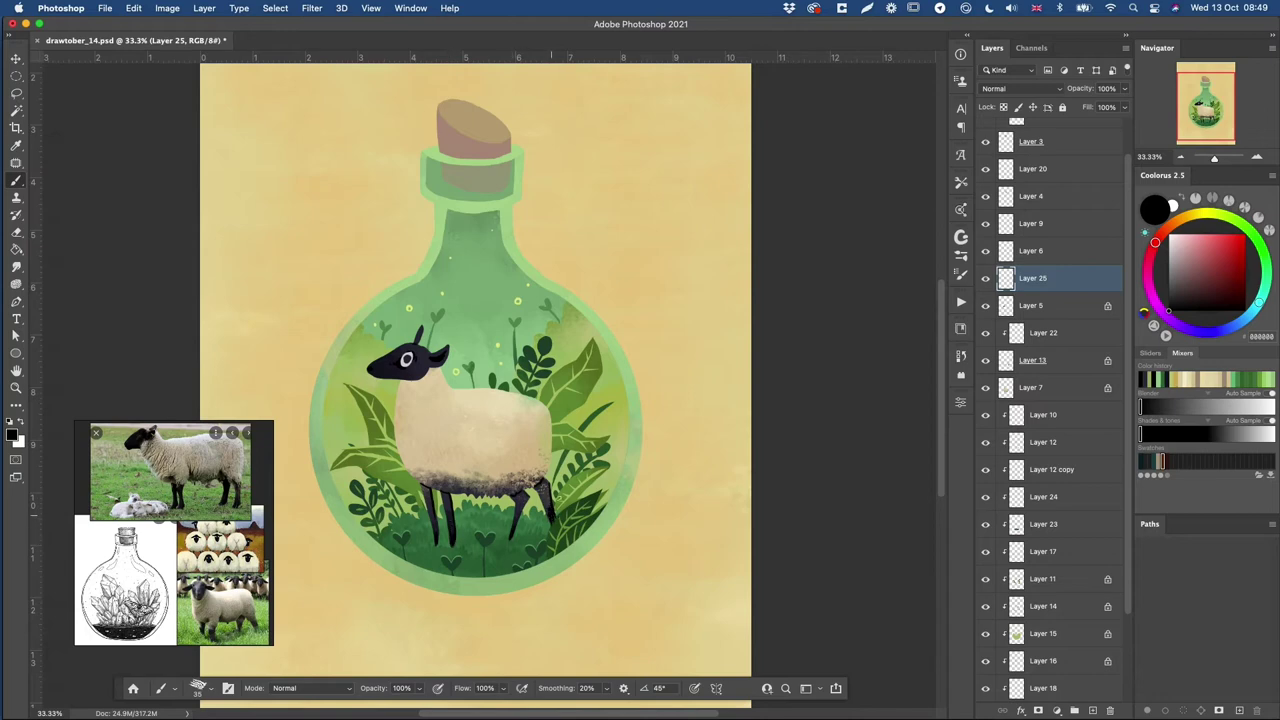
# - Load the plants of Layer 13 as a selection, invert it, check Layer 5's visibility and return to Layer 25
pyautogui.moveTo(1011, 281)
pyautogui.mouseDown()
pyautogui.moveTo(1008, 338)
pyautogui.moveTo(1006, 268)
pyautogui.mouseUp()
pyautogui.press('v')
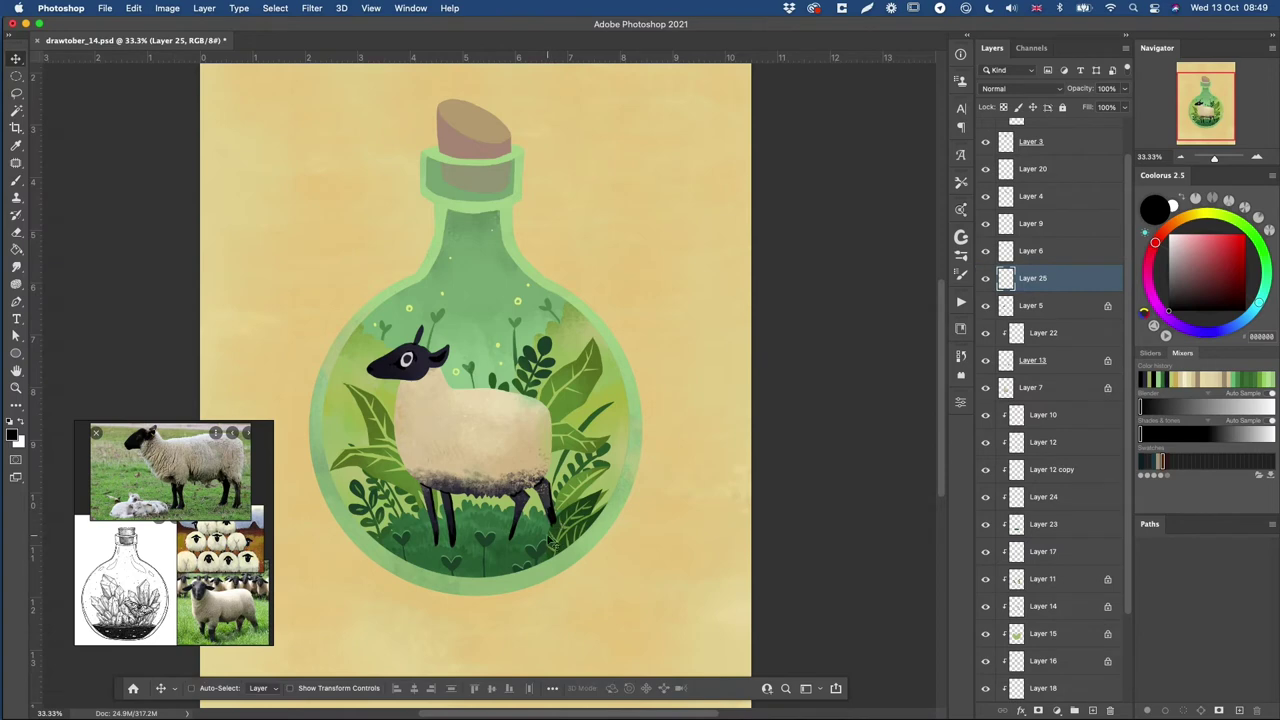
pyautogui.press('r')
pyautogui.press('v')
pyautogui.click(1009, 364)
pyautogui.keyDown('super'); pyautogui.click(1009, 364); pyautogui.keyUp('super')
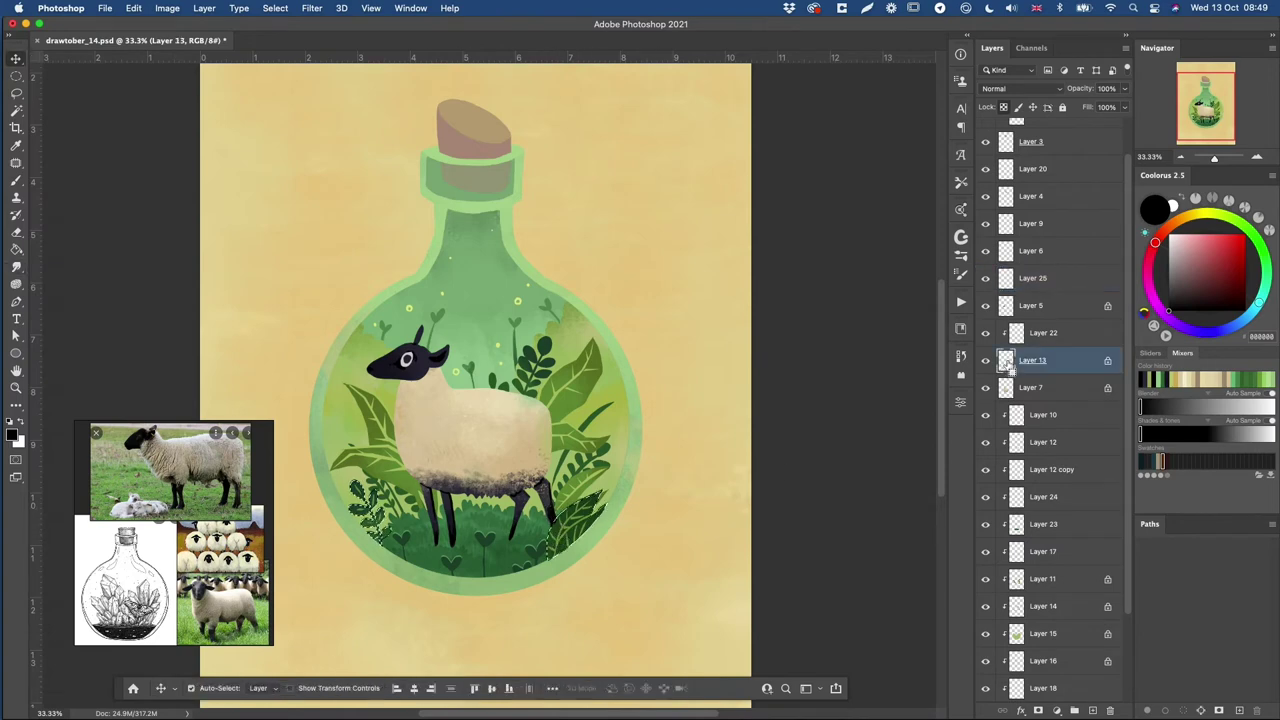
pyautogui.click(986, 305)
pyautogui.click(986, 305)
pyautogui.click(1013, 281)
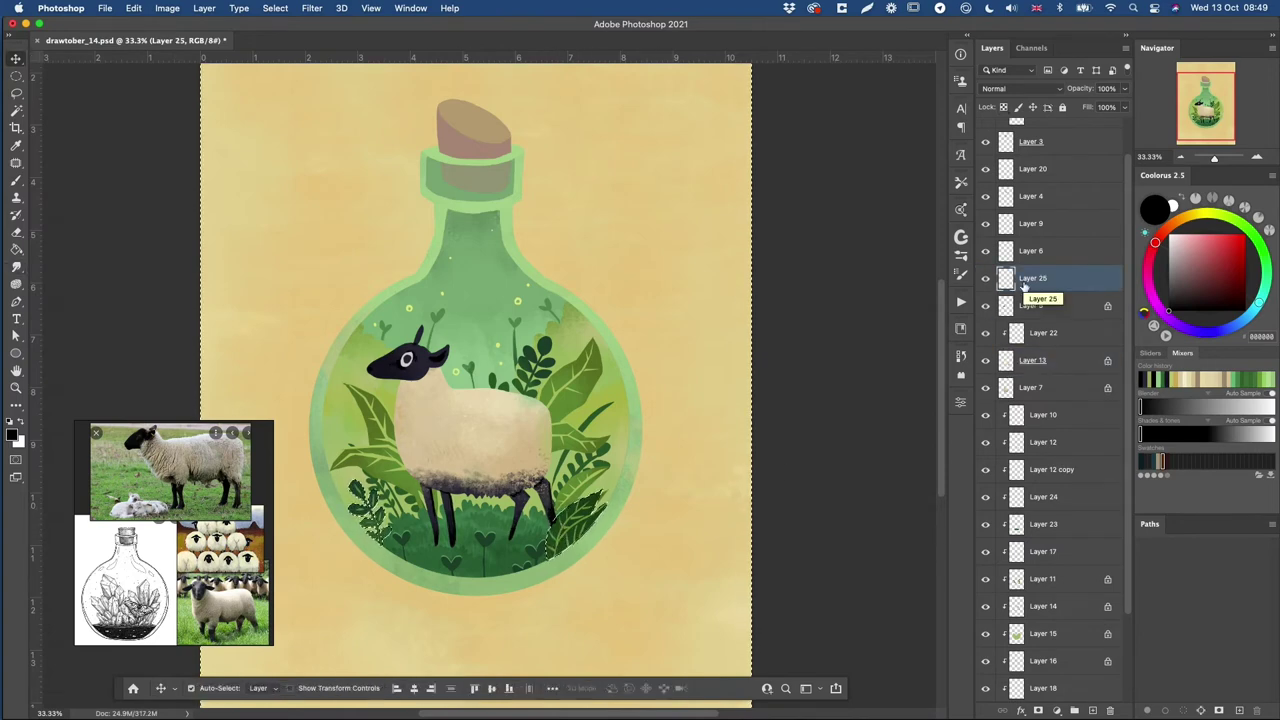
# - Brush fine wool strokes over the sheep's neck and back on Layer 25 at 35 px with sampled cream tones such as #F4EBD2
pyautogui.press('b')
pyautogui.keyDown('alt'); pyautogui.click(491, 404); pyautogui.keyUp('alt')
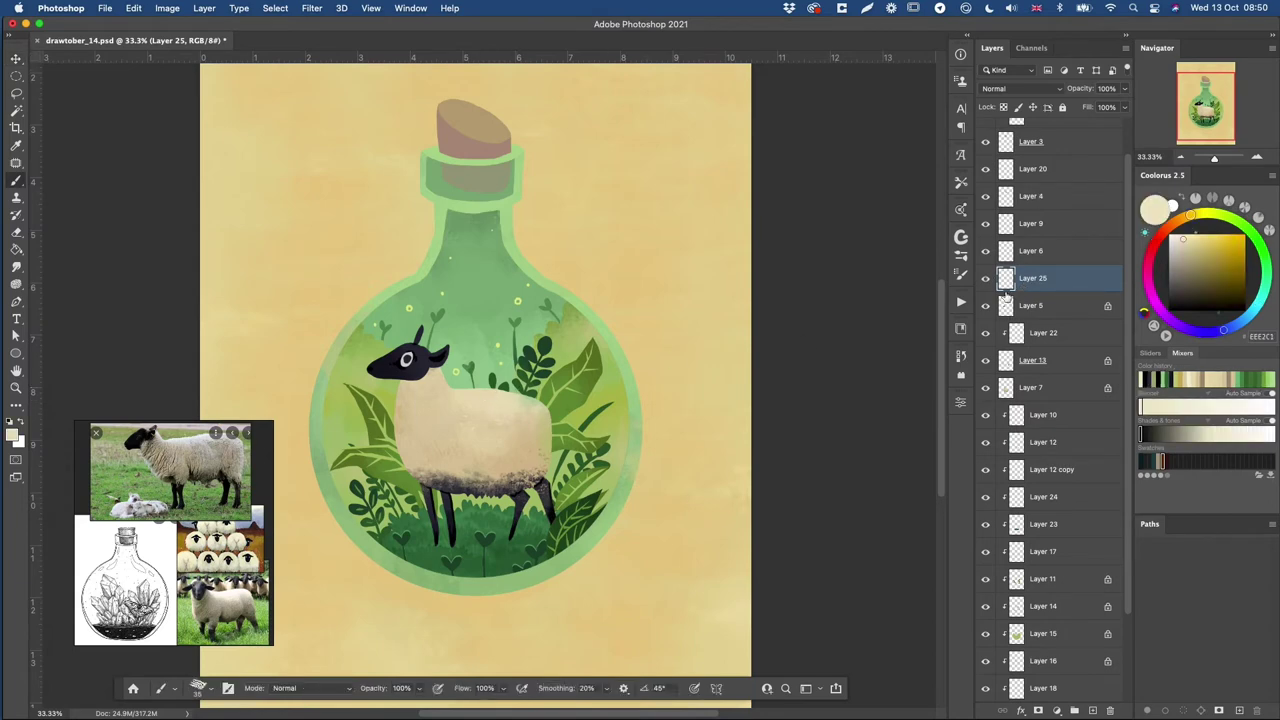
pyautogui.keyDown('alt'); pyautogui.click(441, 388); pyautogui.keyUp('alt')
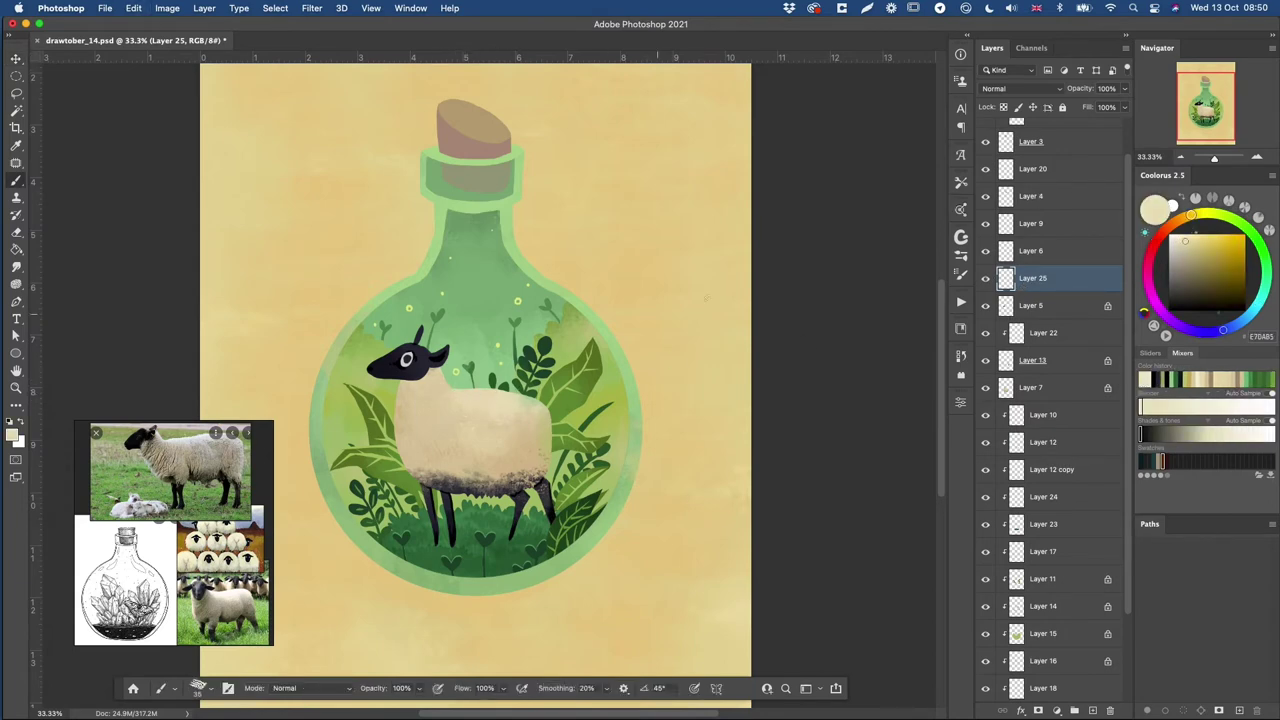
pyautogui.keyDown('alt'); pyautogui.click(459, 365); pyautogui.keyUp('alt')
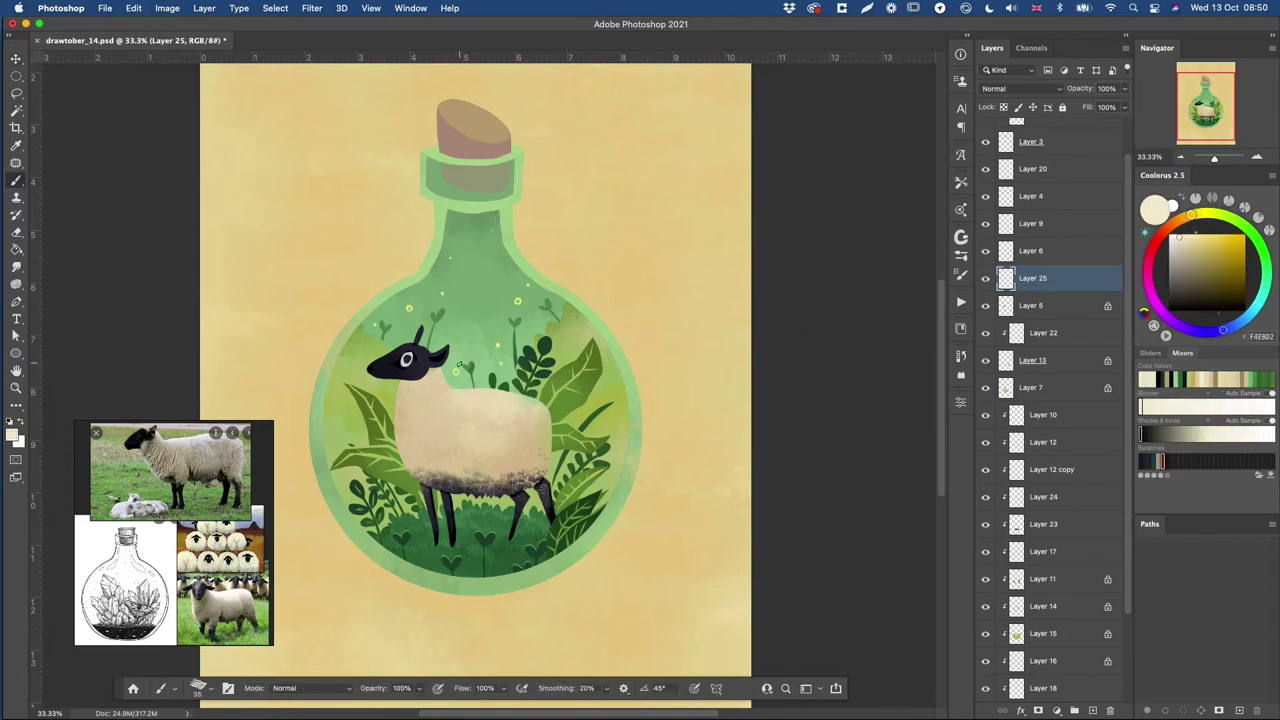
pyautogui.keyDown('alt'); pyautogui.click(525, 407); pyautogui.keyUp('alt')
pyautogui.keyDown('alt'); pyautogui.click(417, 467); pyautogui.keyUp('alt')
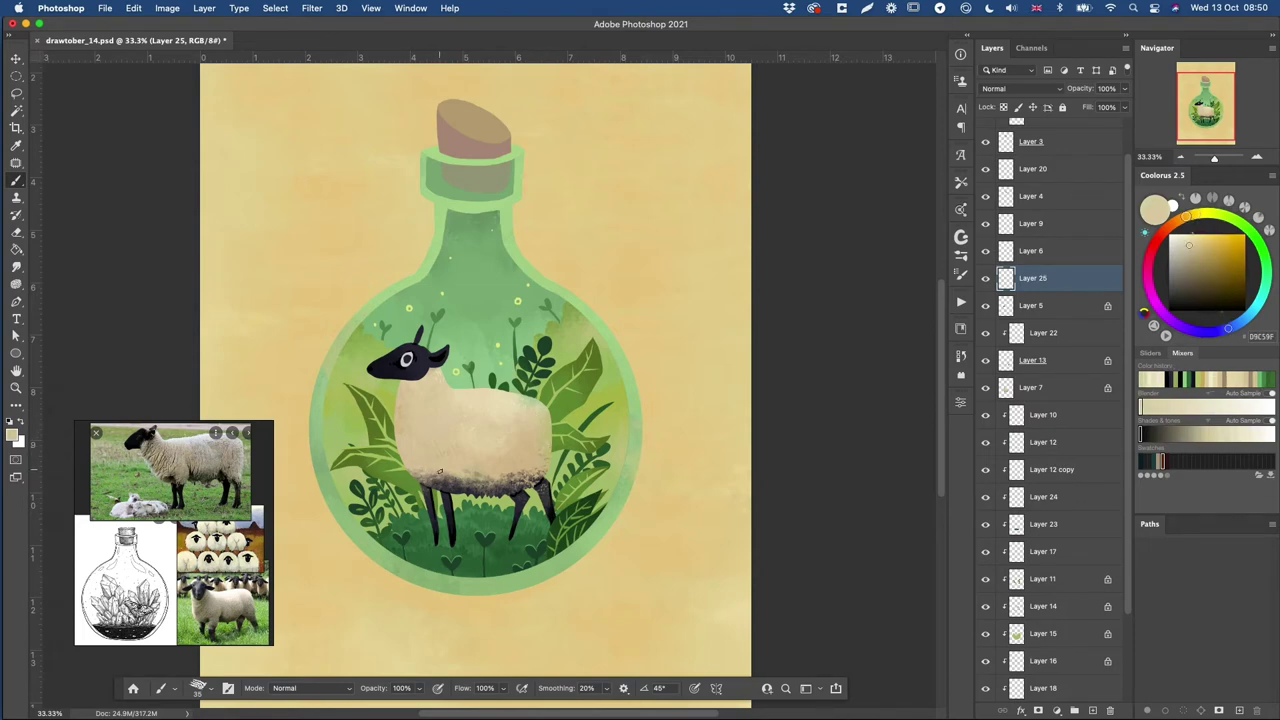
# - Paint wool strands along the belly edge and chest with sampled beige tones such as #CEB58D, undoing the unwanted stroke
pyautogui.keyDown('alt'); pyautogui.click(468, 471); pyautogui.keyUp('alt')
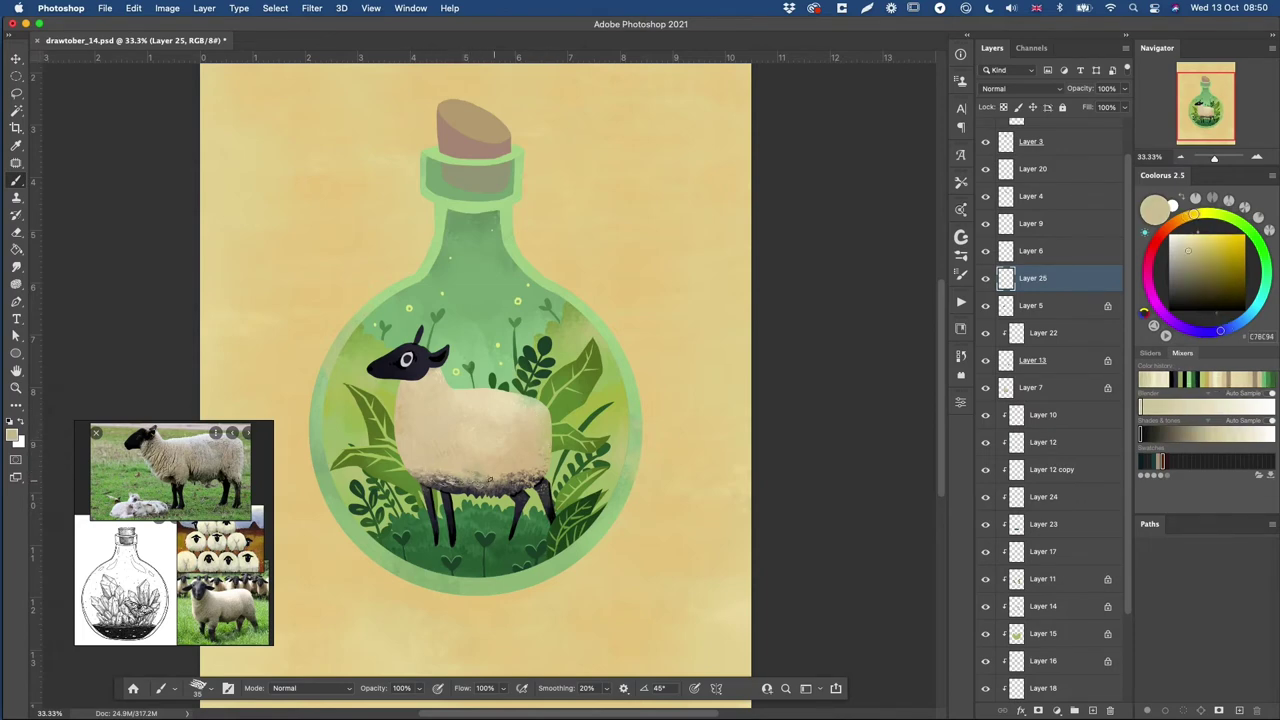
pyautogui.keyDown('alt'); pyautogui.click(497, 483); pyautogui.keyUp('alt')
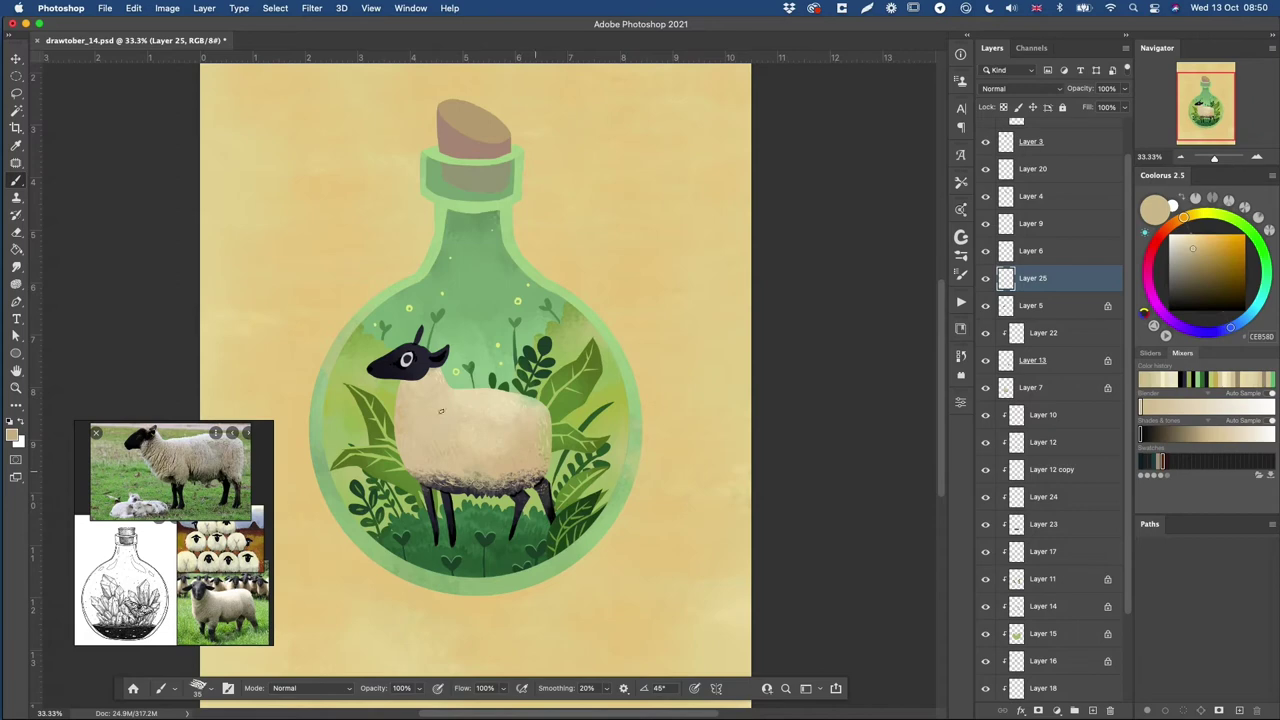
pyautogui.keyDown('alt'); pyautogui.click(440, 410); pyautogui.keyUp('alt')
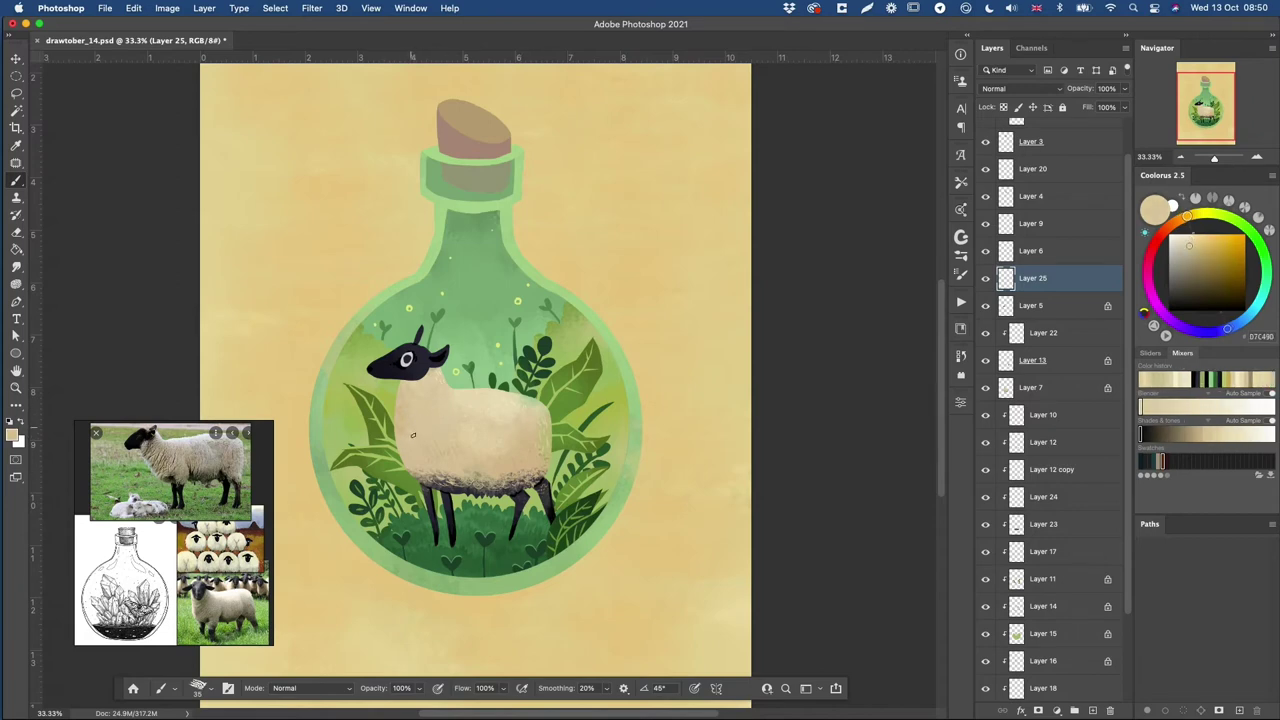
pyautogui.keyDown('alt'); pyautogui.click(438, 376); pyautogui.keyUp('alt')
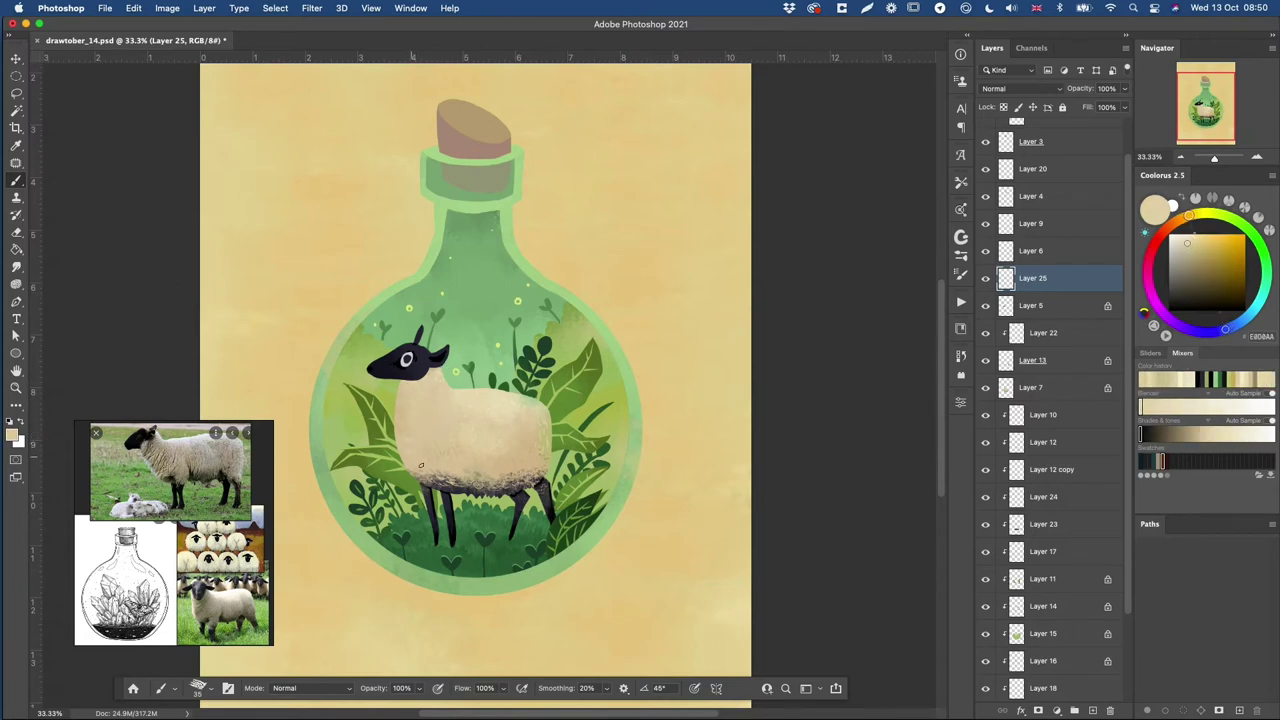
pyautogui.press('super+z')
pyautogui.keyDown('alt'); pyautogui.click(541, 427); pyautogui.keyUp('alt')
# - Try a dark #292838 stroke where the sheep's head meets the neck and undo it
pyautogui.keyDown('alt'); pyautogui.click(424, 371); pyautogui.keyUp('alt')
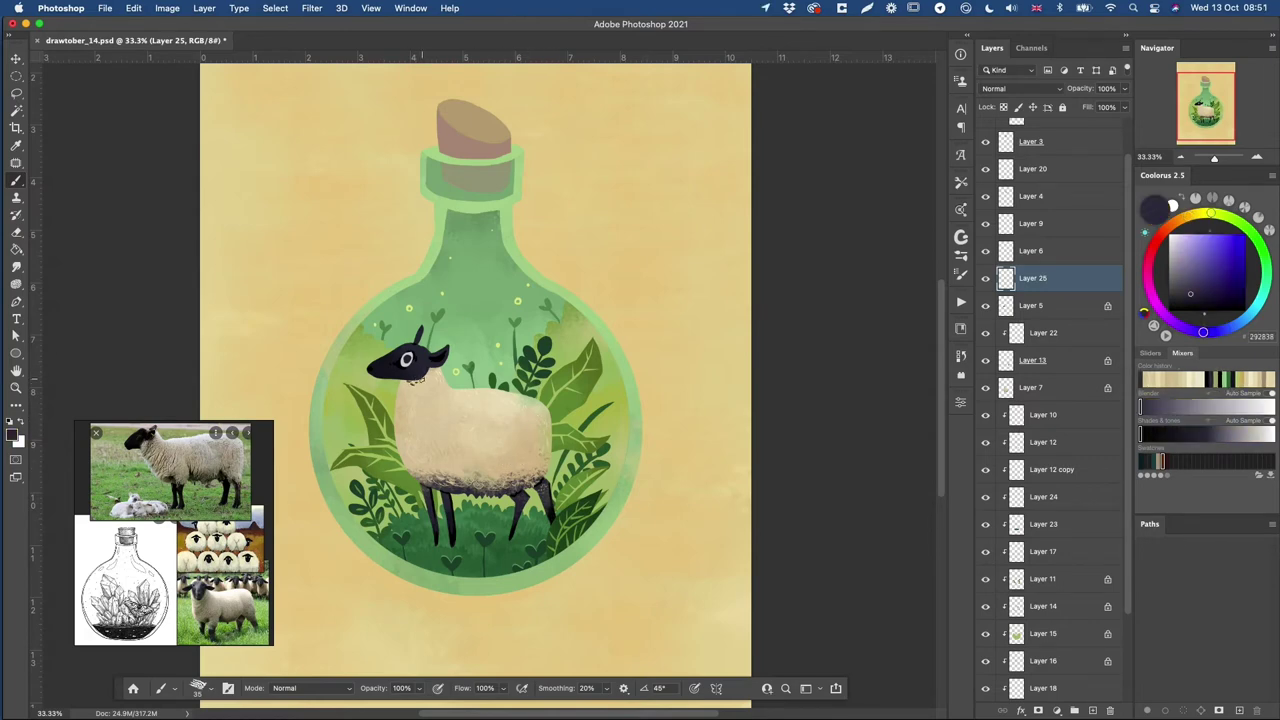
pyautogui.press('super+minus')
pyautogui.press('super+minus')
pyautogui.press('super+z')
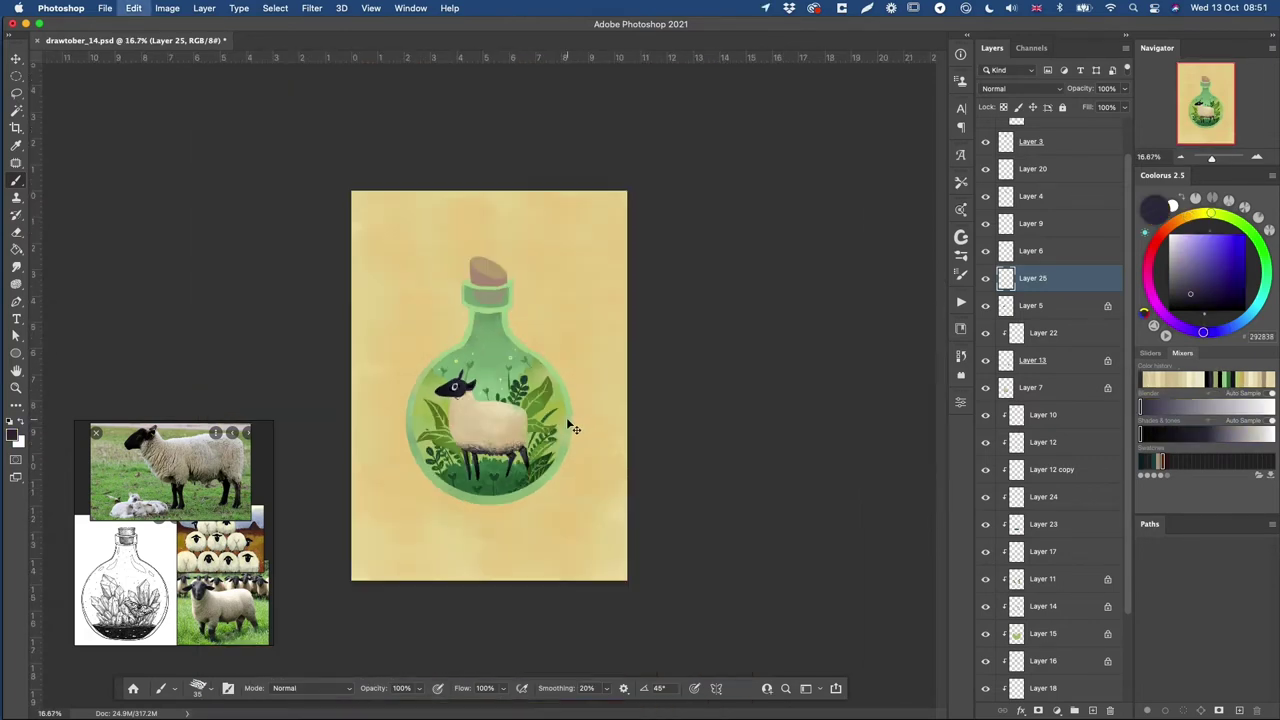
pyautogui.press('super+plus')
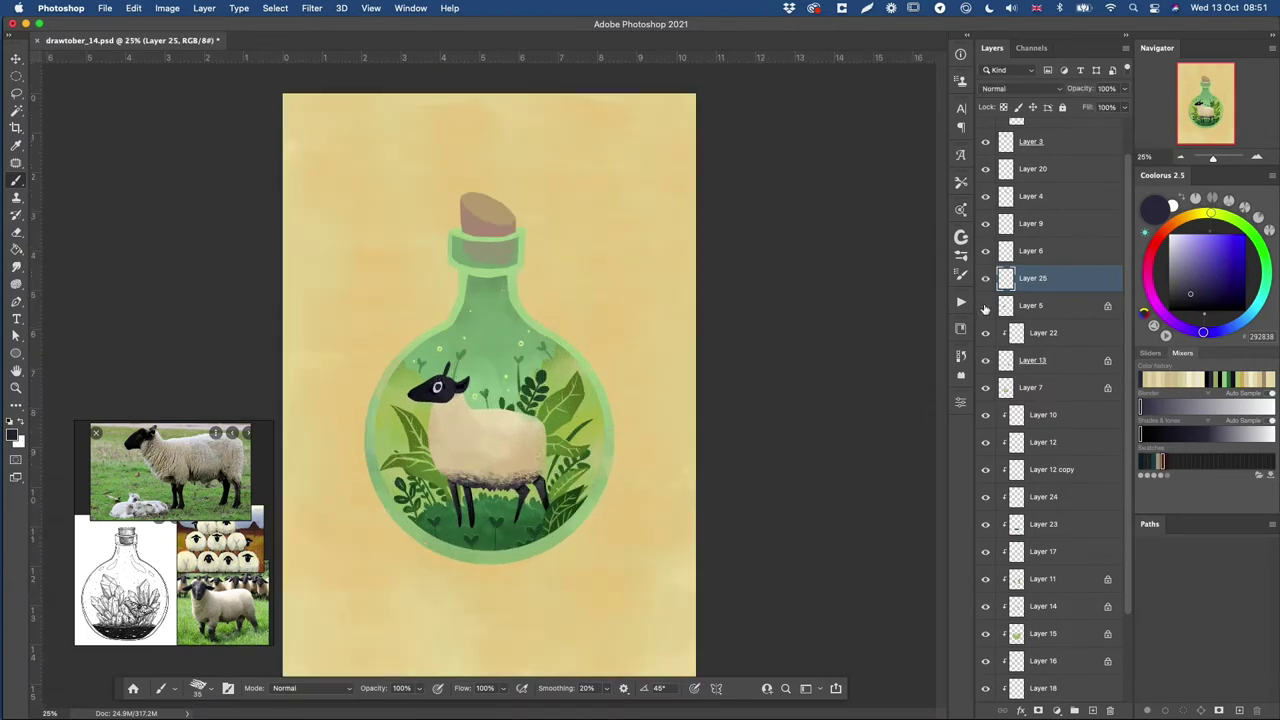
# - Select the sheep's Layer 7 and brush dark #2A2939 over the top of the hind leg, sampling the leg tones
pyautogui.keyDown('super'); pyautogui.click(538, 487); pyautogui.keyUp('super')
pyautogui.keyDown('alt'); pyautogui.click(538, 487); pyautogui.keyUp('alt')
pyautogui.press('super+plus')
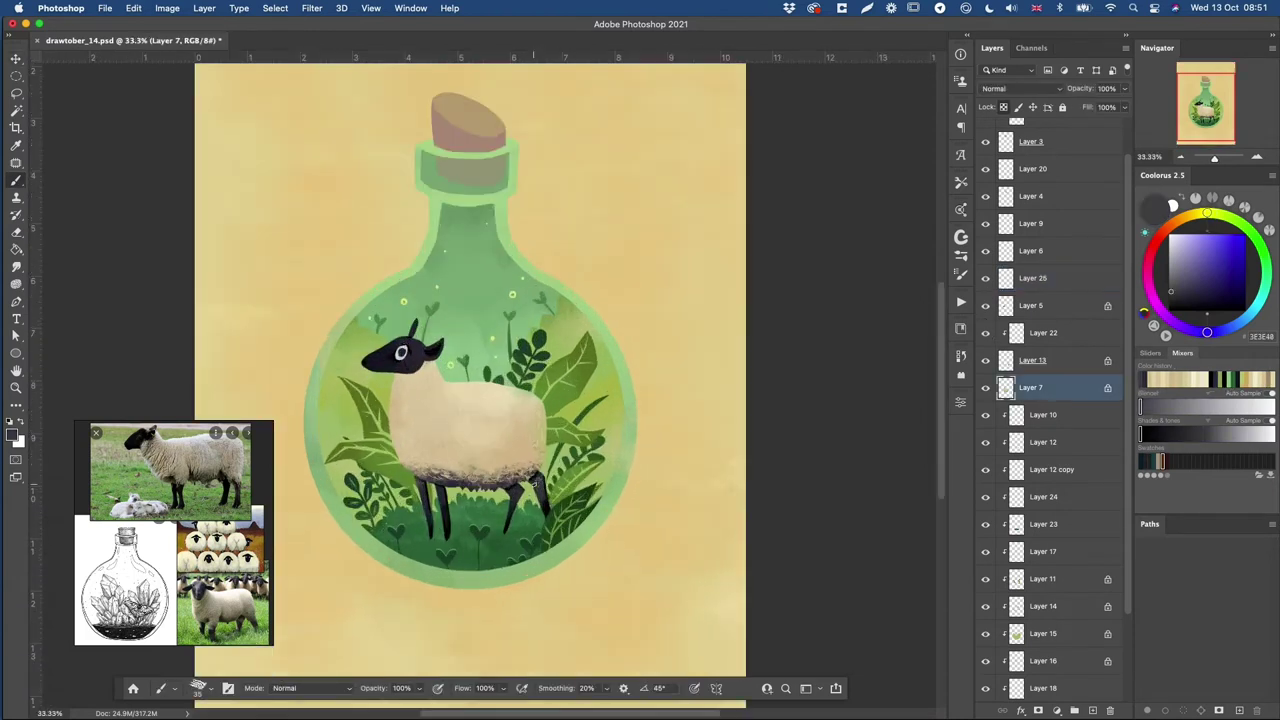
pyautogui.keyDown('alt'); pyautogui.click(521, 487); pyautogui.keyUp('alt')
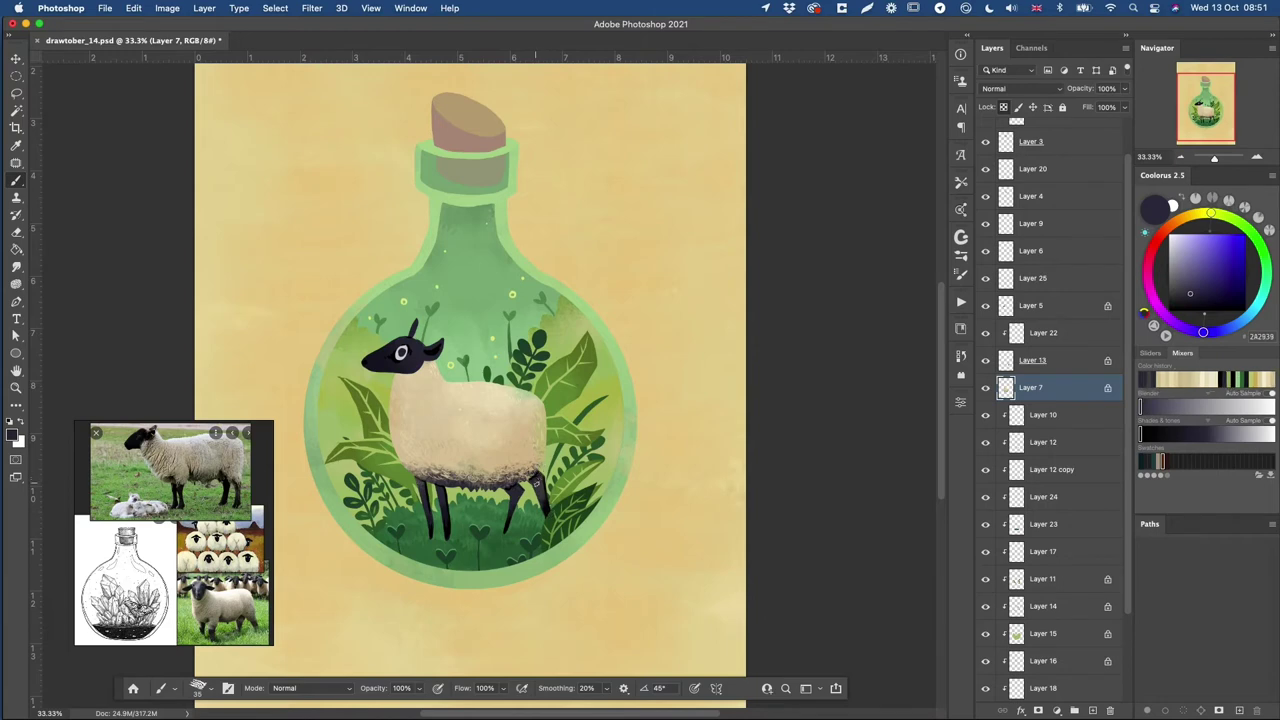
# - Choose a different textured brush, reduce it to 50 px and rework the rear fleece edge on Layer 7 with sampled tan
pyautogui.rightClick(538, 477)
pyautogui.moveTo(738, 397); pyautogui.dragTo(738, 413)
pyautogui.click(632, 646)
pyautogui.click(527, 610)
pyautogui.press('[')
pyautogui.press('[')
pyautogui.press('[')
pyautogui.keyDown('alt'); pyautogui.click(536, 458); pyautogui.keyUp('alt')
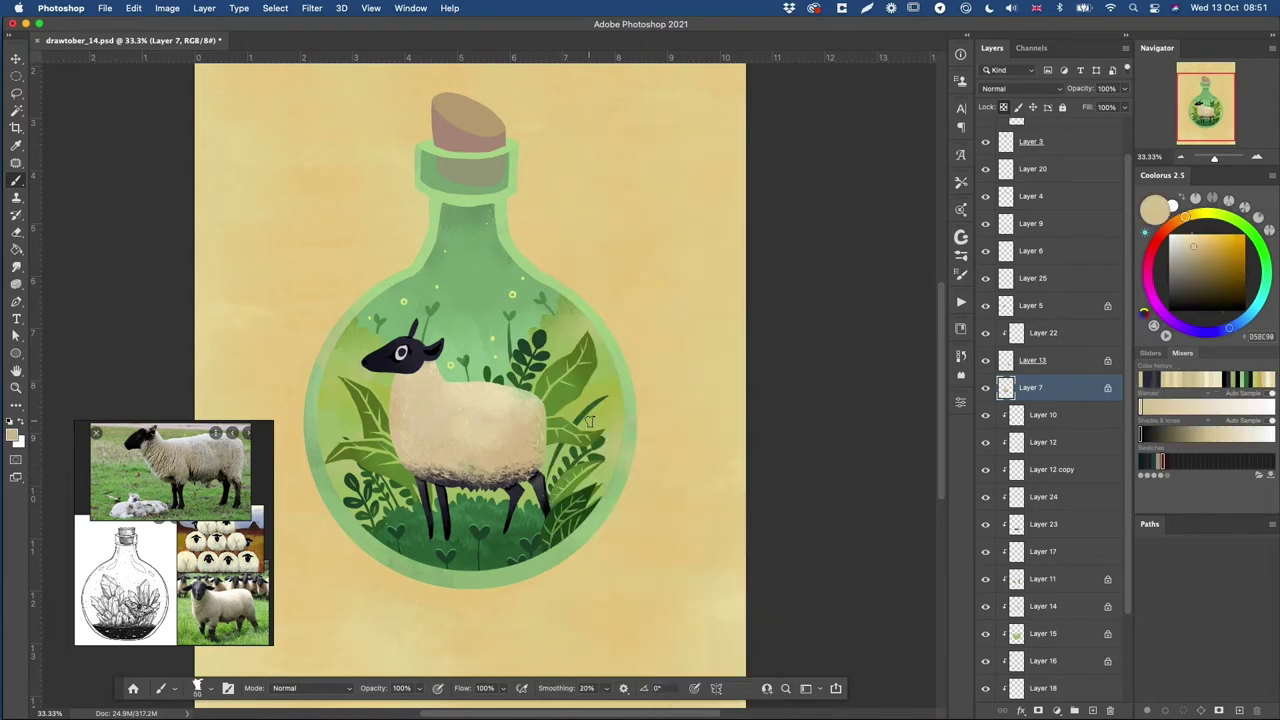
# - Select Layer 9 at the bottle's edge and try to darken it with a near-black fill and a lower Hue/Saturation lightness
pyautogui.keyDown('super'); pyautogui.click(625, 452); pyautogui.keyUp('super')
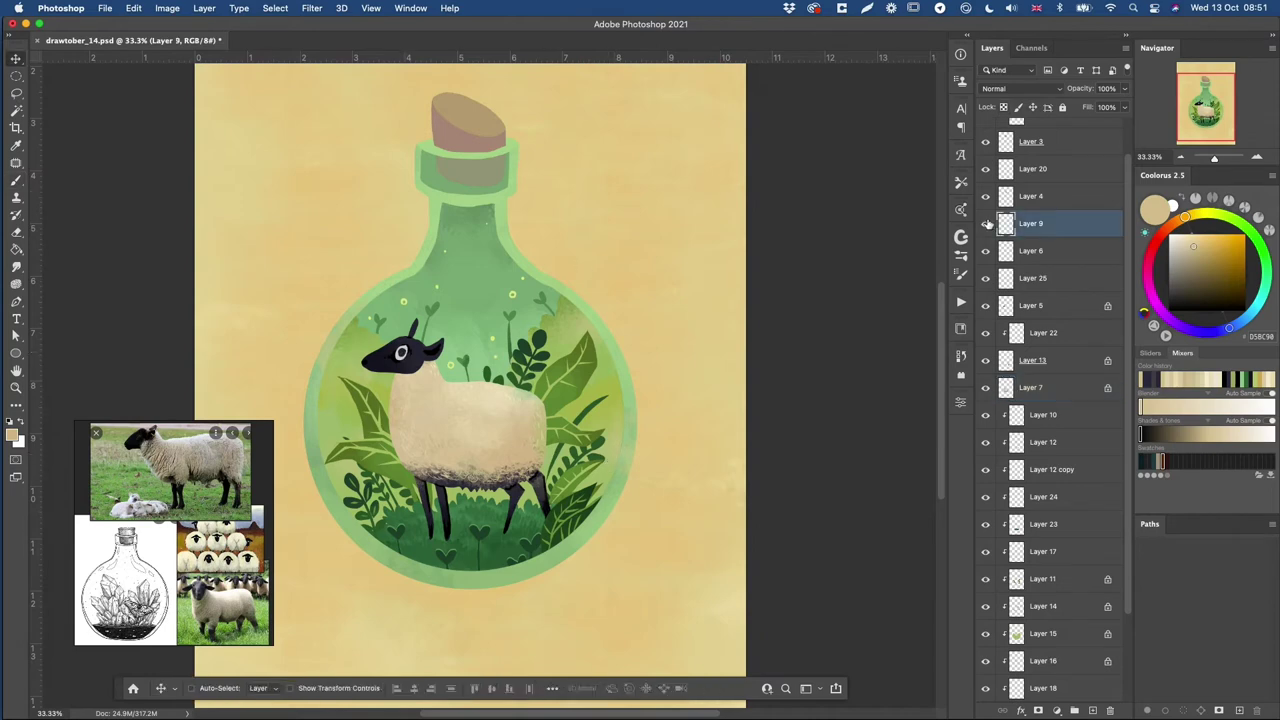
pyautogui.click(1171, 307)
pyautogui.hotkey('shift', 'BackSpace')
pyautogui.click(562, 297)
pyautogui.press('super+u')
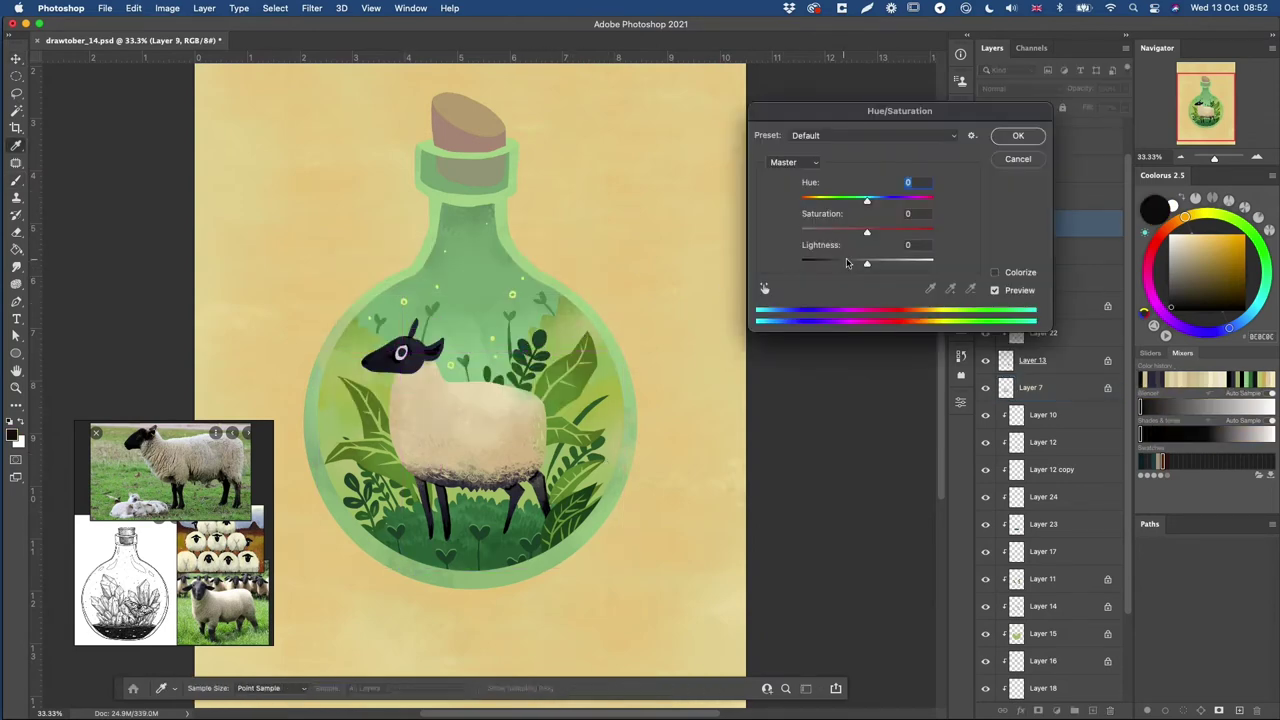
pyautogui.moveTo(866, 263); pyautogui.dragTo(799, 262)
pyautogui.press('Return')
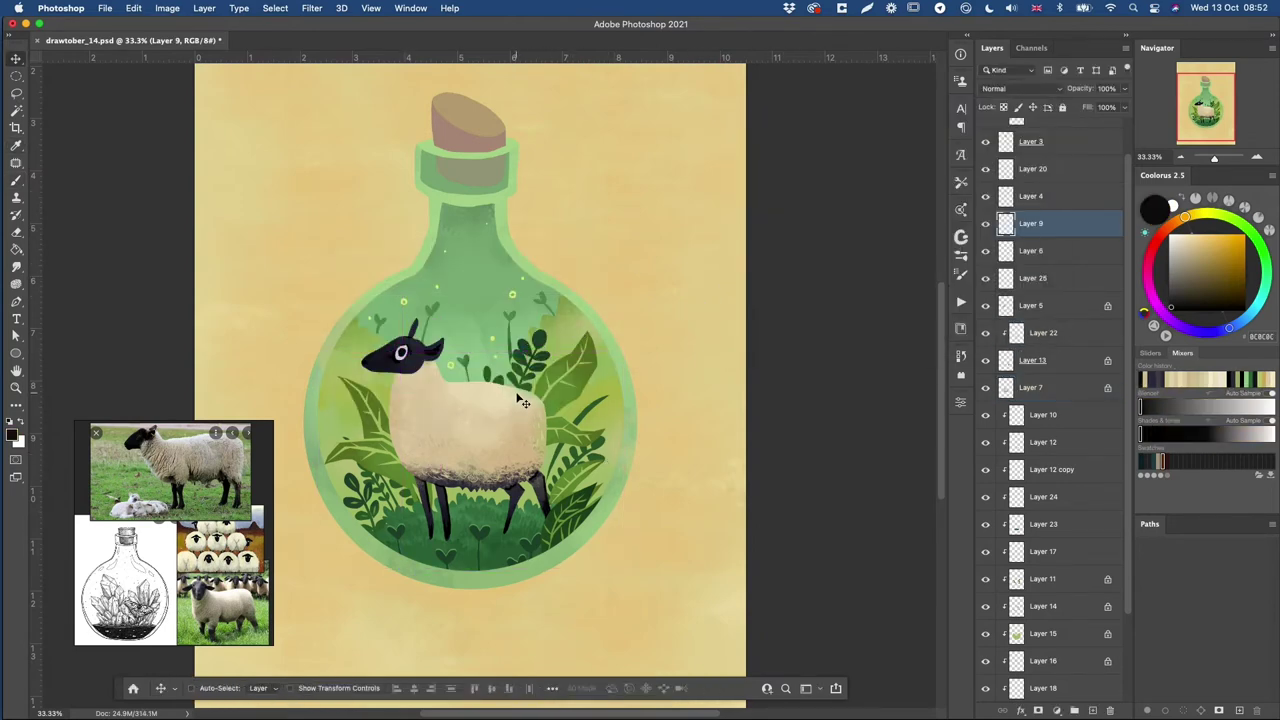
# - Select the sheep's head layer, Layer 5, and brush lighter #3C3B4E texture around the ear
pyautogui.keyDown('super'); pyautogui.click(430, 358); pyautogui.keyUp('super')
pyautogui.press('b')
pyautogui.keyDown('alt'); pyautogui.click(432, 354); pyautogui.keyUp('alt')
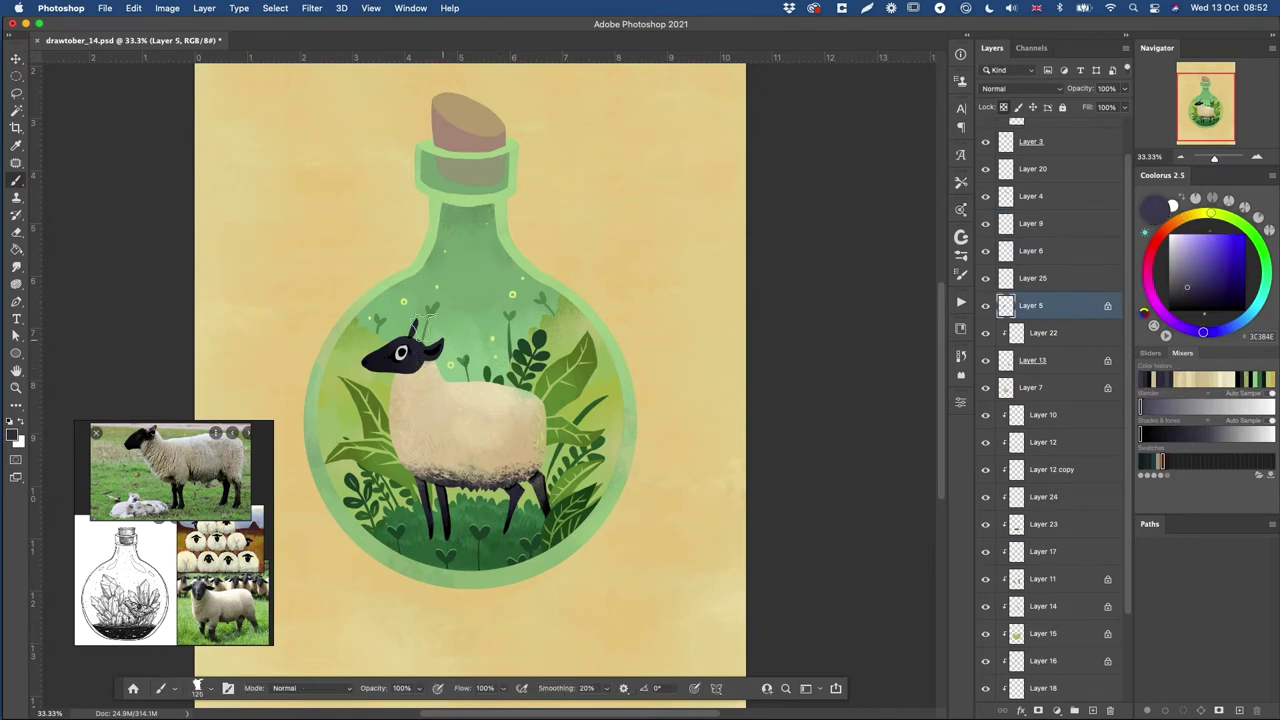
pyautogui.moveTo(436, 354); pyautogui.dragTo(437, 340)
pyautogui.keyDown('alt'); pyautogui.click(455, 299); pyautogui.keyUp('alt')
pyautogui.click(1016, 281)
pyautogui.press('e')
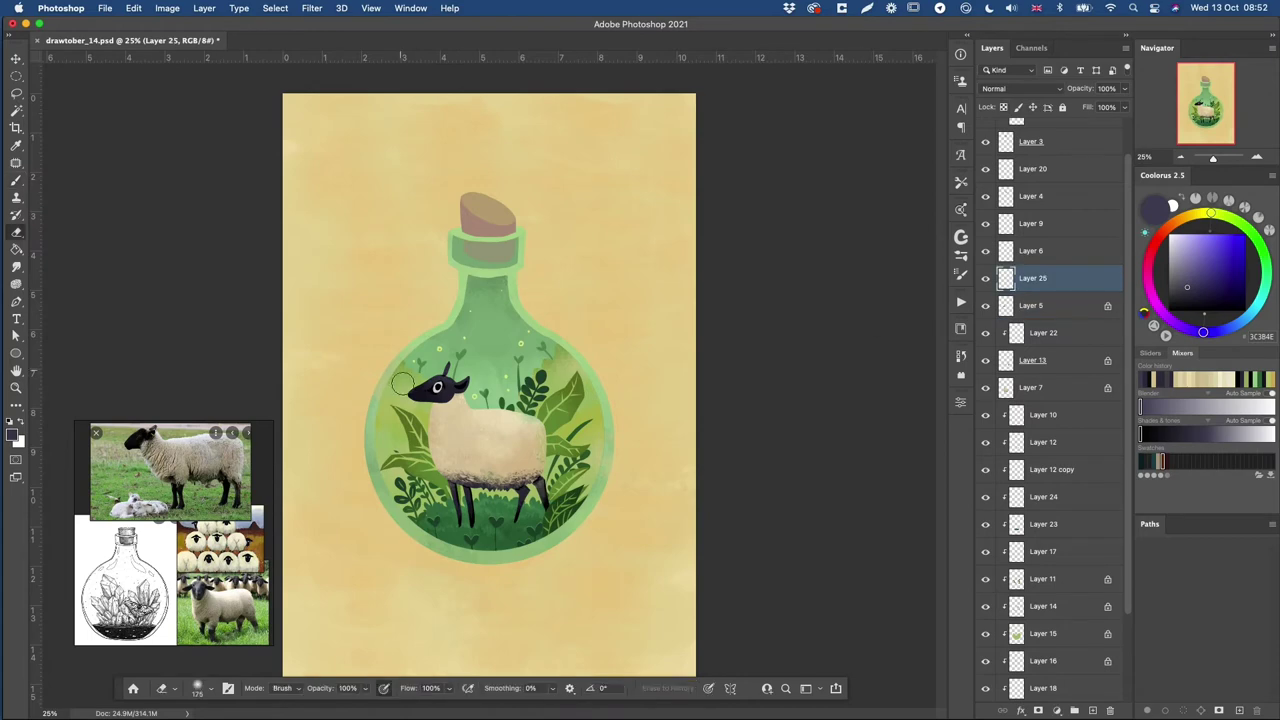
pyautogui.click(1007, 307)
pyautogui.press('l')
pyautogui.moveTo(414, 406); pyautogui.dragTo(427, 400)
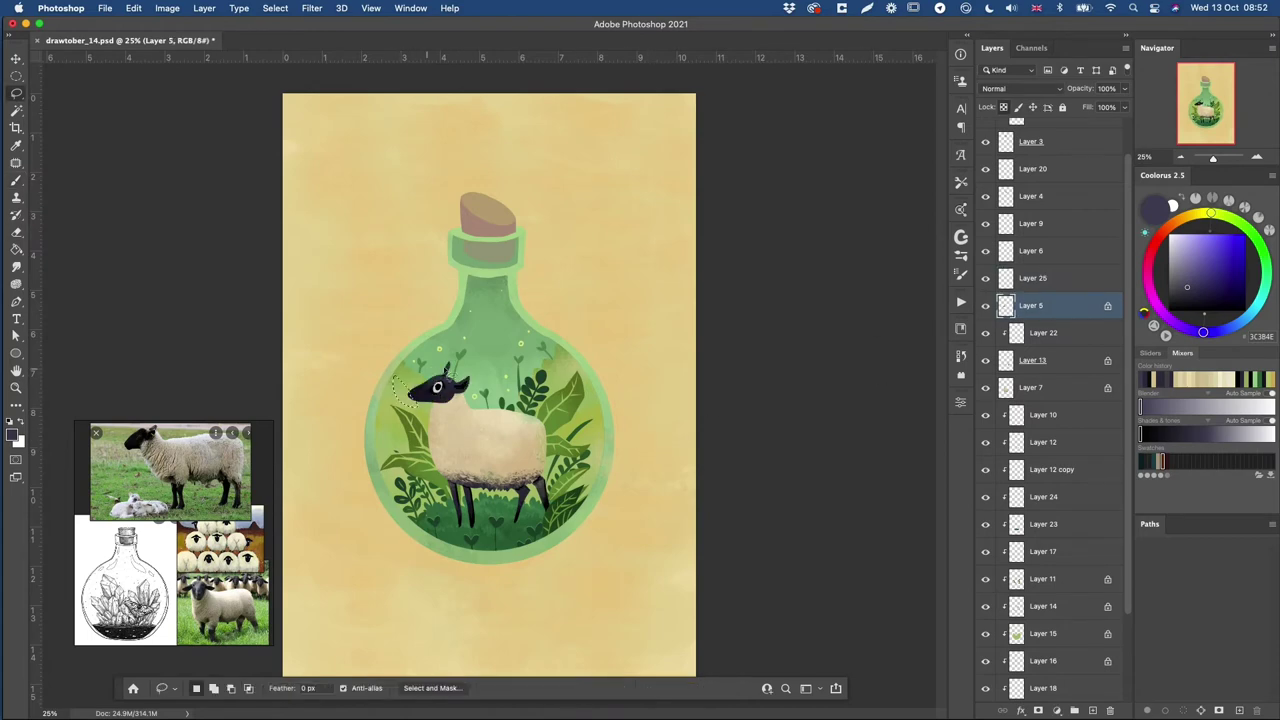
pyautogui.press('super+d')
# - Toggle Layer 25's visibility to check it and erase on it around the sheep's muzzle with a 50 px hard eraser
pyautogui.click(987, 280)
pyautogui.click(987, 280)
pyautogui.click(1010, 281)
pyautogui.press('e')
pyautogui.rightClick(596, 374)
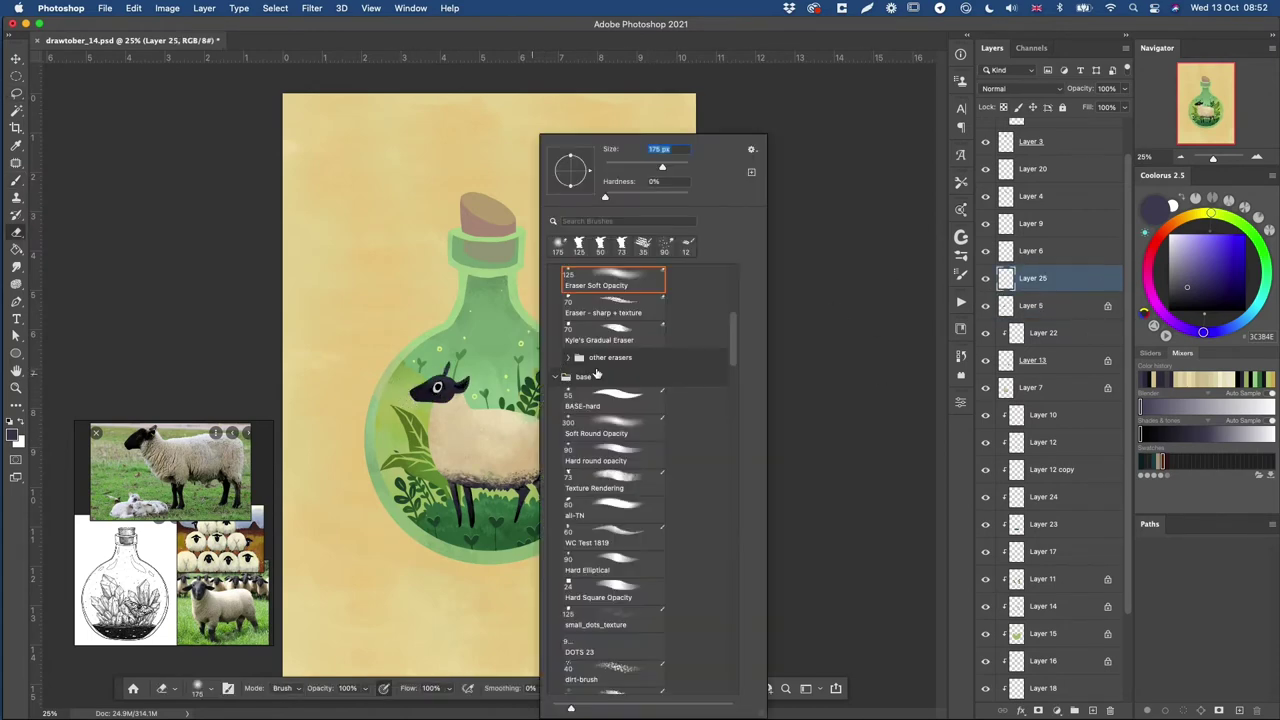
pyautogui.scroll(2, 680, 328)
pyautogui.click(620, 341)
pyautogui.click(410, 387)
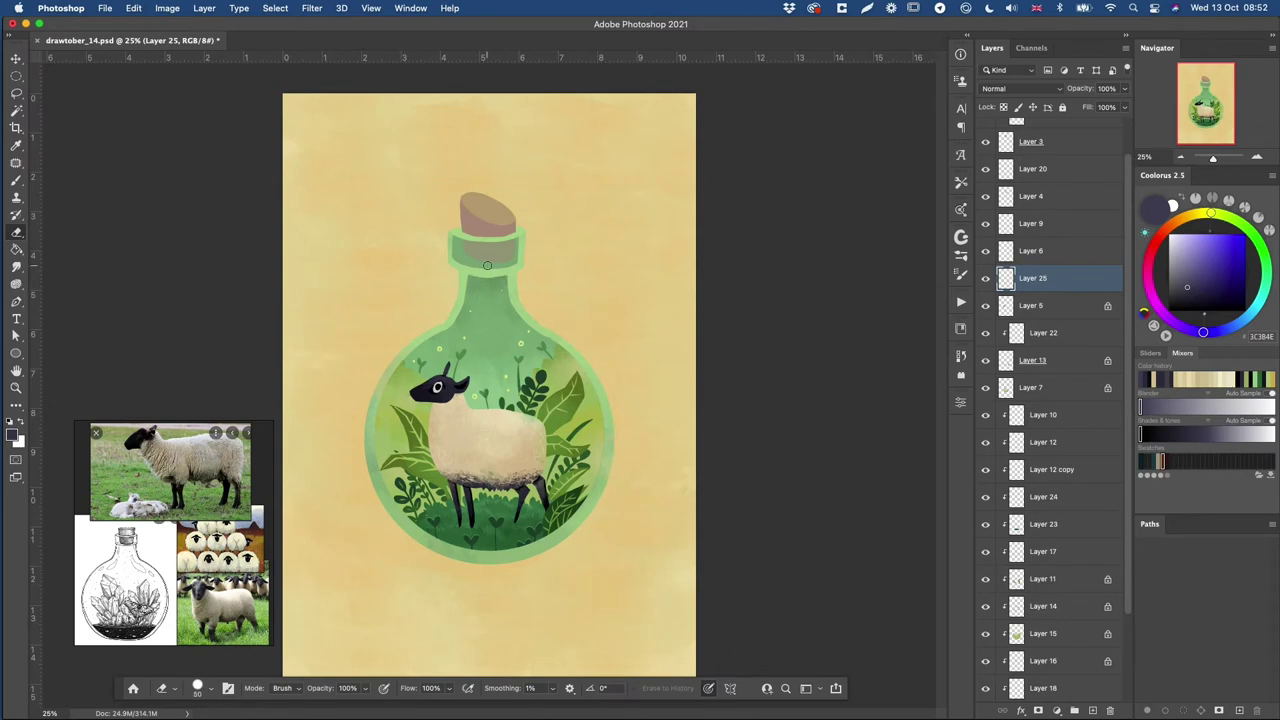
pyautogui.scroll(1, 455, 368)
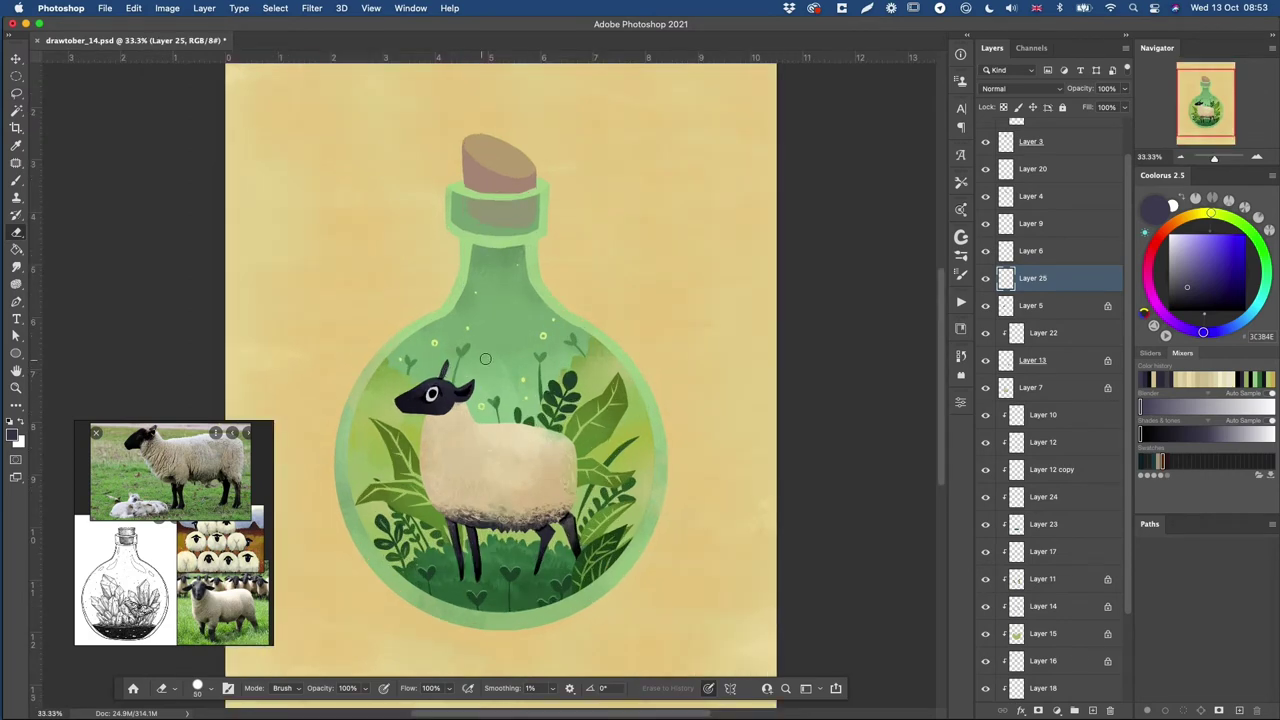
# - Select the cork's Layer 3, lock its transparent pixels and brush sampled brown #977867 texture along the cork's side
pyautogui.moveTo(508, 368); pyautogui.dragTo(555, 391)
pyautogui.press('v')
pyautogui.click(531, 226)
pyautogui.click(1004, 107)
pyautogui.press('b')
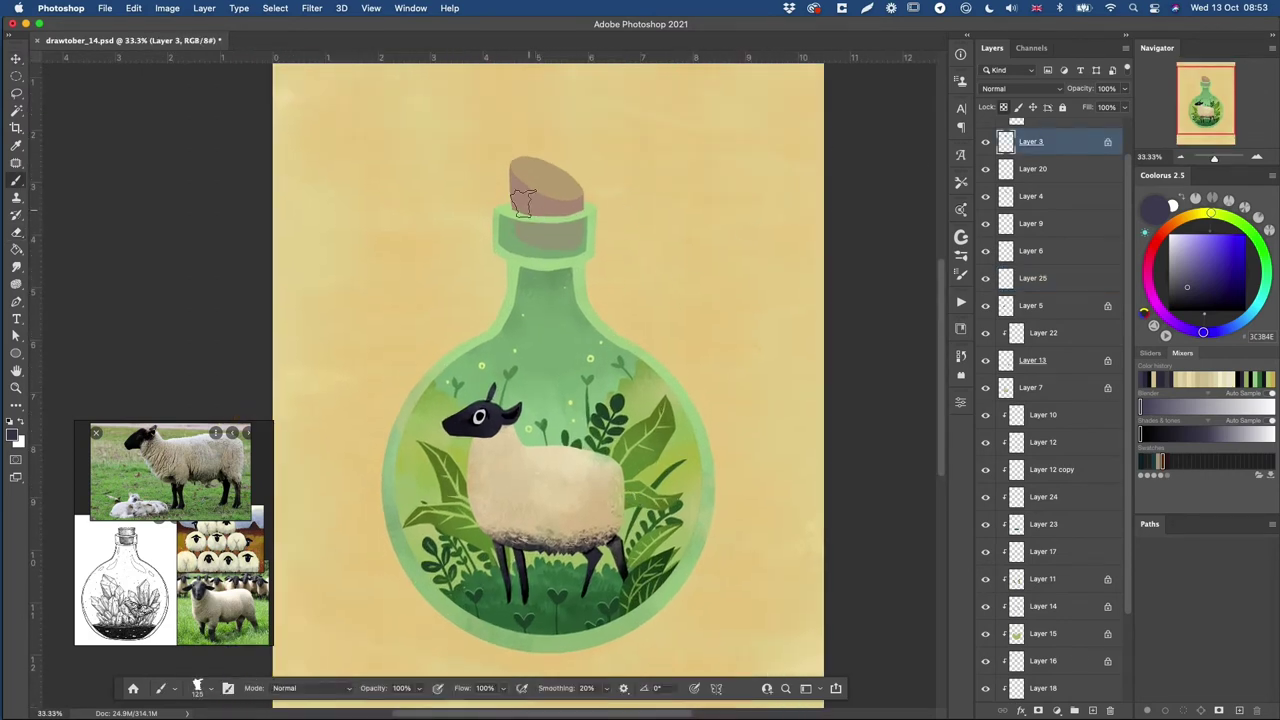
pyautogui.keyDown('alt'); pyautogui.click(522, 202); pyautogui.keyUp('alt')
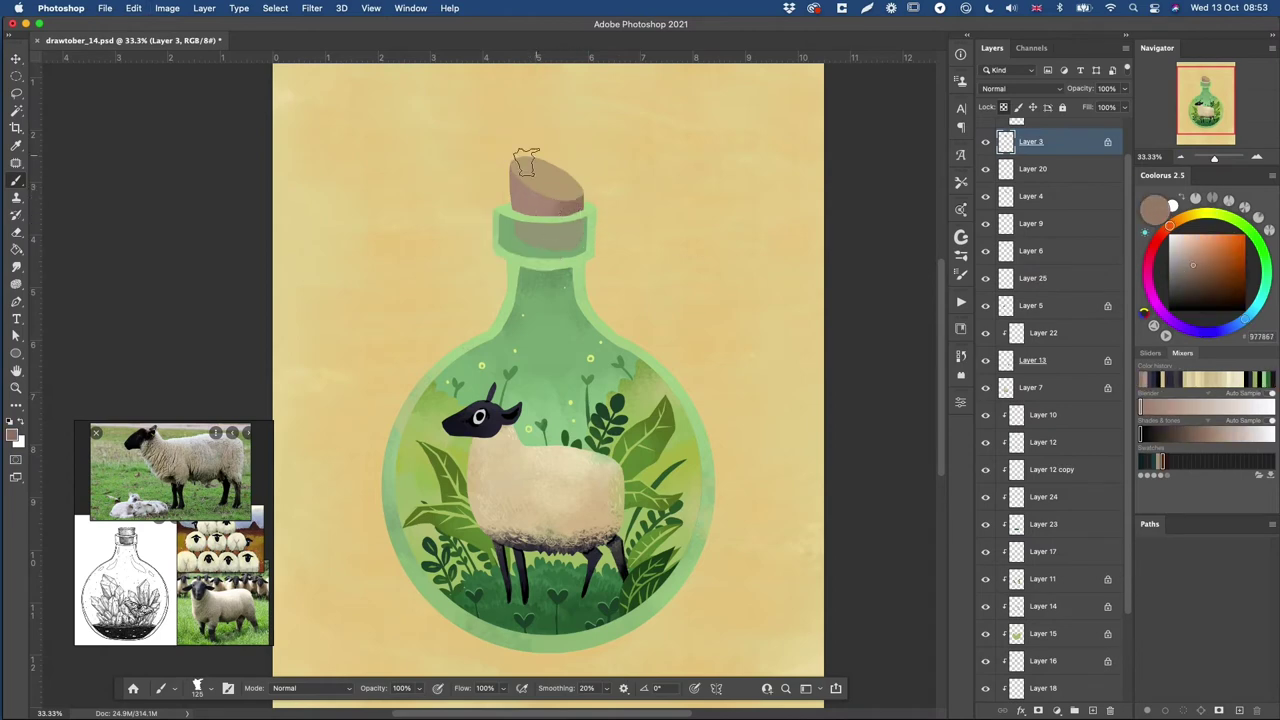
pyautogui.moveTo(524, 186); pyautogui.dragTo(533, 211)
# - Identify the cork-top layer, Layer 19, lock its transparent pixels and brush lighter tan #C7AE88 over the cork's top face
pyautogui.scroll(3, 1043, 180)
pyautogui.click(986, 160)
pyautogui.click(986, 160)
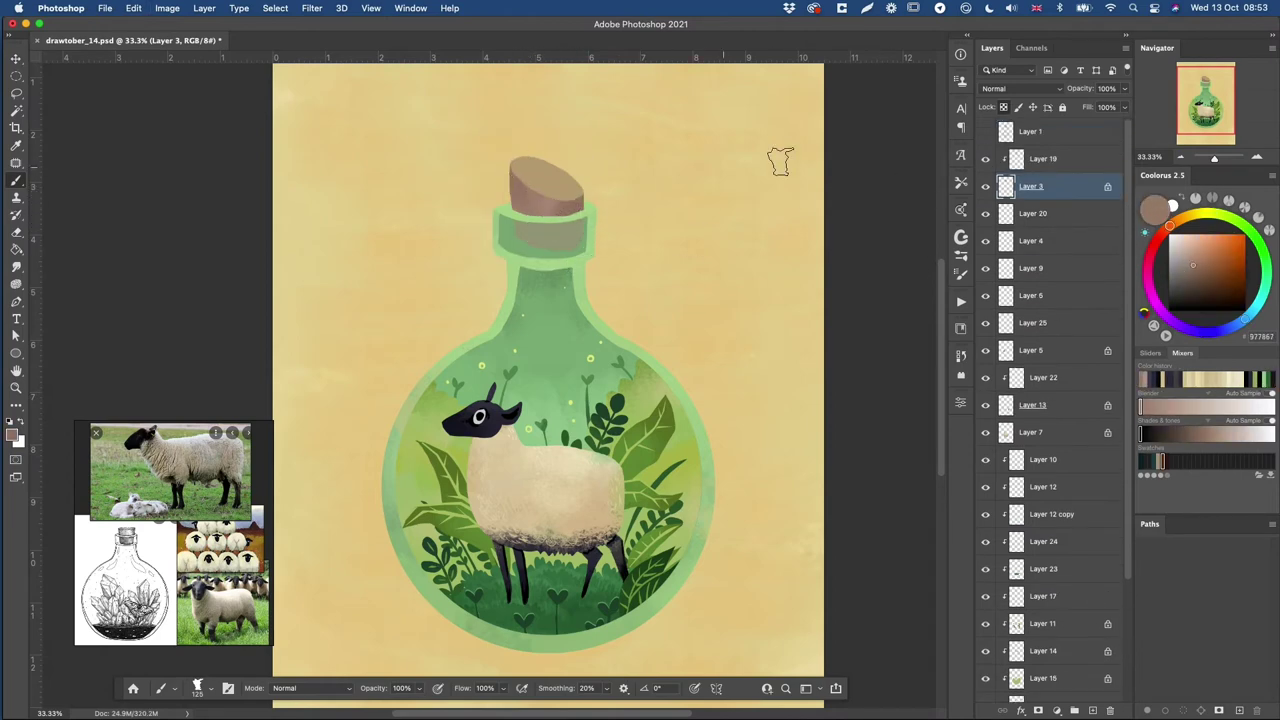
pyautogui.keyDown('super'); pyautogui.click(545, 215); pyautogui.keyUp('super')
pyautogui.press('/')
pyautogui.keyDown('alt'); pyautogui.click(575, 185); pyautogui.keyUp('alt')
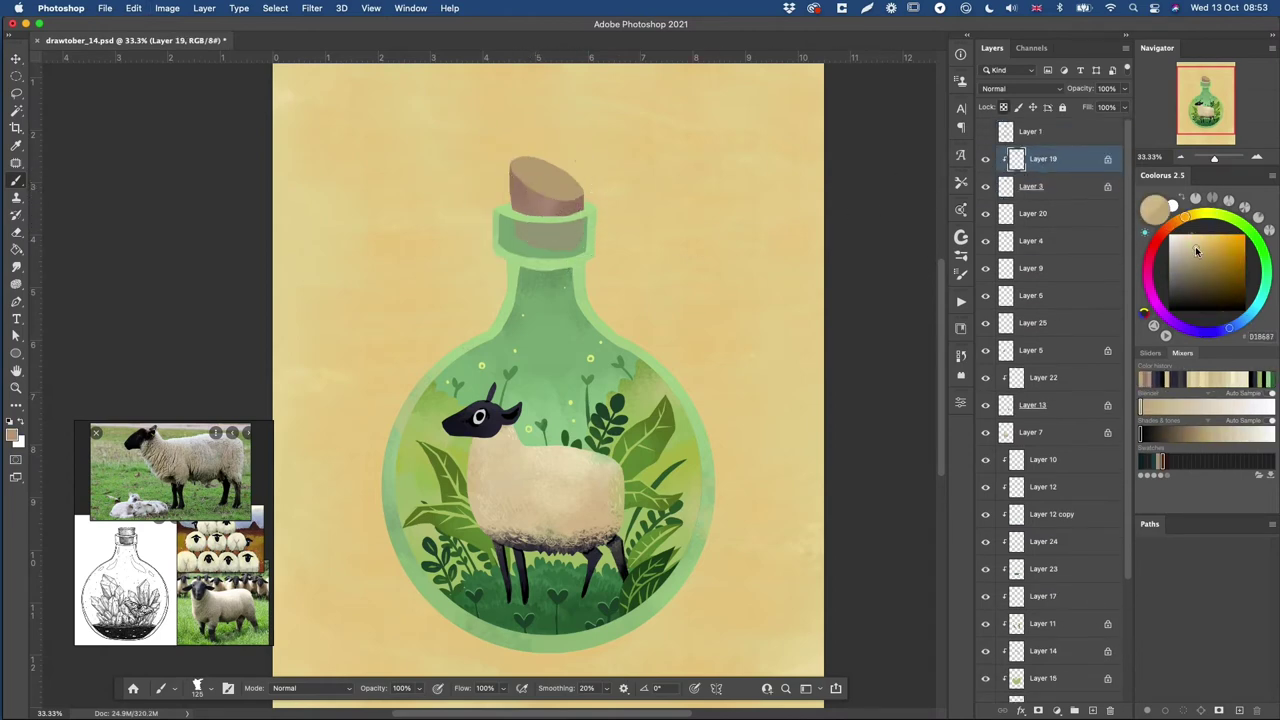
pyautogui.keyDown('alt'); pyautogui.click(572, 186); pyautogui.keyUp('alt')
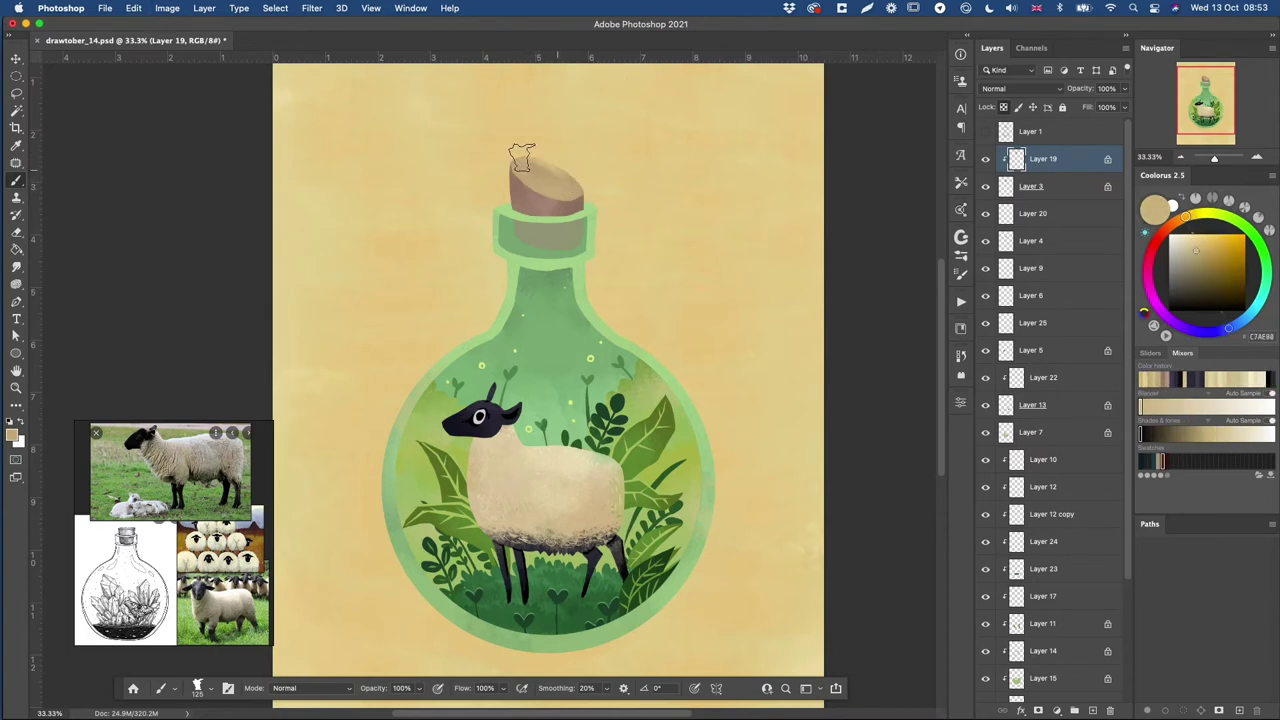
# - Add a new clipped layer above Layer 19, lasso irregular spots across the cork's top and side, and fill them with #7F534E
pyautogui.press('super+alt+shift+n')
pyautogui.press('l')
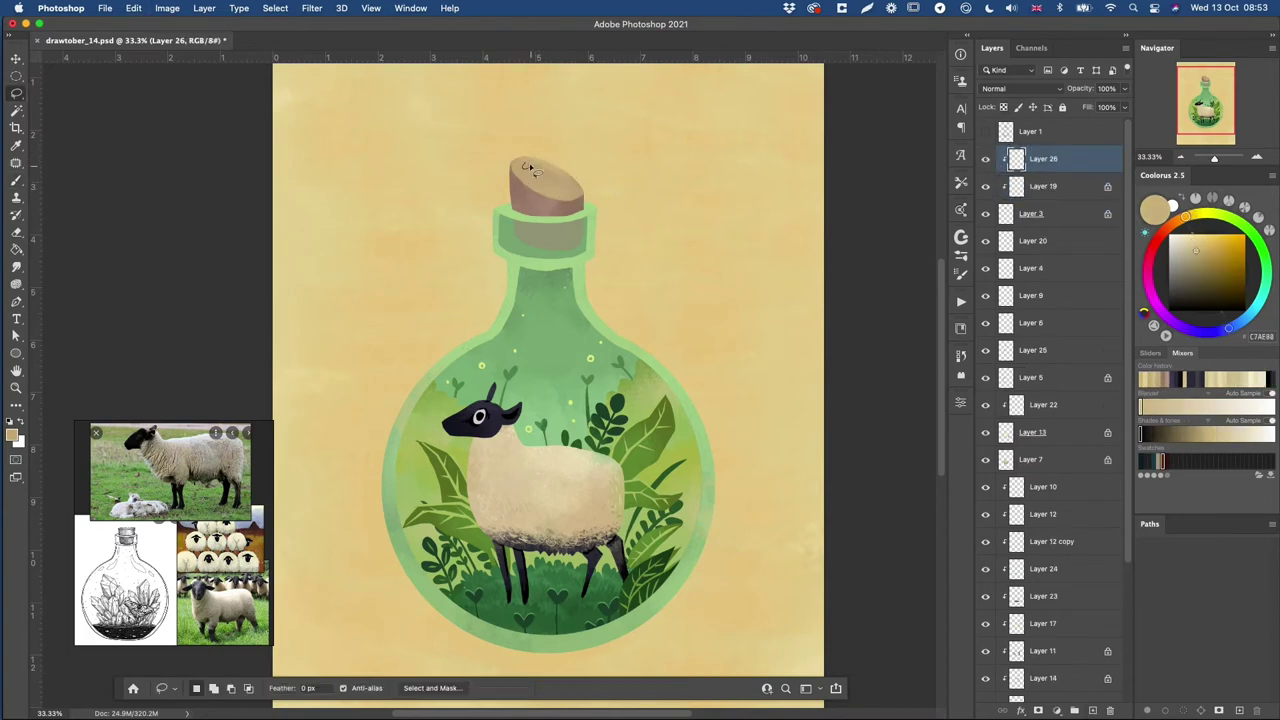
pyautogui.moveTo(528, 168)
pyautogui.mouseDown()
pyautogui.moveTo(566, 206)
pyautogui.moveTo(588, 207)
pyautogui.mouseUp()
pyautogui.moveTo(508, 198); pyautogui.dragTo(526, 210)
pyautogui.moveTo(539, 209); pyautogui.dragTo(561, 211)
pyautogui.moveTo(573, 209); pyautogui.dragTo(579, 213)
pyautogui.moveTo(512, 162); pyautogui.dragTo(516, 185)
pyautogui.moveTo(517, 190); pyautogui.dragTo(521, 196)
pyautogui.click(1148, 267)
pyautogui.click(1198, 272)
pyautogui.click(1159, 236)
pyautogui.hotkey('shift', 'F5')
pyautogui.click(572, 285)
pyautogui.press('super+d')
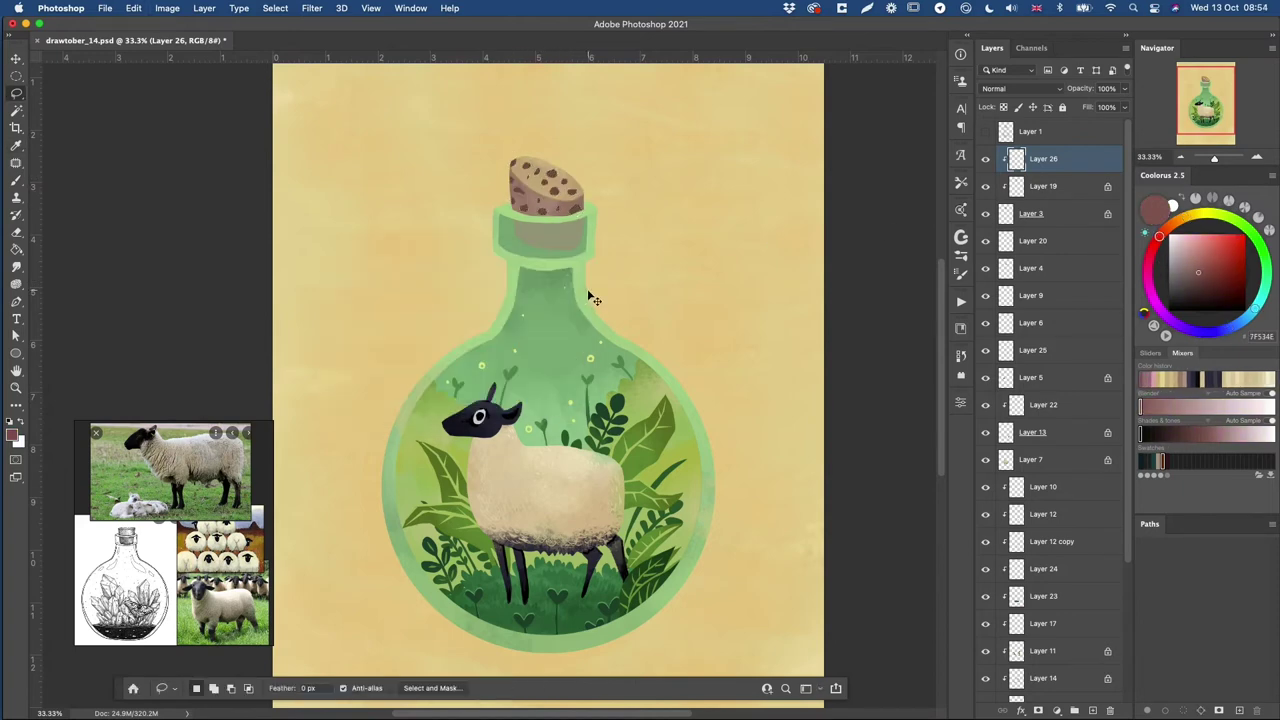
# - Add another clipped layer directly above Layer 19 and choose a 35 px brush for the cork details
pyautogui.moveTo(1086, 110); pyautogui.dragTo(1071, 114)
pyautogui.click(1058, 187)
pyautogui.click(1092, 710)
pyautogui.keyDown('super'); pyautogui.click(556, 181); pyautogui.keyUp('super')
pyautogui.press('b')
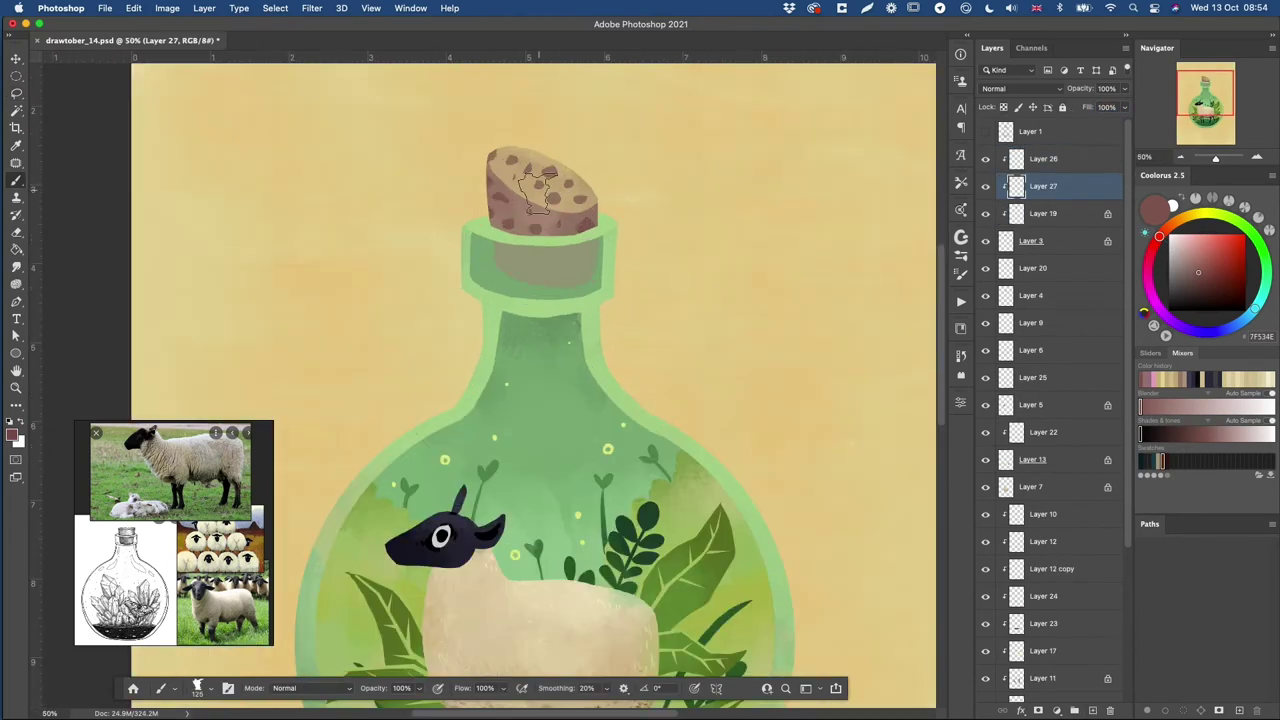
pyautogui.rightClick(562, 190)
pyautogui.click(680, 487)
# - Paint highlights around the cork's spots, using cream #E9CD9B on the top face and #BF9984 on the side
pyautogui.keyDown('alt'); pyautogui.click(548, 178); pyautogui.keyUp('alt')
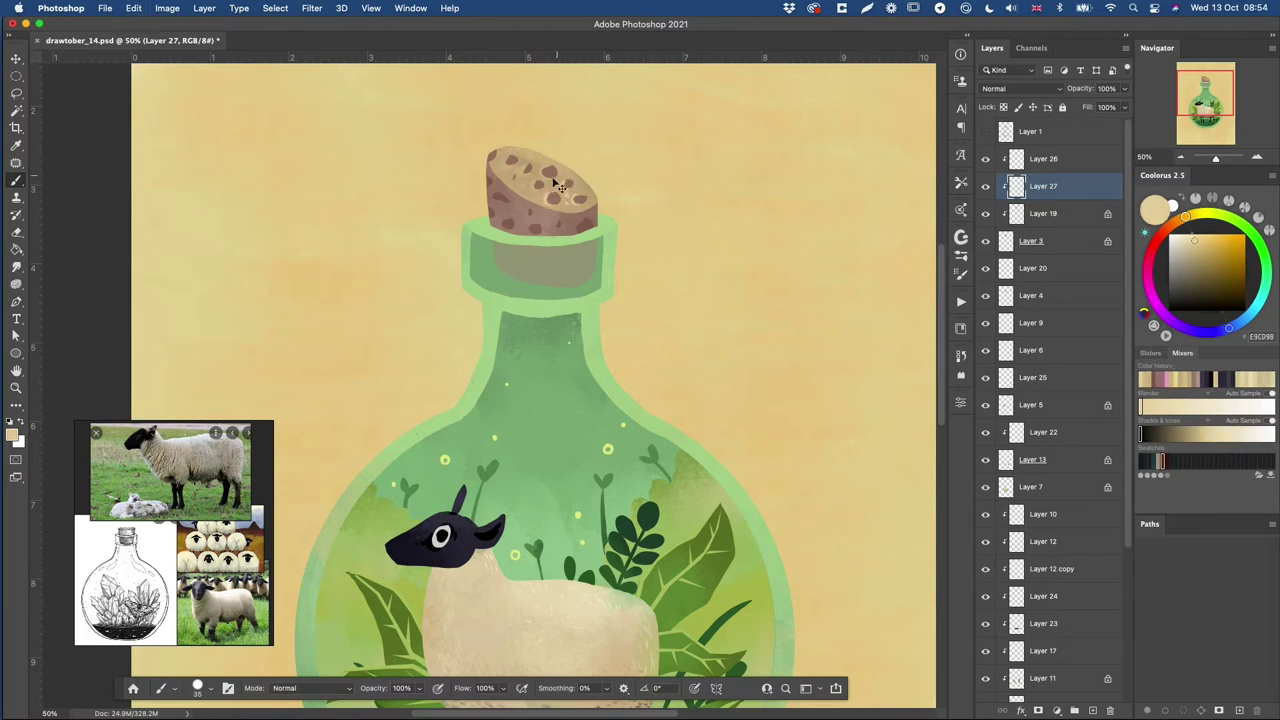
pyautogui.keyDown('alt'); pyautogui.click(536, 228); pyautogui.keyUp('alt')
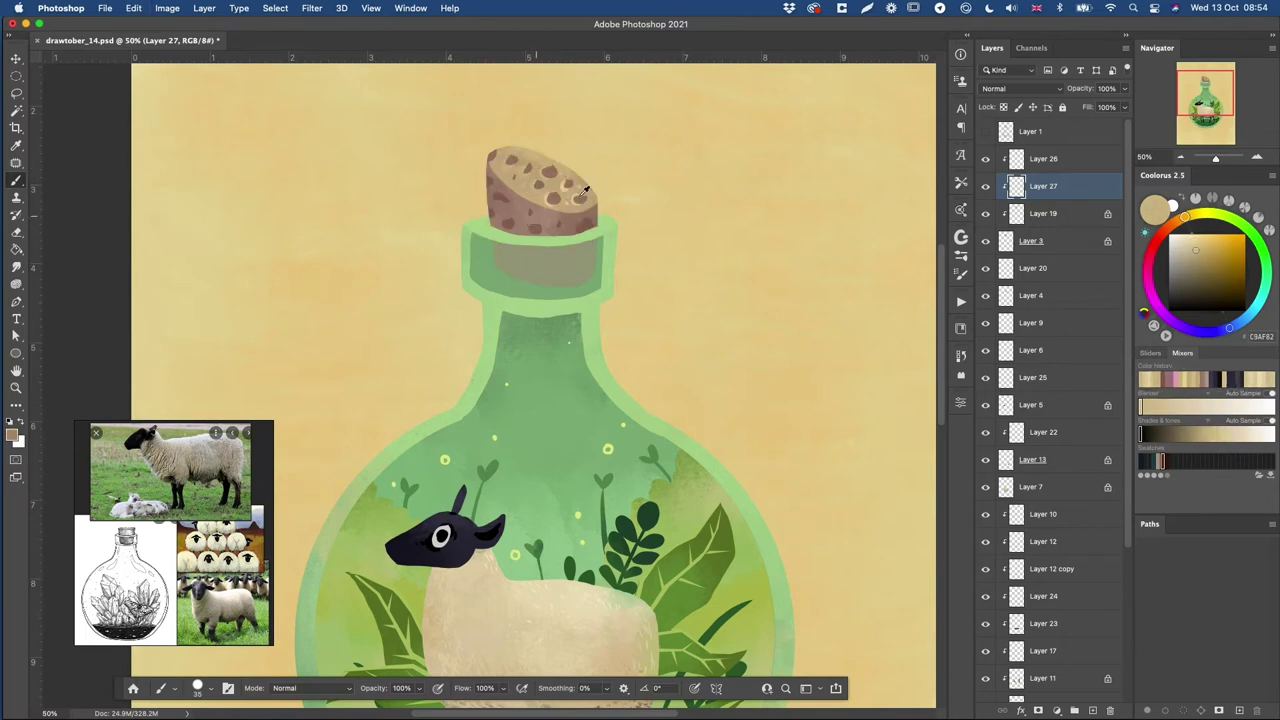
pyautogui.click(1196, 254)
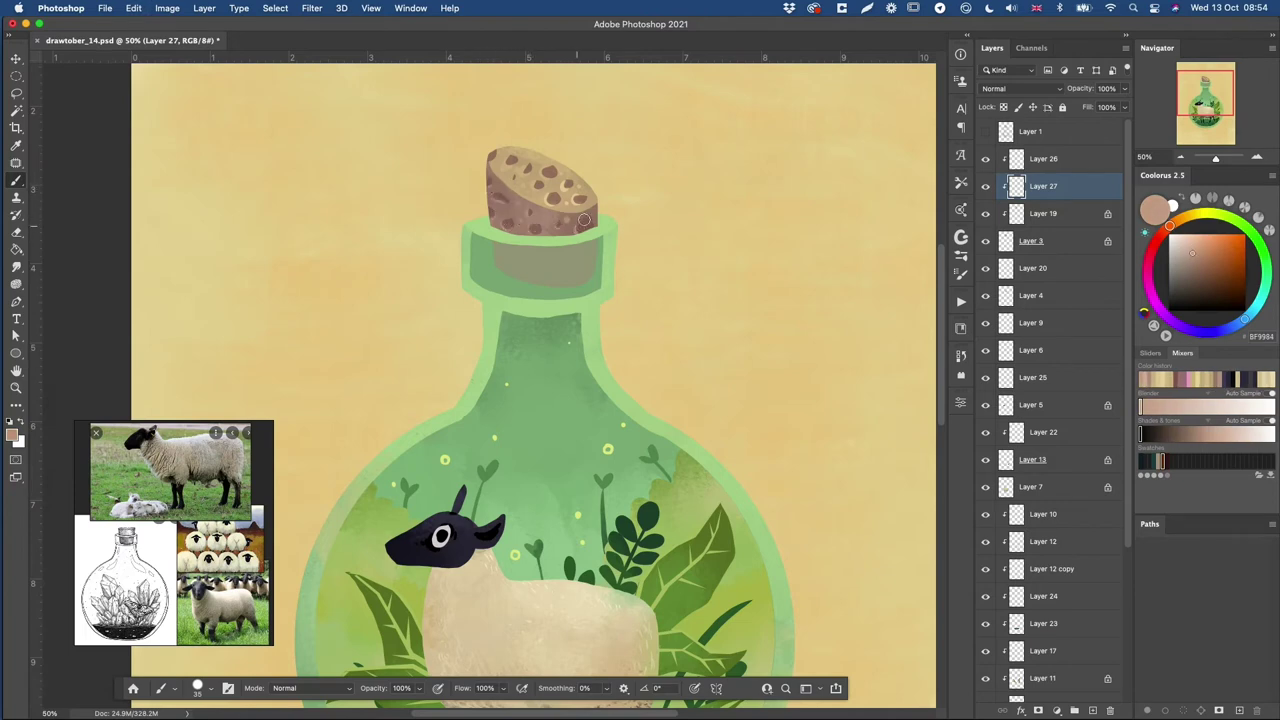
pyautogui.keyDown('alt'); pyautogui.click(518, 160); pyautogui.keyUp('alt')
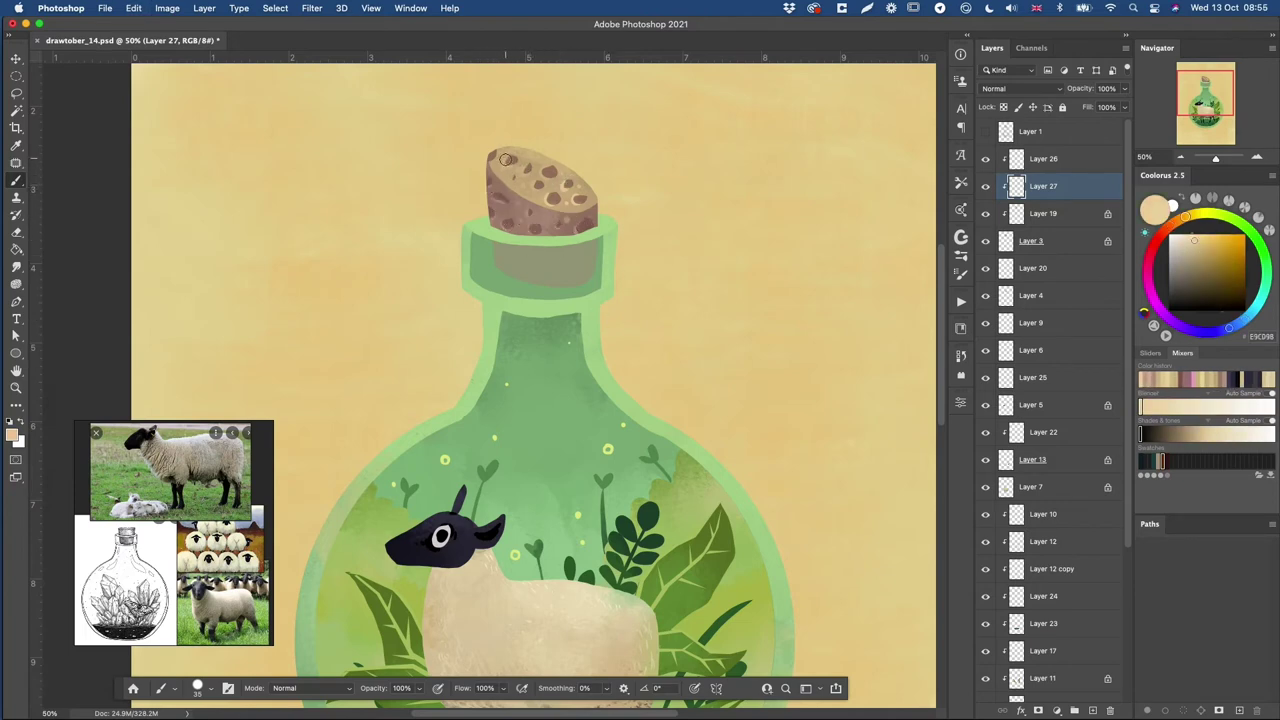
# - Undo the last brush stroke and lasso a thin strip along the cork's front rim for a cream #E9CD9B highlight
pyautogui.press('super+z')
pyautogui.press('l')
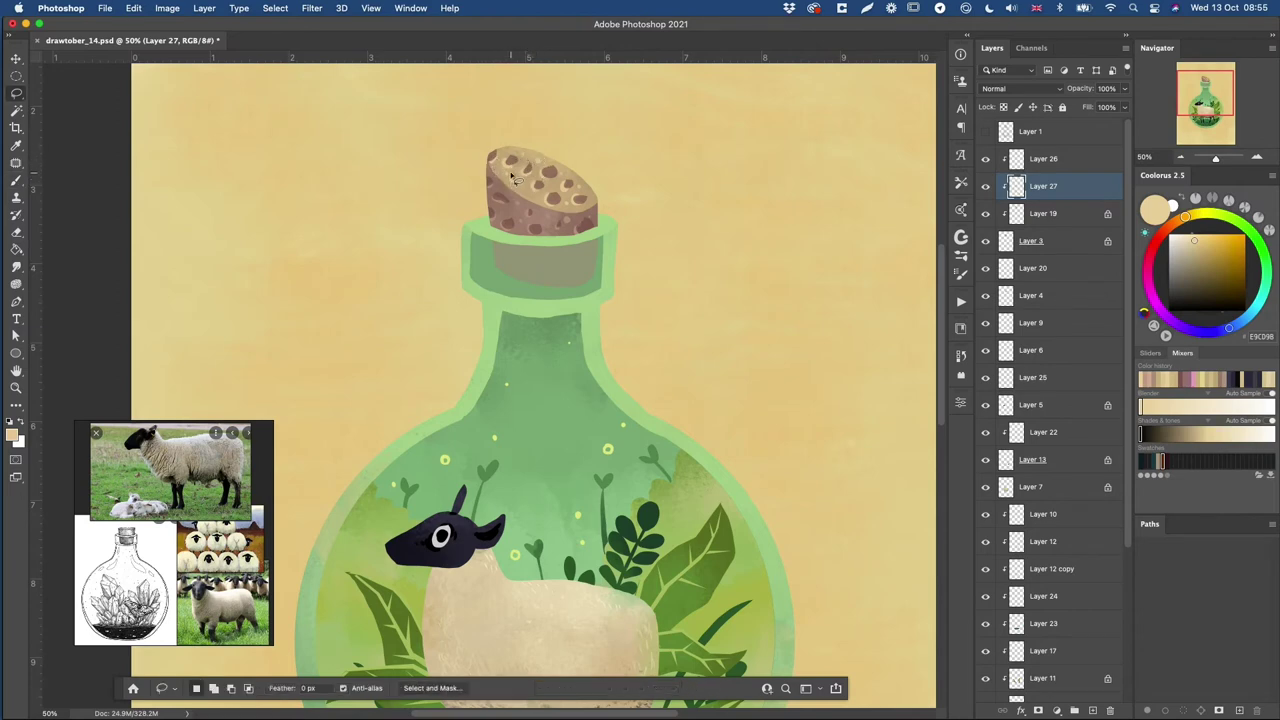
pyautogui.moveTo(508, 188)
pyautogui.mouseDown()
pyautogui.moveTo(570, 215)
pyautogui.moveTo(598, 204)
pyautogui.moveTo(556, 210)
pyautogui.moveTo(489, 160)
pyautogui.mouseUp()
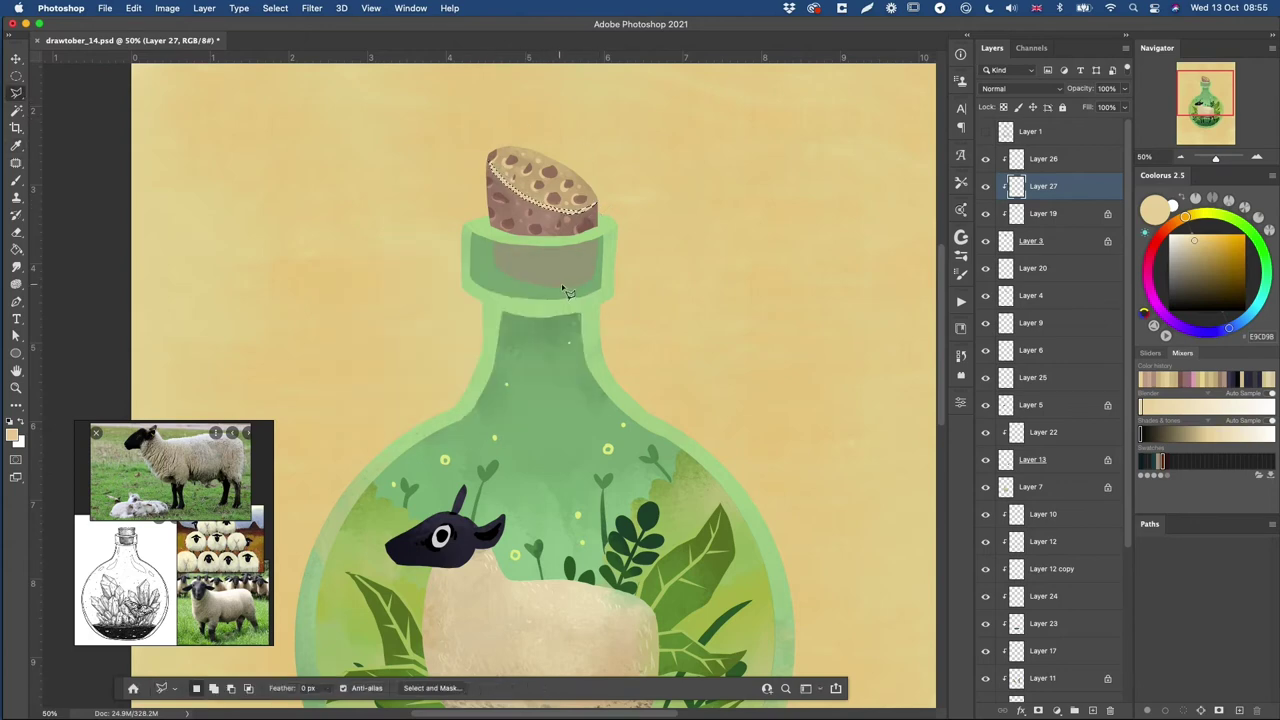
# - Select Layer 4, lasso spots on the cork part inside the bottle neck and brush them with sampled brown #896359
pyautogui.press('super+minus')
pyautogui.press('v')
pyautogui.click(503, 264)
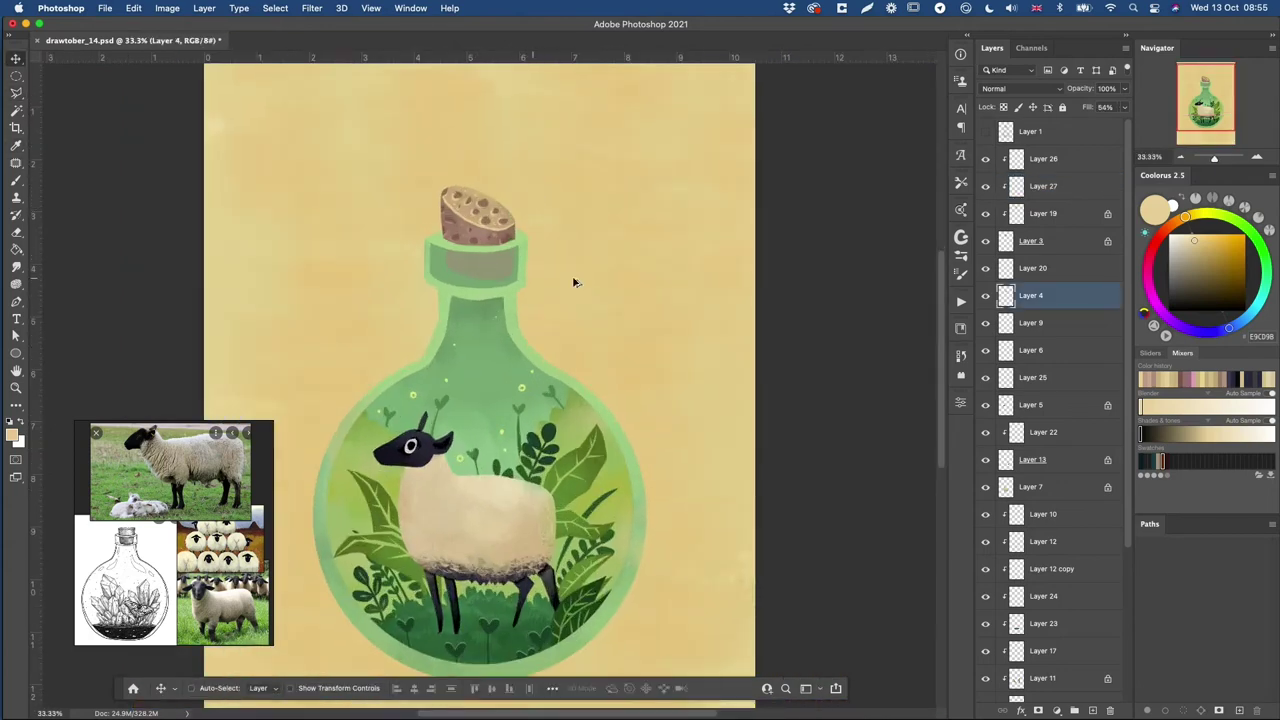
pyautogui.press('l')
pyautogui.moveTo(491, 260); pyautogui.dragTo(497, 255)
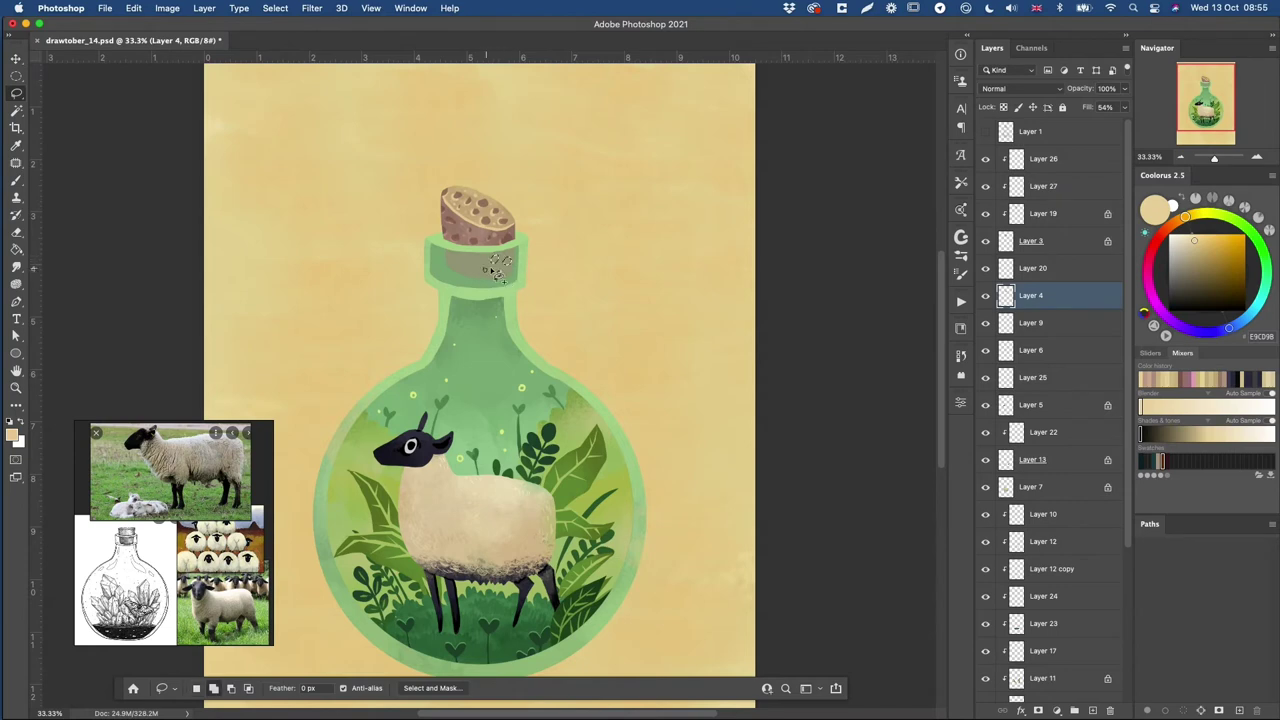
pyautogui.press('b')
pyautogui.keyDown('alt'); pyautogui.click(502, 230); pyautogui.keyUp('alt')
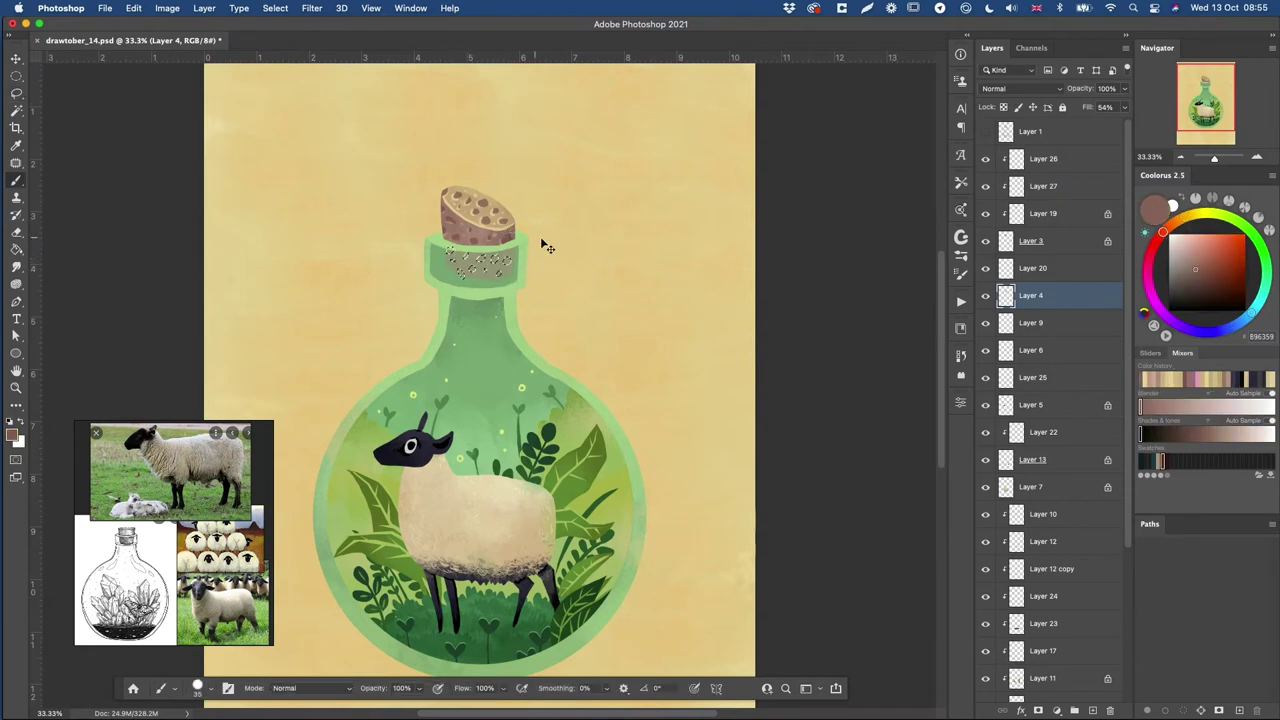
pyautogui.press('super+d')
pyautogui.press('e')
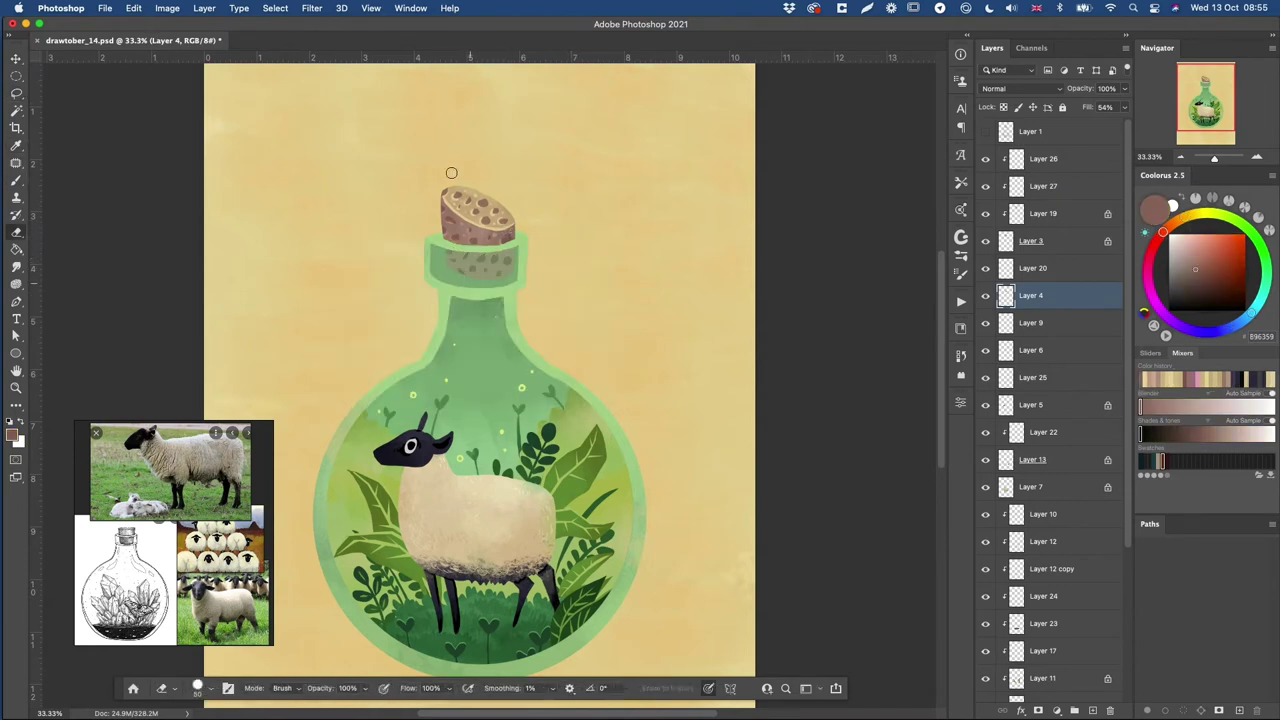
# - Touch up the cork's top on Layer 19 with sampled brown, and select Layer 27 with cream #E9CD9B for its highlights
pyautogui.keyDown('super'); pyautogui.click(507, 219); pyautogui.keyUp('super')
pyautogui.press('b')
pyautogui.keyDown('alt'); pyautogui.click(498, 199); pyautogui.keyUp('alt')
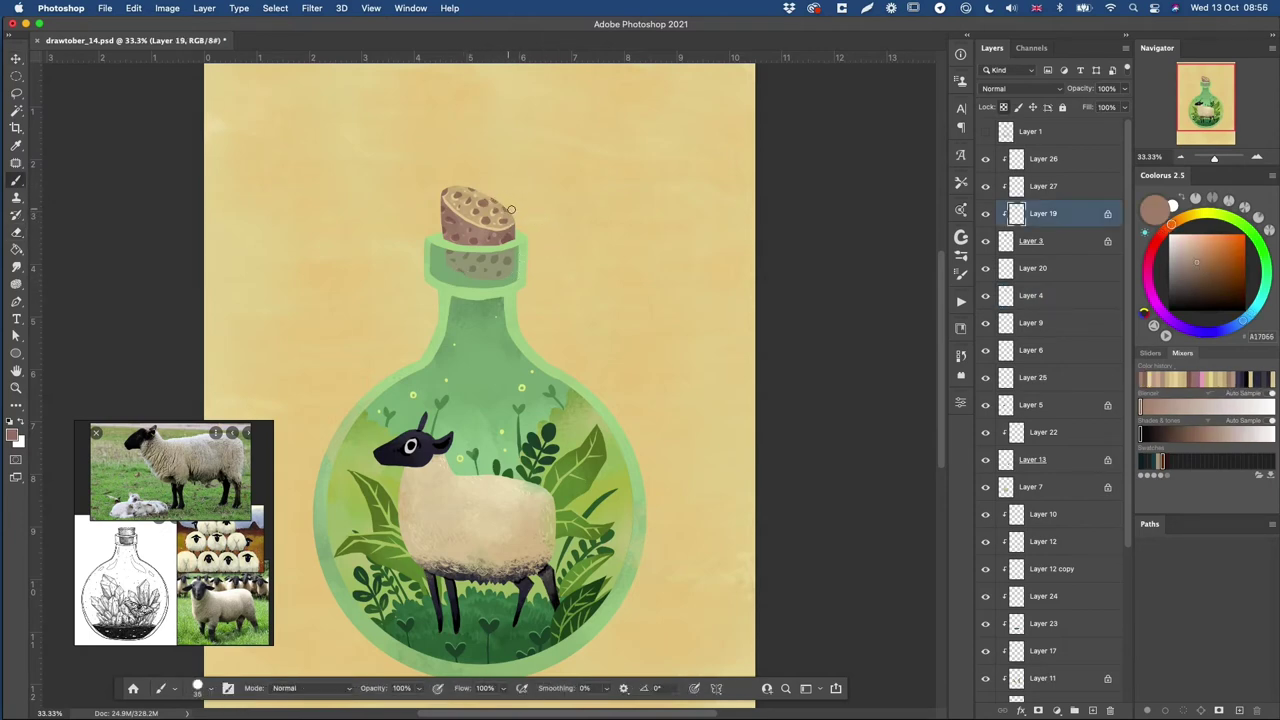
pyautogui.keyDown('alt'); pyautogui.click(472, 193); pyautogui.keyUp('alt')
pyautogui.click(1040, 188)
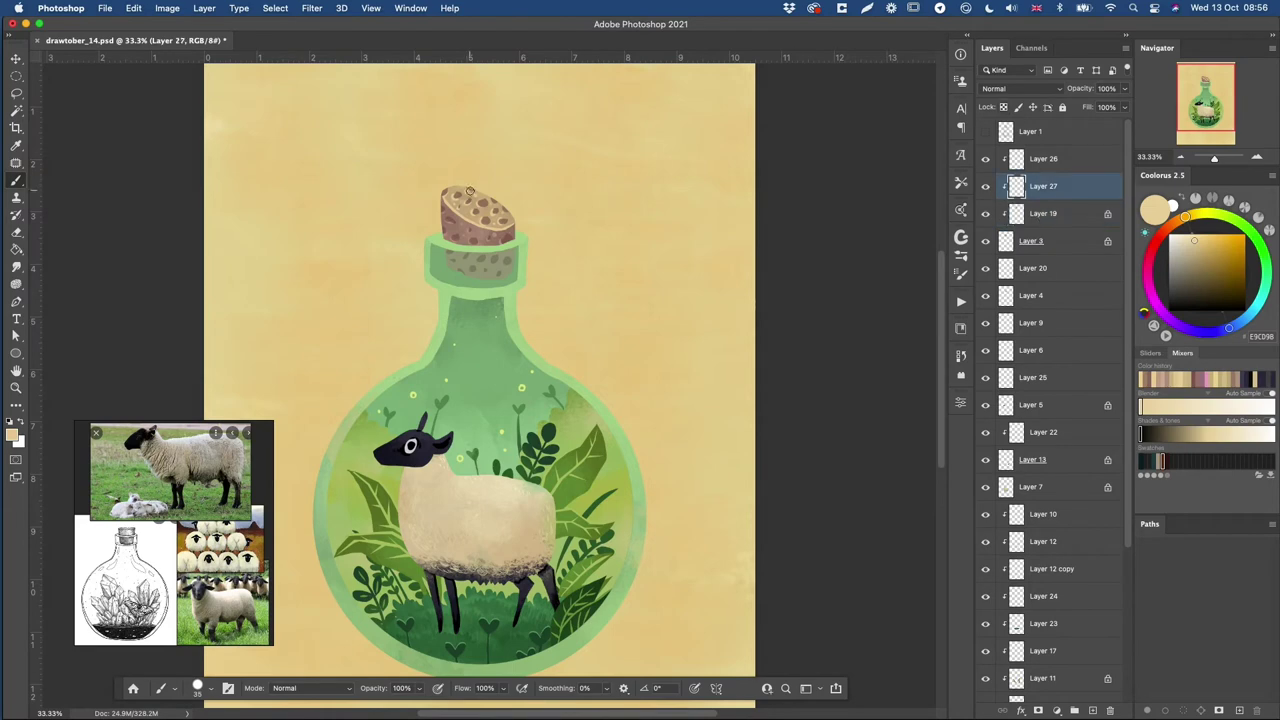
# - Select the cork's base Layer 3 and lasso along the cork's upper back edge
pyautogui.click(1034, 240)
pyautogui.press('l')
pyautogui.scroll(1, 465, 180)
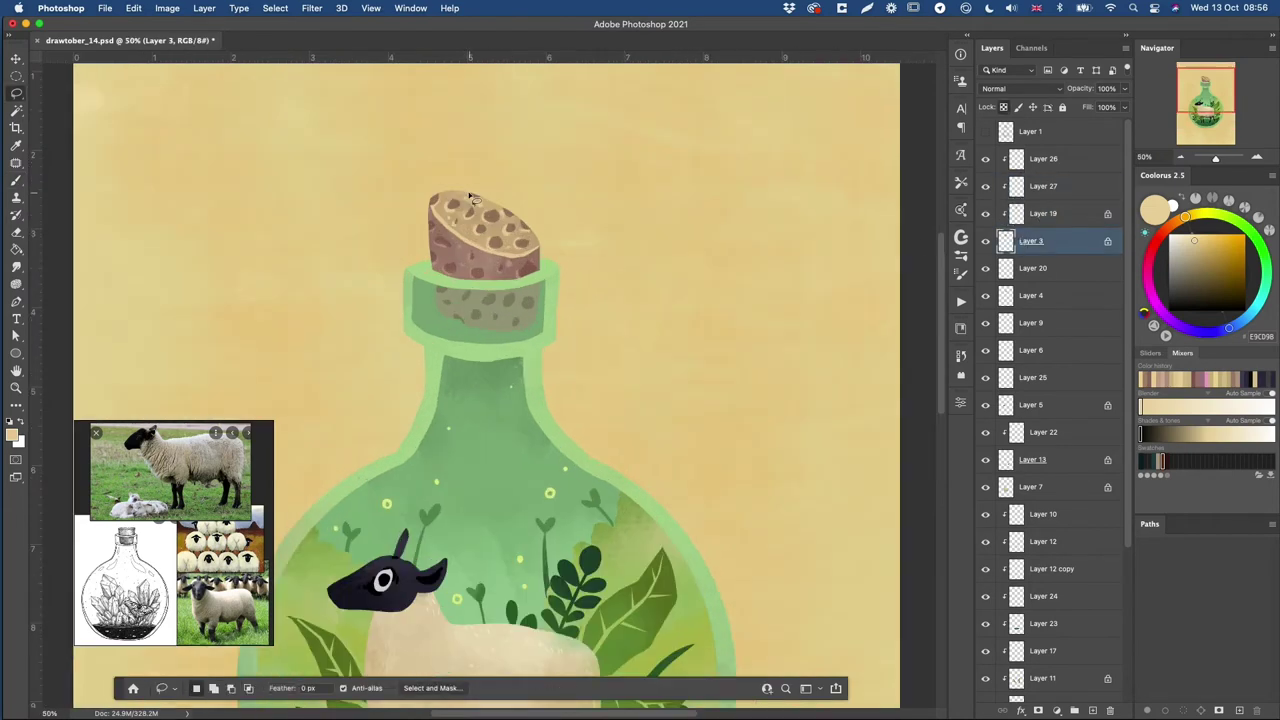
pyautogui.moveTo(469, 191)
pyautogui.mouseDown()
pyautogui.moveTo(482, 175)
pyautogui.moveTo(518, 193)
pyautogui.mouseUp()
pyautogui.scroll(-1, 619, 230)
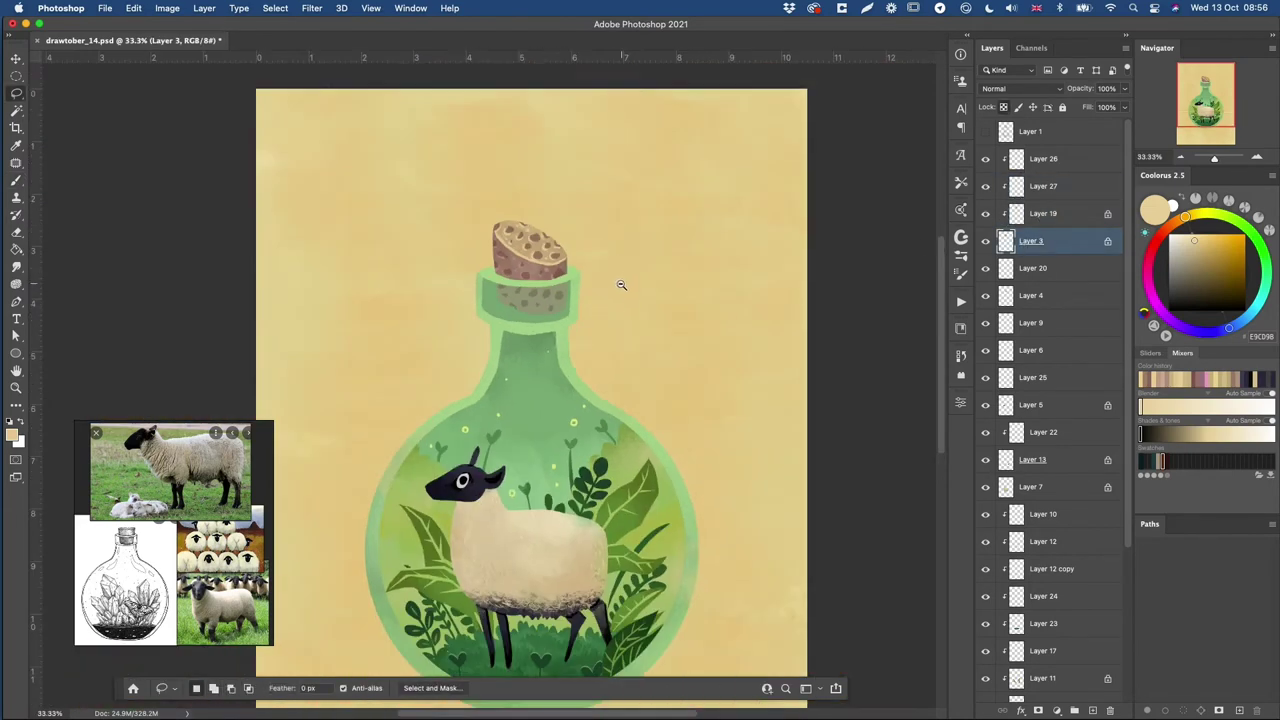
# - Undo the first stroke on Layer 4 and paint sampled tan highlights around the submerged cork's spots at 50% brush opacity
pyautogui.keyDown('super'); pyautogui.click(579, 259); pyautogui.keyUp('super')
pyautogui.press('b')
pyautogui.press('super+z')
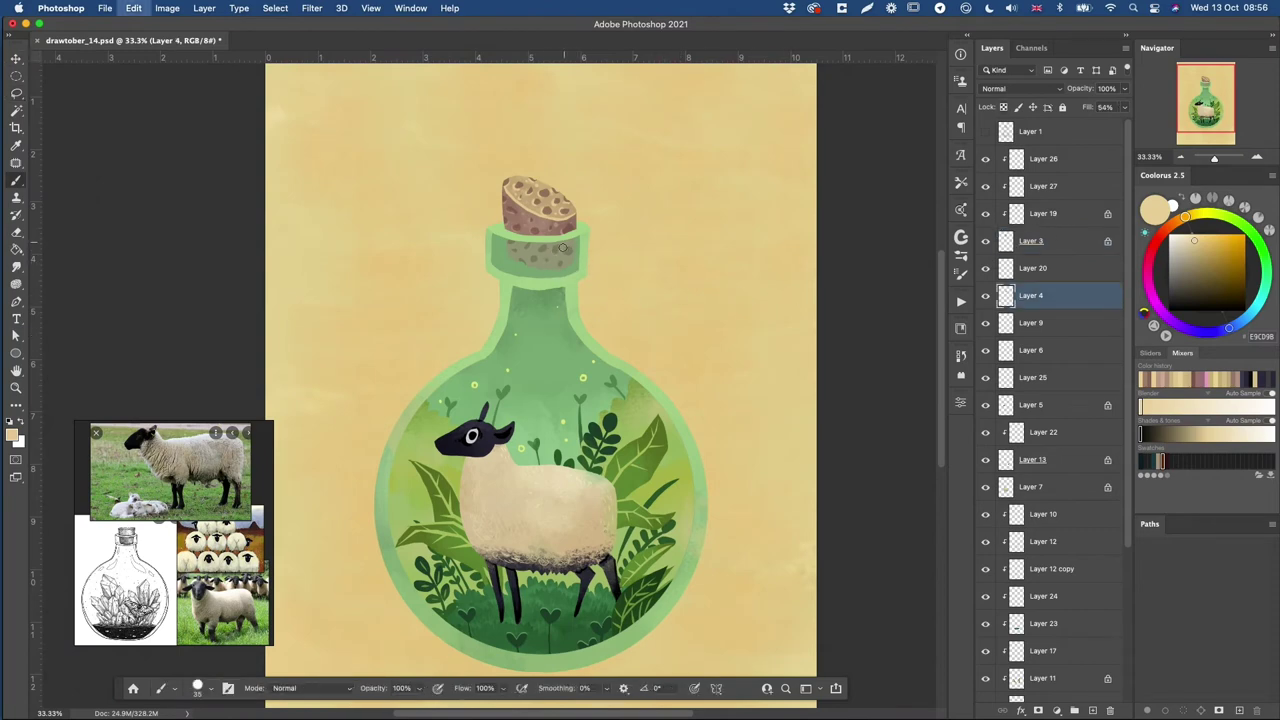
pyautogui.keyDown('alt'); pyautogui.click(552, 250); pyautogui.keyUp('alt')
pyautogui.keyDown('alt'); pyautogui.click(550, 215); pyautogui.keyUp('alt')
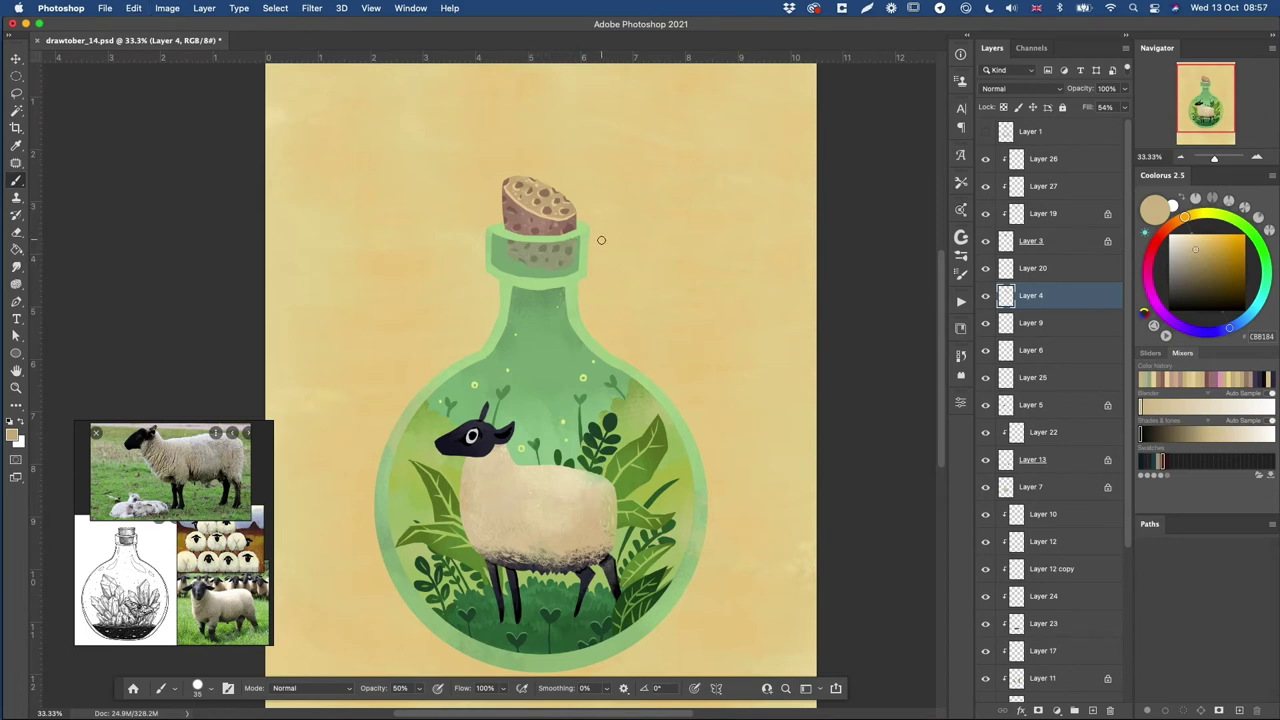
# - Select the bottle lip's Layer 20, lock its transparent pixels and set up a textured 100 px brush in lighter green #C6F8A7
pyautogui.keyDown('super'); pyautogui.click(566, 282); pyautogui.keyUp('super')
pyautogui.keyDown('super'); pyautogui.click(500, 236); pyautogui.keyUp('super')
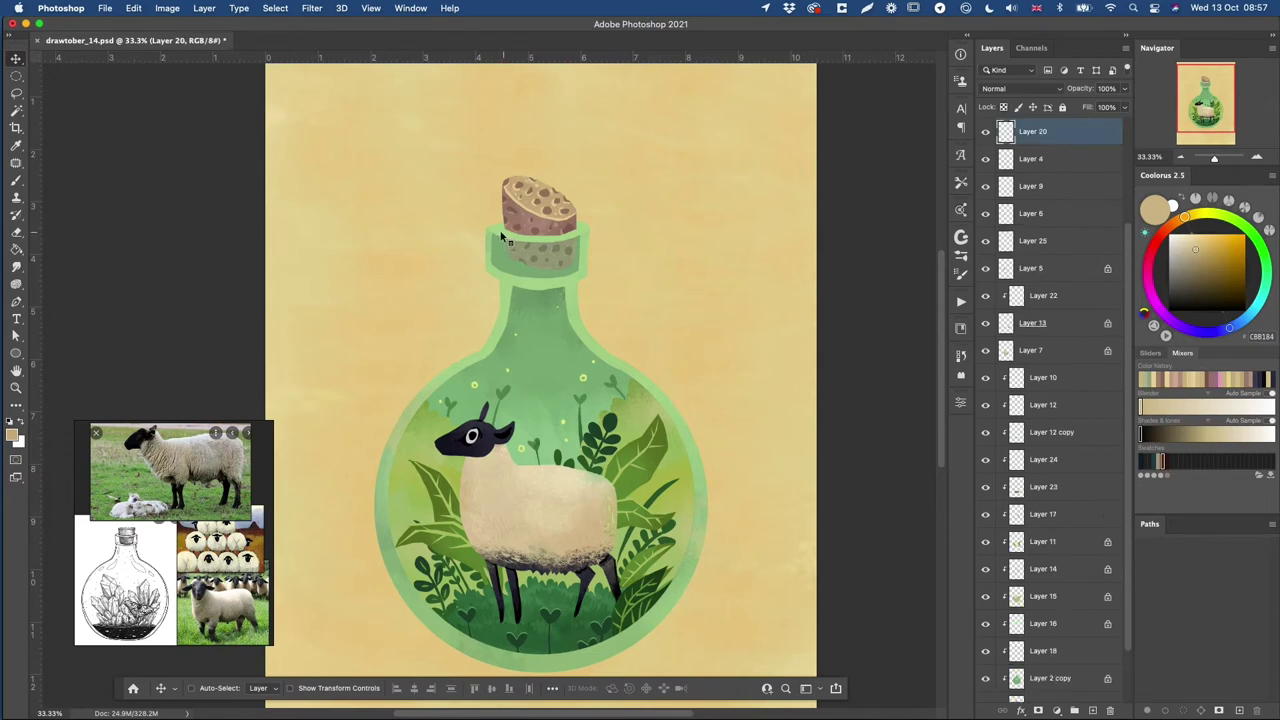
pyautogui.moveTo(1129, 549); pyautogui.dragTo(1129, 477)
pyautogui.press('b')
pyautogui.rightClick(644, 280)
pyautogui.moveTo(845, 401); pyautogui.dragTo(845, 448)
pyautogui.click(740, 560)
pyautogui.keyDown('alt'); pyautogui.click(585, 232); pyautogui.keyUp('alt')
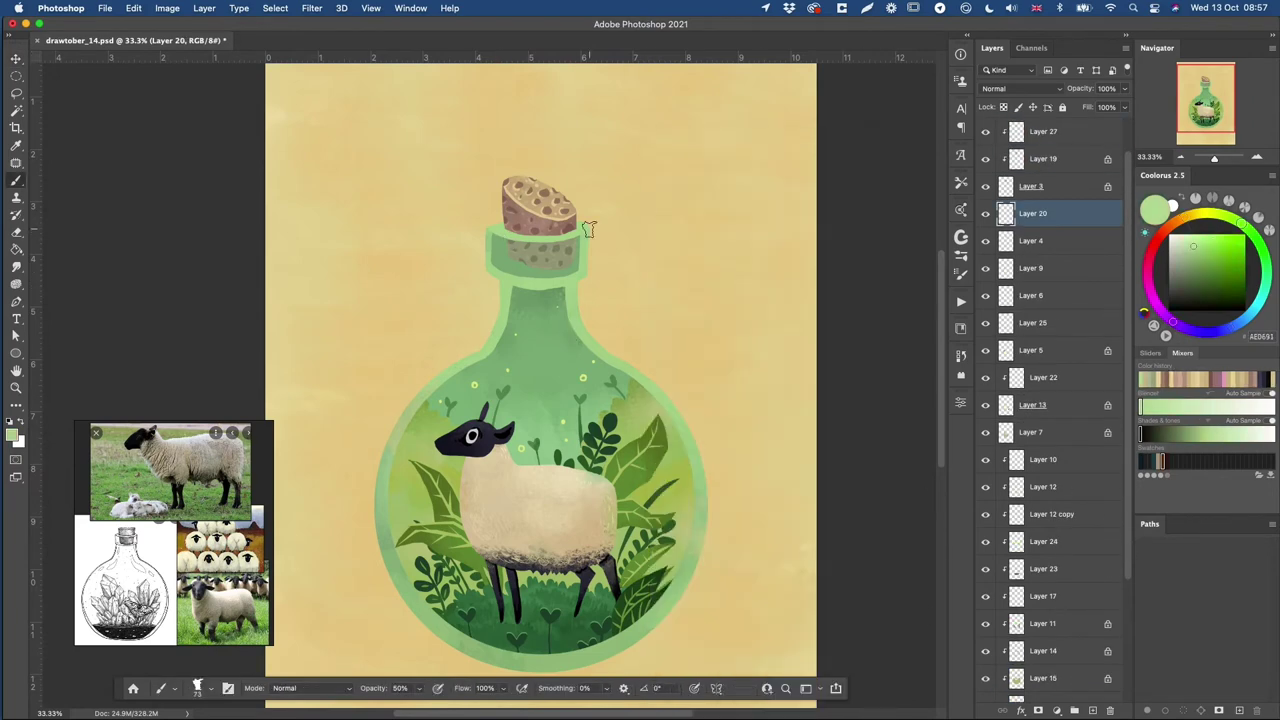
pyautogui.click(1192, 238)
pyautogui.press('/')
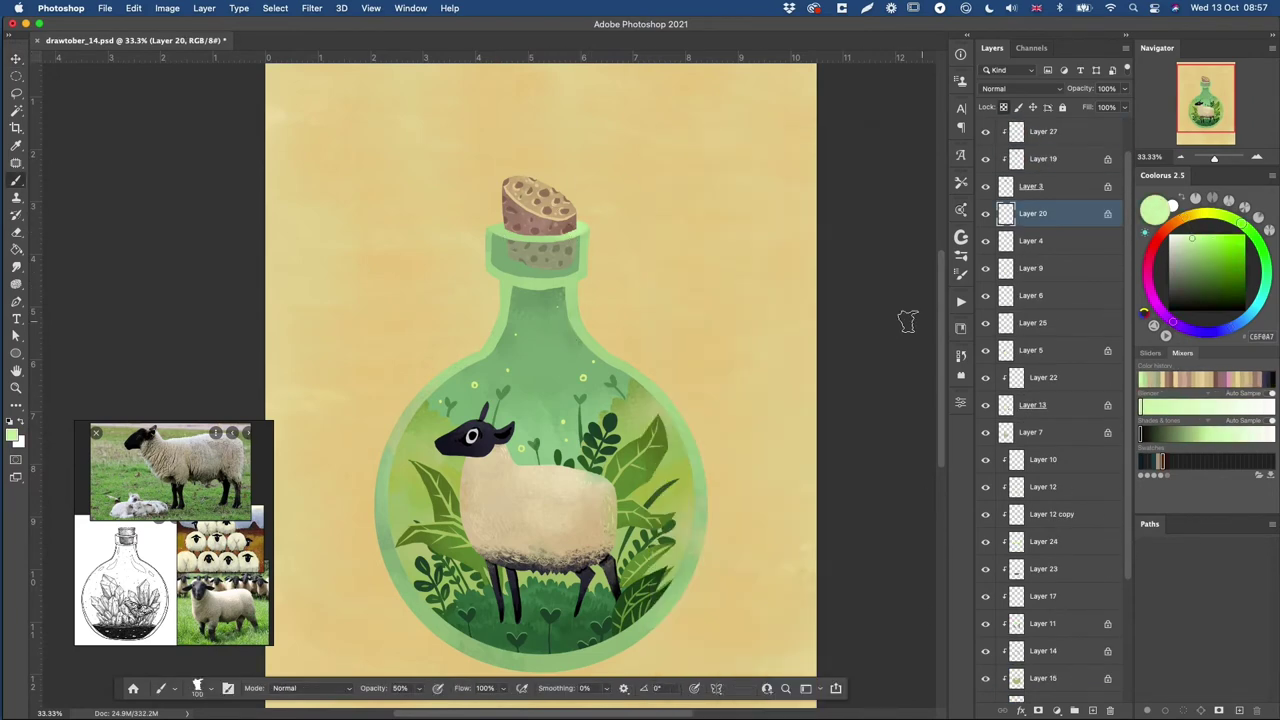
# - Lasso the front edge of the bottle's lip on Layer 20, lighten it with pale green #CDEFA6 and clear the selection
pyautogui.press('l')
pyautogui.moveTo(558, 239); pyautogui.dragTo(581, 235)
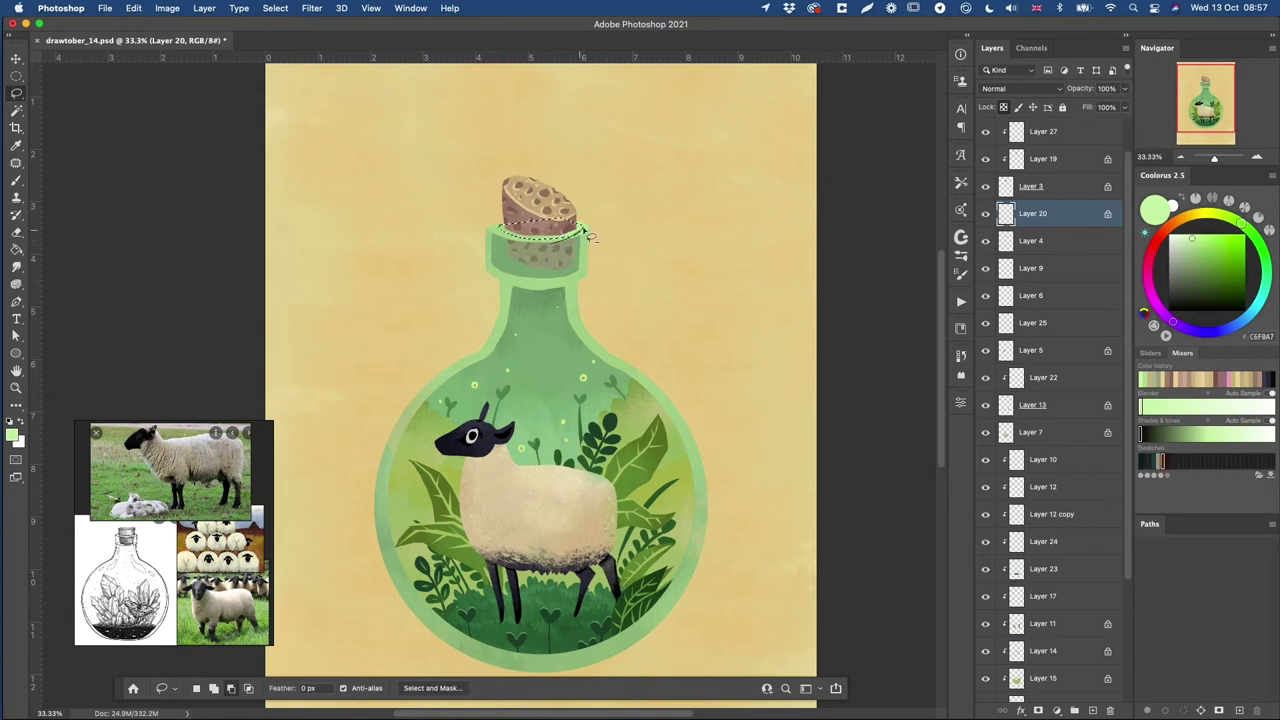
pyautogui.click(556, 283)
pyautogui.press('l')
pyautogui.hotkey('ctrl', 'd')
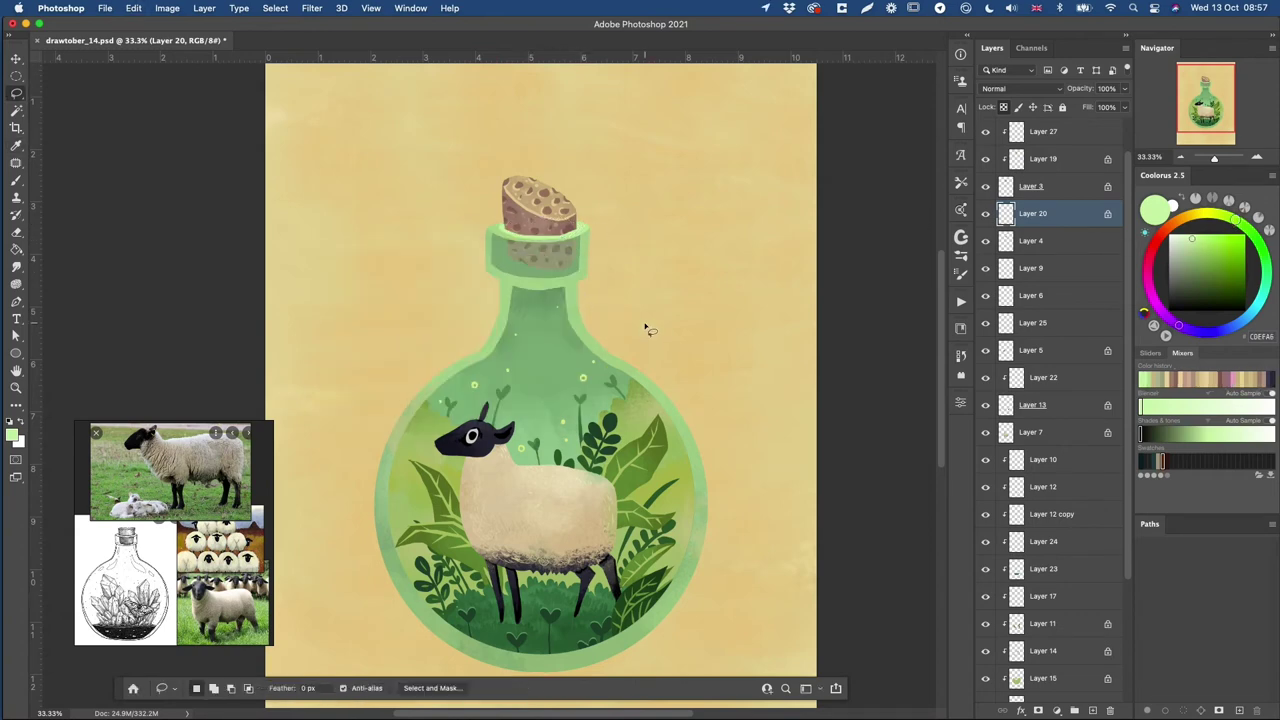
# - Paint sampled light and mid greens along the bottle's rim in front of the cork on Layer 20, raising brush opacity to 100%
pyautogui.press('b')
pyautogui.keyDown('alt'); pyautogui.click(504, 229); pyautogui.keyUp('alt')
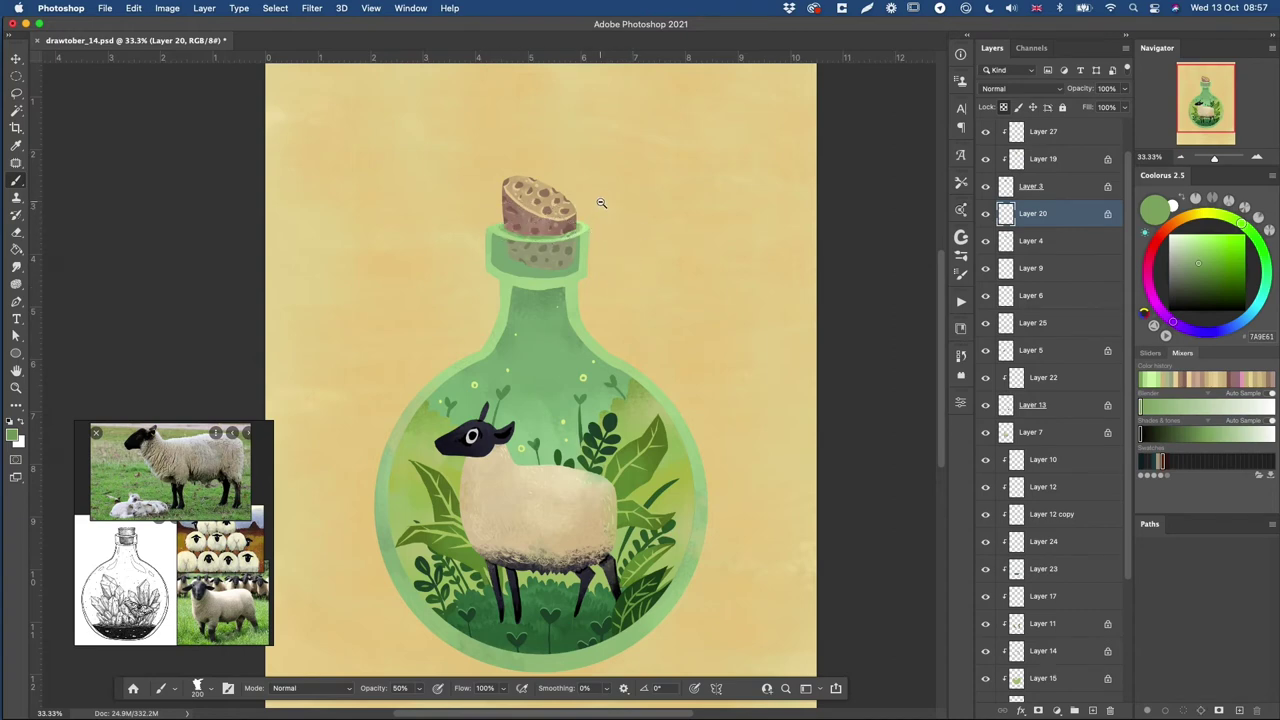
pyautogui.keyDown('alt'); pyautogui.click(601, 203); pyautogui.keyUp('alt')
pyautogui.keyDown('alt'); pyautogui.click(522, 218); pyautogui.keyUp('alt')
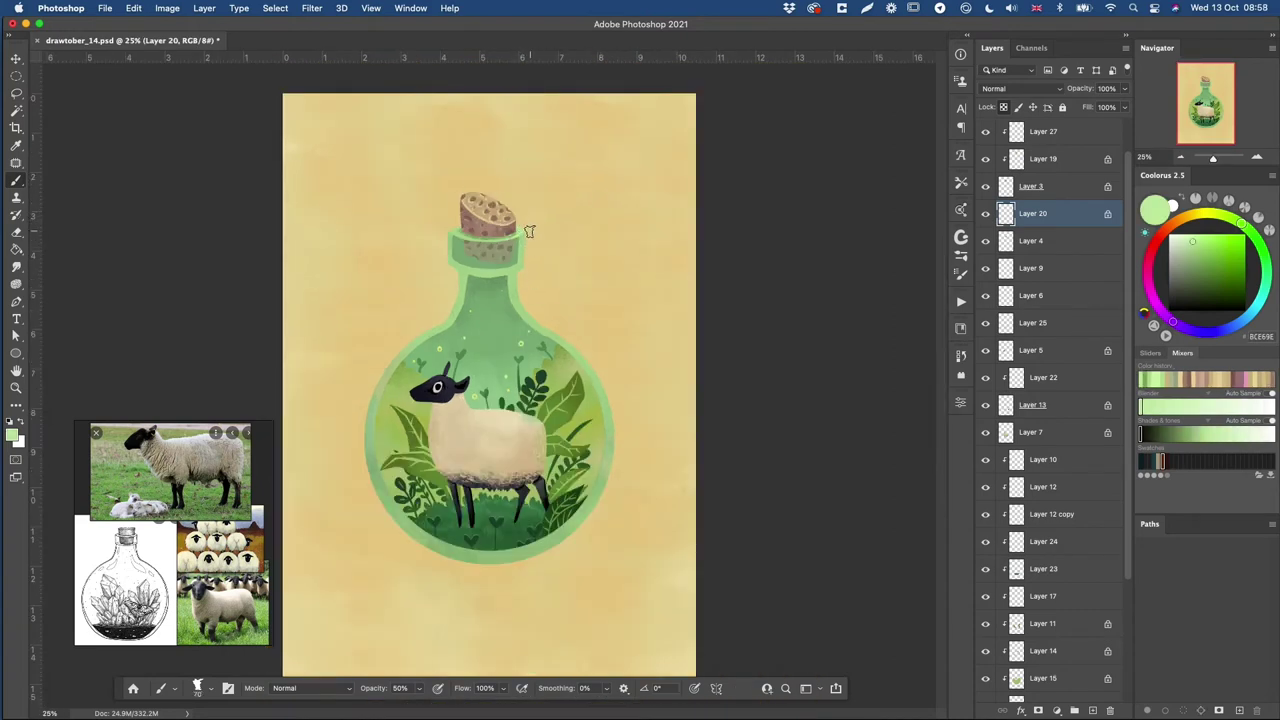
pyautogui.keyDown('alt'); pyautogui.click(467, 237); pyautogui.keyUp('alt')
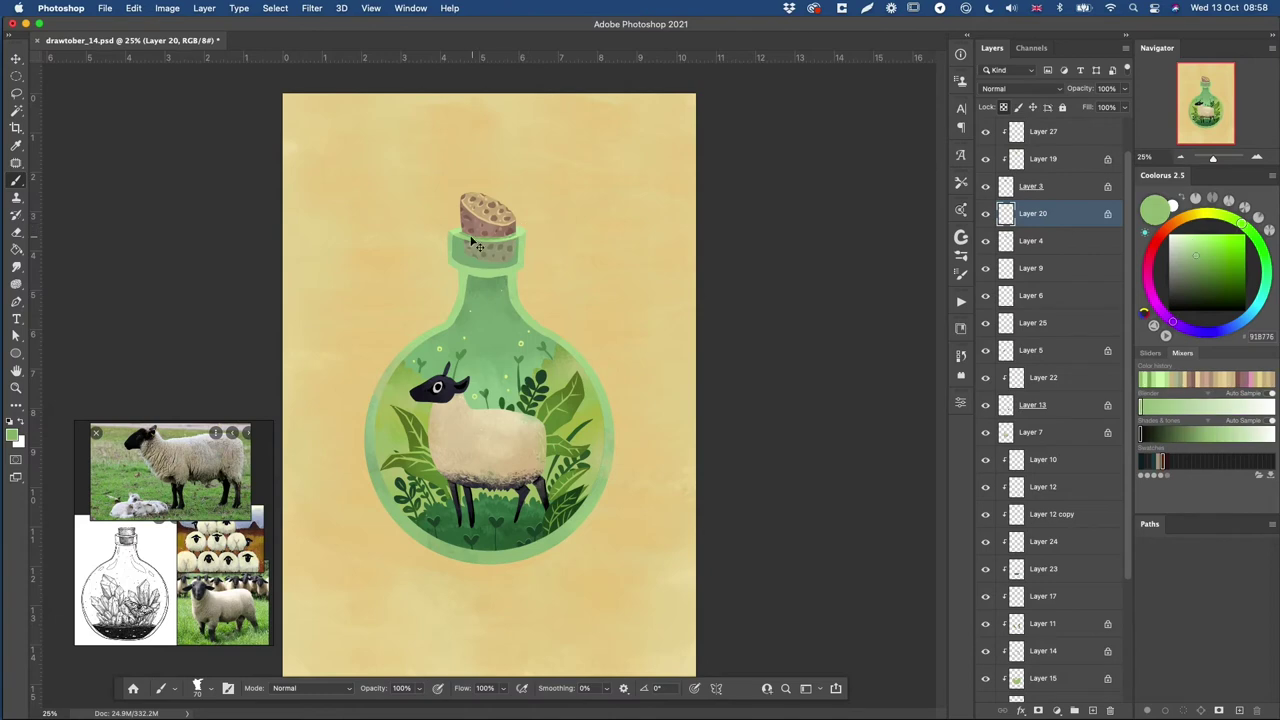
pyautogui.keyDown('alt'); pyautogui.click(514, 234); pyautogui.keyUp('alt')
pyautogui.moveTo(504, 238); pyautogui.dragTo(478, 238)
pyautogui.keyDown('alt'); pyautogui.click(470, 237); pyautogui.keyUp('alt')
pyautogui.keyDown('alt'); pyautogui.click(474, 237); pyautogui.keyUp('alt')
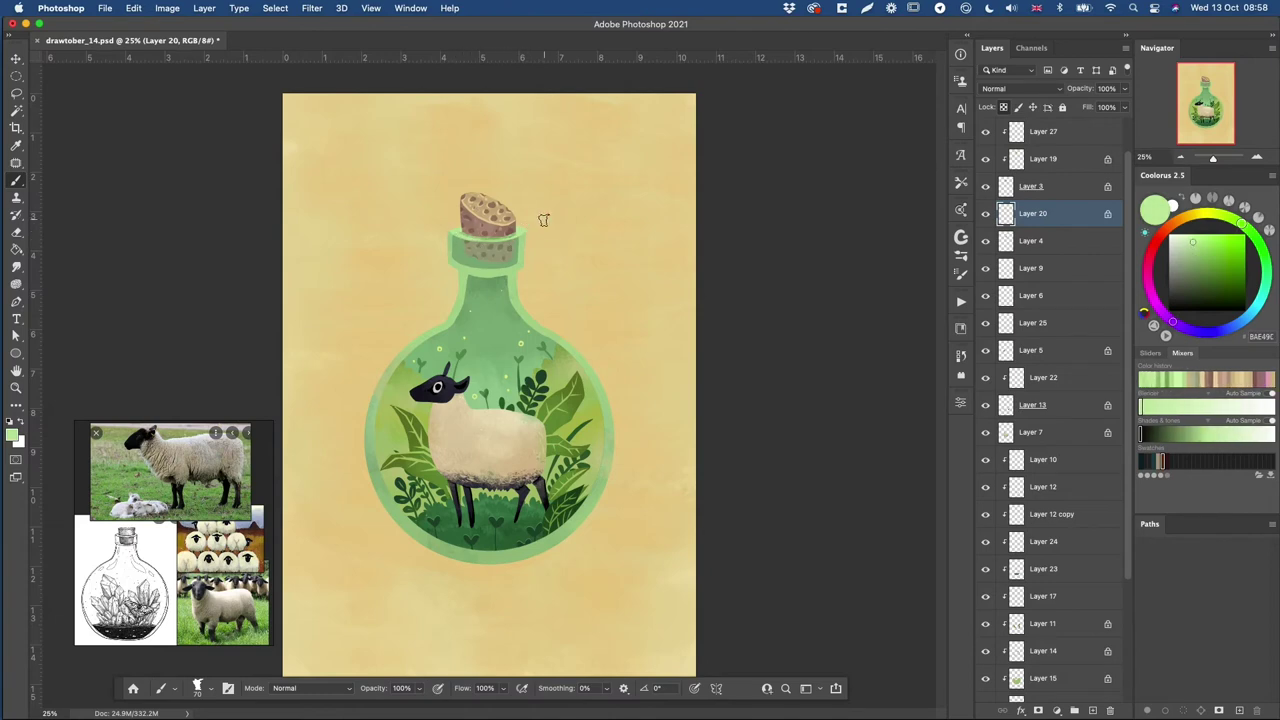
# - Refine the bottle lip's front edge on Layer 20 using a 35 px brush and sampled light greens
pyautogui.keyDown('super'); pyautogui.click(523, 199); pyautogui.keyUp('super')
pyautogui.keyDown('alt'); pyautogui.click(481, 248); pyautogui.keyUp('alt')
pyautogui.press('[')
pyautogui.press('[')
pyautogui.press('[')
pyautogui.press('[')
pyautogui.press('[')
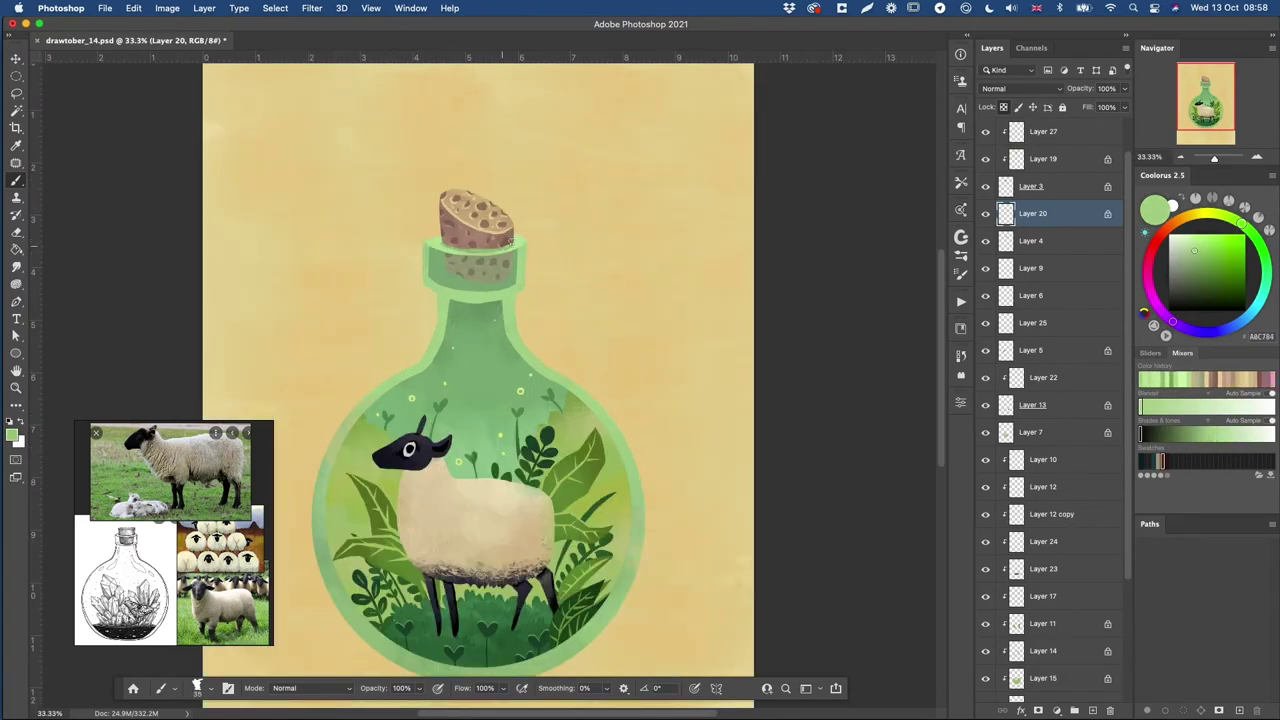
pyautogui.keyDown('alt'); pyautogui.click(521, 246); pyautogui.keyUp('alt')
# - Select Layer 21 inside the bottle's lip, lock its transparent pixels and shade around the submerged cork with sampled darker greens
pyautogui.press('v')
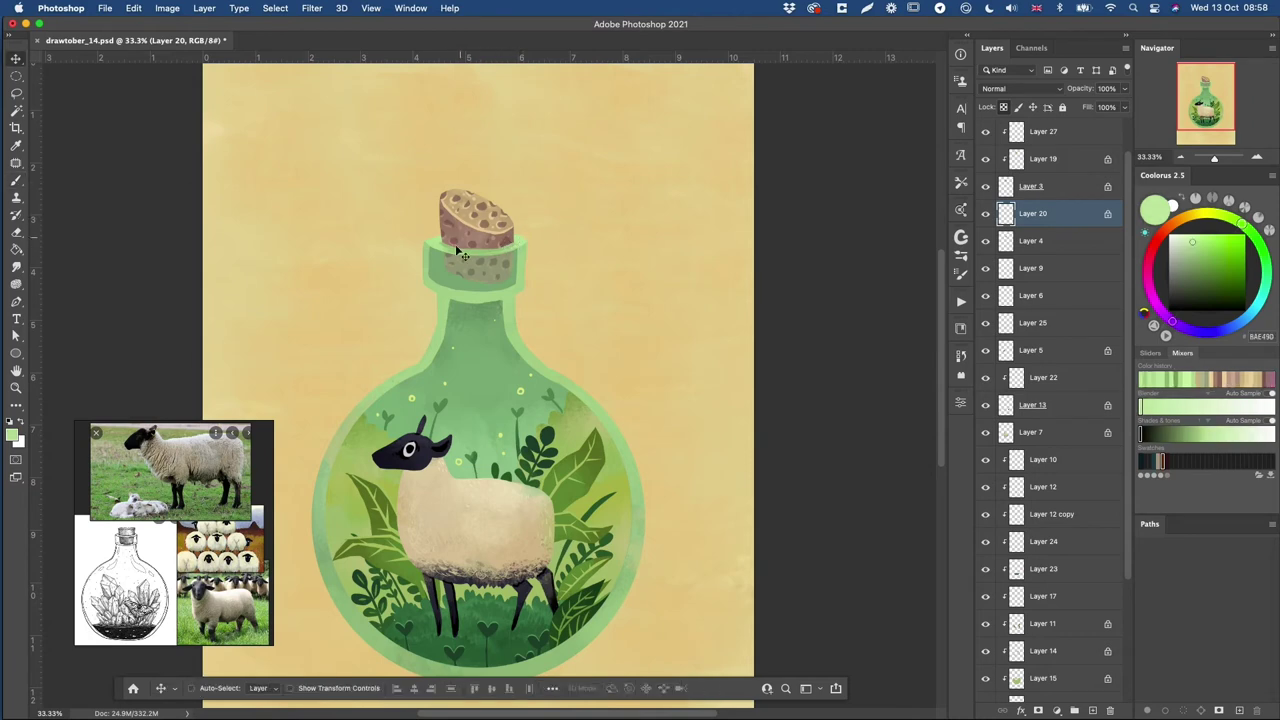
pyautogui.keyDown('super'); pyautogui.click(440, 268); pyautogui.keyUp('super')
pyautogui.press('/')
pyautogui.press('b')
pyautogui.keyDown('alt'); pyautogui.click(518, 264); pyautogui.keyUp('alt')
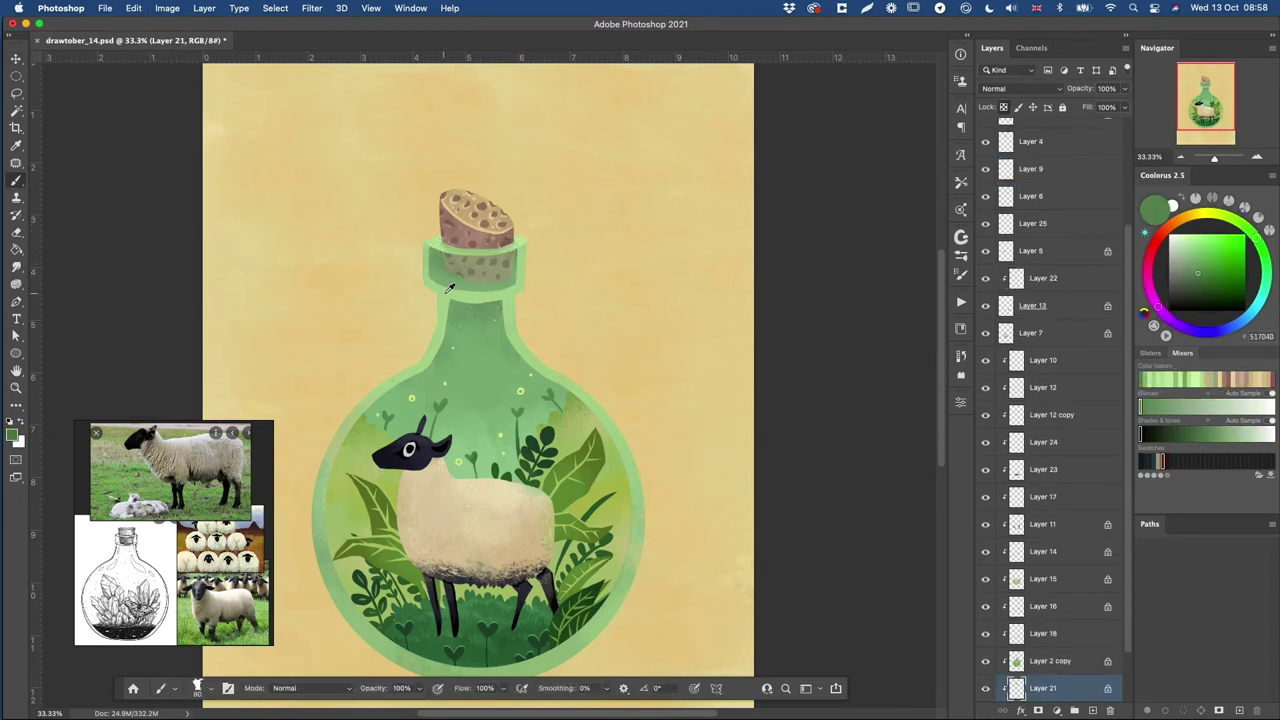
pyautogui.keyDown('alt'); pyautogui.click(425, 270); pyautogui.keyUp('alt')
pyautogui.keyDown('alt'); pyautogui.click(450, 252); pyautogui.keyUp('alt')
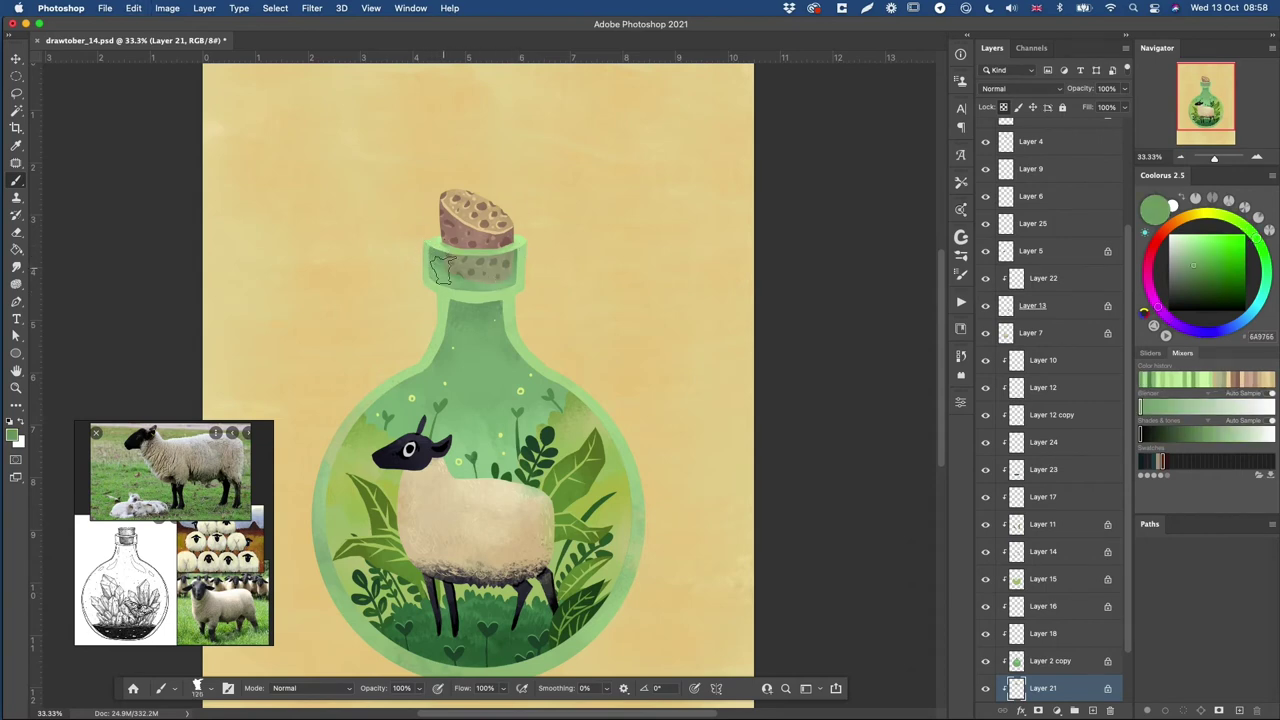
# - Lasso the neck area below the lip on Layer 2, shade it with a sampled darker green, clear the selection and save the file
pyautogui.keyDown('super'); pyautogui.click(508, 297); pyautogui.keyUp('super')
pyautogui.keyDown('alt'); pyautogui.click(512, 311); pyautogui.keyUp('alt')
pyautogui.press('l')
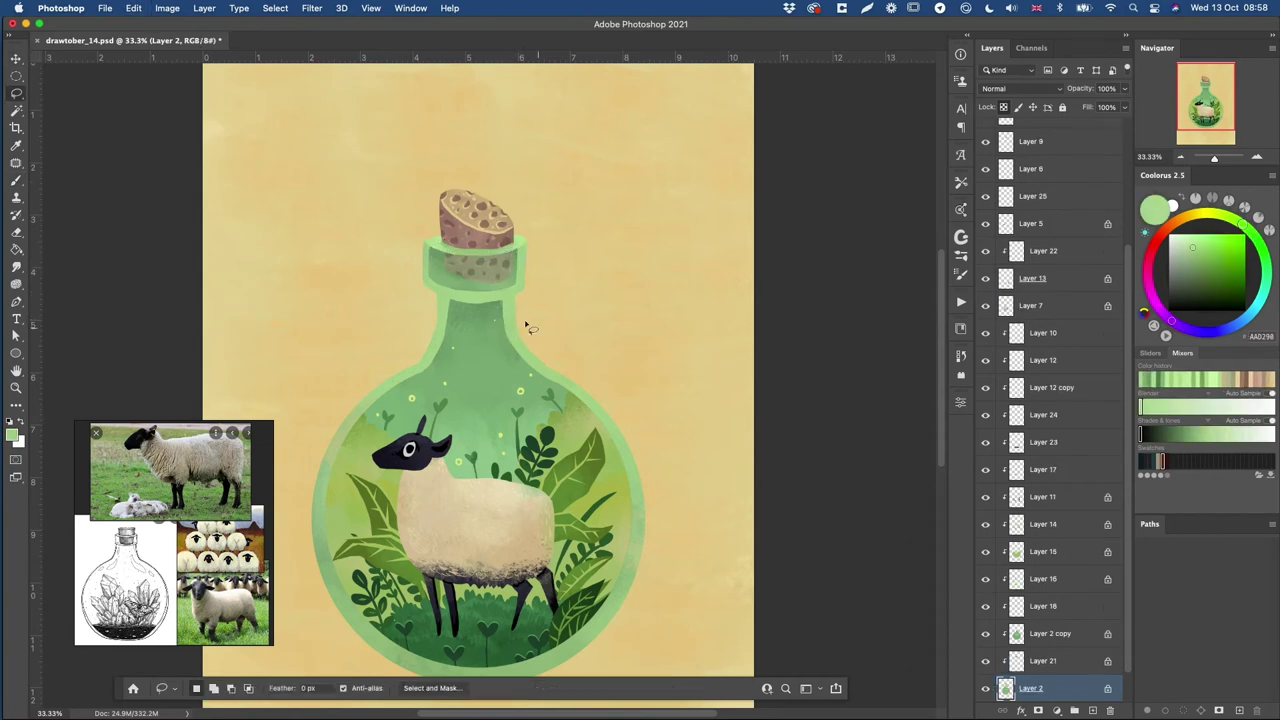
pyautogui.moveTo(507, 301)
pyautogui.mouseDown()
pyautogui.moveTo(391, 313)
pyautogui.moveTo(434, 292)
pyautogui.mouseUp()
pyautogui.press('b')
pyautogui.keyDown('alt'); pyautogui.click(475, 270); pyautogui.keyUp('alt')
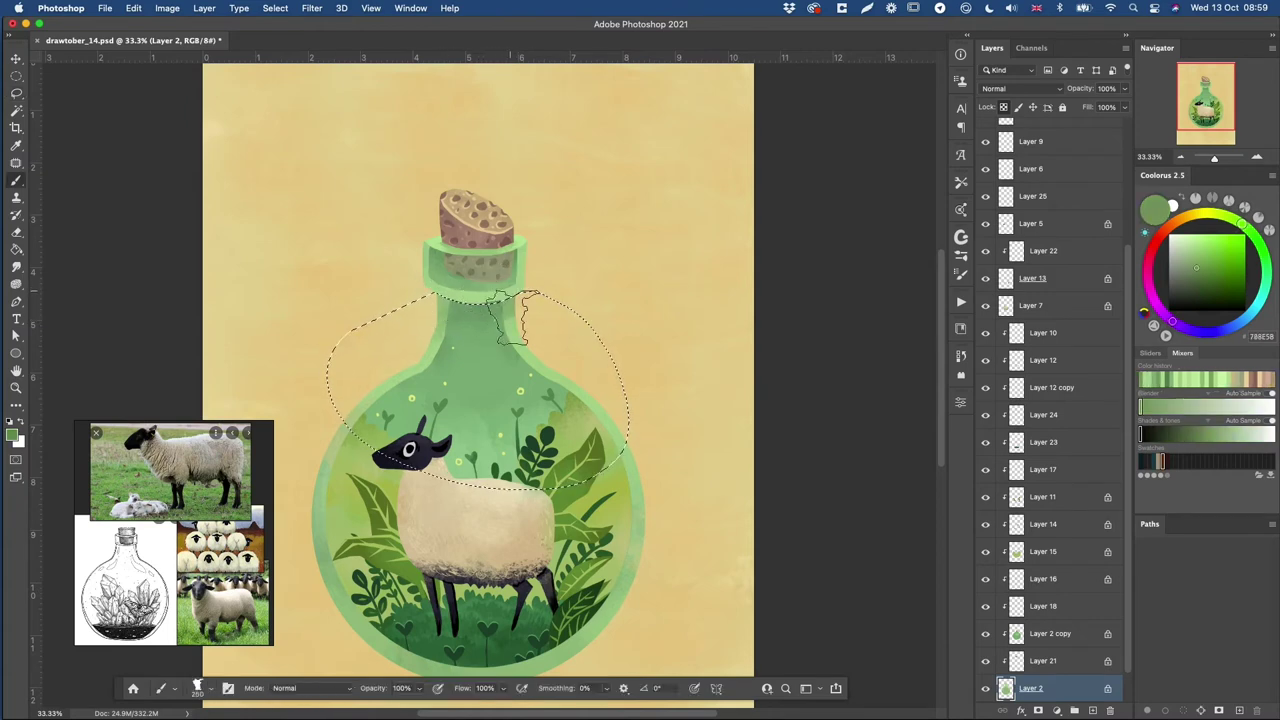
pyautogui.hotkey('ctrl', 'd')
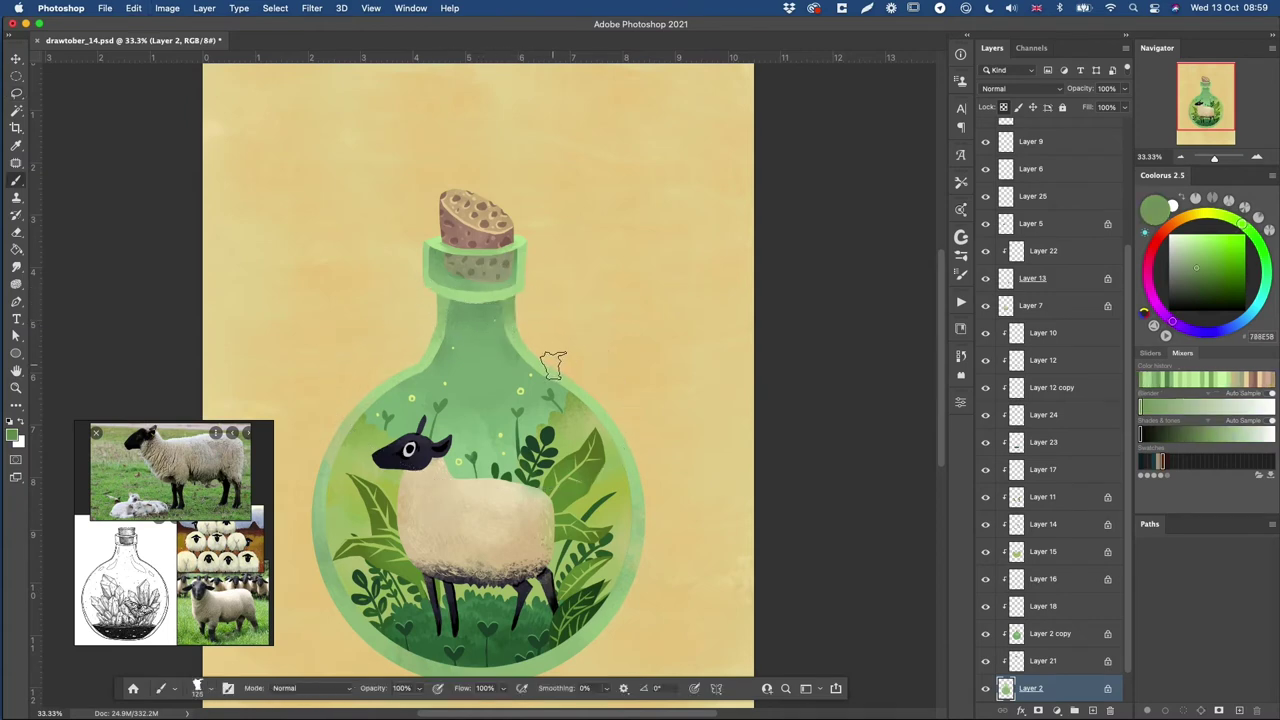
pyautogui.hotkey('ctrl', '-')
pyautogui.hotkey('ctrl', 's')
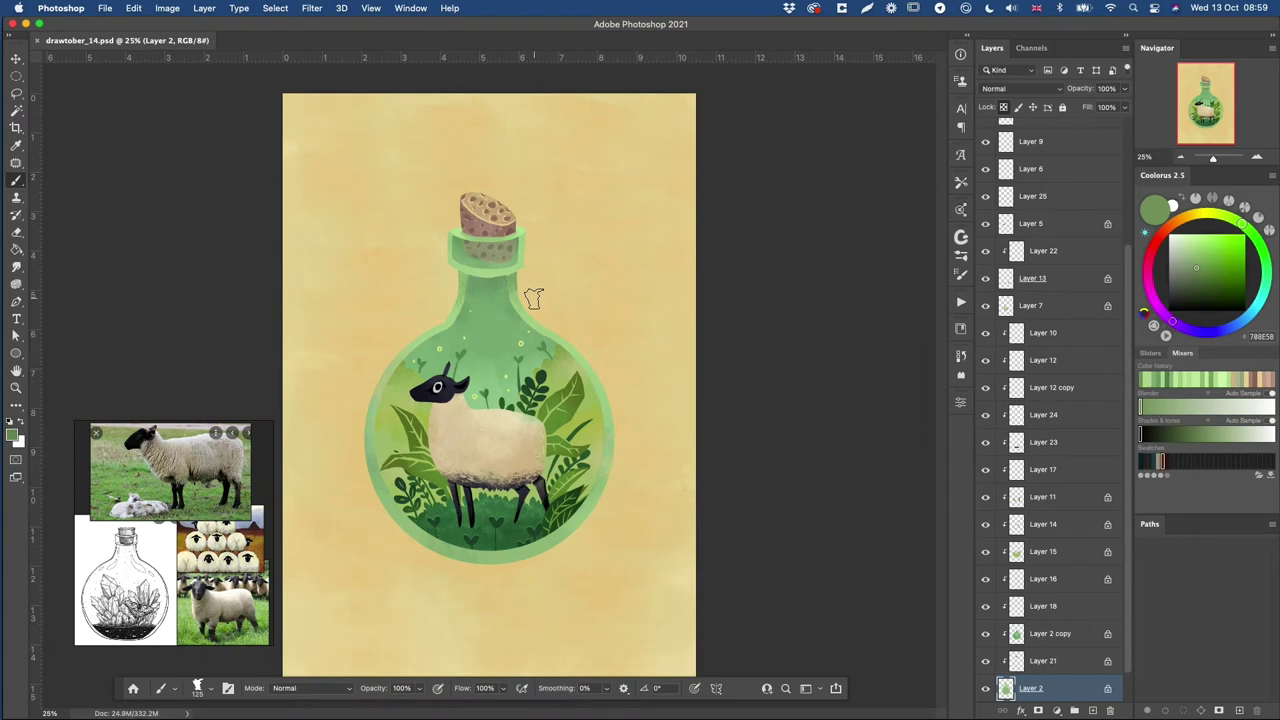
# - Lighten the spots on the cork's top on Layer 26 with Hue/Saturation, using saturation +5 and lightness +14
pyautogui.press('v')
pyautogui.click(489, 216)
pyautogui.click(986, 132)
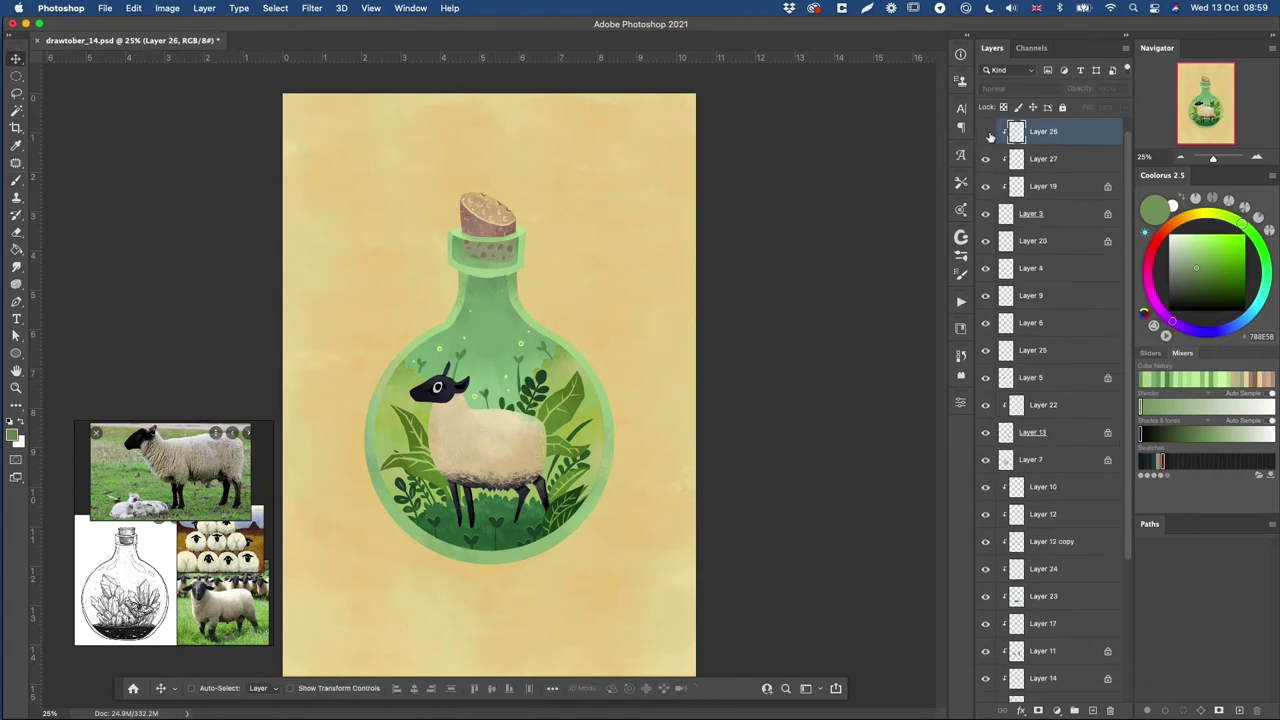
pyautogui.click(986, 132)
pyautogui.press('super+u')
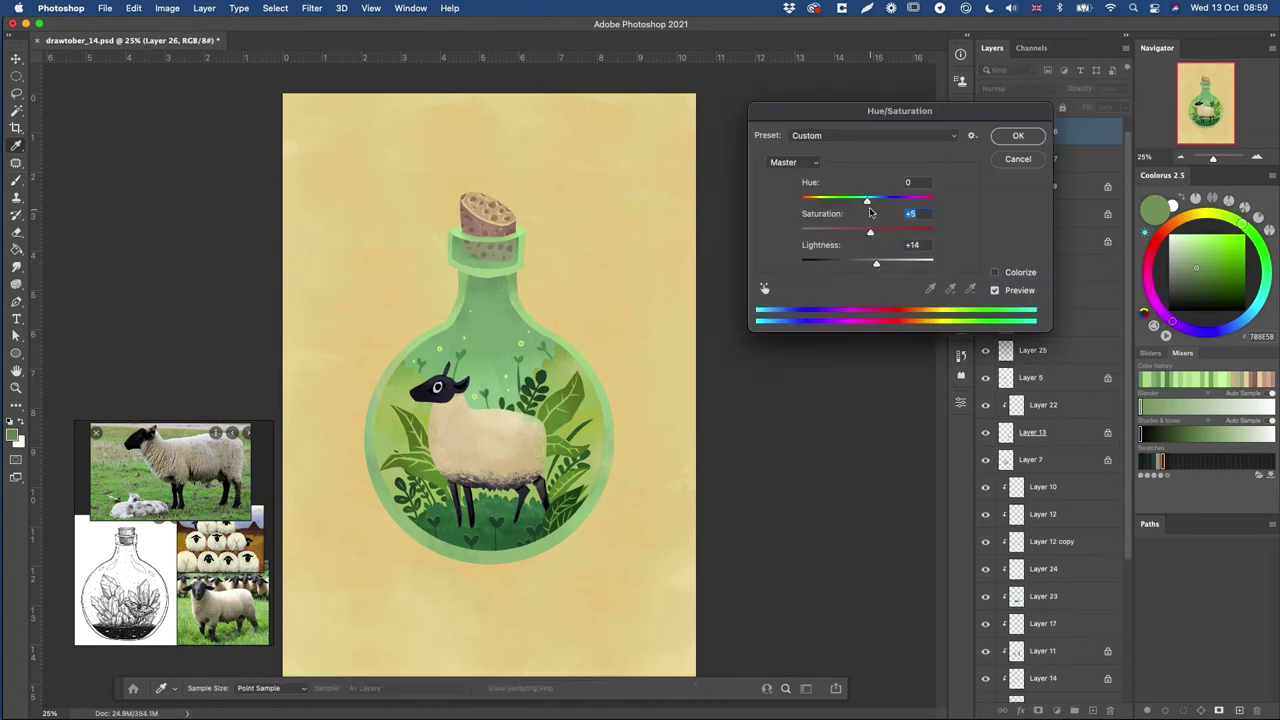
pyautogui.moveTo(871, 203); pyautogui.dragTo(866, 203)
pyautogui.click(1005, 140)
pyautogui.press('super+minus')
pyautogui.press('super+minus')
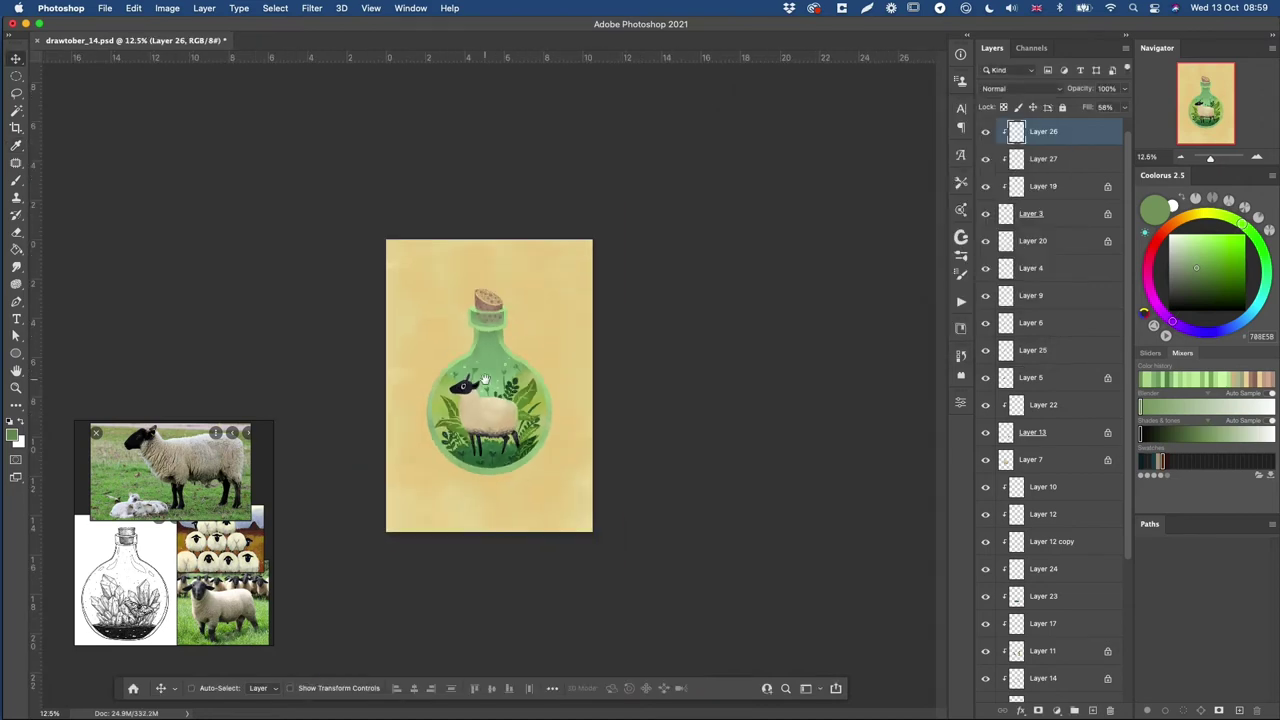
# - Select Layer 6 and raise its lightness with Hue/Saturation
pyautogui.press('super+plus')
pyautogui.press('super+plus')
pyautogui.press('super+plus')
pyautogui.moveTo(486, 372); pyautogui.dragTo(581, 329)
pyautogui.keyDown('super'); pyautogui.click(514, 352); pyautogui.keyUp('super')
pyautogui.press('super+u')
pyautogui.moveTo(867, 265); pyautogui.dragTo(962, 263)
pyautogui.click(1036, 142)
pyautogui.keyDown('alt'); pyautogui.click(624, 346); pyautogui.keyUp('alt')
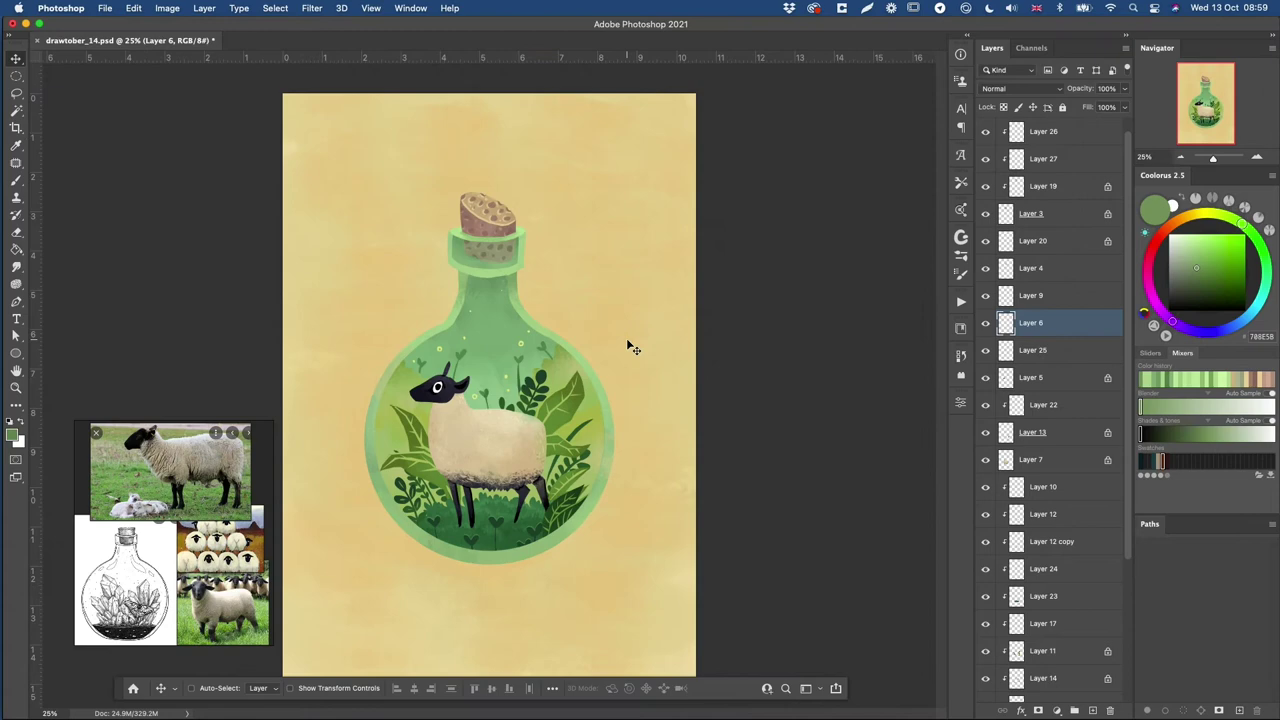
# - Select the sheep head's Layer 25 and get the Brush tool ready for detailing the head up close
pyautogui.keyDown('super'); pyautogui.click(422, 388); pyautogui.keyUp('super')
pyautogui.press('b')
pyautogui.keyDown('super'); pyautogui.click(459, 381); pyautogui.keyUp('super')
pyautogui.keyDown('super'); pyautogui.click(459, 381); pyautogui.keyUp('super')
# - Try black shading on the sheep's head with a different textured brush and undo the strokes
pyautogui.rightClick(482, 350)
pyautogui.click(576, 592)
pyautogui.click(405, 430)
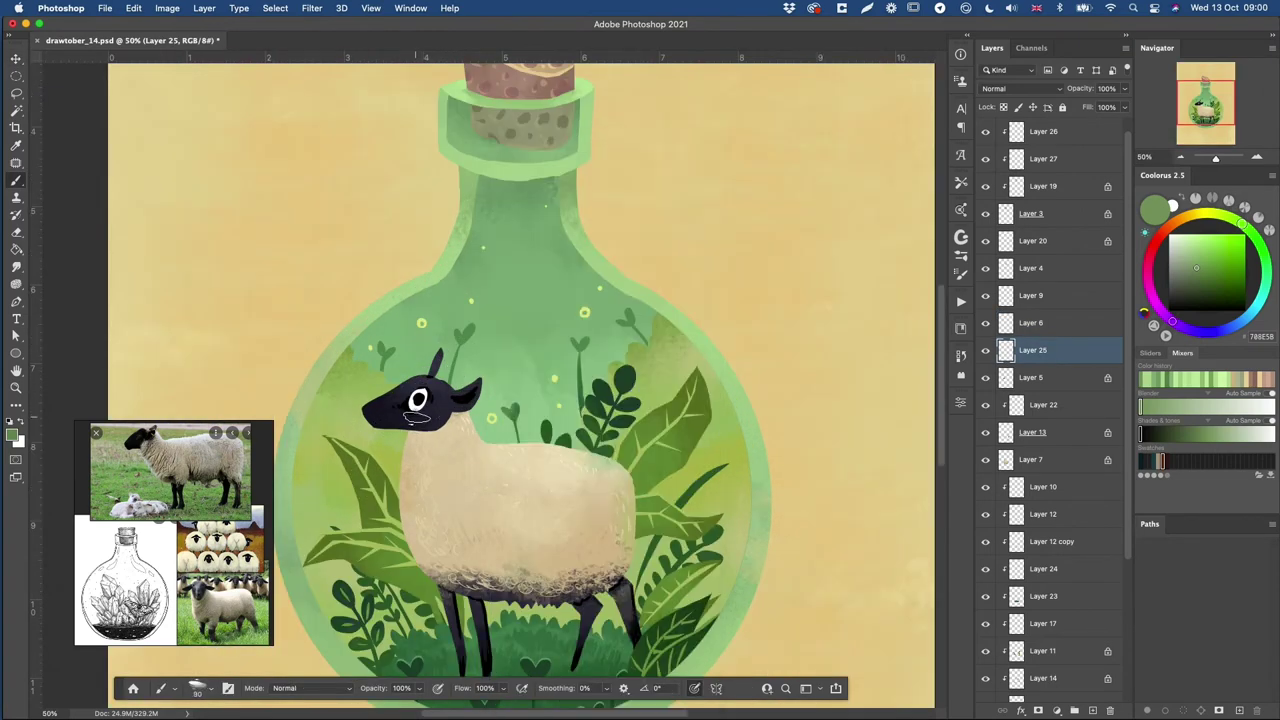
pyautogui.keyDown('alt'); pyautogui.click(407, 407); pyautogui.keyUp('alt')
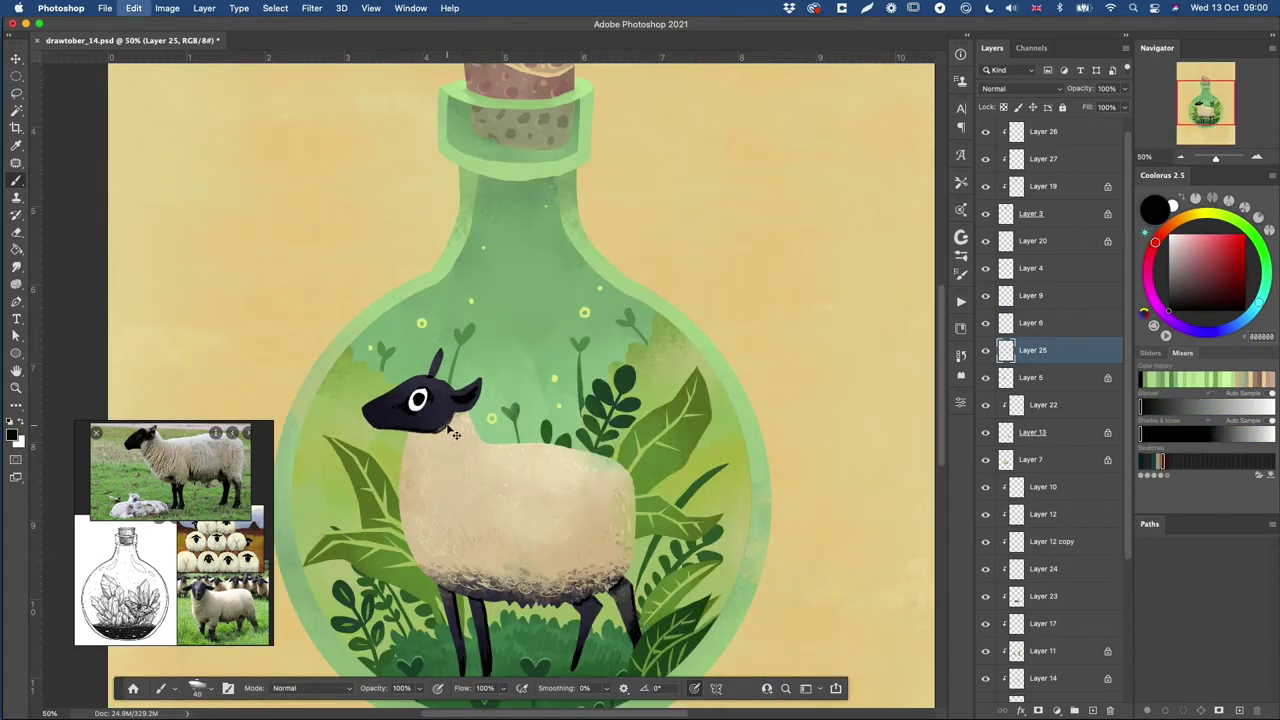
pyautogui.hotkey('ctrl', 'z')
pyautogui.hotkey('ctrl', 'z')
# - Choose a 30 px brush with 20% smoothing and paint sampled black and dark navy shading on the sheep's jaw and ear
pyautogui.rightClick(458, 385)
pyautogui.click(564, 490)
pyautogui.click(414, 427)
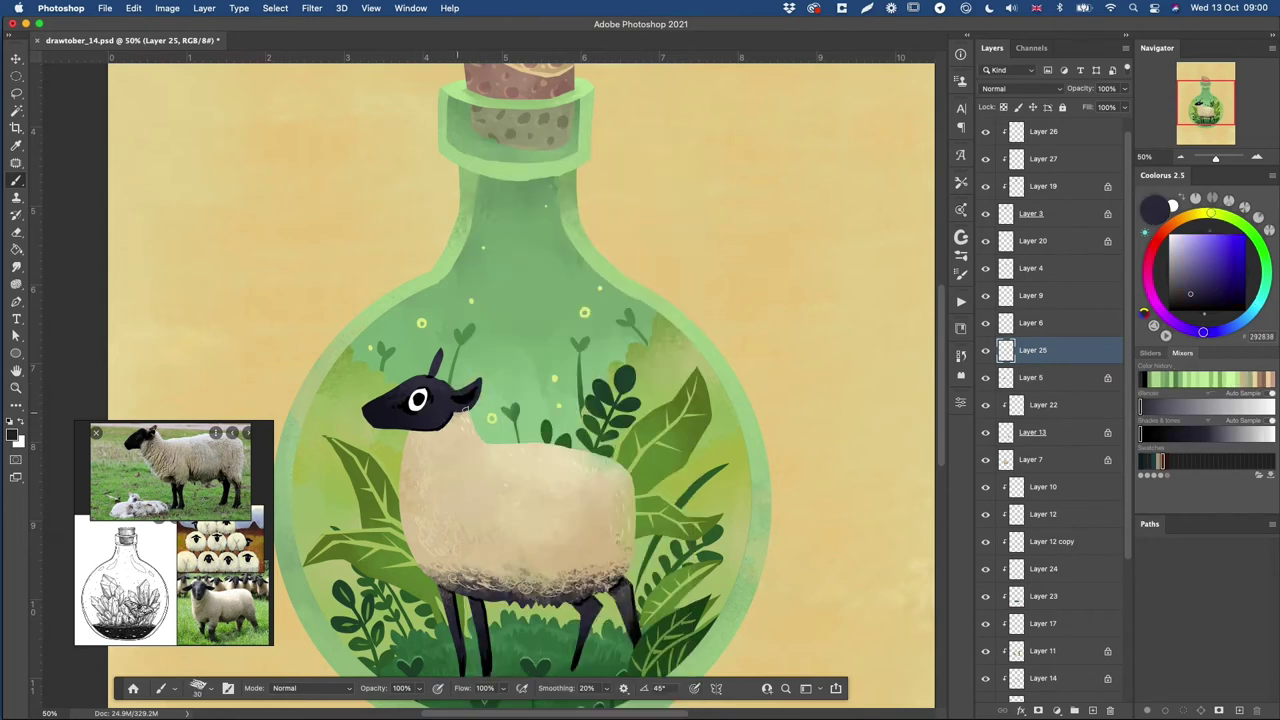
pyautogui.keyDown('alt'); pyautogui.click(459, 401); pyautogui.keyUp('alt')
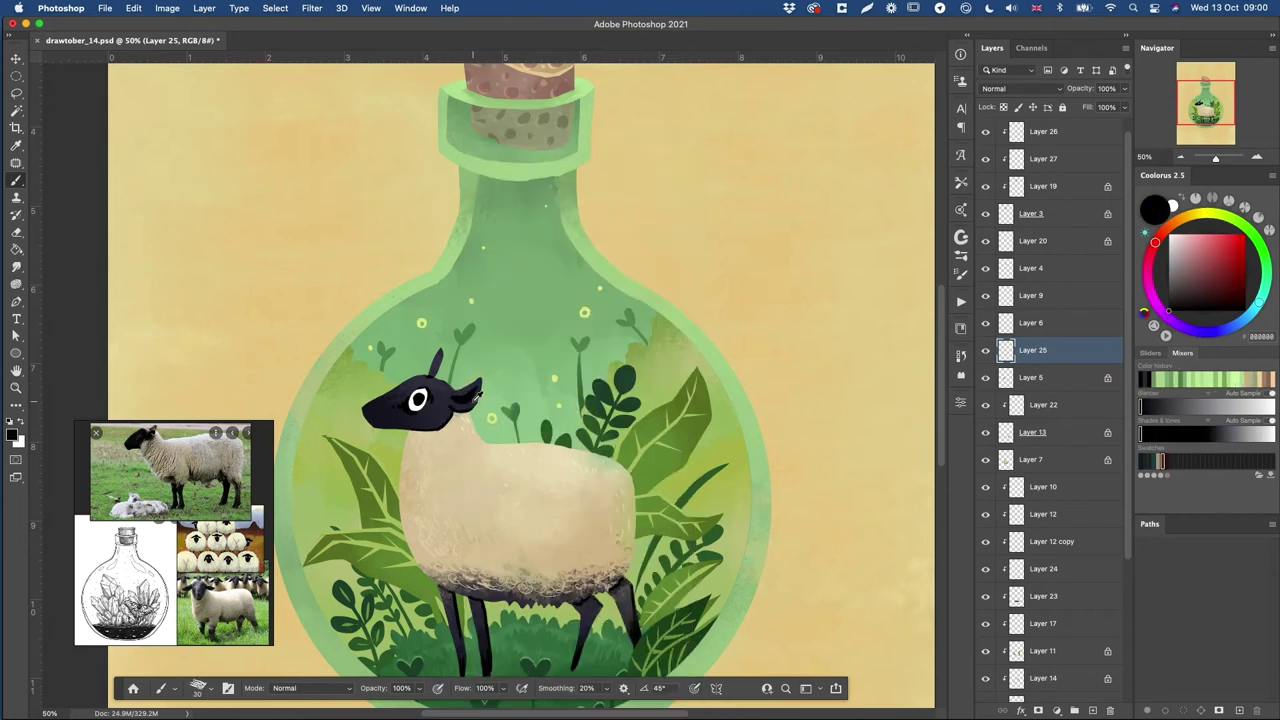
pyautogui.keyDown('alt'); pyautogui.click(476, 393); pyautogui.keyUp('alt')
# - Paint muted blue-grey #43425A highlights on the sheep's head around the ear, jaw and brow
pyautogui.keyDown('alt'); pyautogui.click(440, 387); pyautogui.keyUp('alt')
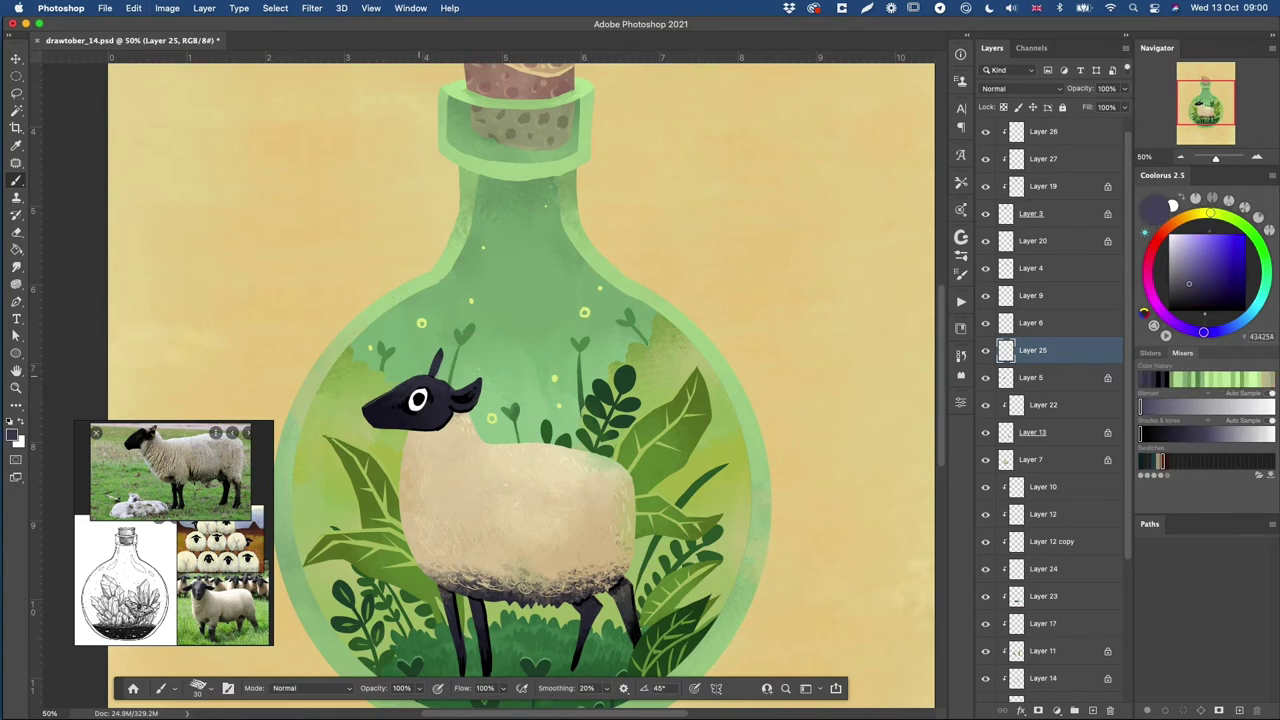
pyautogui.keyDown('alt'); pyautogui.click(456, 397); pyautogui.keyUp('alt')
pyautogui.keyDown('super'); pyautogui.click(410, 397); pyautogui.keyUp('super')
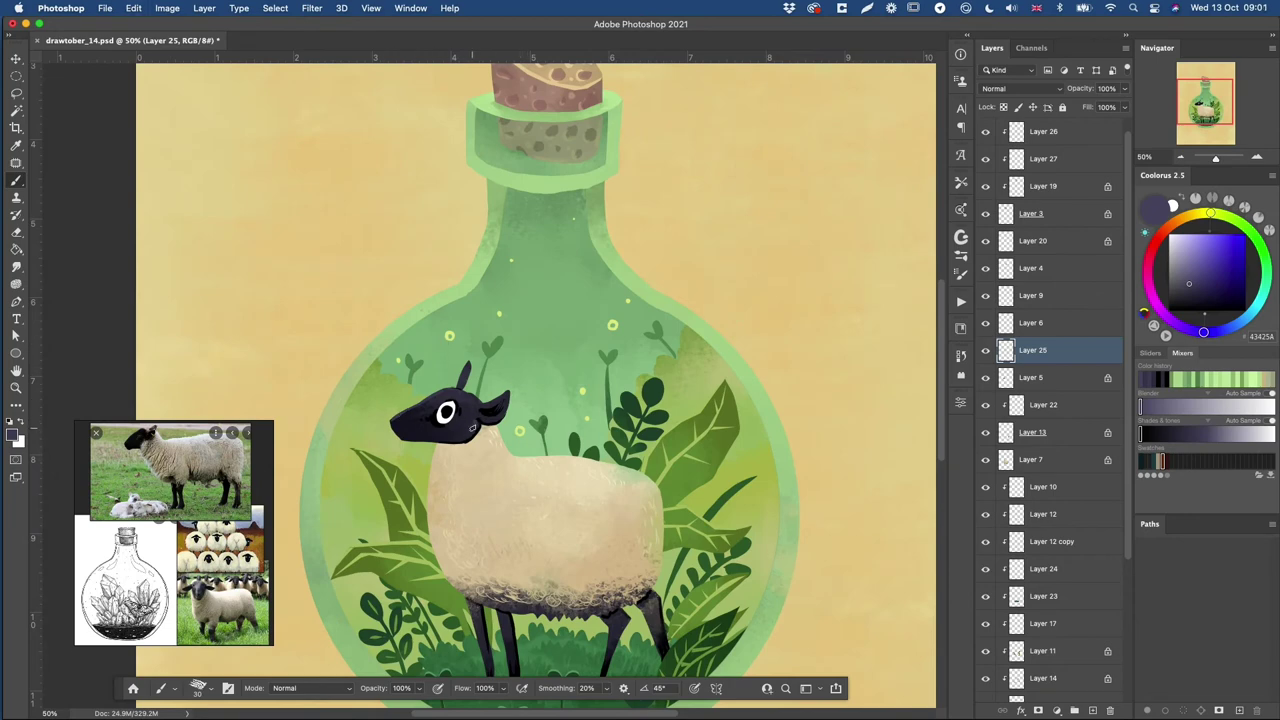
pyautogui.press('h')
pyautogui.moveTo(556, 352); pyautogui.dragTo(493, 386)
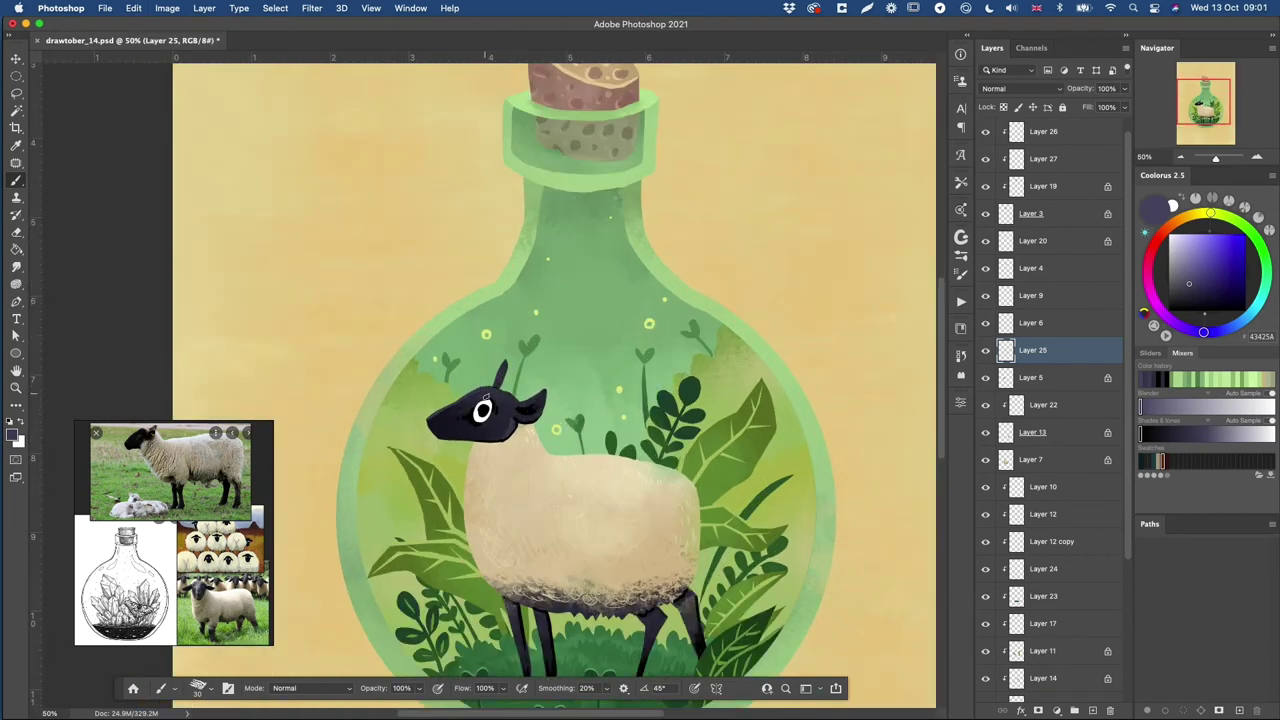
# - Select the eye's Layer 9, lock its transparent pixels and touch up the sheep's eye with dark grey and black
pyautogui.keyDown('super'); pyautogui.click(483, 410); pyautogui.keyUp('super')
pyautogui.keyDown('alt'); pyautogui.click(483, 410); pyautogui.keyUp('alt')
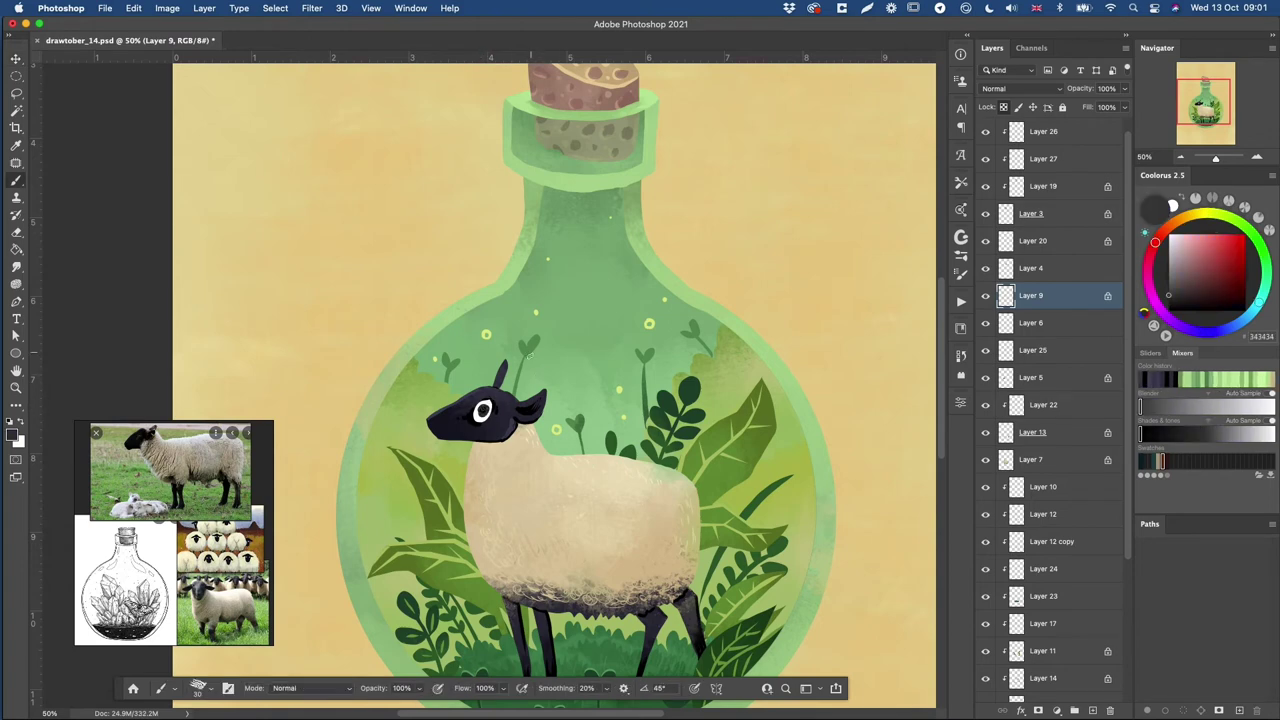
pyautogui.keyDown('alt'); pyautogui.click(482, 410); pyautogui.keyUp('alt')
pyautogui.keyDown('alt'); pyautogui.keyDown('super'); pyautogui.click(560, 470); pyautogui.keyUp('super'); pyautogui.keyUp('alt')
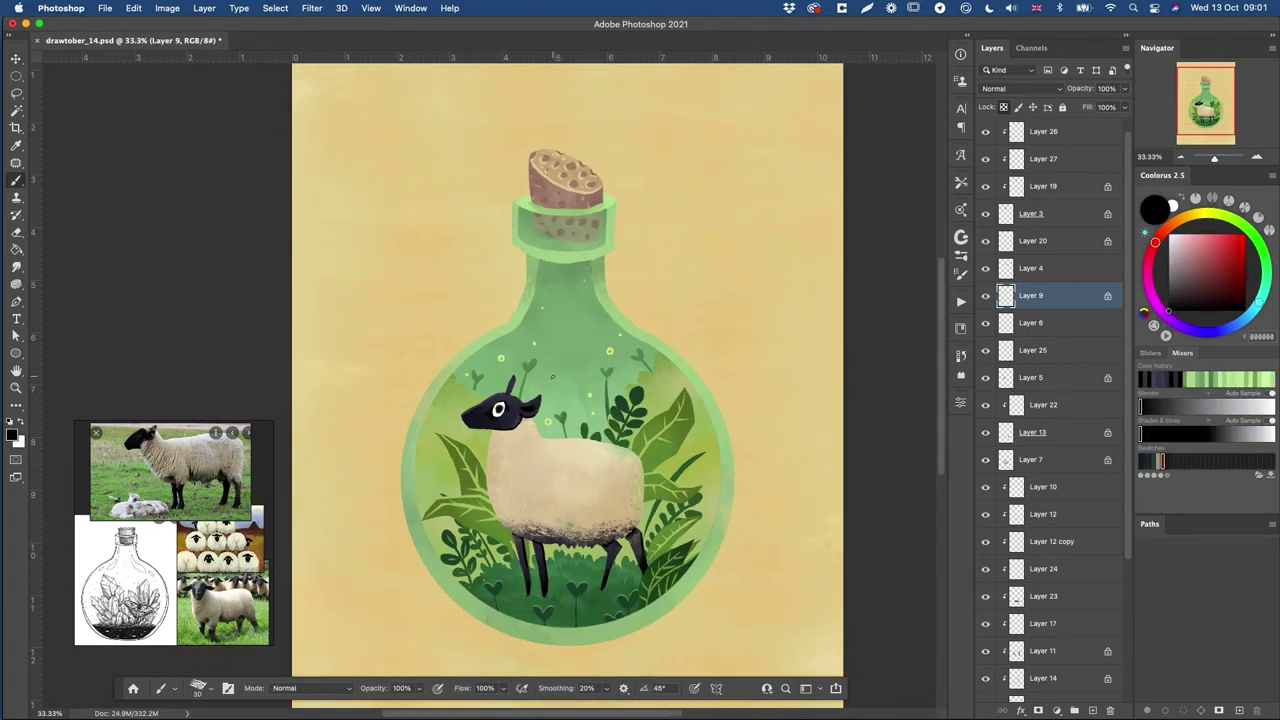
pyautogui.moveTo(553, 377); pyautogui.dragTo(544, 356)
pyautogui.keyDown('super'); pyautogui.click(587, 462); pyautogui.keyUp('super')
pyautogui.keyDown('alt'); pyautogui.keyDown('super'); pyautogui.click(600, 414); pyautogui.keyUp('super'); pyautogui.keyUp('alt')
pyautogui.moveTo(630, 438); pyautogui.dragTo(622, 448)
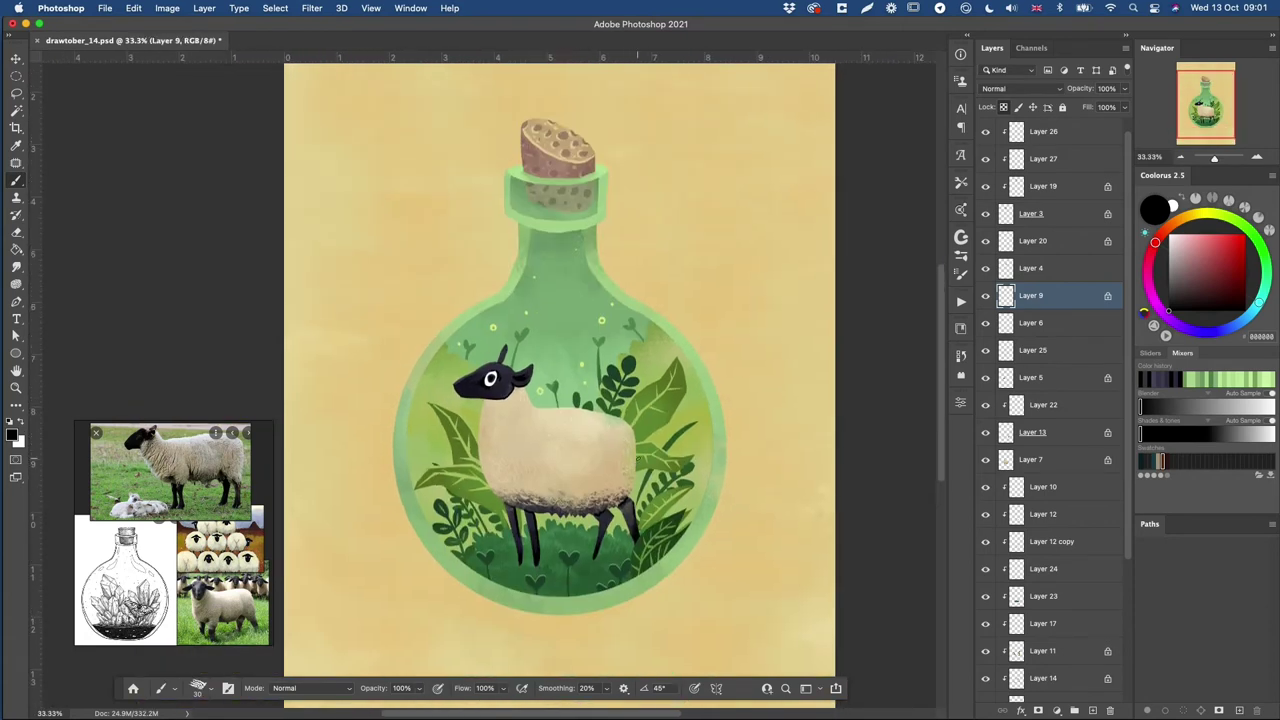
pyautogui.keyDown('alt'); pyautogui.keyDown('super'); pyautogui.click(630, 450); pyautogui.keyUp('super'); pyautogui.keyUp('alt')
pyautogui.keyDown('super'); pyautogui.click(554, 418); pyautogui.keyUp('super')
pyautogui.moveTo(546, 427); pyautogui.dragTo(642, 411)
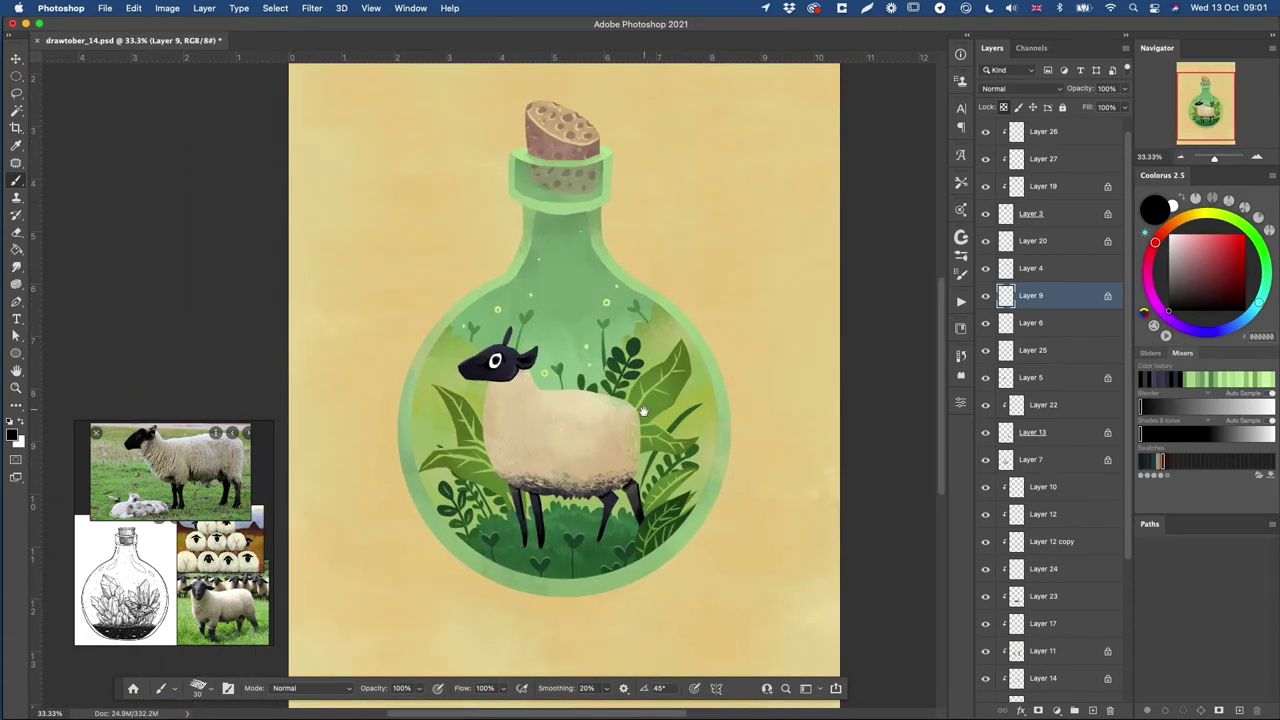
# - Shift the bottle background on Layer 2 copy with Hue/Saturation to hue +21, saturation +29 and lightness +13
pyautogui.press('v')
pyautogui.keyDown('super'); pyautogui.click(566, 299); pyautogui.keyUp('super')
pyautogui.scroll(-3, 995, 625)
pyautogui.press('super+u')
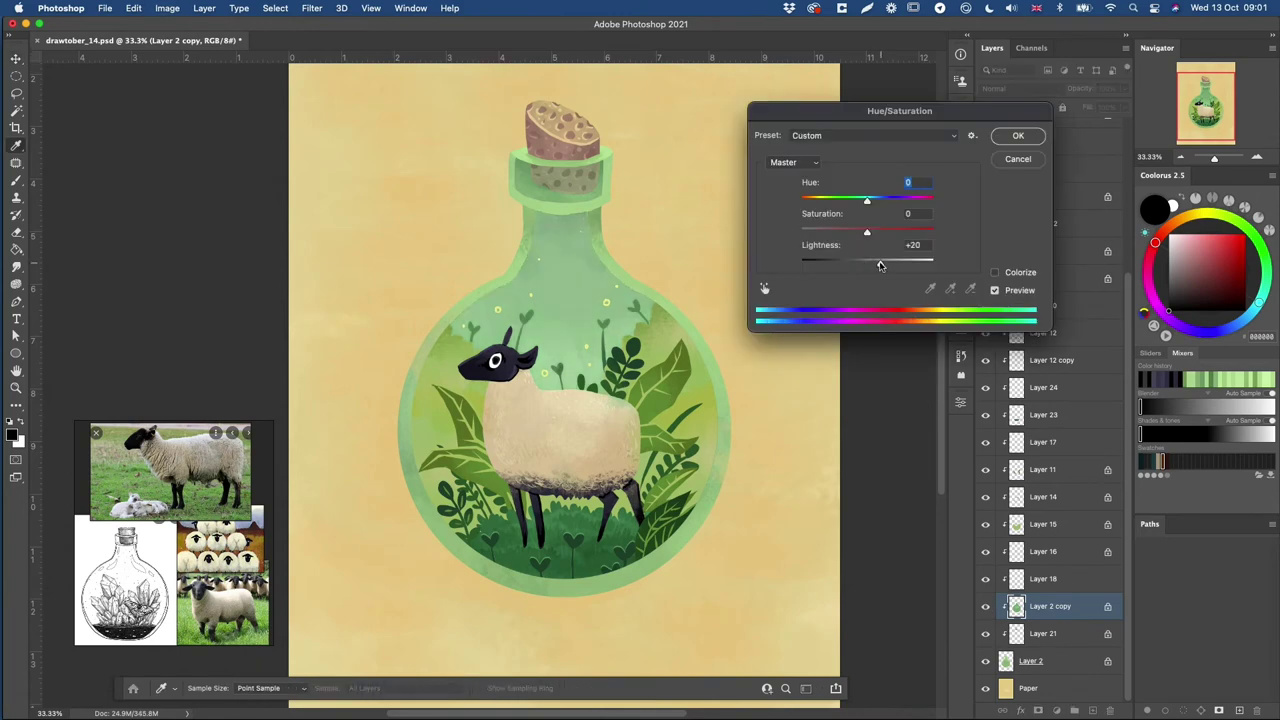
pyautogui.moveTo(868, 202); pyautogui.dragTo(881, 199)
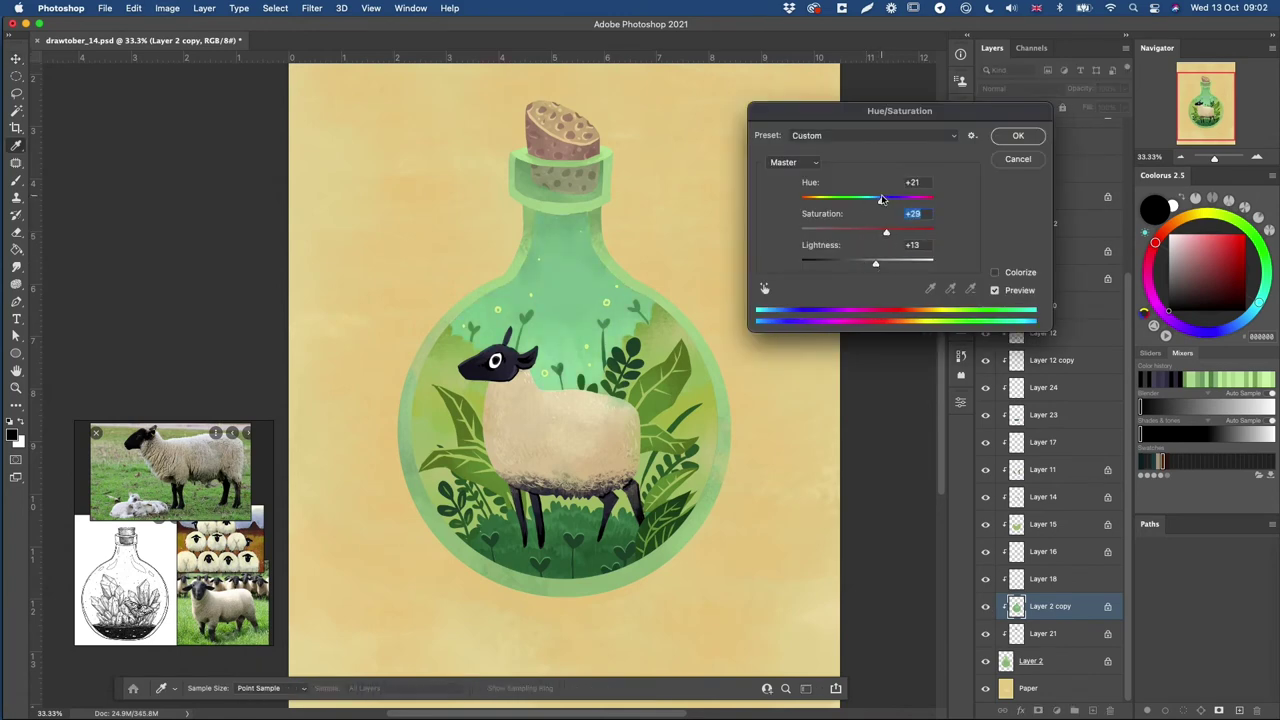
pyautogui.click(1018, 136)
# - Try a stroke behind the sheep with a Basic - Block-in brush from Traditional Lasso Textures and undo it
pyautogui.rightClick(659, 347)
pyautogui.moveTo(862, 438); pyautogui.dragTo(867, 478)
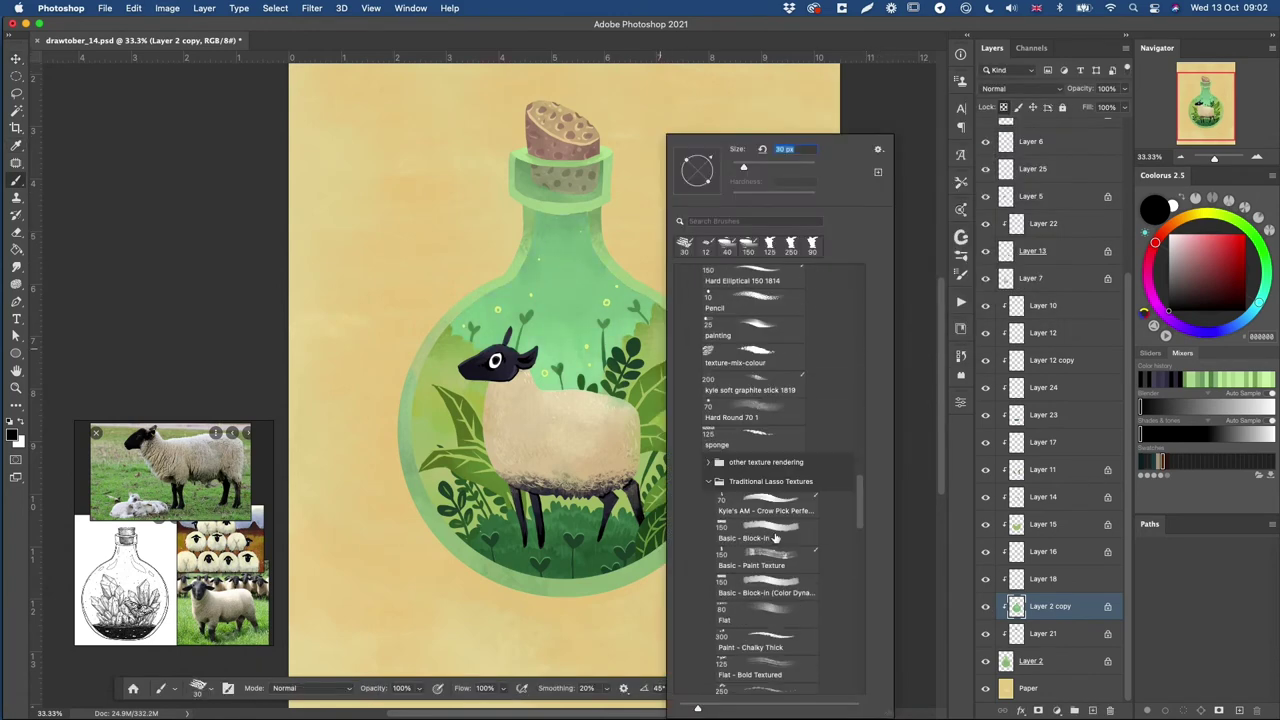
pyautogui.click(772, 583)
pyautogui.moveTo(562, 342)
pyautogui.mouseDown()
pyautogui.moveTo(583, 354)
pyautogui.moveTo(512, 345)
pyautogui.moveTo(606, 391)
pyautogui.moveTo(550, 345)
pyautogui.moveTo(565, 310)
pyautogui.mouseUp()
pyautogui.press('super+z')
# - Switch the paint colour to a cyan hue and try strokes behind the sheep with an enlarged brush, undoing them
pyautogui.click(1257, 306)
pyautogui.click(1210, 252)
pyautogui.press('super+z')
pyautogui.press(']')
pyautogui.press(']')
pyautogui.press(']')
pyautogui.press(']')
pyautogui.press(']')
pyautogui.press(']')
pyautogui.press(']')
pyautogui.press(']')
pyautogui.press('super+z')
# - Set the paint colour to pale cyan #9AE6EB and test a glow behind the sheep with another enlarged textured brush
pyautogui.click(1203, 246)
pyautogui.rightClick(644, 372)
pyautogui.click(758, 555)
pyautogui.click(603, 414)
pyautogui.click(1195, 240)
pyautogui.press(']')
pyautogui.press(']')
pyautogui.press(']')
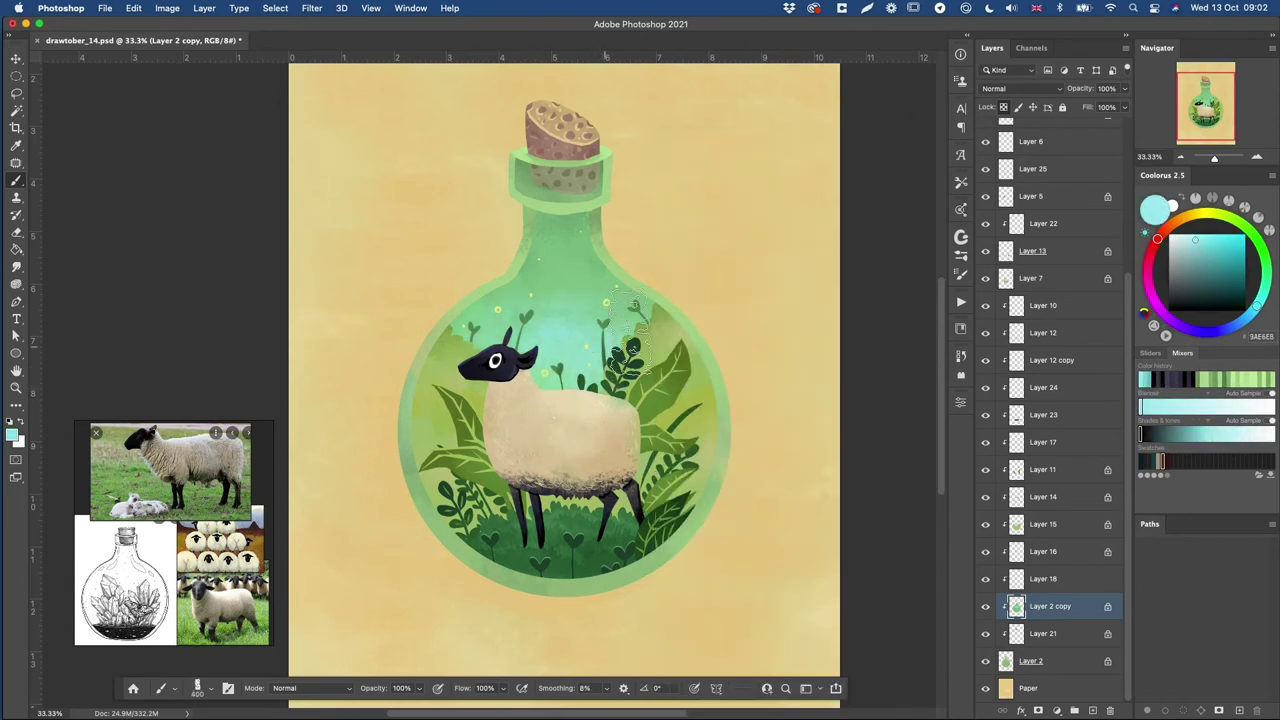
# - Choose a large textured brush with 15% flow and paint a soft pale cyan glow above the sheep's back on Layer 2 copy
pyautogui.rightClick(655, 245)
pyautogui.doubleClick(737, 566)
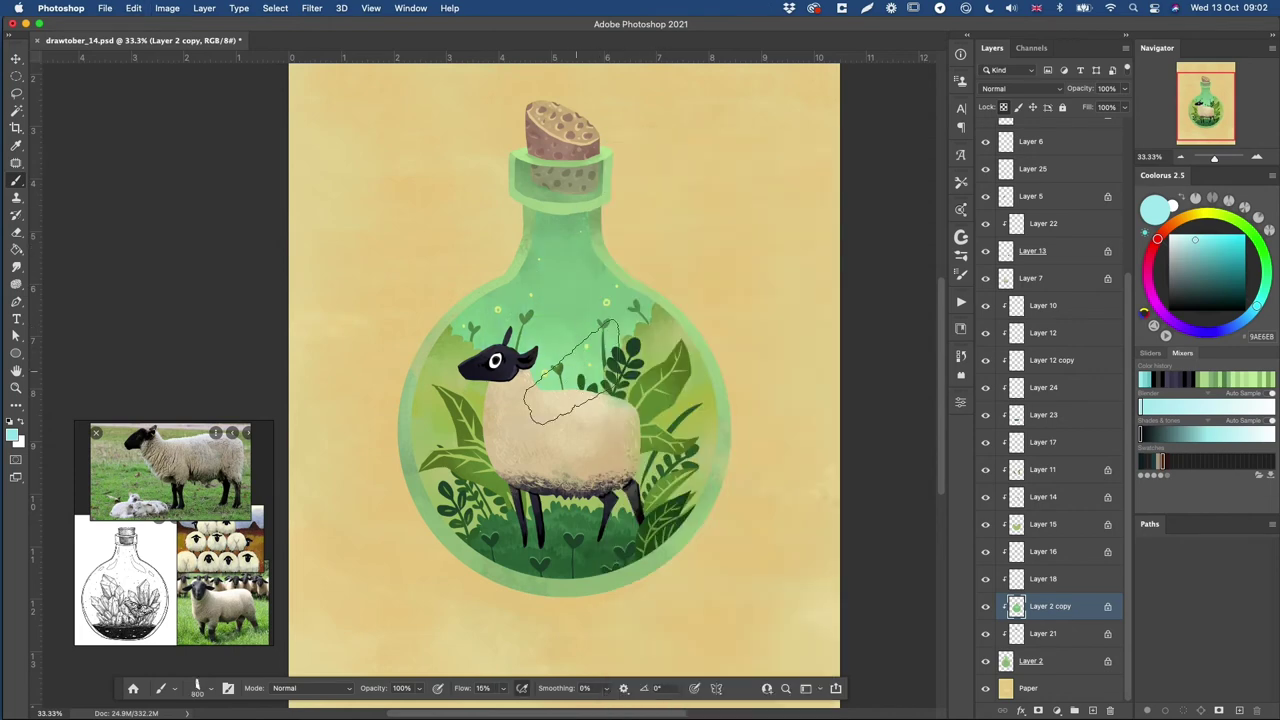
pyautogui.moveTo(576, 371)
pyautogui.mouseDown()
pyautogui.moveTo(594, 338)
pyautogui.moveTo(535, 328)
pyautogui.mouseUp()
# - Blend the cyan glow into the bottle background with sampled green #88CA99 around the sheep's head
pyautogui.keyDown('alt'); pyautogui.click(491, 299); pyautogui.keyUp('alt')
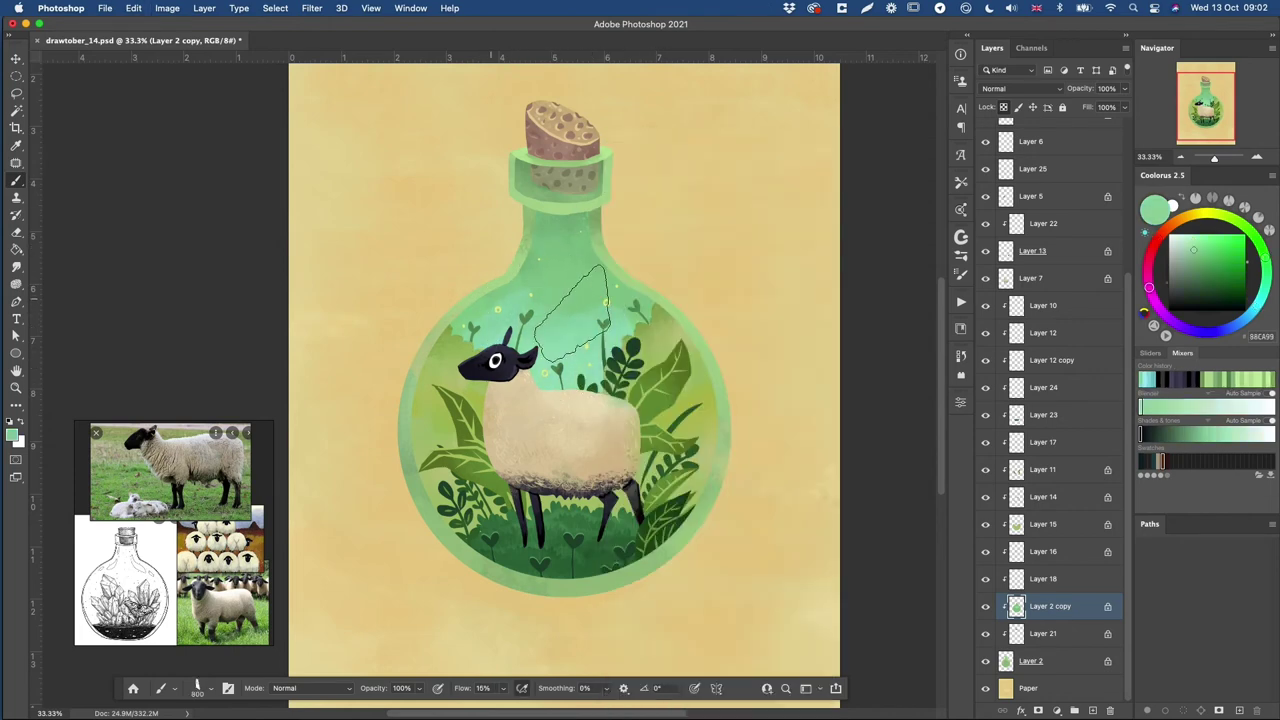
pyautogui.press('super+minus')
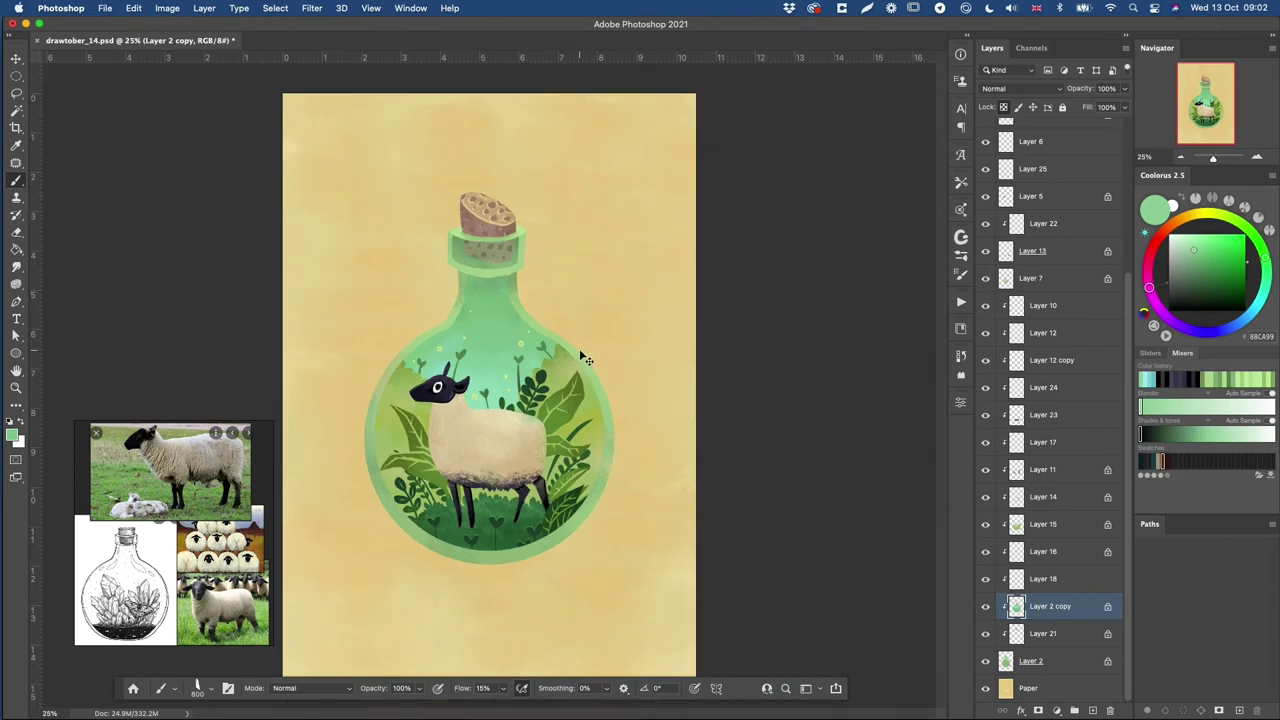
pyautogui.moveTo(487, 359); pyautogui.dragTo(457, 359)
pyautogui.rightClick(556, 348)
pyautogui.press('Escape')
pyautogui.moveTo(583, 425); pyautogui.dragTo(605, 422)
pyautogui.moveTo(605, 422)
pyautogui.mouseDown()
pyautogui.moveTo(740, 385)
pyautogui.moveTo(721, 395)
pyautogui.mouseUp()
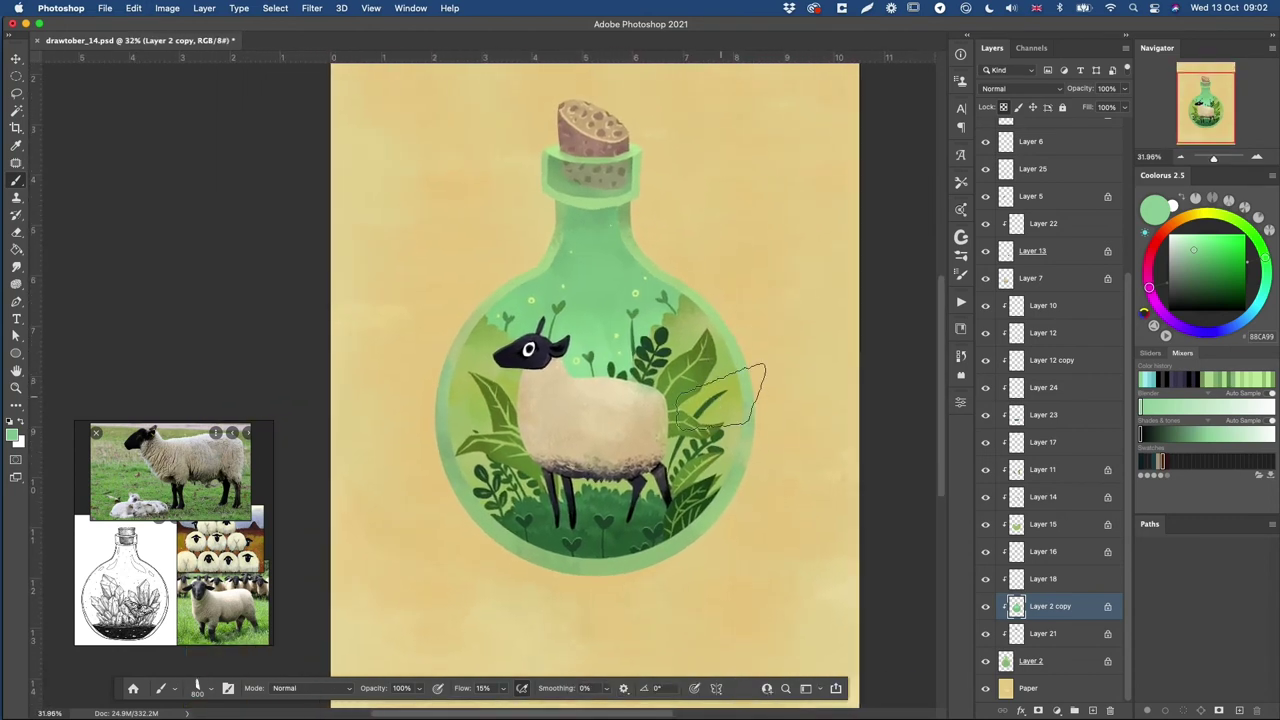
# - Add a new empty layer above Layer 26
pyautogui.press('v')
pyautogui.keyDown('alt'); pyautogui.click(621, 330); pyautogui.keyUp('alt')
pyautogui.keyDown('alt'); pyautogui.click(621, 330); pyautogui.keyUp('alt')
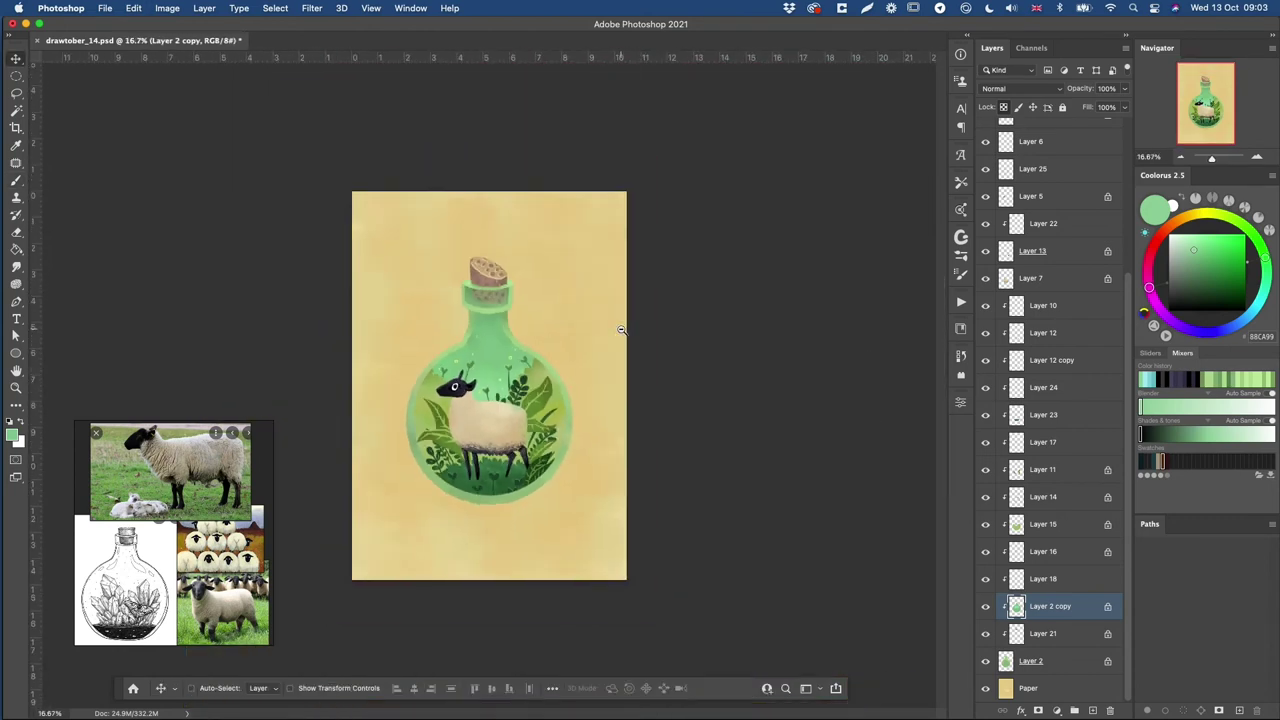
pyautogui.press('super+plus')
pyautogui.click(1000, 661)
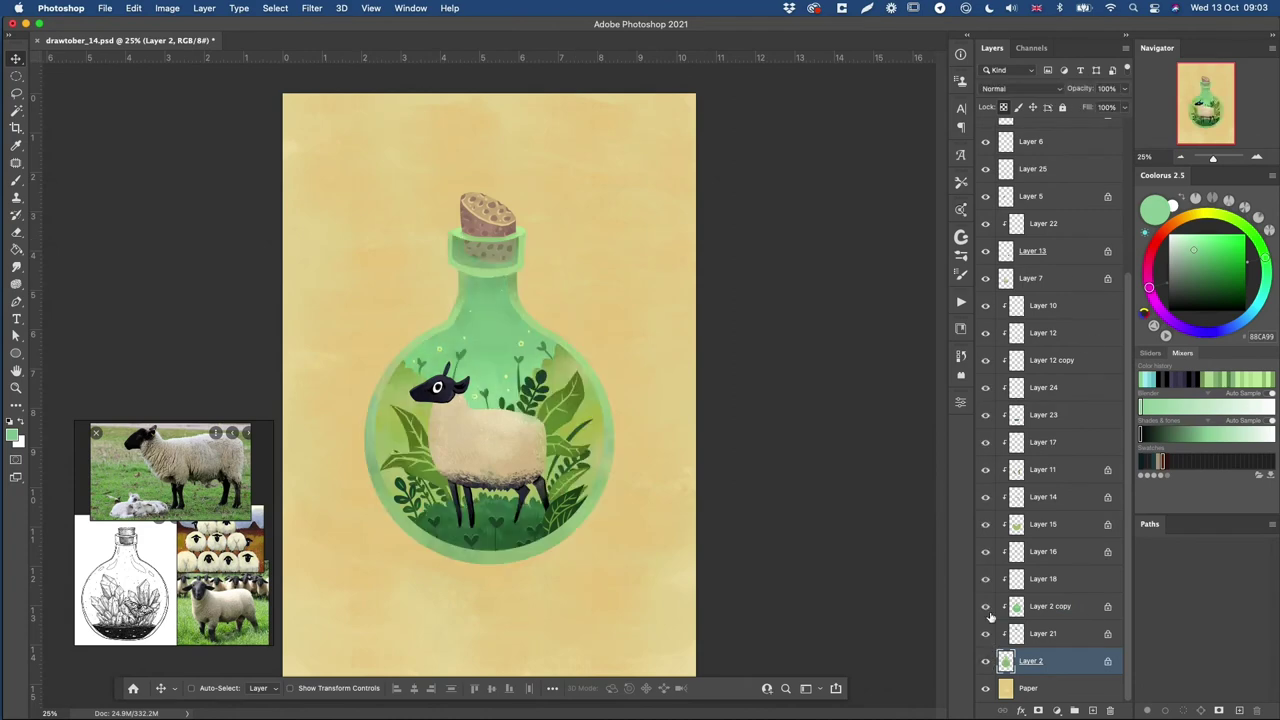
pyautogui.scroll(4, 1015, 338)
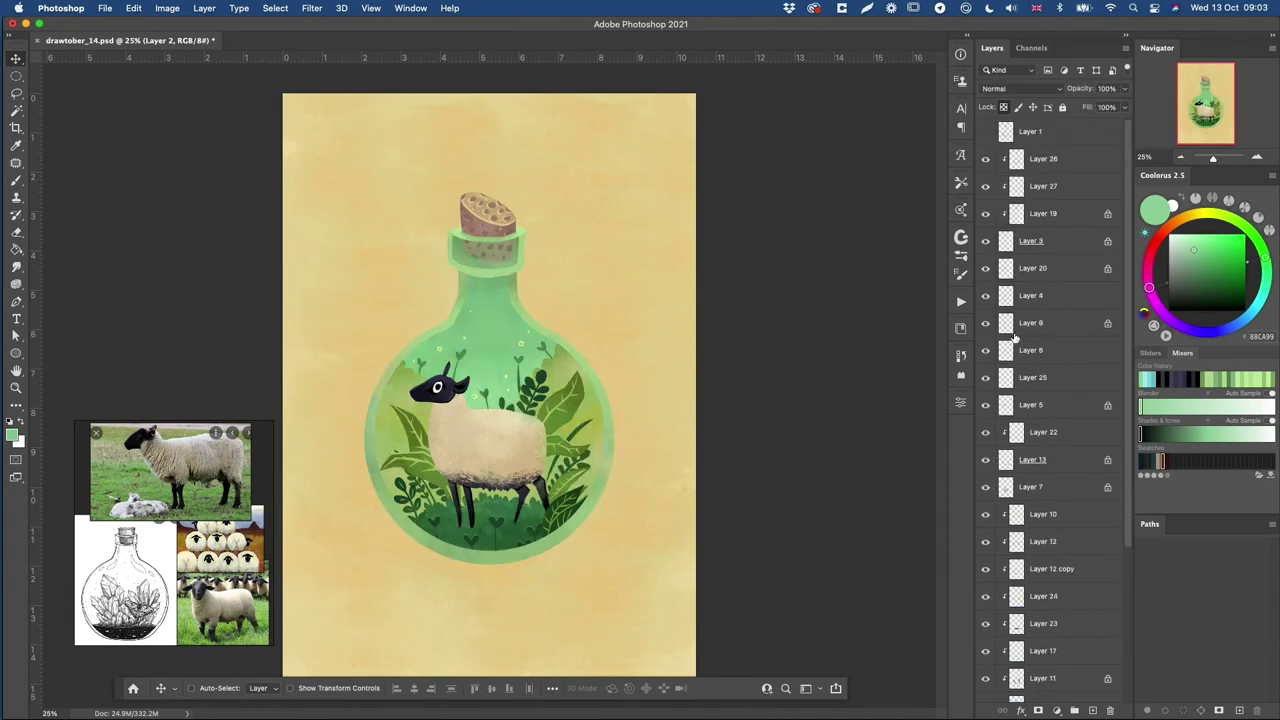
pyautogui.click(990, 160)
pyautogui.press('alt+shift+super+n')
pyautogui.press('l')
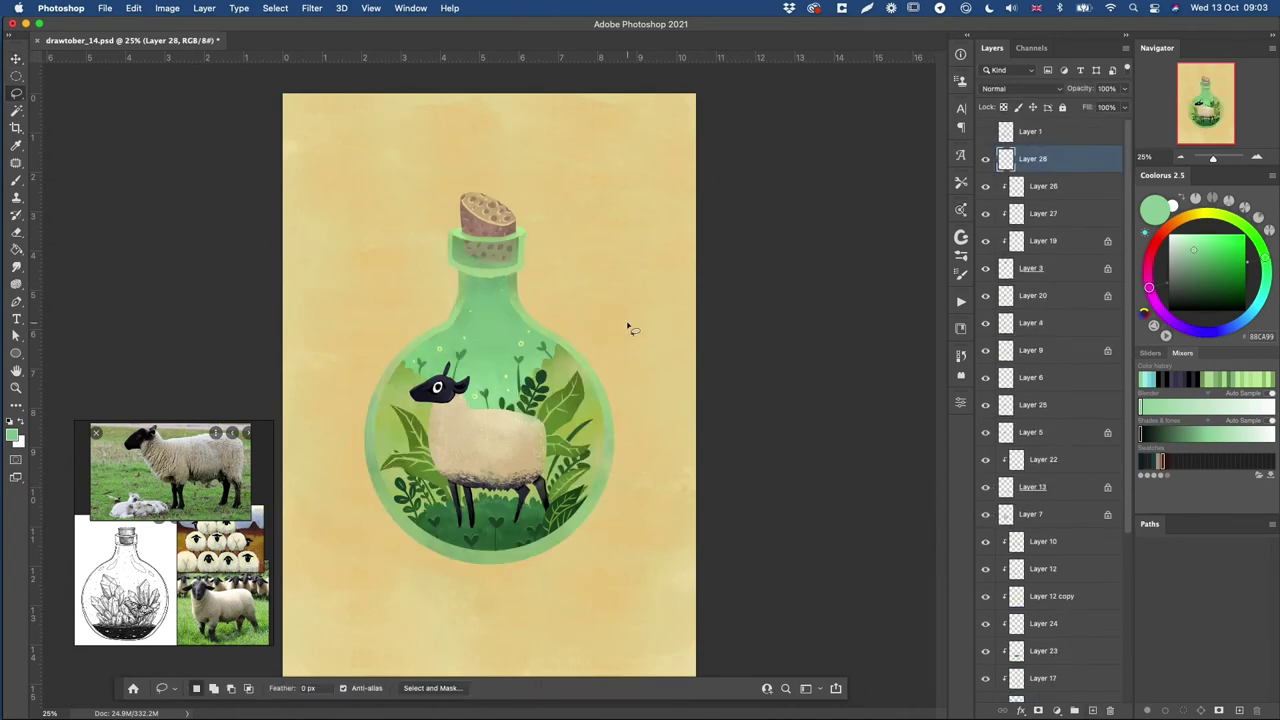
pyautogui.press('v')
pyautogui.click(986, 160)
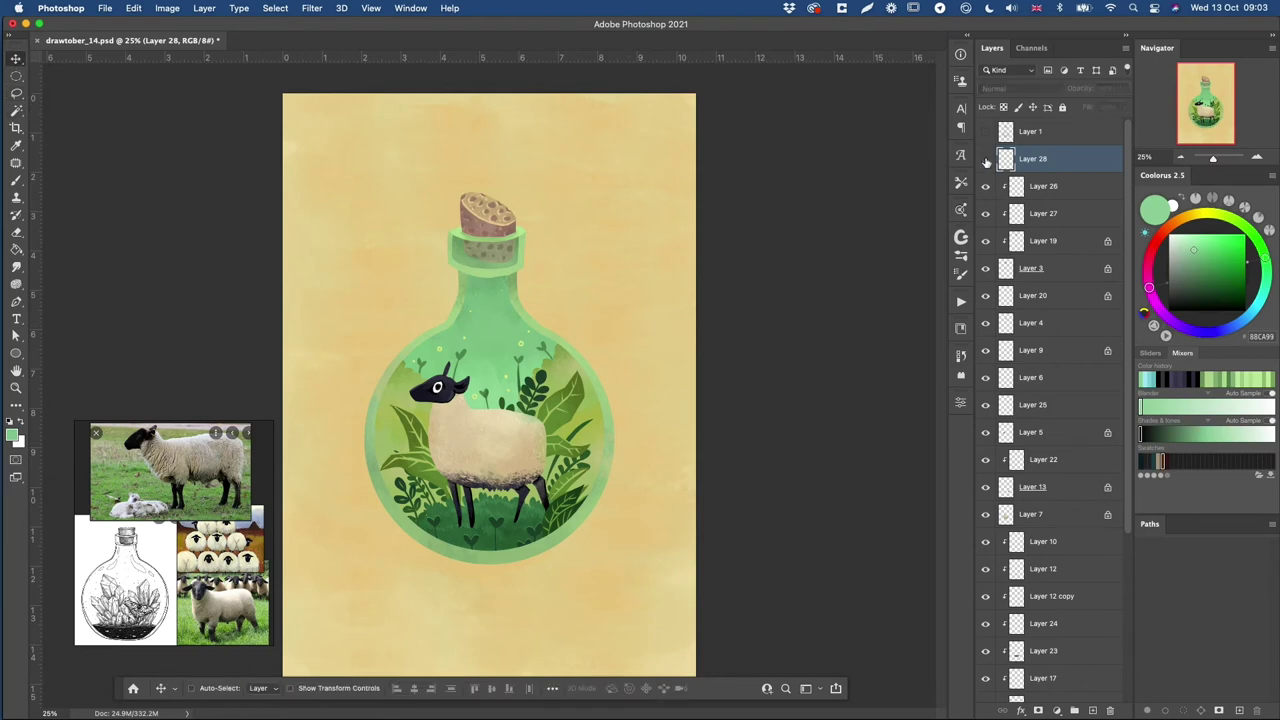
# - Try a duplicate of Layer 2 darkened with Hue/Saturation behind the bottle, and delete the duplicate
pyautogui.keyDown('super'); pyautogui.click(463, 546); pyautogui.keyUp('super')
pyautogui.scroll(-2, 1032, 670)
pyautogui.press('super+j')
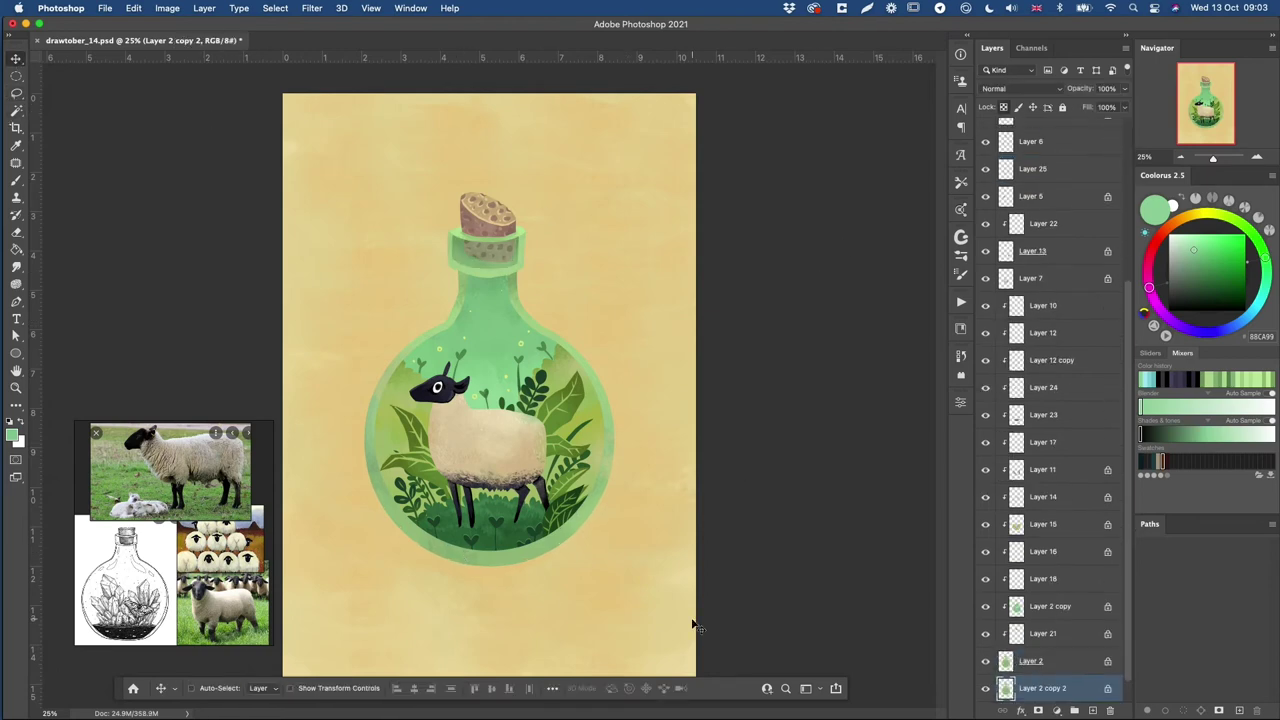
pyautogui.press('super+u')
pyautogui.moveTo(855, 261); pyautogui.dragTo(848, 261)
pyautogui.click(1014, 140)
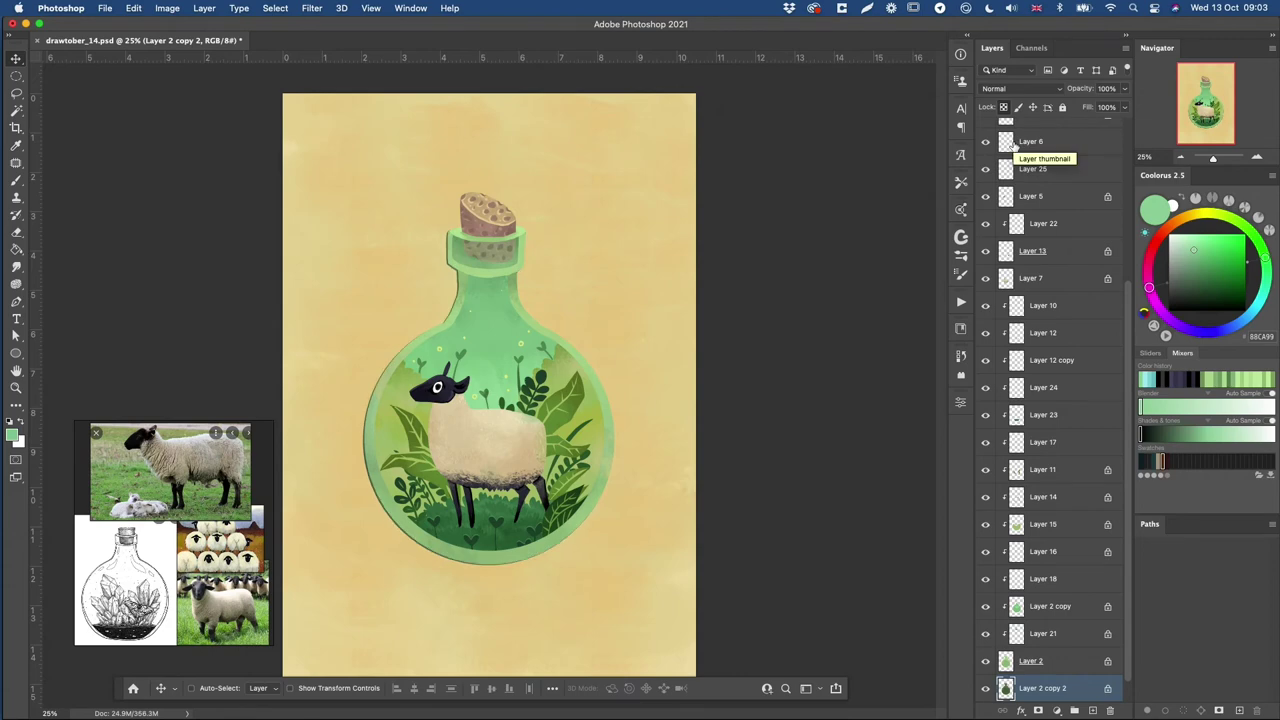
pyautogui.press('Delete')
# - Group the artwork layers from Layer 2 through Layer 26, and make a merged copy of the group
pyautogui.click(1080, 667)
pyautogui.scroll(5, 1040, 485)
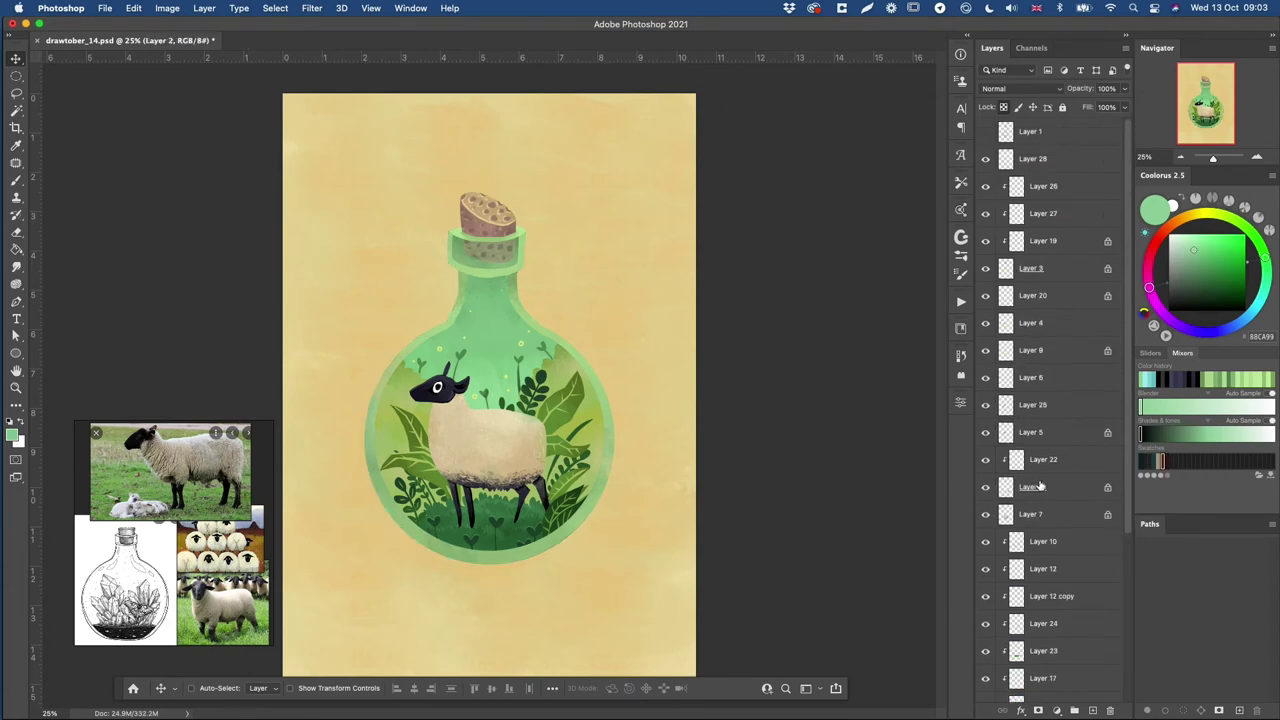
pyautogui.keyDown('shift'); pyautogui.click(1008, 184); pyautogui.keyUp('shift')
pyautogui.press('super+g')
pyautogui.click(986, 181)
pyautogui.click(986, 181)
pyautogui.press('super+j')
pyautogui.press('super+e')
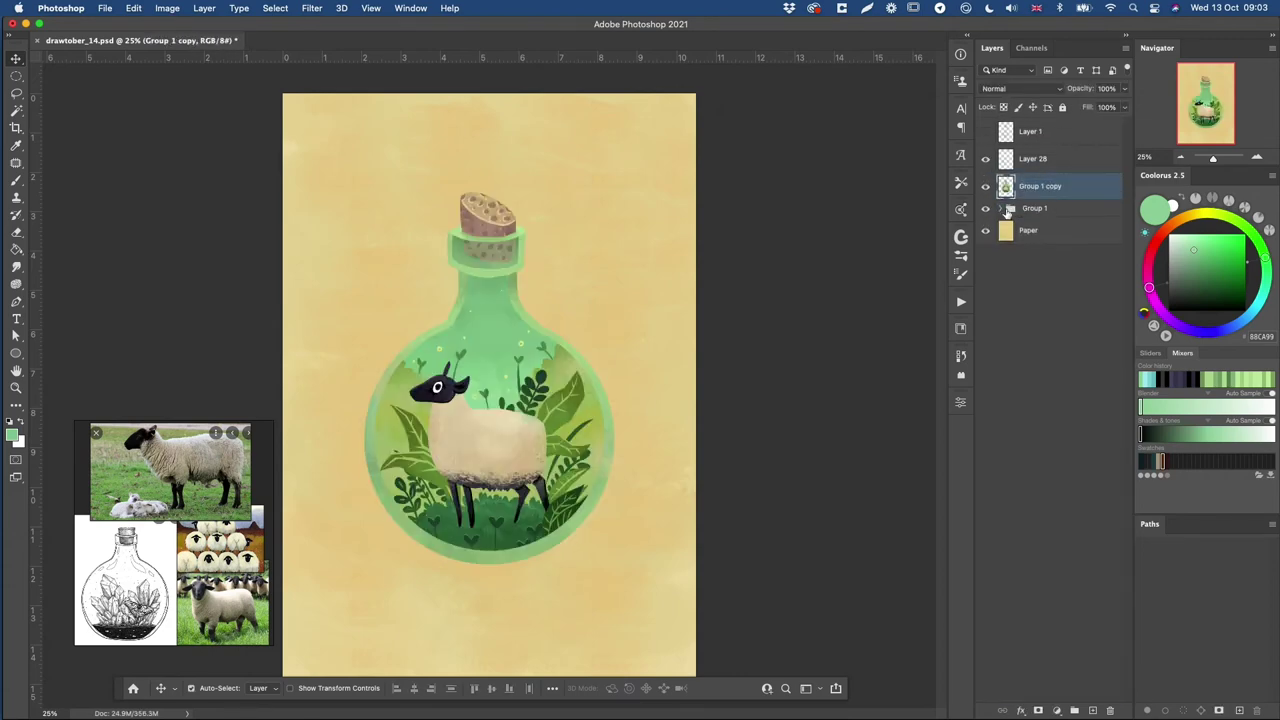
# - Add a clipped Multiply layer above the merged Group 1 copy and switch to the Gradient tool
pyautogui.click(1092, 710)
pyautogui.press('super+alt+g')
pyautogui.click(1040, 89)
pyautogui.click(1002, 132)
pyautogui.click(16, 249)
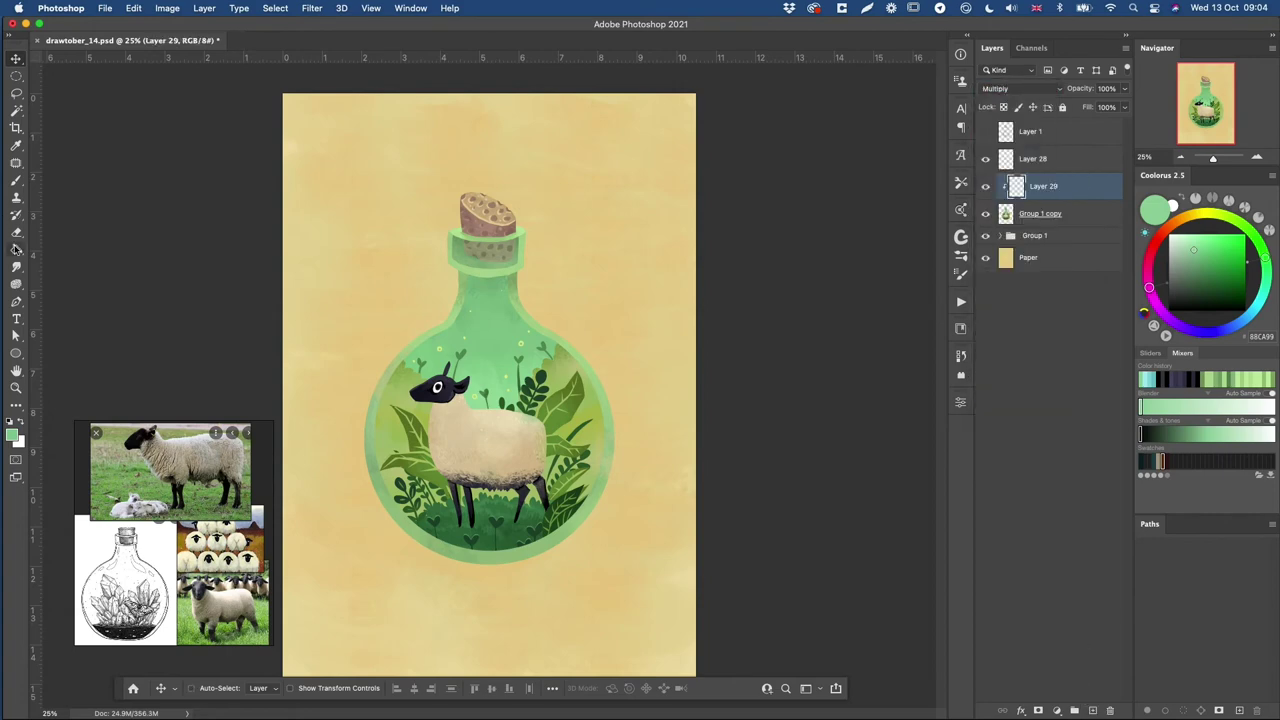
pyautogui.click(66, 249)
# - Try gradients rising from the bottle's base, including with grey-blue #646572, and undo them
pyautogui.moveTo(455, 551); pyautogui.dragTo(490, 420)
pyautogui.click(1212, 332)
pyautogui.click(1178, 277)
pyautogui.press('super+z')
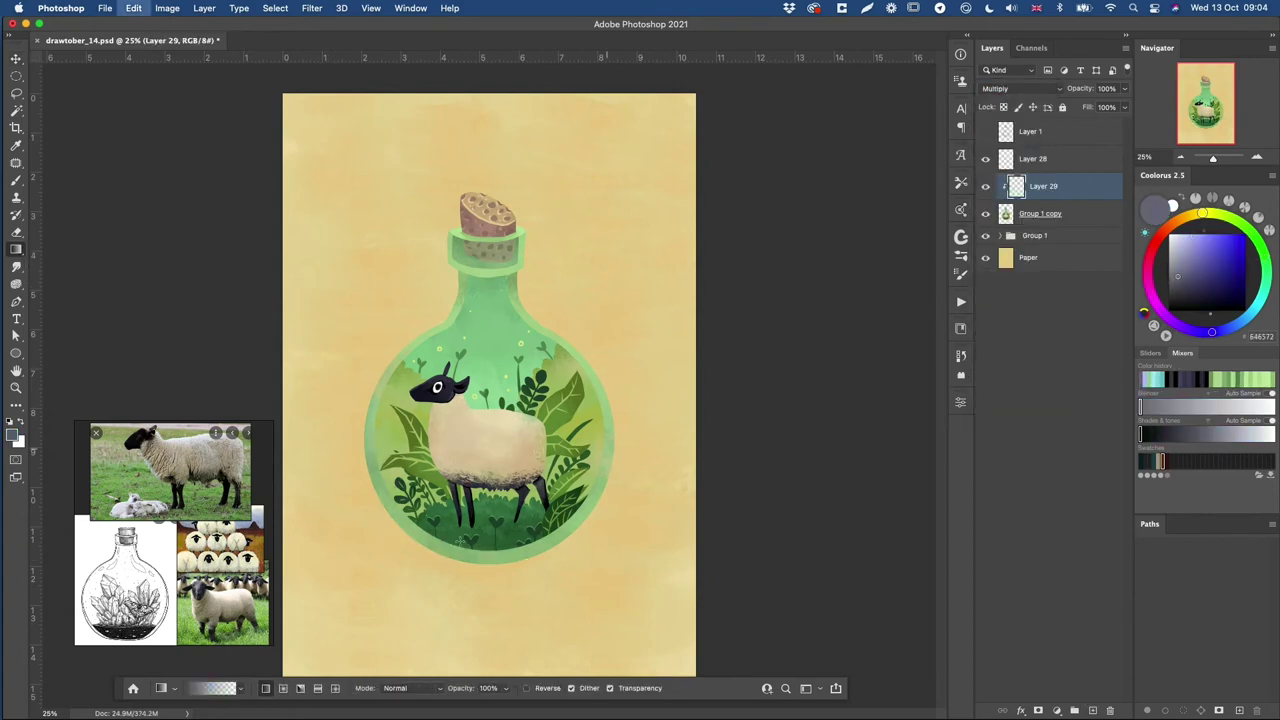
pyautogui.press('super+z')
pyautogui.moveTo(458, 558)
pyautogui.mouseDown()
pyautogui.moveTo(505, 340)
pyautogui.moveTo(490, 450)
pyautogui.mouseUp()
pyautogui.press('super+z')
# - Draw a dark green #526542 gradient upward from the bottle's base on Layer 29 and lower its fill to 39%
pyautogui.click(1239, 222)
pyautogui.click(1195, 281)
pyautogui.moveTo(474, 556); pyautogui.dragTo(494, 399)
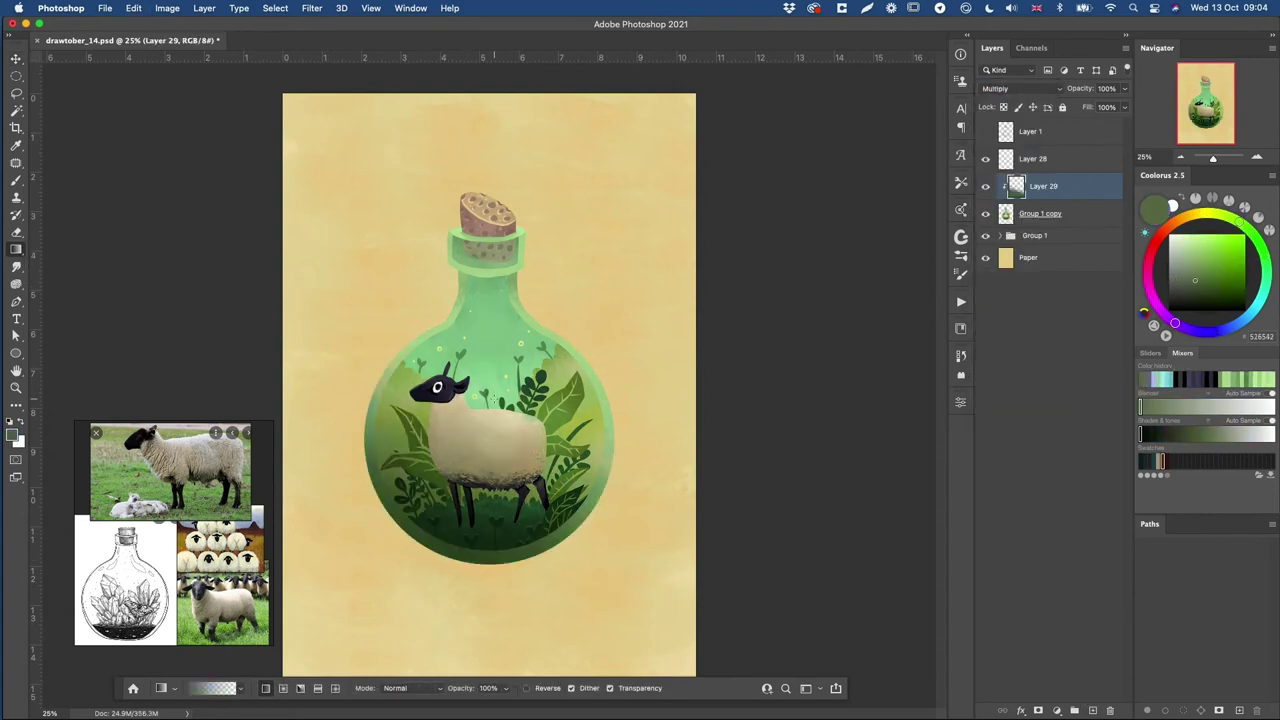
pyautogui.write('30')
# - Rotate the gradient shading counterclockwise so it falls diagonally across the bottle
pyautogui.hotkey('ctrl', 't')
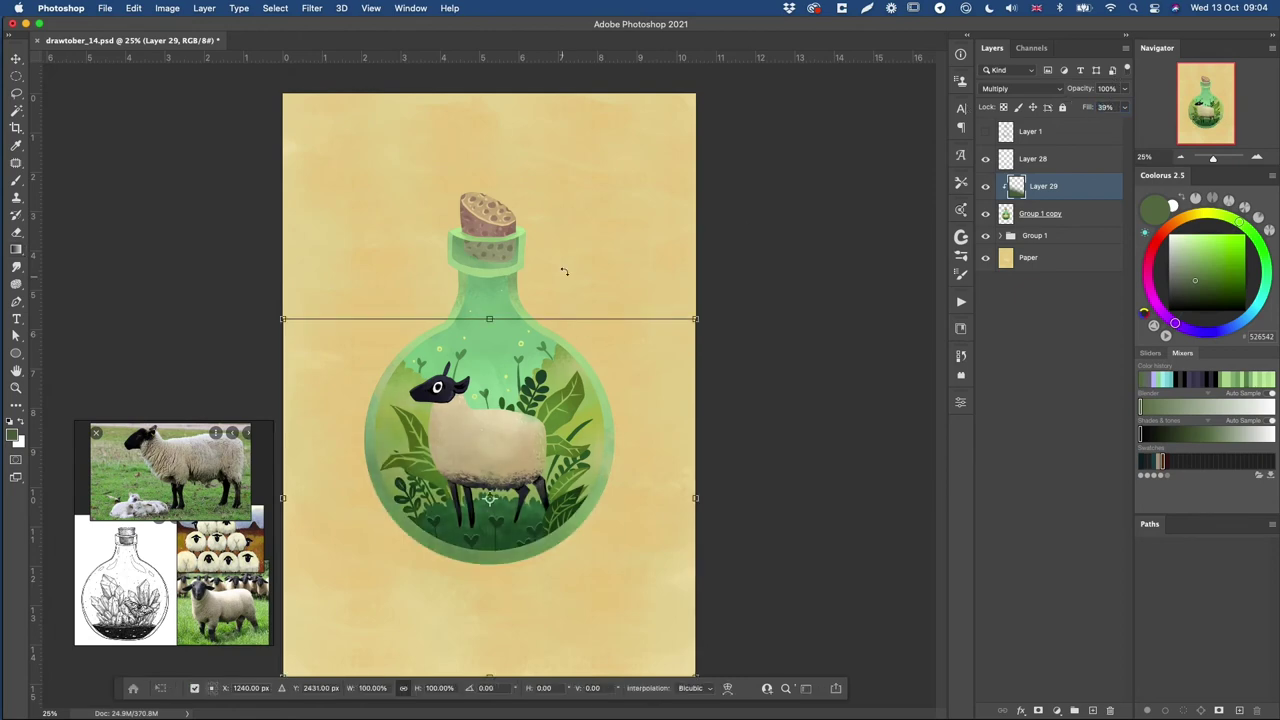
pyautogui.moveTo(560, 271); pyautogui.dragTo(349, 222)
pyautogui.press('Return')
# - Choose a round 200 px brush with 15% flow for subtle shading around the bottle's neck on Layer 29
pyautogui.press('b')
pyautogui.rightClick(458, 291)
pyautogui.click(368, 291)
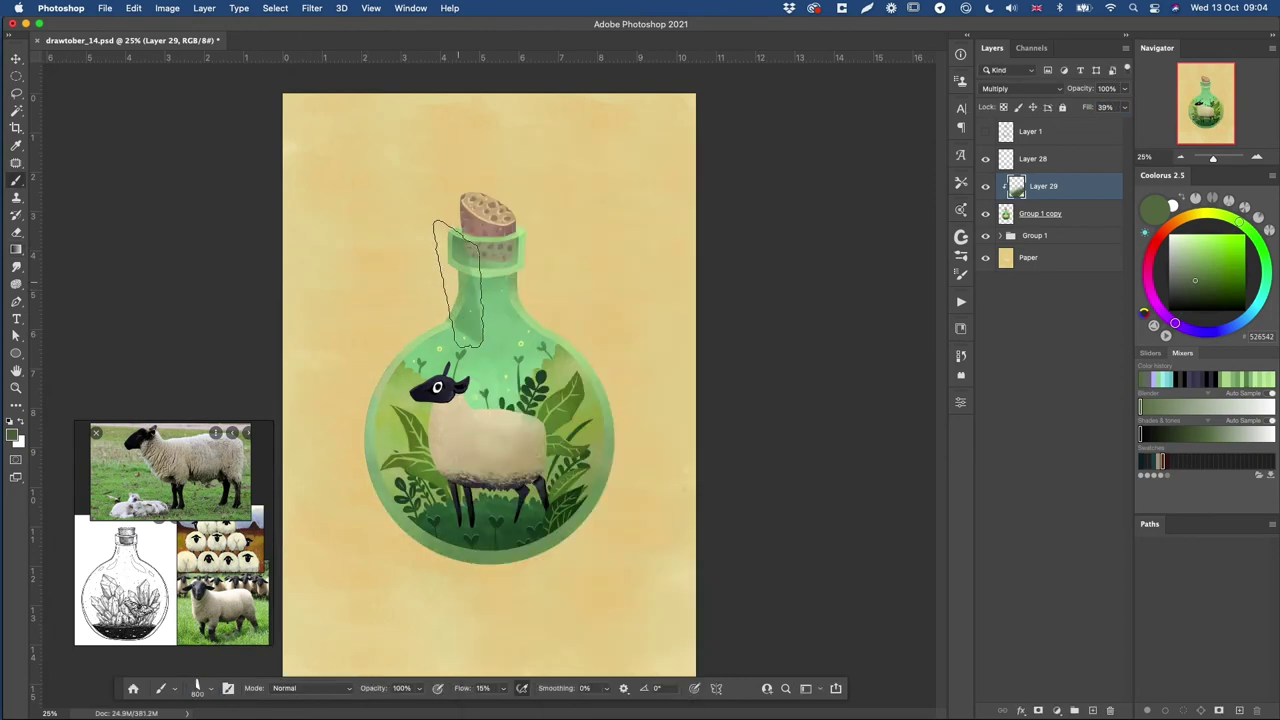
pyautogui.rightClick(562, 266)
pyautogui.click(656, 412)
pyautogui.click(421, 290)
pyautogui.press(']')
pyautogui.press(']')
pyautogui.press(']')
pyautogui.press(']')
pyautogui.press(']')
pyautogui.press(']')
pyautogui.press(']')
pyautogui.press(']')
pyautogui.press(']')
pyautogui.press(']')
pyautogui.press(']')
pyautogui.press(']')
pyautogui.press('[')
pyautogui.press('[')
pyautogui.press('[')
pyautogui.press('[')
pyautogui.press('[')
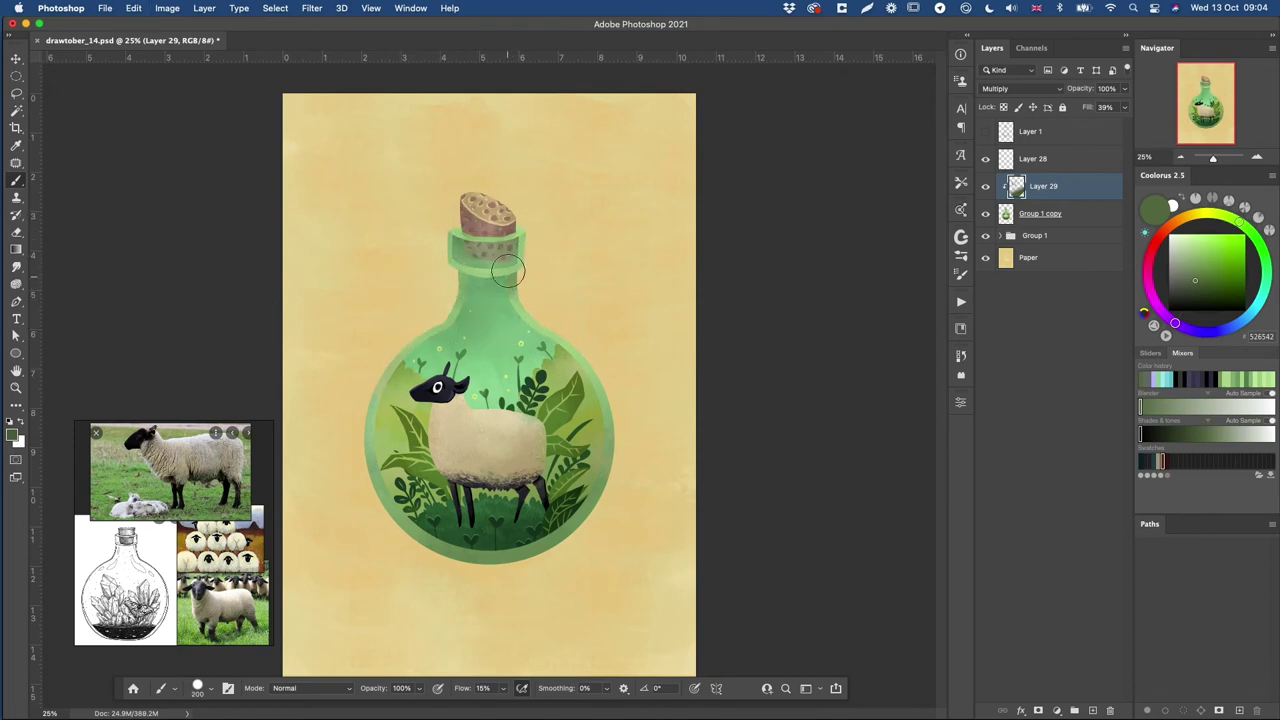
# - Add a new clipped layer directly above Layer 29
pyautogui.keyDown('alt'); pyautogui.click(554, 276); pyautogui.keyUp('alt')
pyautogui.keyDown('super'); pyautogui.click(550, 285); pyautogui.keyUp('super')
pyautogui.click(1014, 210)
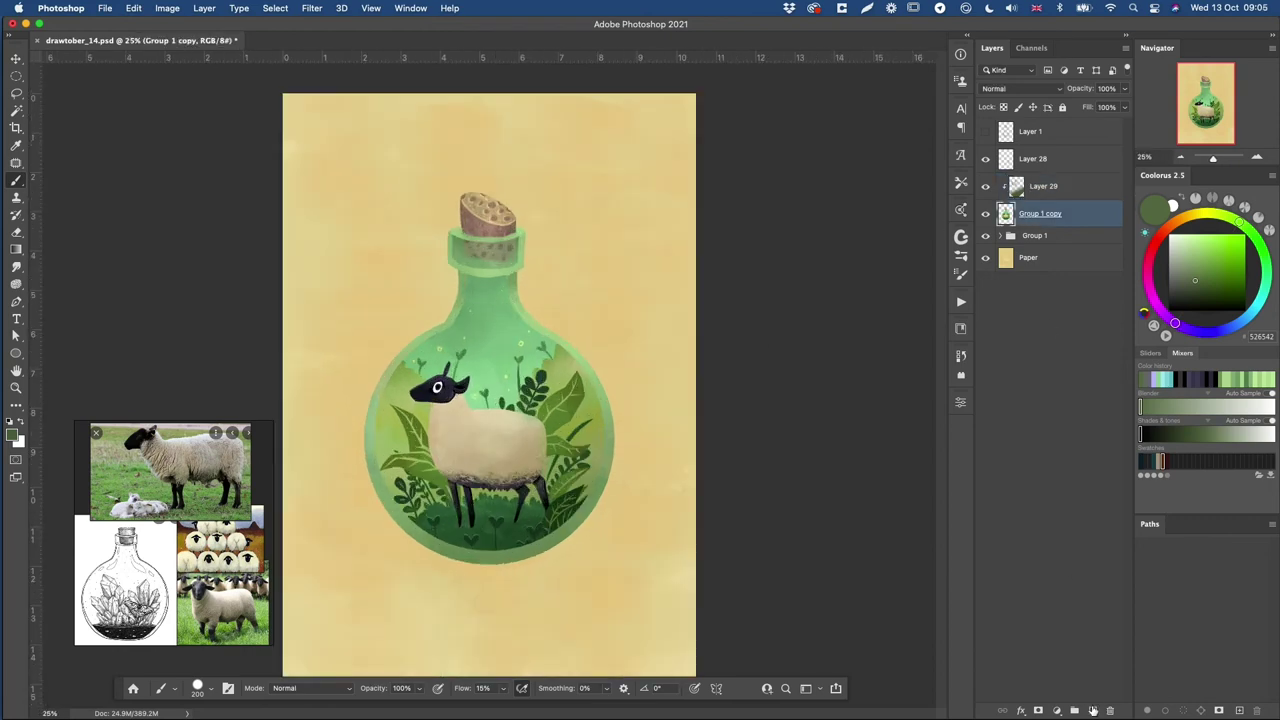
pyautogui.press('alt+shift+super+n')
pyautogui.press('super+bracketright')
pyautogui.press('l')
pyautogui.keyDown('super'); pyautogui.click(487, 256); pyautogui.keyUp('super')
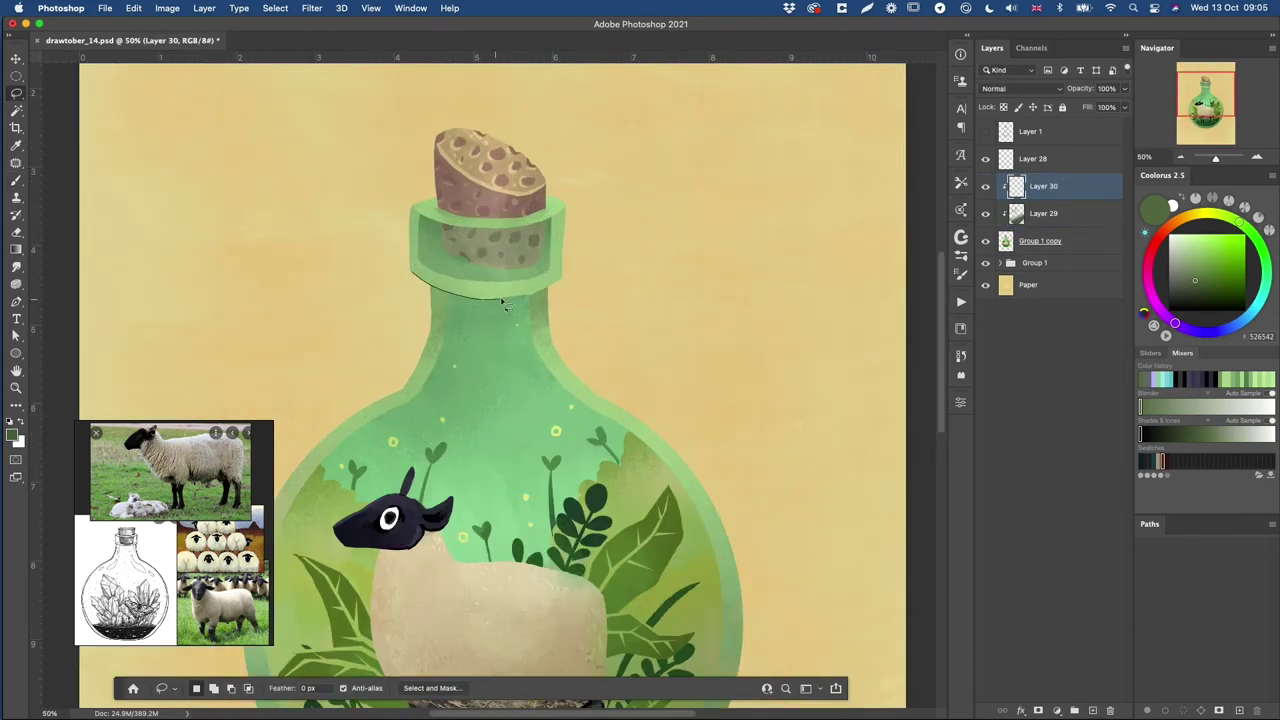
# - Lasso the bottle's neck and shoulders just below the collar, and set Layer 30 to Multiply
pyautogui.moveTo(568, 280)
pyautogui.mouseDown()
pyautogui.moveTo(636, 494)
pyautogui.moveTo(495, 298)
pyautogui.moveTo(525, 325)
pyautogui.mouseUp()
pyautogui.press('b')
pyautogui.click(1000, 89)
pyautogui.click(993, 134)
pyautogui.press('super+z')
# - Paint a shadow beneath the collar inside the selection using Texture Soft Brush2 at 100 px, and deselect
pyautogui.rightClick(541, 330)
pyautogui.click(643, 365)
pyautogui.moveTo(741, 480); pyautogui.dragTo(742, 445)
pyautogui.doubleClick(641, 338)
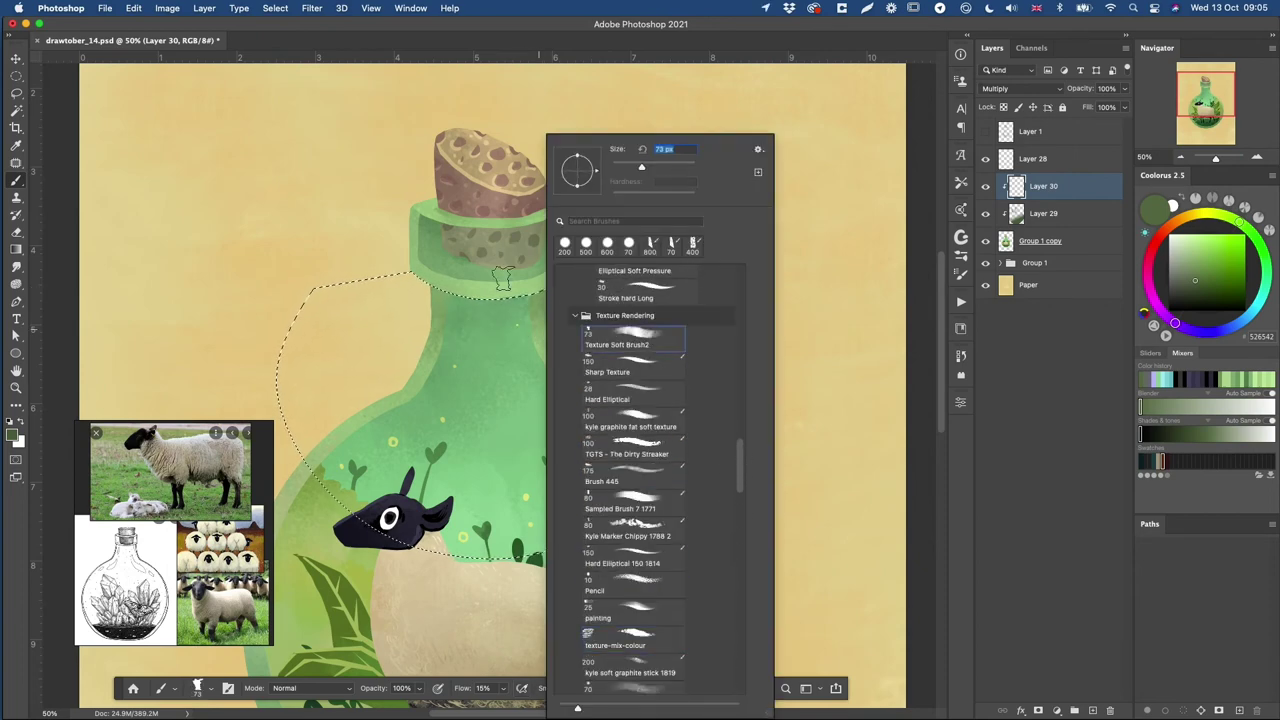
pyautogui.press(']')
pyautogui.moveTo(463, 279)
pyautogui.mouseDown()
pyautogui.moveTo(434, 280)
pyautogui.moveTo(437, 332)
pyautogui.mouseUp()
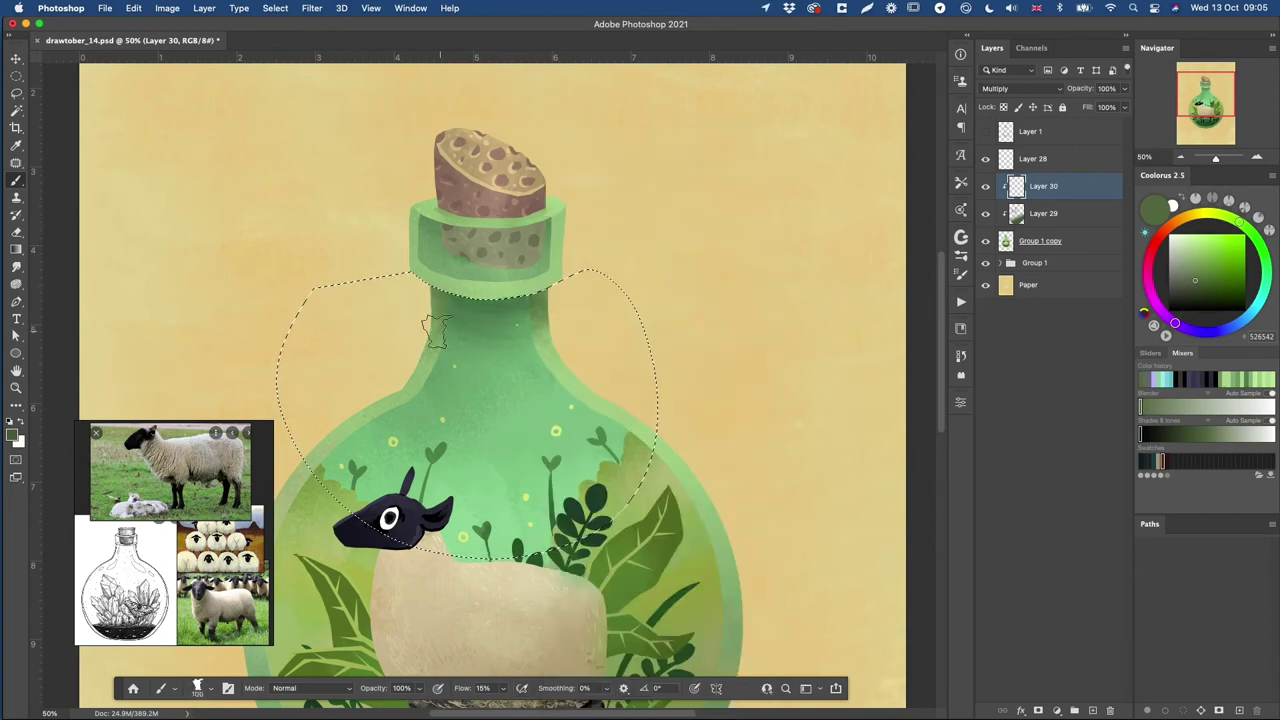
pyautogui.press('super+d')
pyautogui.press('super+minus')
pyautogui.press('super+minus')
pyautogui.press('super+minus')
pyautogui.press('super+plus')
# - Fill a lassoed crescent along the bottle's lower-left side with a dark green gradient and reduce Layer 30's fill to 66%
pyautogui.press('l')
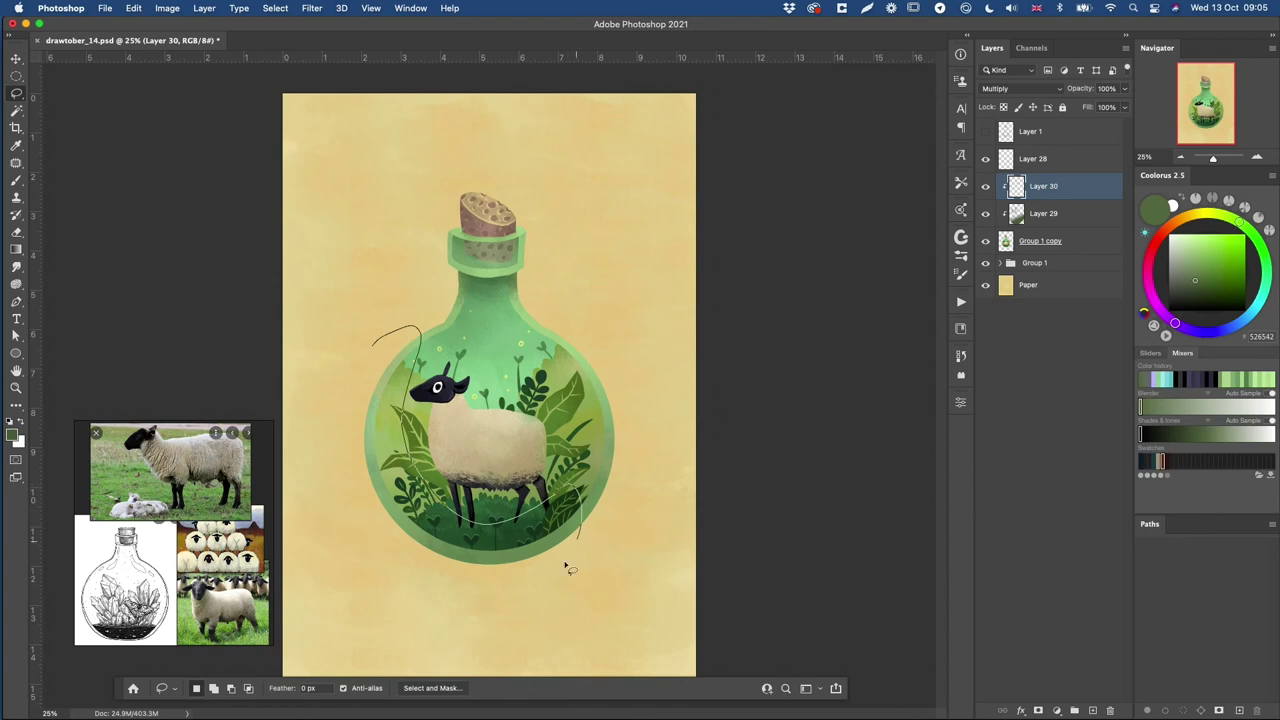
pyautogui.moveTo(565, 565); pyautogui.dragTo(351, 323)
pyautogui.press('g')
pyautogui.moveTo(352, 430); pyautogui.dragTo(520, 590)
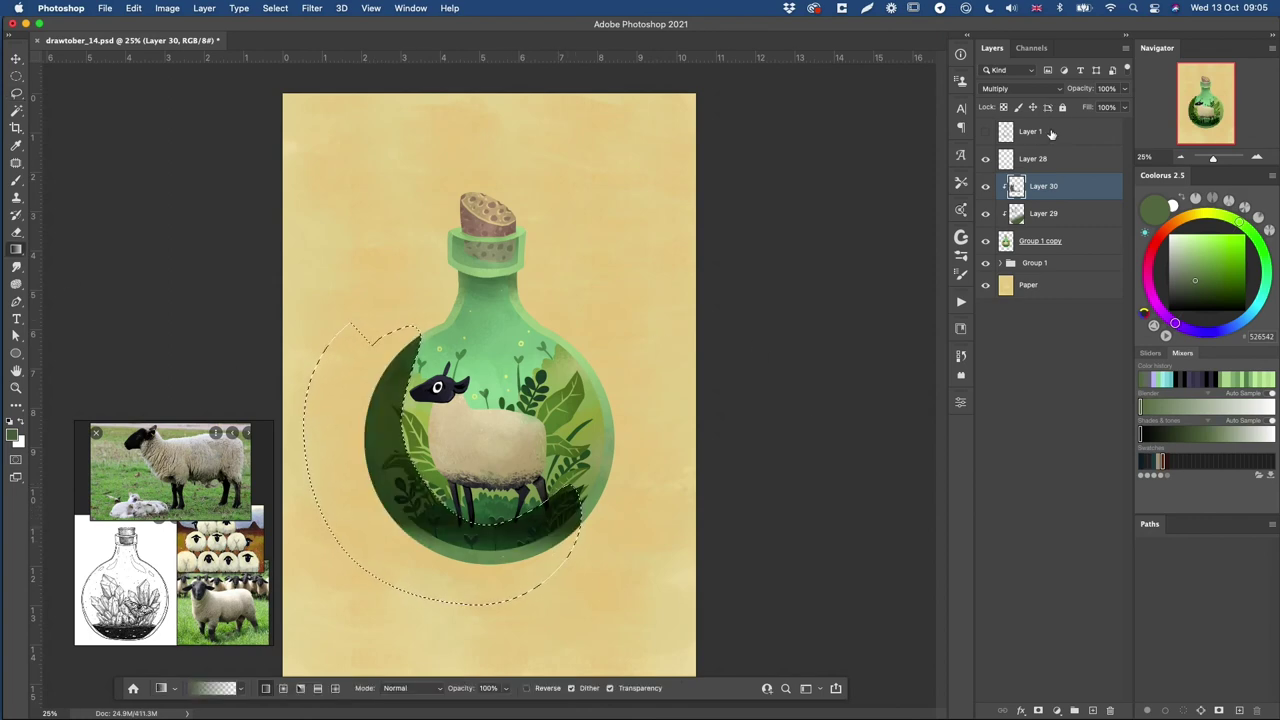
pyautogui.press('super+d')
pyautogui.moveTo(1087, 108)
pyautogui.mouseDown()
pyautogui.moveTo(1046, 122)
pyautogui.moveTo(1065, 117)
pyautogui.mouseUp()
# - Soften the crescent shadow's edges with an enlarged soft round eraser
pyautogui.press('e')
pyautogui.rightClick(446, 345)
pyautogui.doubleClick(528, 308)
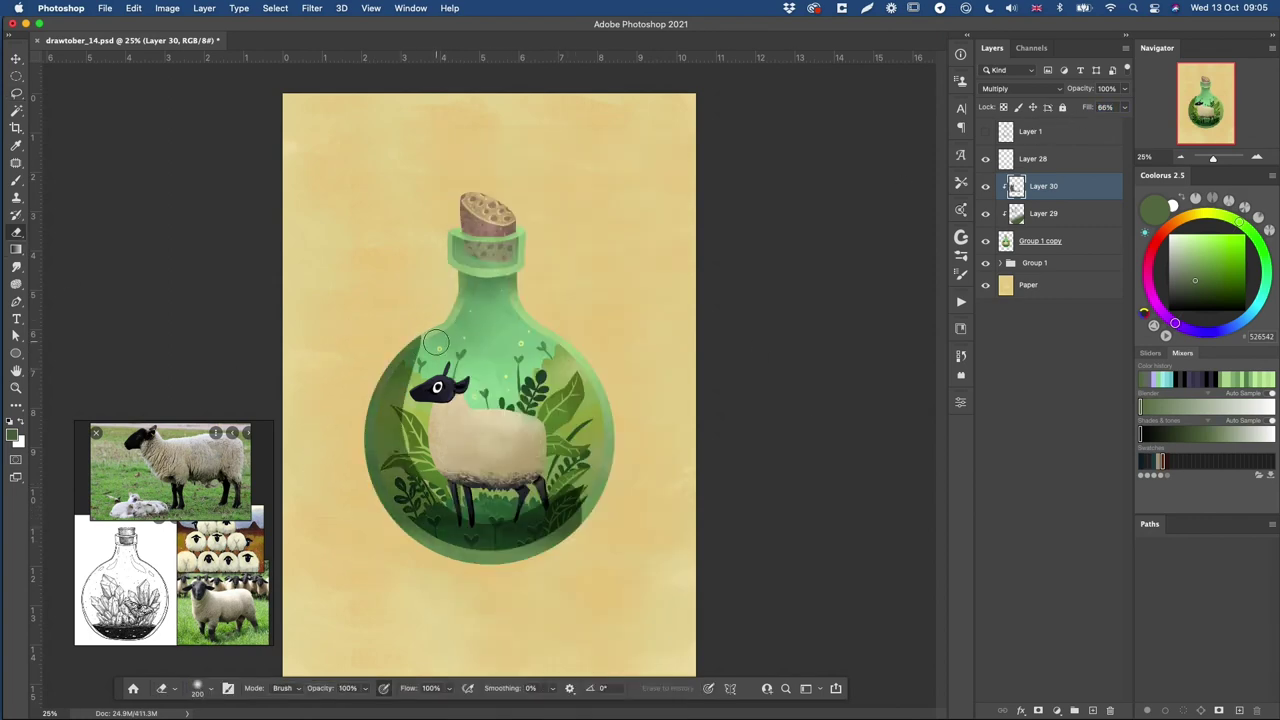
pyautogui.press(']')
pyautogui.press(']')
pyautogui.press(']')
pyautogui.moveTo(420, 345)
pyautogui.mouseDown()
pyautogui.moveTo(458, 503)
pyautogui.moveTo(598, 488)
pyautogui.mouseUp()
# - Paint a soft shadow down the right side of the neck and bottle within a lasso selection, using a 400 px soft brush
pyautogui.press('l')
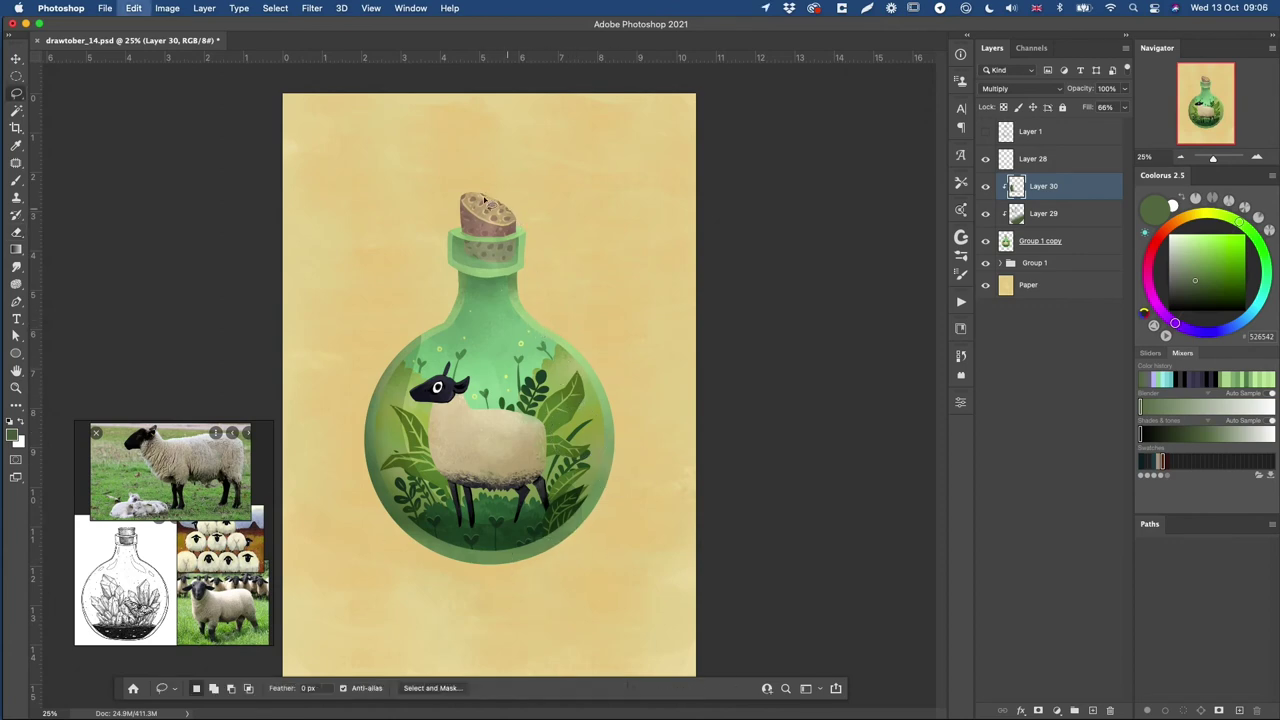
pyautogui.moveTo(561, 493)
pyautogui.mouseDown()
pyautogui.moveTo(521, 271)
pyautogui.moveTo(503, 277)
pyautogui.mouseUp()
pyautogui.press('b')
pyautogui.rightClick(540, 307)
pyautogui.moveTo(741, 300)
pyautogui.mouseDown()
pyautogui.moveTo(742, 463)
pyautogui.moveTo(742, 355)
pyautogui.mouseUp()
pyautogui.click(658, 358)
pyautogui.click(417, 279)
pyautogui.moveTo(528, 280)
pyautogui.mouseDown()
pyautogui.moveTo(587, 467)
pyautogui.moveTo(559, 356)
pyautogui.moveTo(588, 438)
pyautogui.mouseUp()
pyautogui.press('super+d')
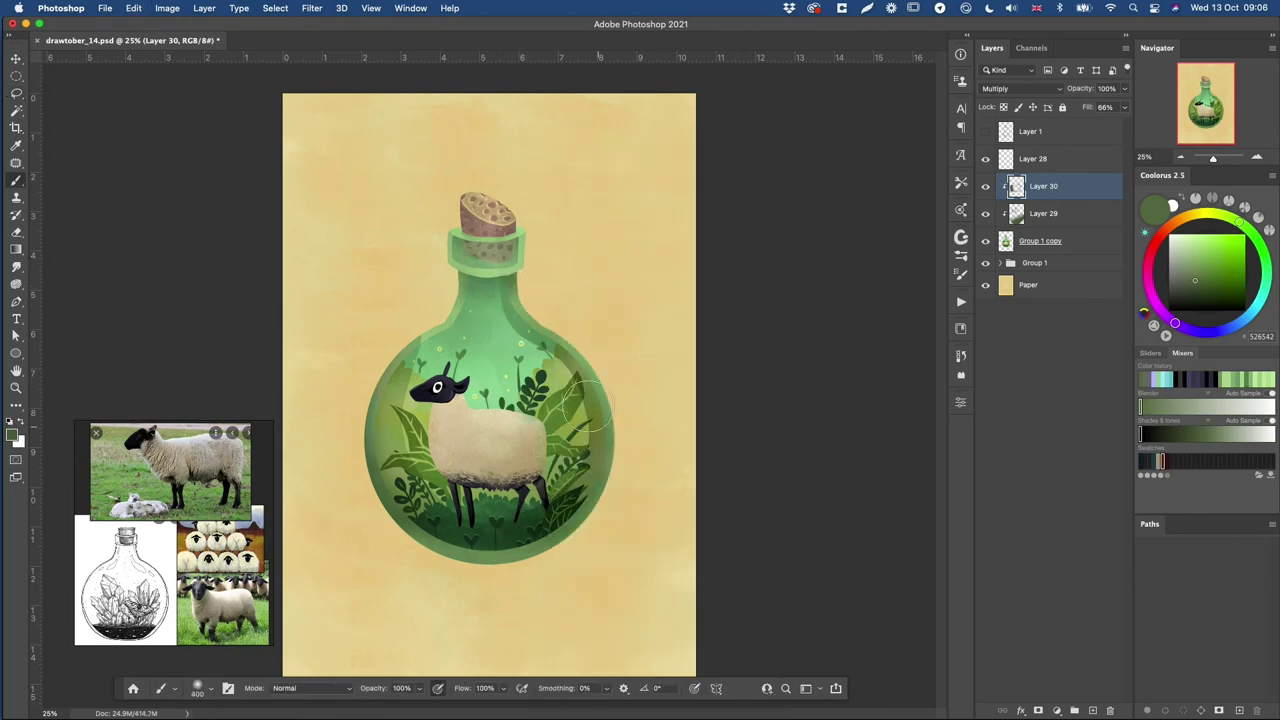
pyautogui.press('e')
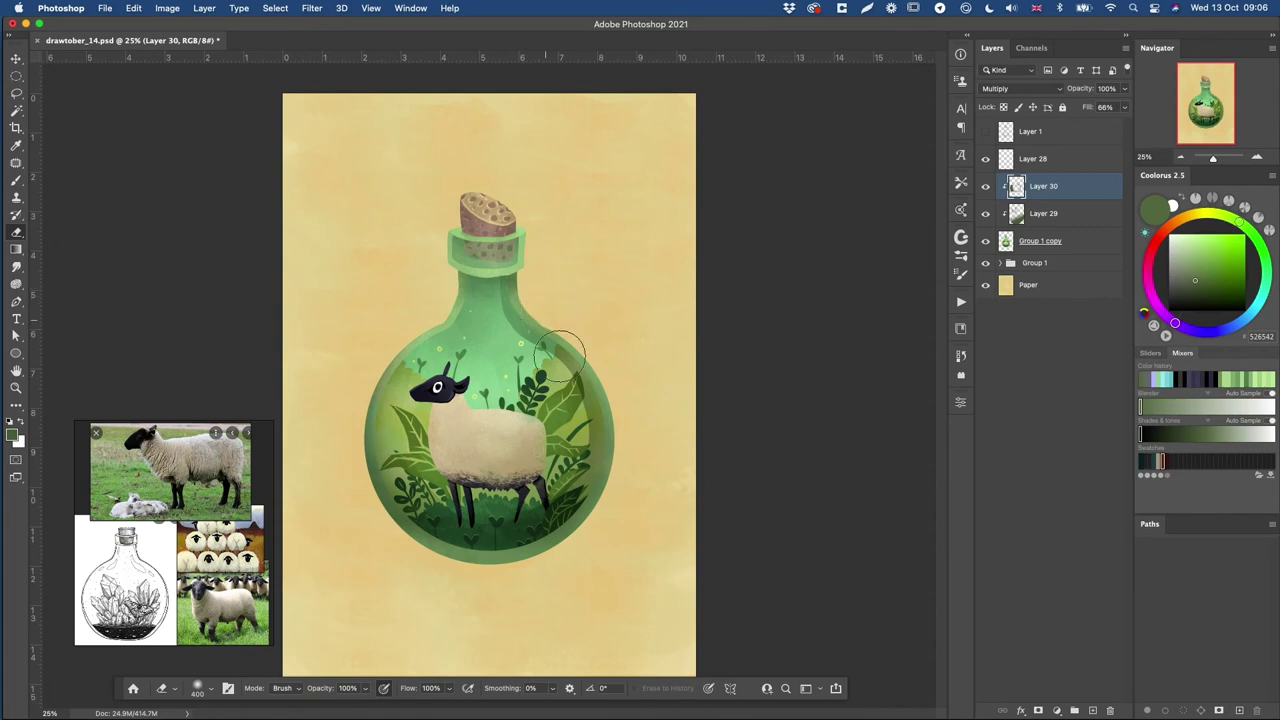
# - Add a clipped layer above Layer 30 in Overlay mode and pick an orange-brown paint colour
pyautogui.click(1043, 214)
pyautogui.press('super+shift+alt+n')
pyautogui.press('super+]')
pyautogui.click(1020, 89)
pyautogui.click(1010, 263)
pyautogui.click(1181, 218)
pyautogui.click(1213, 258)
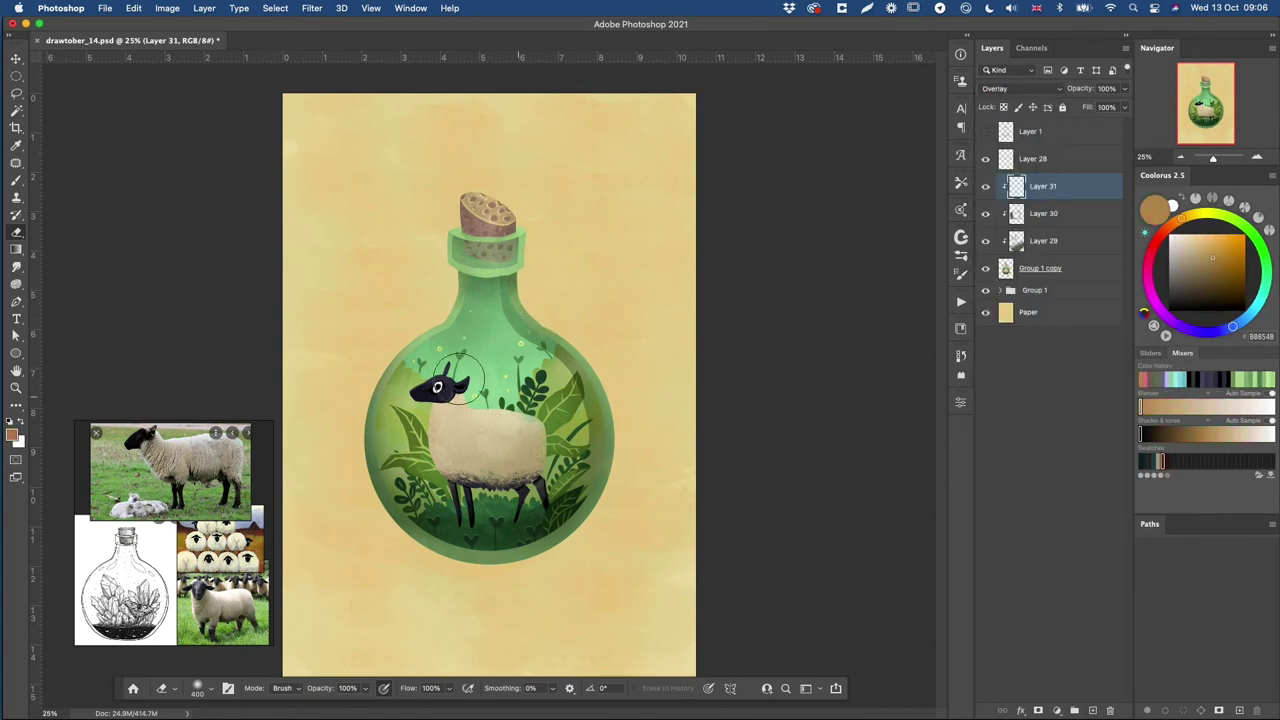
# - Paint a yellow #F2DC3C glow over the bottle's neck and upper body with a 1000 px soft brush on Layer 31
pyautogui.press('b')
pyautogui.click(1200, 213)
pyautogui.click(1227, 238)
pyautogui.press(']')
pyautogui.press(']')
pyautogui.press(']')
pyautogui.press(']')
pyautogui.press(']')
pyautogui.press(']')
pyautogui.moveTo(469, 366)
pyautogui.mouseDown()
pyautogui.moveTo(445, 373)
pyautogui.moveTo(509, 407)
pyautogui.moveTo(490, 260)
pyautogui.mouseUp()
pyautogui.press('super+z')
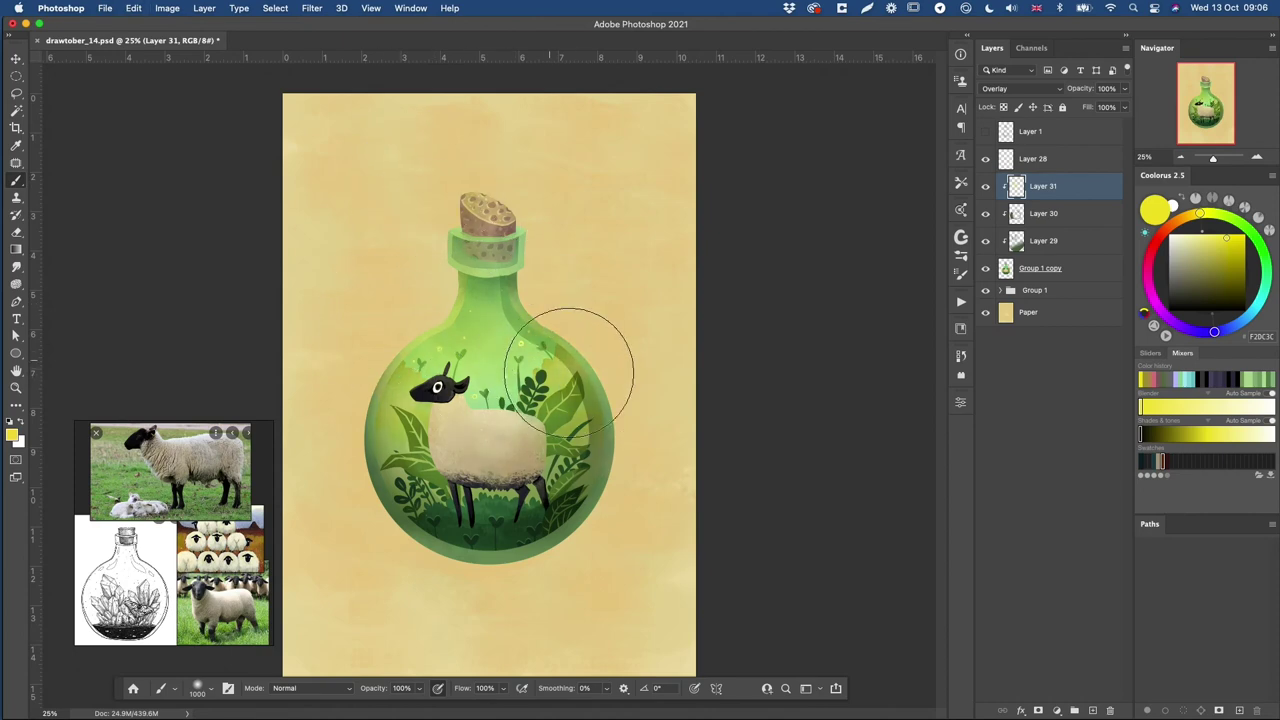
# - Keep the glow layer in Overlay mode and erase the yellow from the sheep's head with a 400 px soft eraser
pyautogui.click(1010, 88)
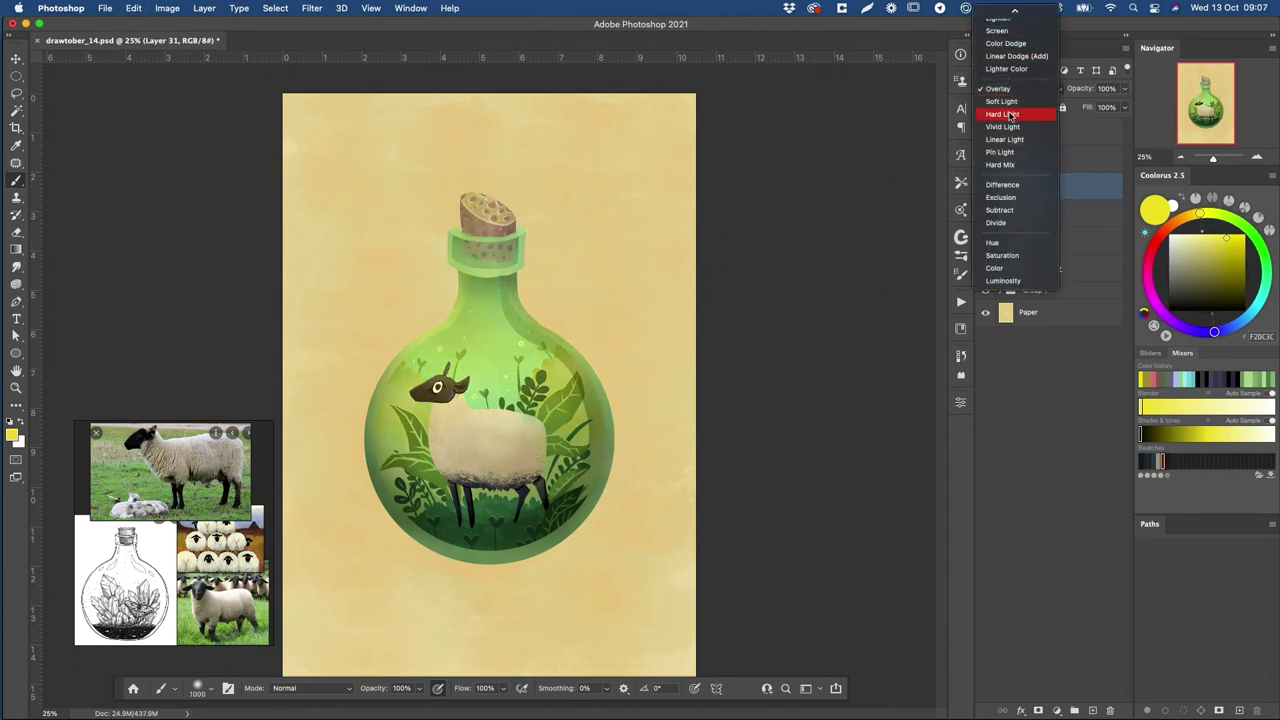
pyautogui.click(1000, 88)
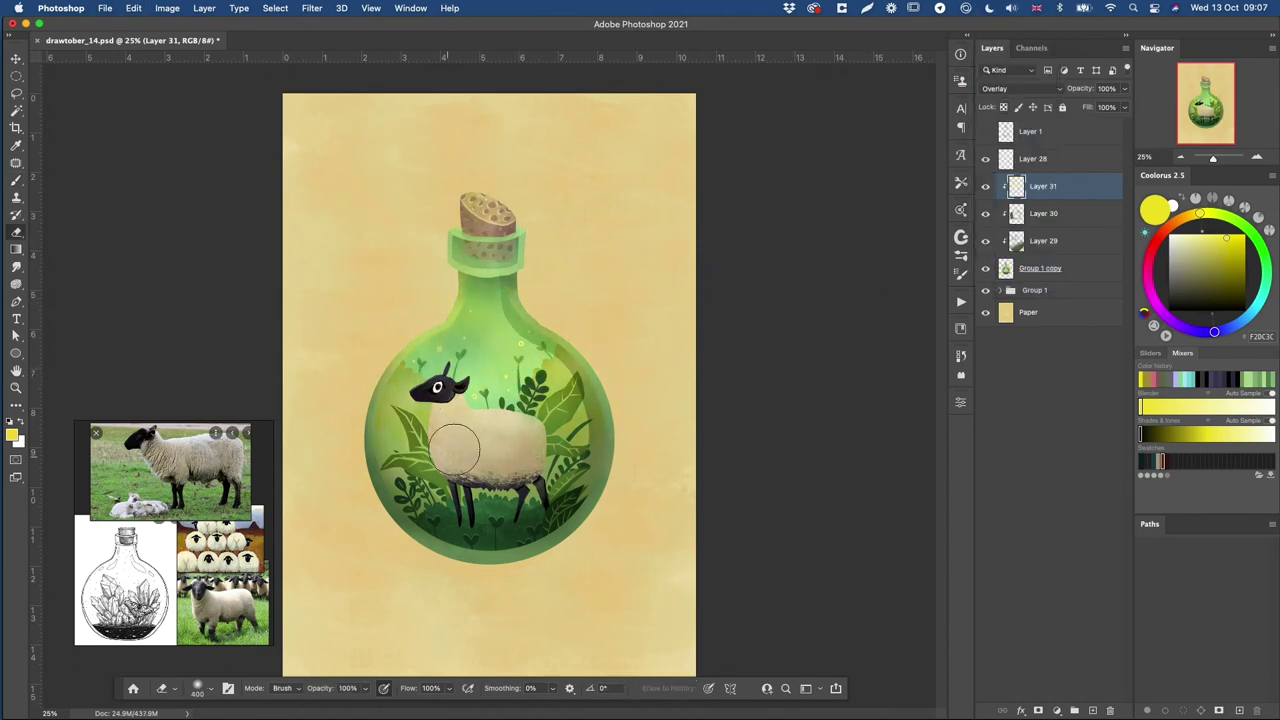
pyautogui.hotkey('alt', '[')
pyautogui.press('e')
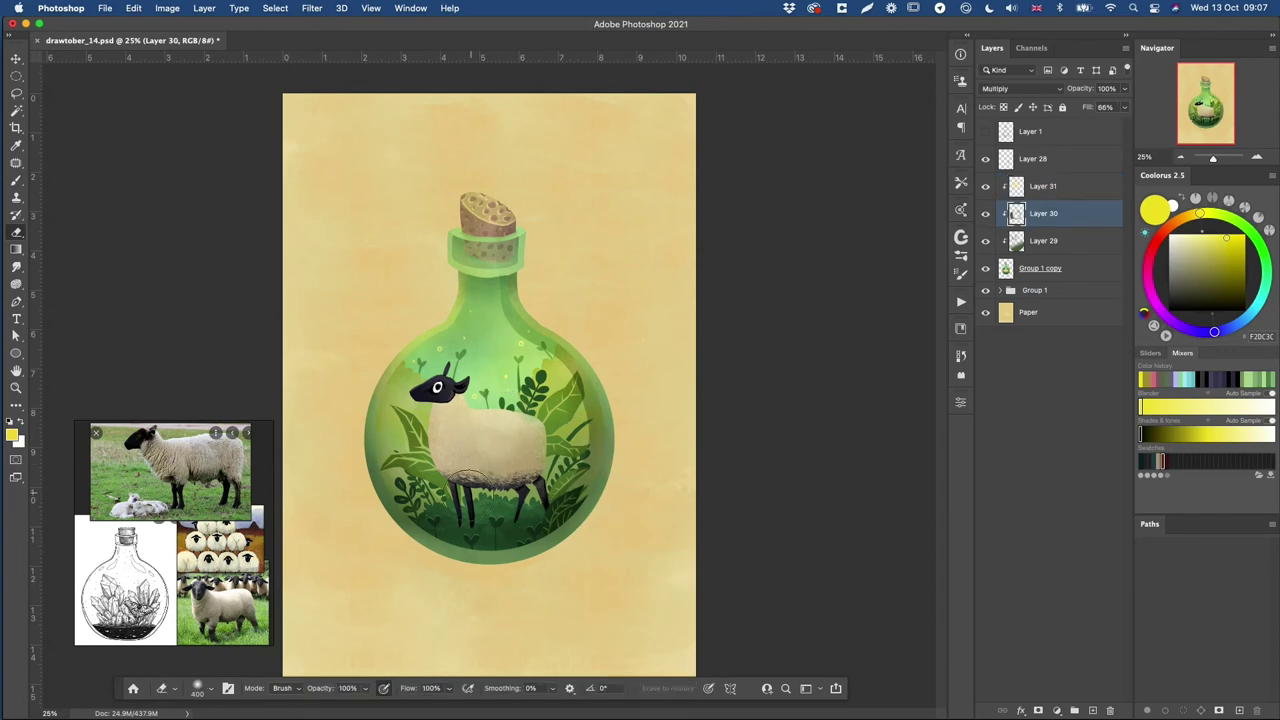
pyautogui.press('super+z')
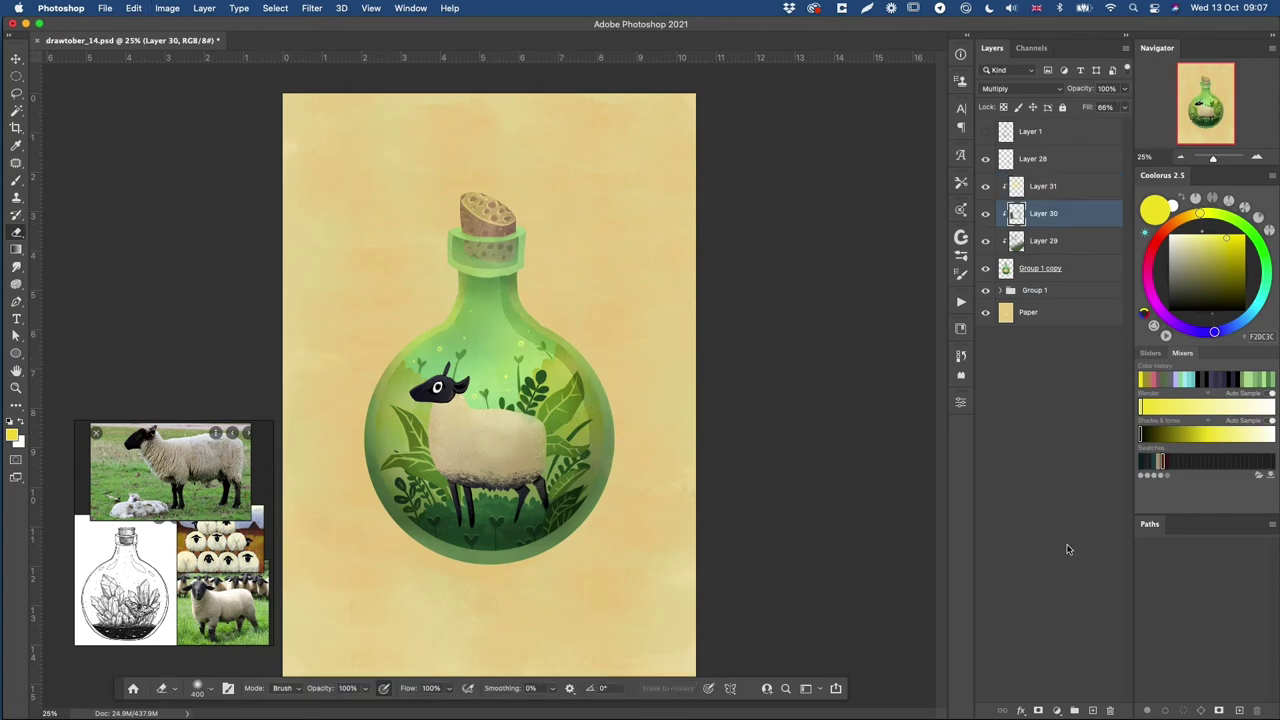
# - Paint pale yellow #FDF4B5 glass highlights in lassoed shapes on the bottle's left side and neck, on a new layer
pyautogui.hotkey('alt', ']')
pyautogui.press('super+shift+alt+n')
pyautogui.press('l')
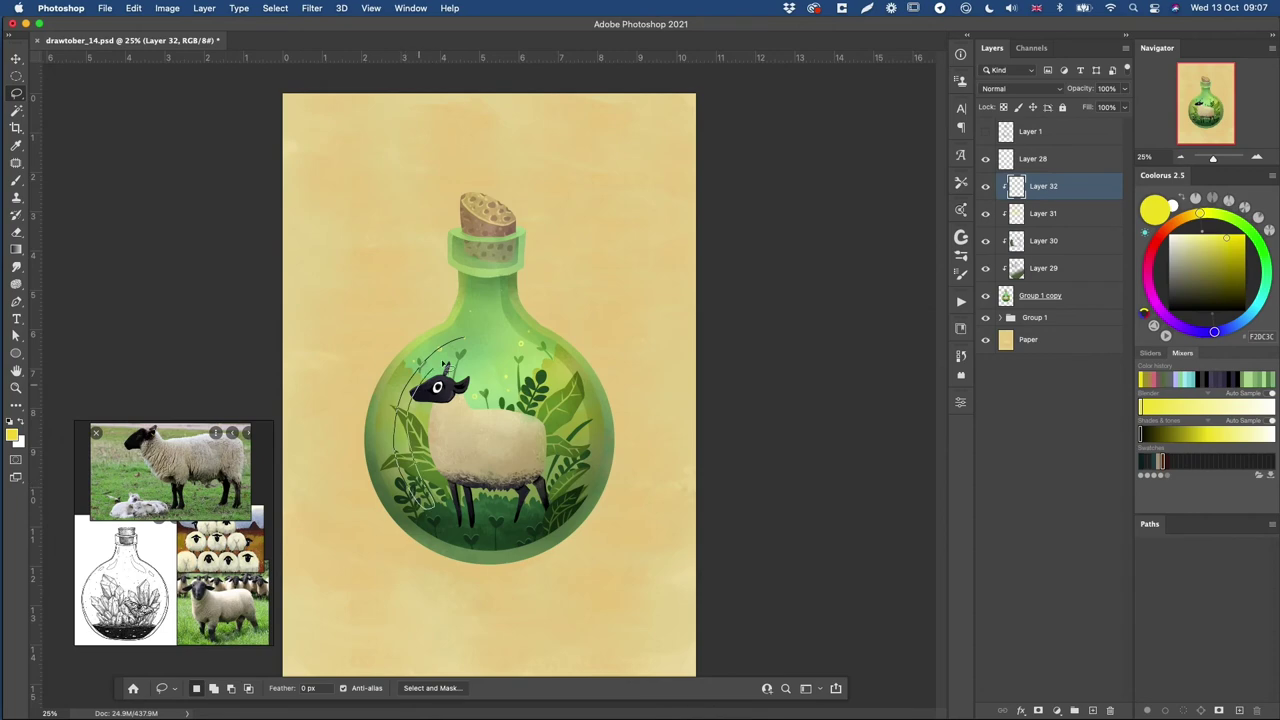
pyautogui.moveTo(444, 363); pyautogui.dragTo(463, 338)
pyautogui.moveTo(476, 286); pyautogui.dragTo(480, 288)
pyautogui.press('b')
pyautogui.click(1190, 235)
pyautogui.moveTo(417, 470); pyautogui.dragTo(500, 294)
pyautogui.press('super+d')
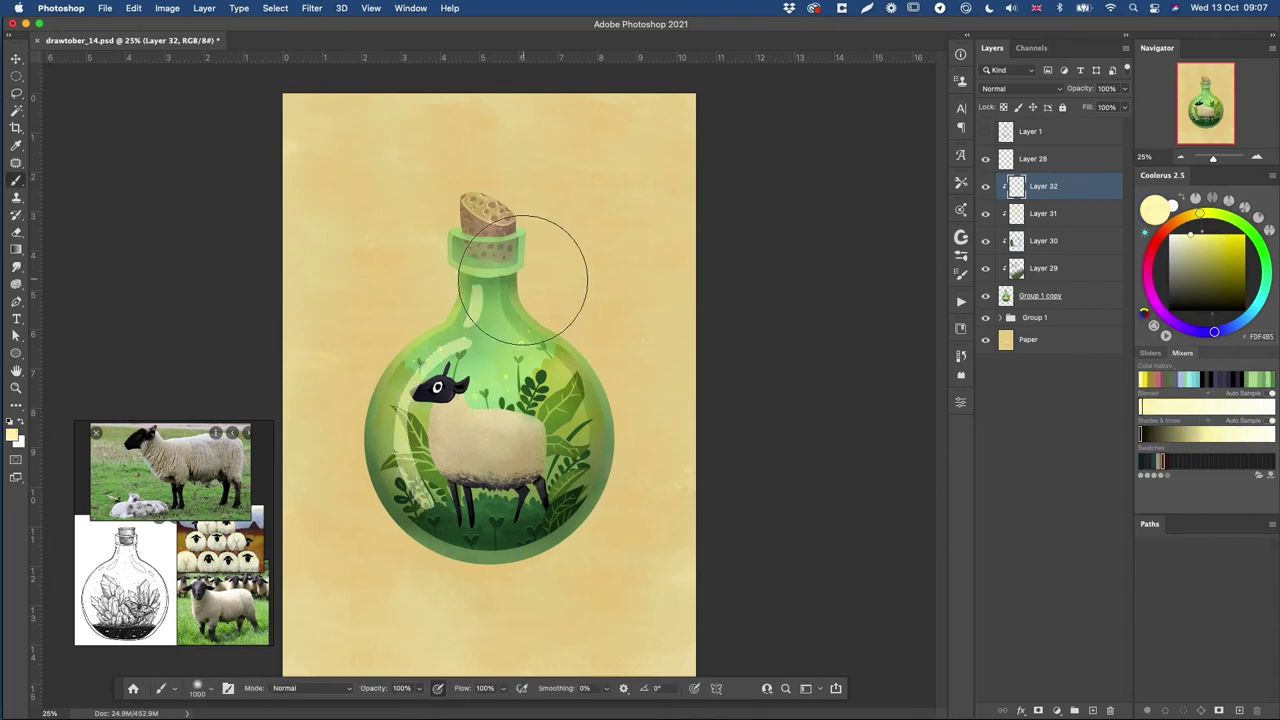
# - Paint a matching pale yellow highlight in a lassoed curved strip on the bottle's upper right side, and deselect
pyautogui.press('l')
pyautogui.moveTo(542, 358); pyautogui.dragTo(549, 358)
pyautogui.press('b')
pyautogui.moveTo(566, 378); pyautogui.dragTo(576, 411)
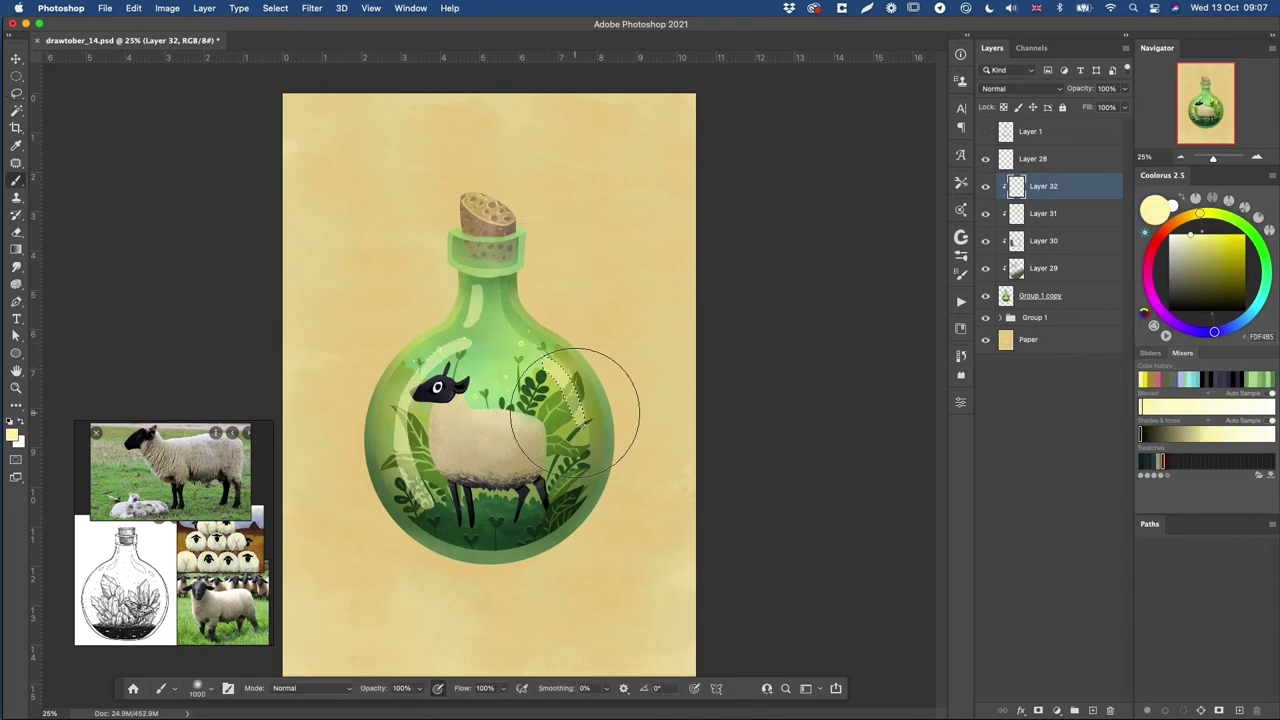
pyautogui.press('super+d')
pyautogui.press('super+minus')
pyautogui.press('super+minus')
pyautogui.press('super+equal')
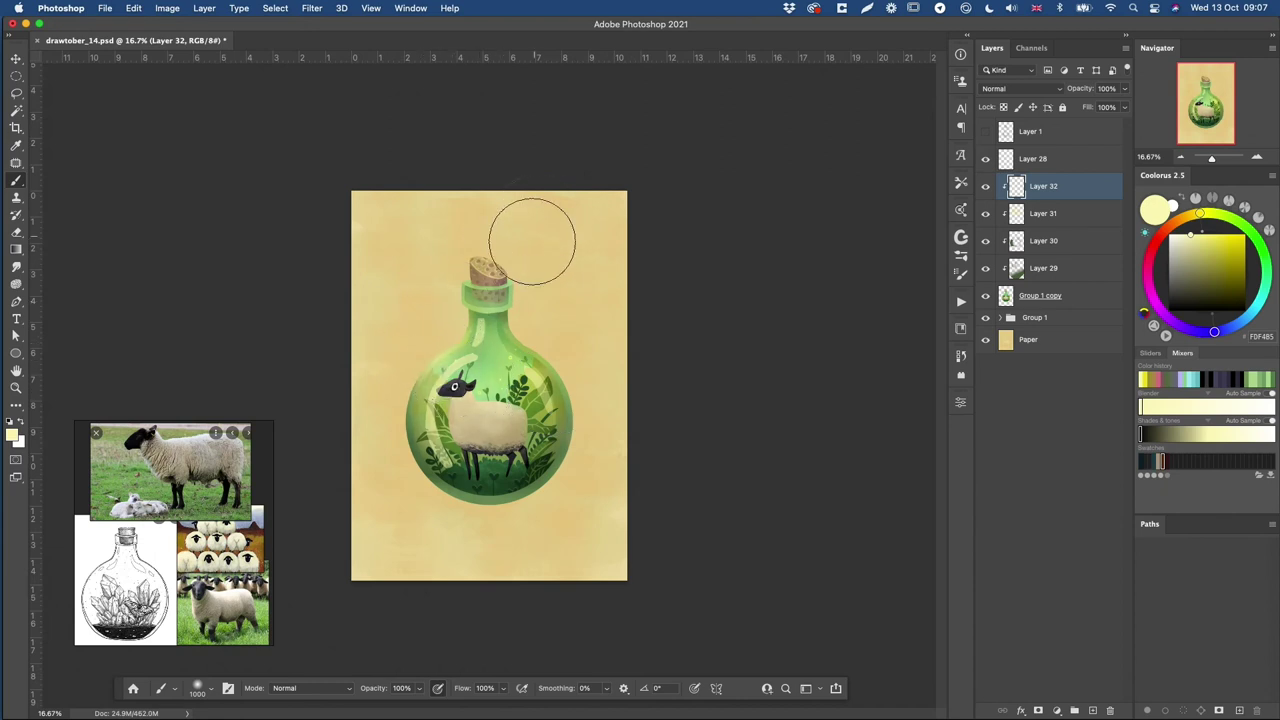
# - Paint small pale yellow highlights in lassoed shapes on the glass lip around the cork on Layer 32
pyautogui.press('l')
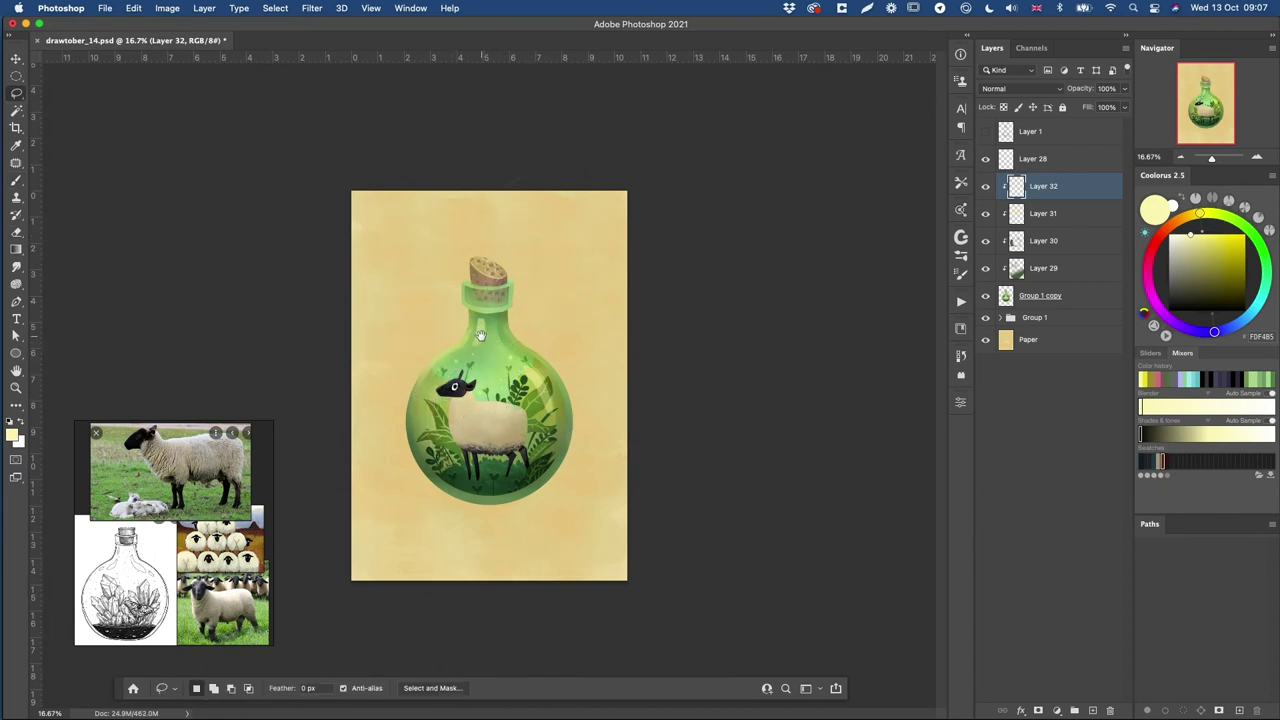
pyautogui.press('super+plus')
pyautogui.press('b')
pyautogui.moveTo(504, 240)
pyautogui.mouseDown()
pyautogui.moveTo(483, 241)
pyautogui.moveTo(552, 220)
pyautogui.mouseUp()
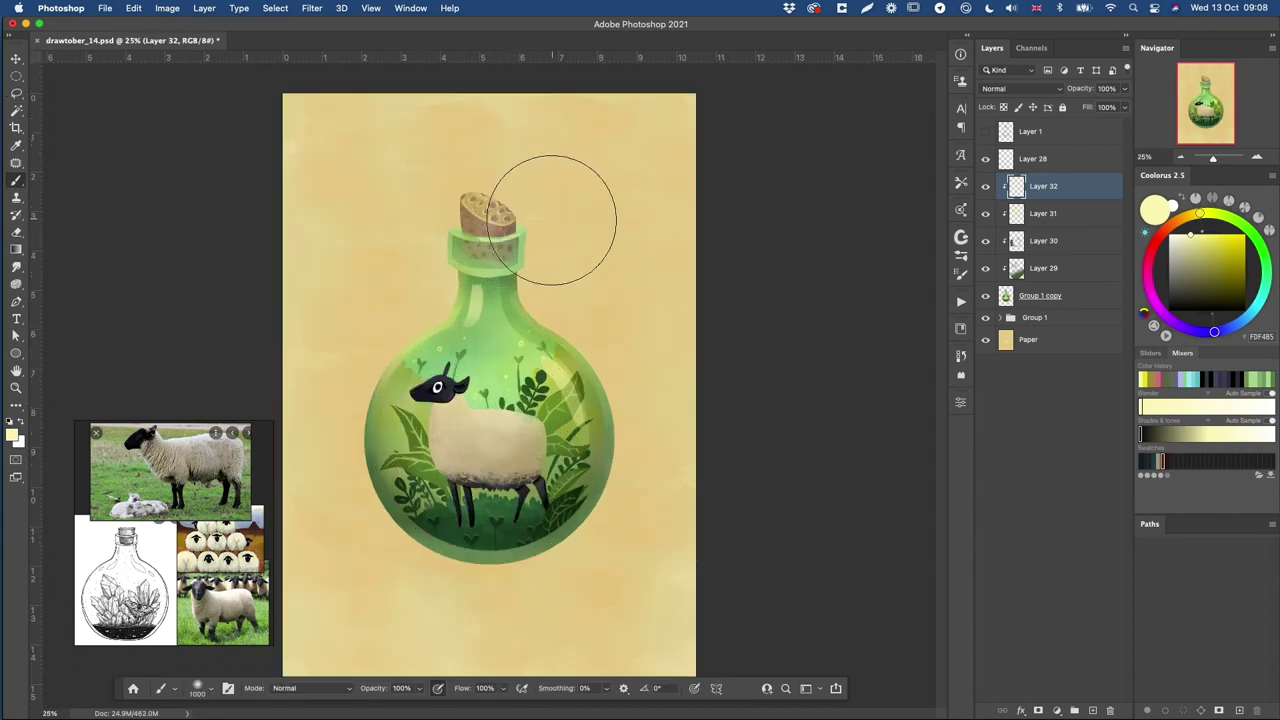
pyautogui.press('super+d')
pyautogui.press('l')
pyautogui.press('b')
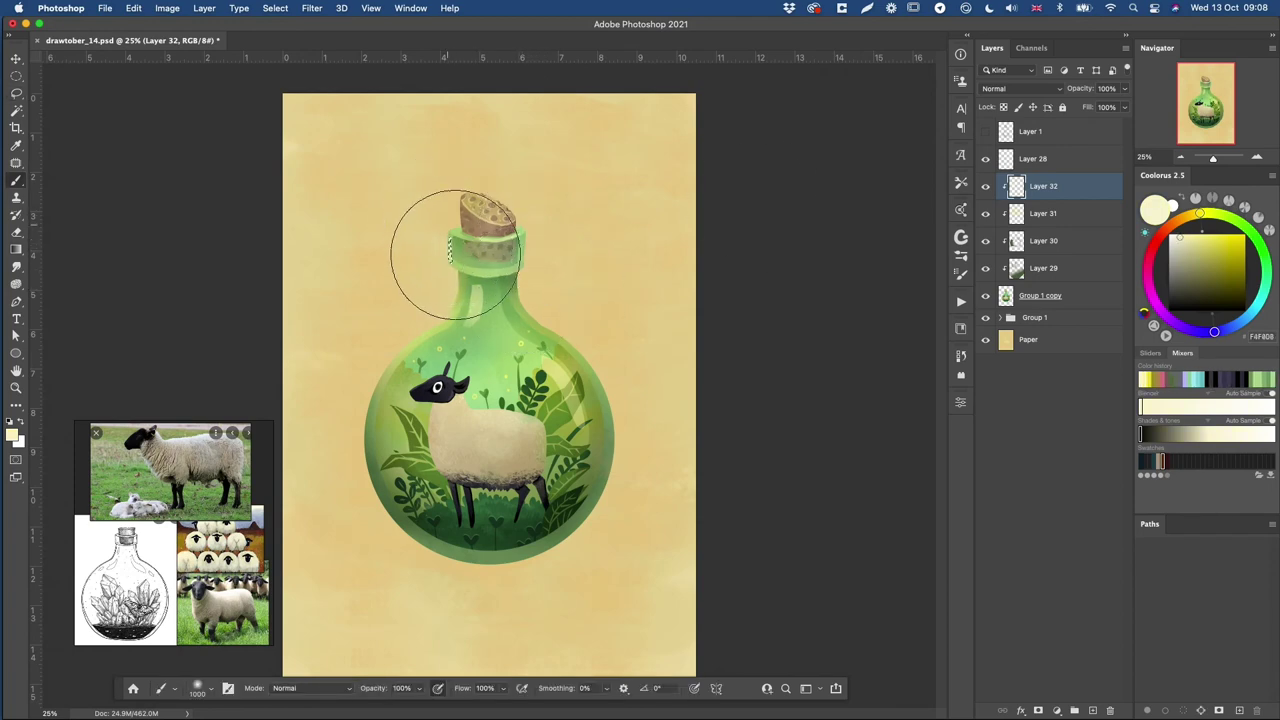
# - Paint pale cream highlights in thin lassoed strips along the bottle's upper left edge, neck sides and lower left and right edges, and deselect
pyautogui.press('l')
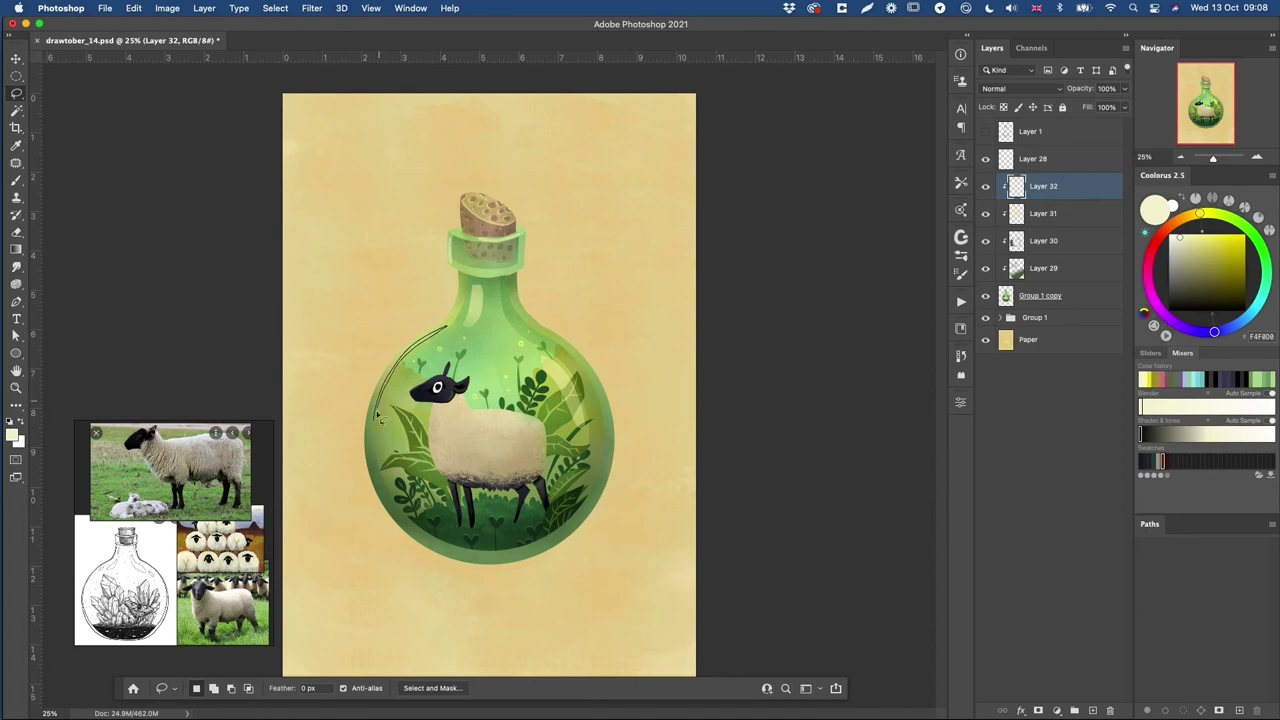
pyautogui.moveTo(377, 413); pyautogui.dragTo(374, 418)
pyautogui.moveTo(447, 327)
pyautogui.mouseDown()
pyautogui.moveTo(463, 286)
pyautogui.moveTo(465, 298)
pyautogui.moveTo(510, 282)
pyautogui.moveTo(530, 326)
pyautogui.mouseUp()
pyautogui.moveTo(404, 517)
pyautogui.mouseDown()
pyautogui.moveTo(474, 556)
pyautogui.moveTo(402, 514)
pyautogui.moveTo(654, 458)
pyautogui.mouseUp()
pyautogui.press('b')
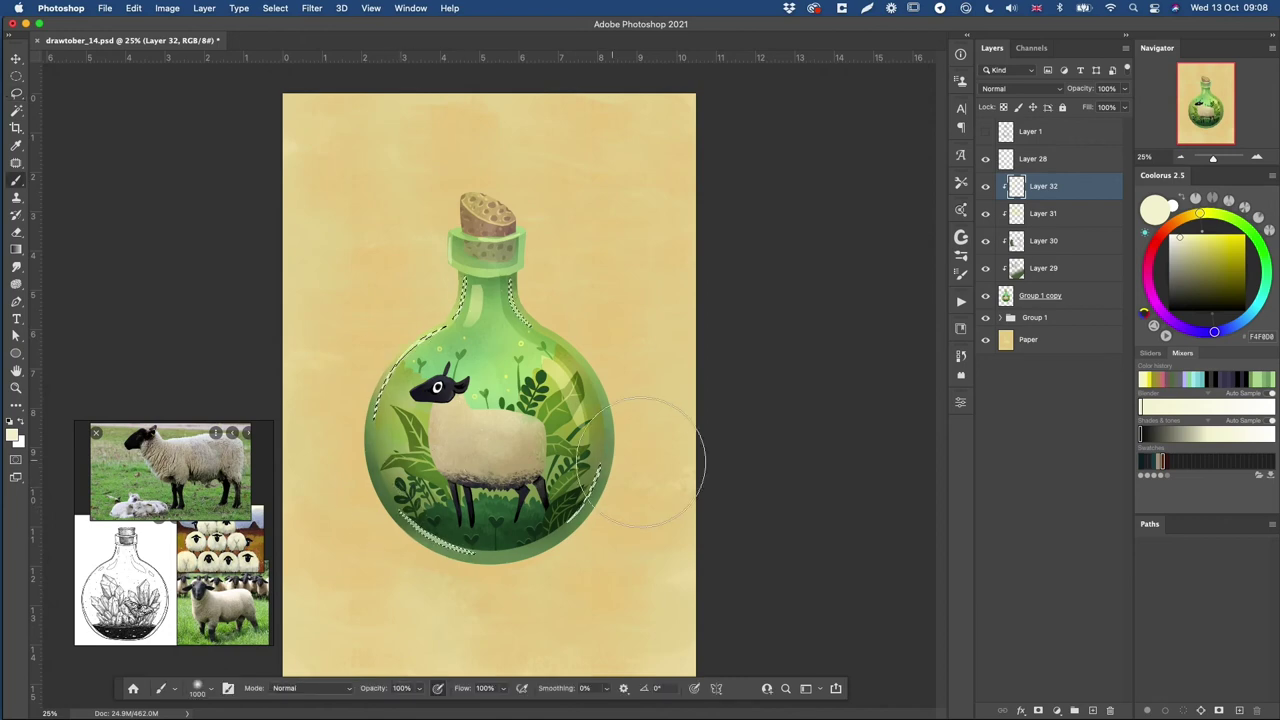
pyautogui.press('super+d')
# - Paint a soft light green #B5F875 glow along the bottle's lower edge after undoing a first stroke in the previous color
pyautogui.press('r')
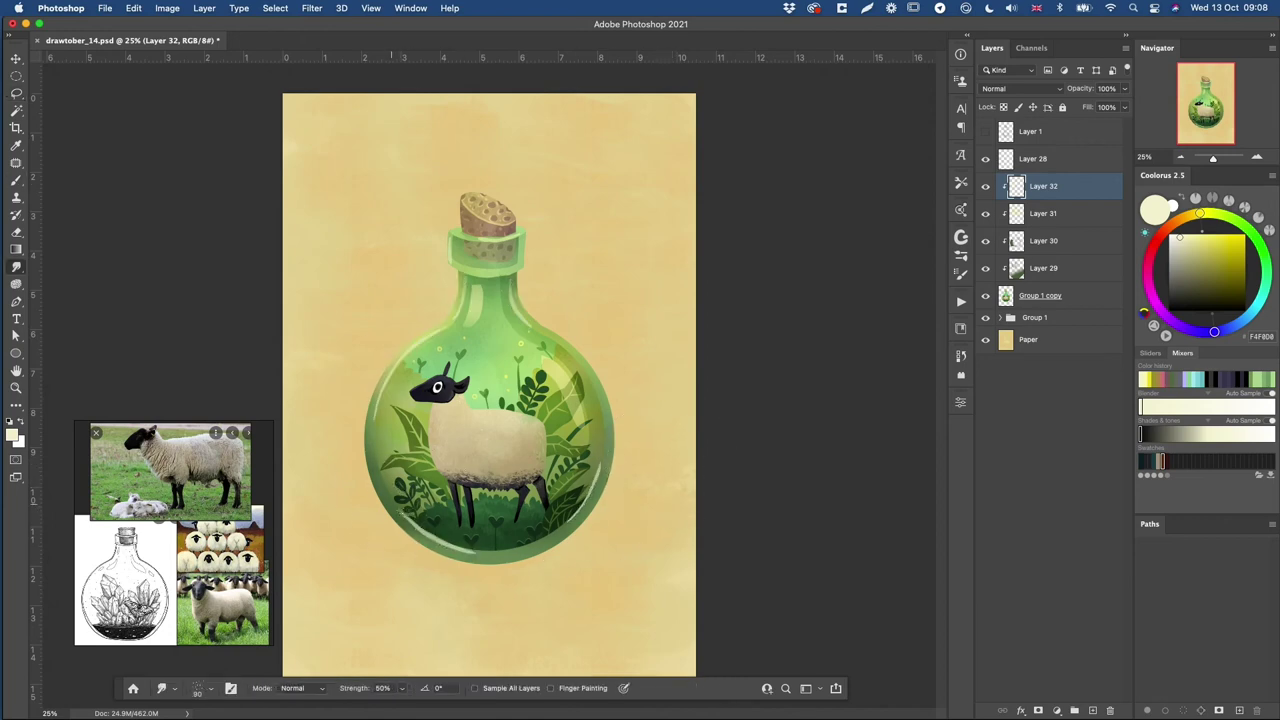
pyautogui.press('b')
pyautogui.moveTo(376, 518); pyautogui.dragTo(494, 588)
pyautogui.press('super+z')
pyautogui.click(1209, 236)
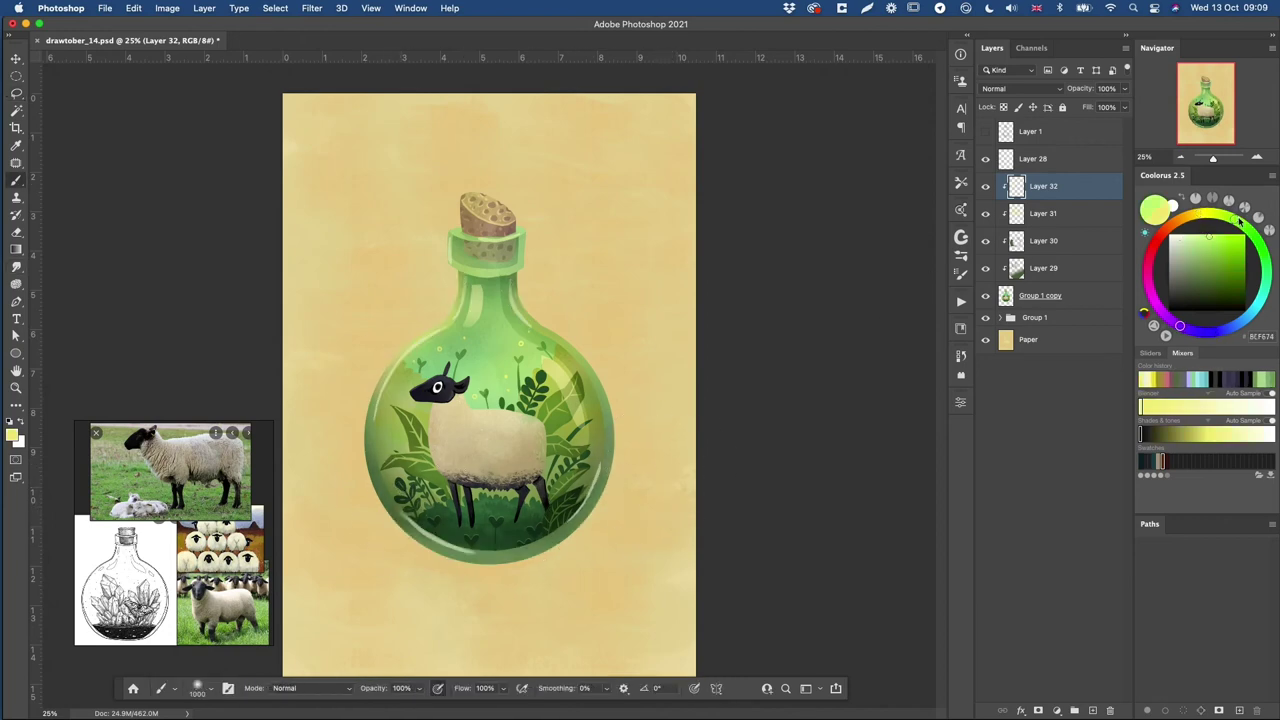
pyautogui.click(1237, 220)
pyautogui.moveTo(376, 504); pyautogui.dragTo(545, 545)
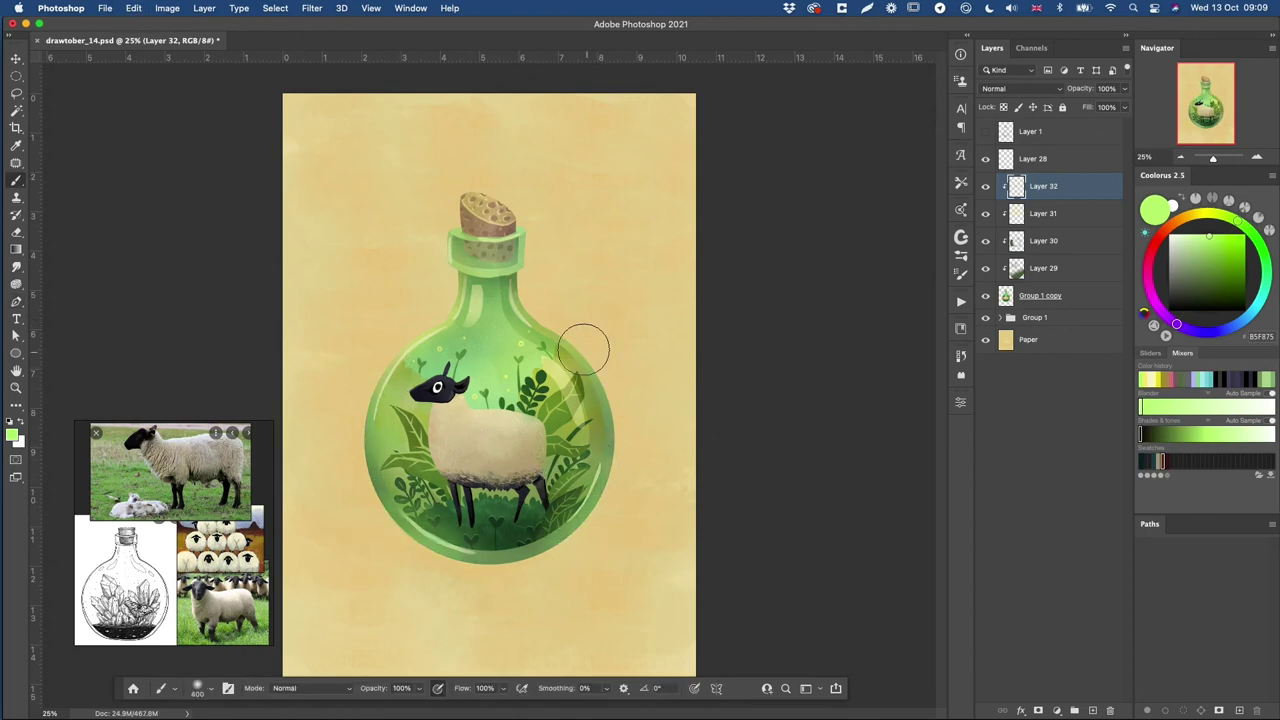
# - Paint pale green #DDF8C3 round glints in lassoed spots below the neck, near the sheep's head and on the bottle's left side
pyautogui.press('l')
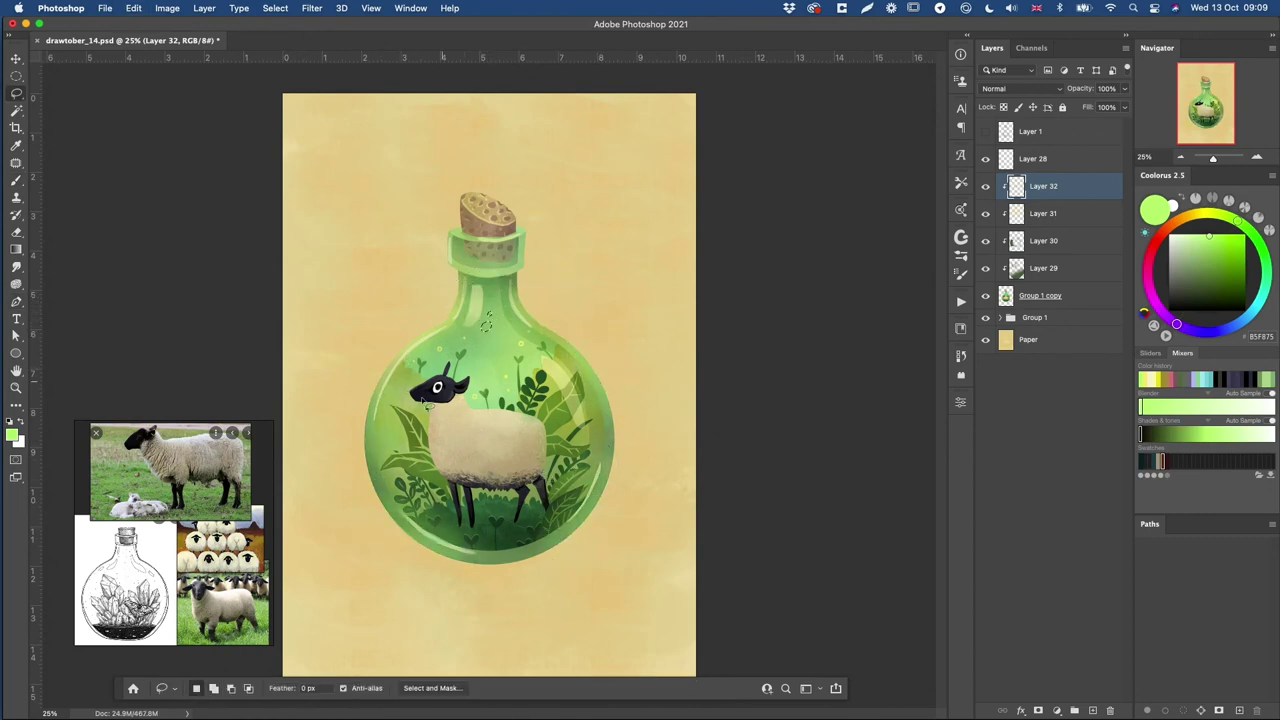
pyautogui.moveTo(1199, 244); pyautogui.dragTo(1175, 244)
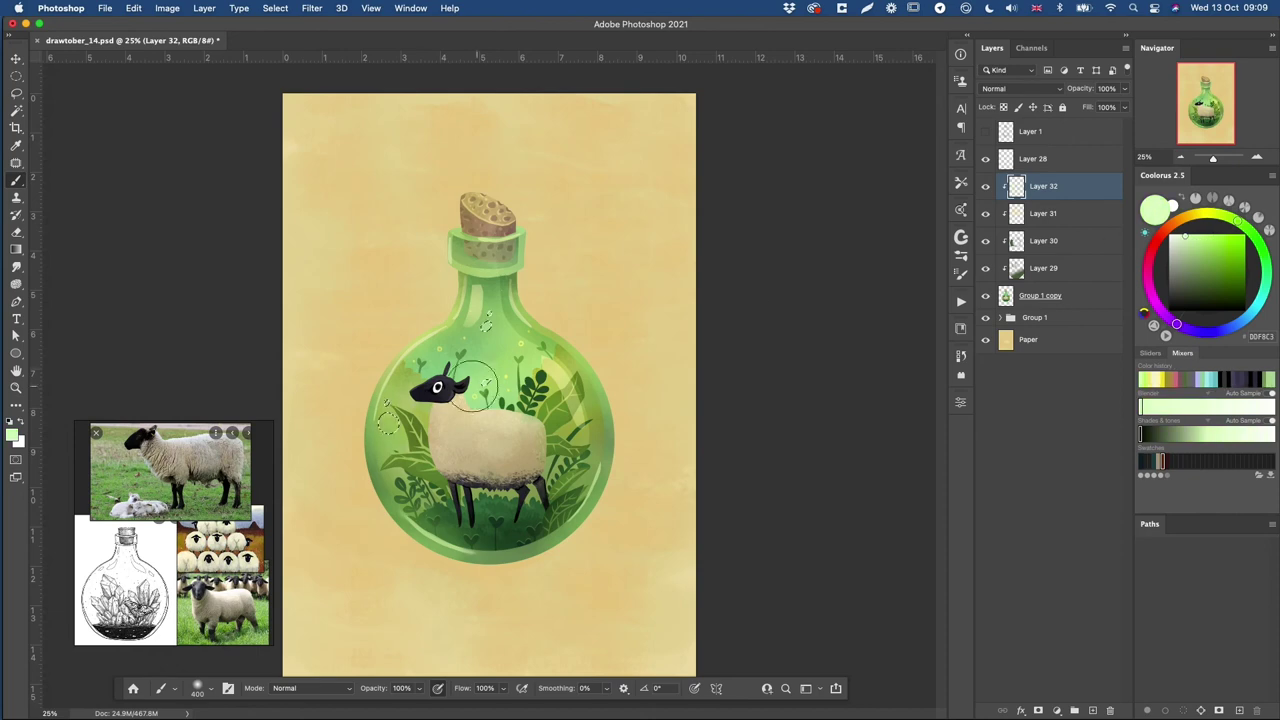
pyautogui.press('l')
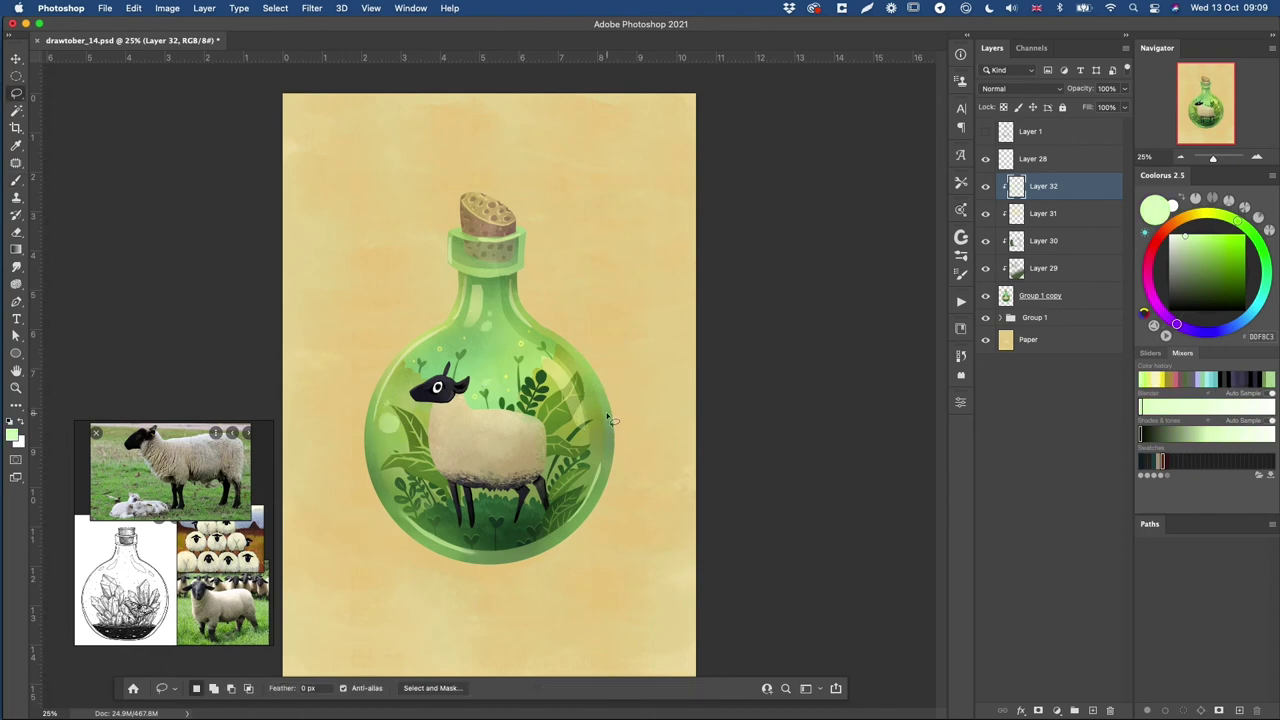
# - Erase along the bottle's lower left edge on Layer 32 with a hard eraser enlarged to 250 px
pyautogui.press('e')
pyautogui.rightClick(608, 431)
pyautogui.click(656, 516)
pyautogui.press('Return')
pyautogui.press(']')
pyautogui.press(']')
pyautogui.press(']')
pyautogui.press(']')
pyautogui.press(']')
pyautogui.press(']')
pyautogui.press(']')
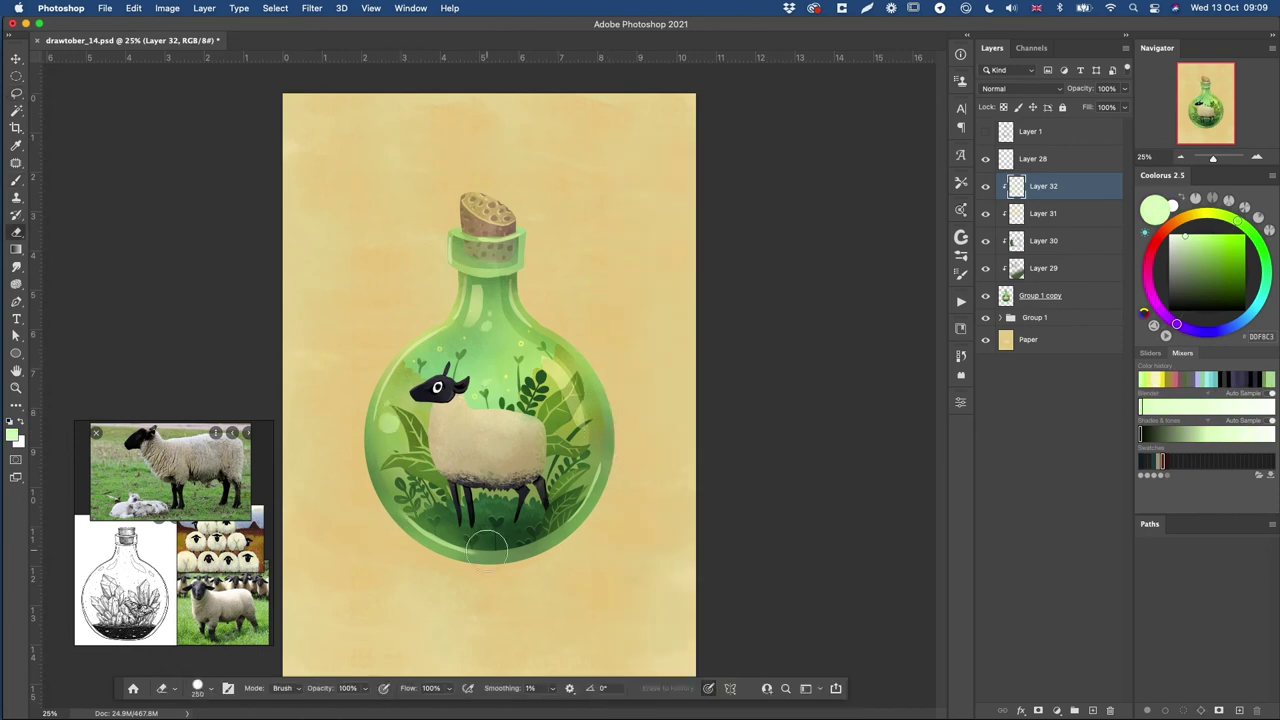
pyautogui.moveTo(437, 528); pyautogui.dragTo(474, 543)
# - Fade the highlights along the bottle's lower left and right edges using Eraser Soft Opacity at 600 px
pyautogui.rightClick(488, 549)
pyautogui.click(556, 530)
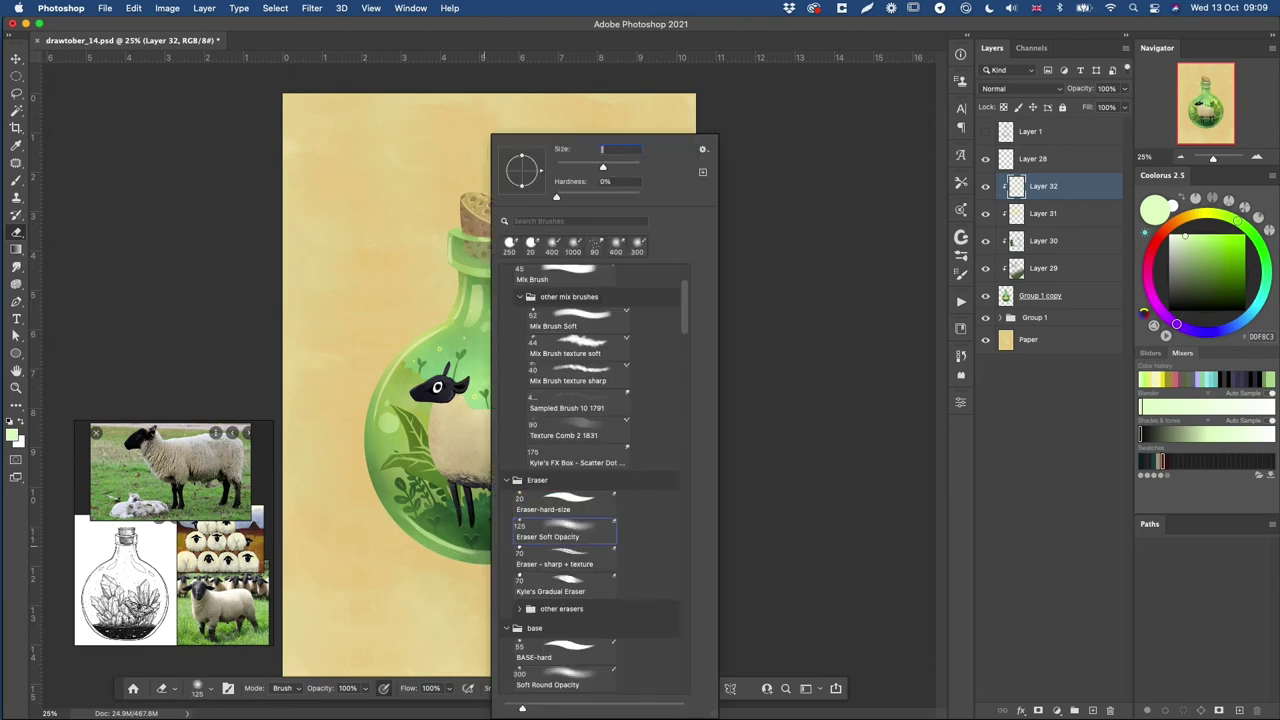
pyautogui.press('Return')
pyautogui.moveTo(403, 519); pyautogui.dragTo(464, 547)
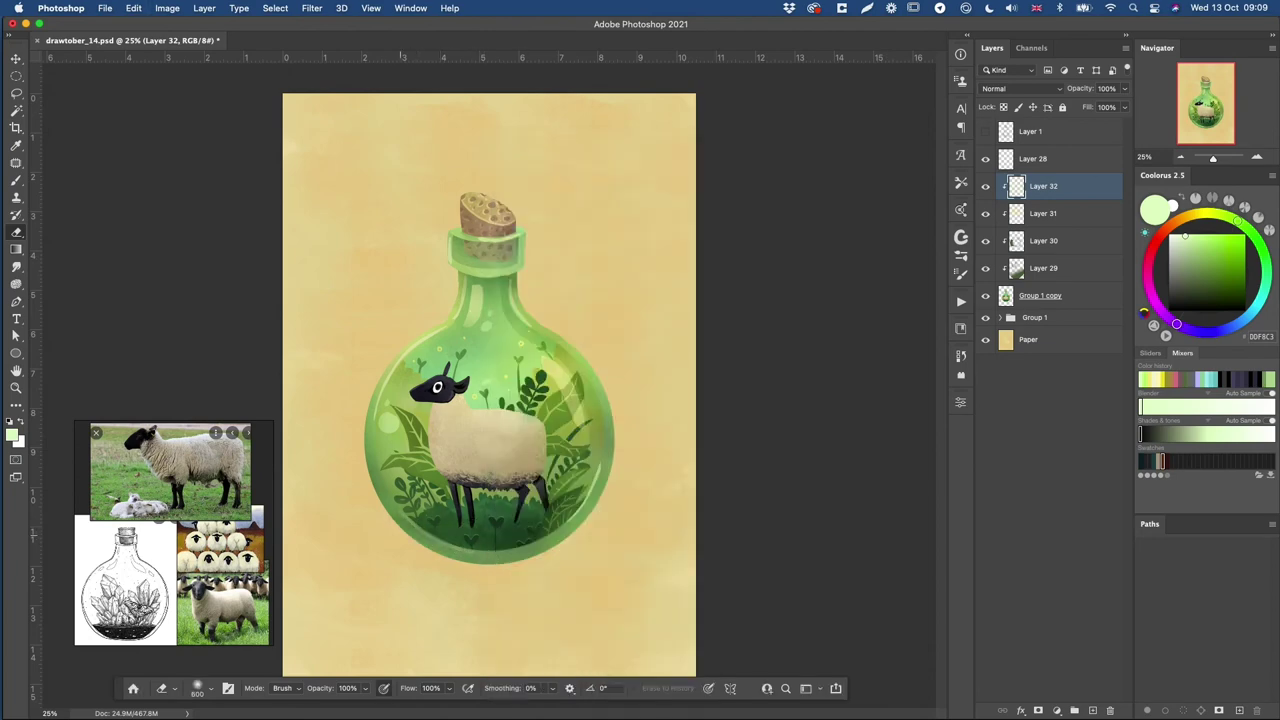
pyautogui.moveTo(550, 543); pyautogui.dragTo(598, 481)
pyautogui.moveTo(412, 524); pyautogui.dragTo(378, 476)
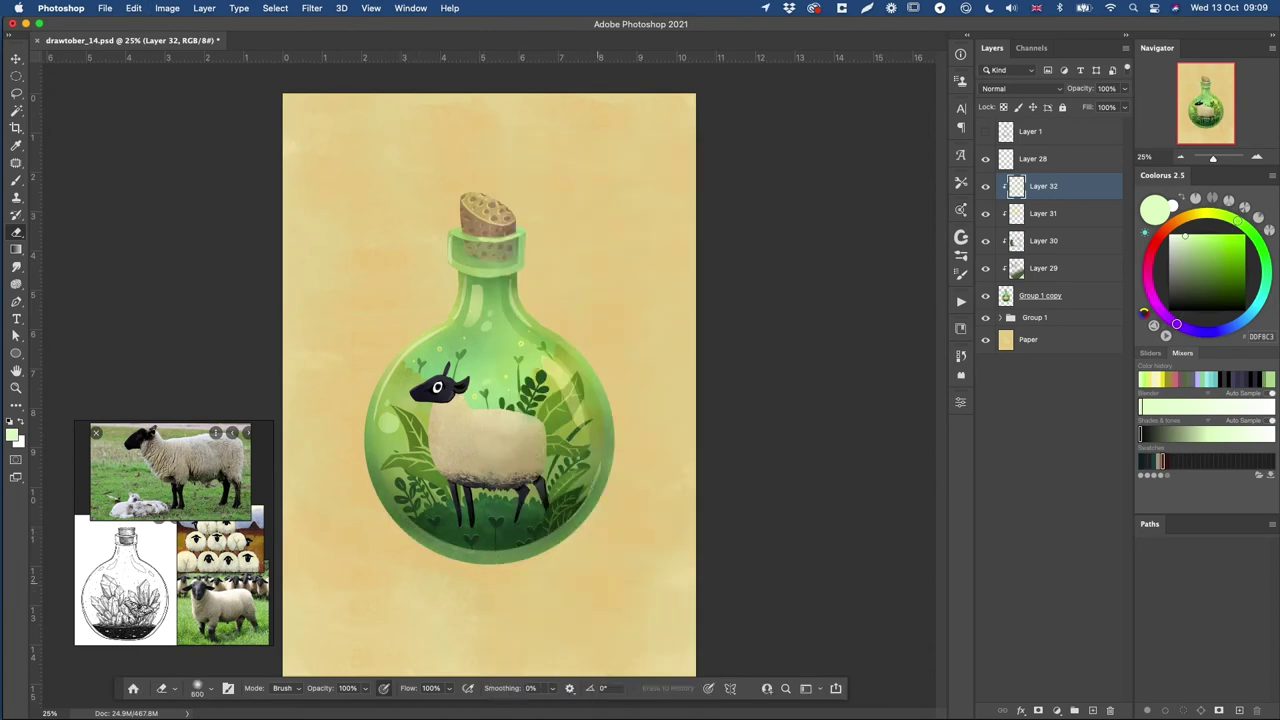
# - Add a new clipped layer and place it directly beneath Layer 32
pyautogui.press('l')
pyautogui.click(1092, 710)
pyautogui.moveTo(1044, 187); pyautogui.dragTo(1046, 227)
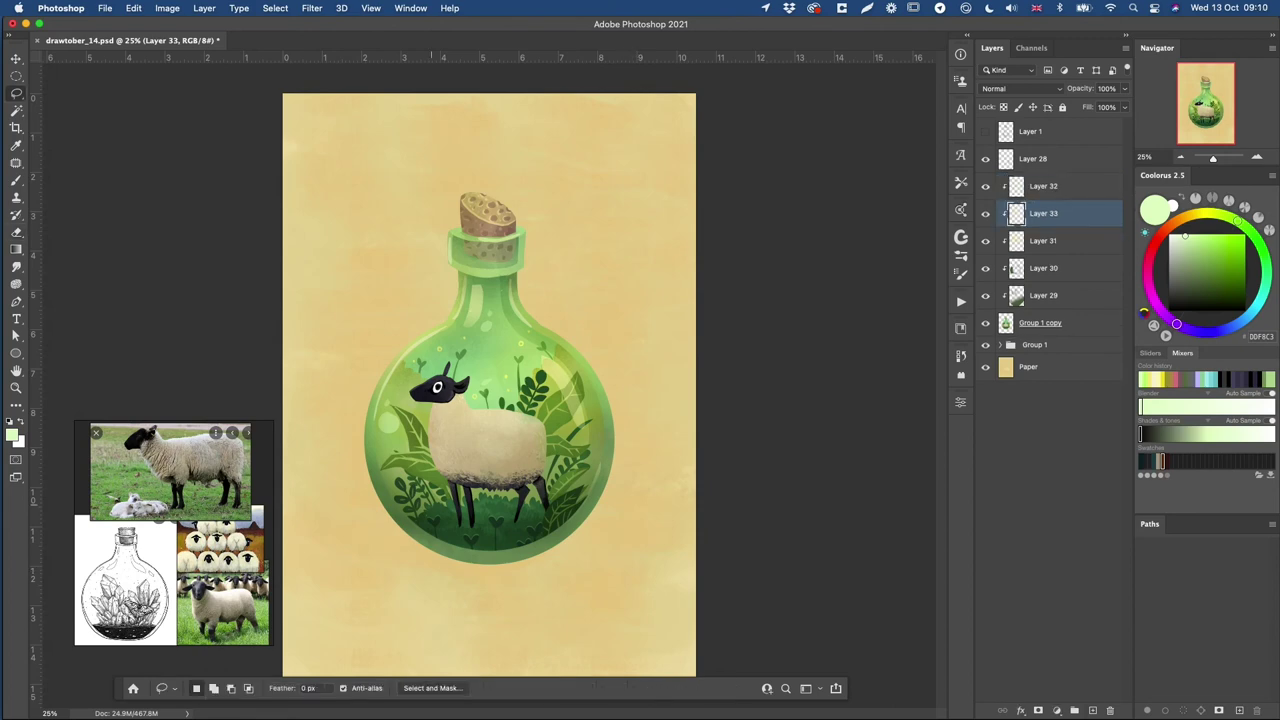
# - Load the glass interior shape of Layer 2 copy in Group 1 as a selection while keeping Layer 33 active
pyautogui.press('super+plus')
pyautogui.press('super+plus')
pyautogui.keyDown('super'); pyautogui.click(1006, 323); pyautogui.keyUp('super')
pyautogui.click(1000, 345)
pyautogui.scroll(-10, 1040, 450)
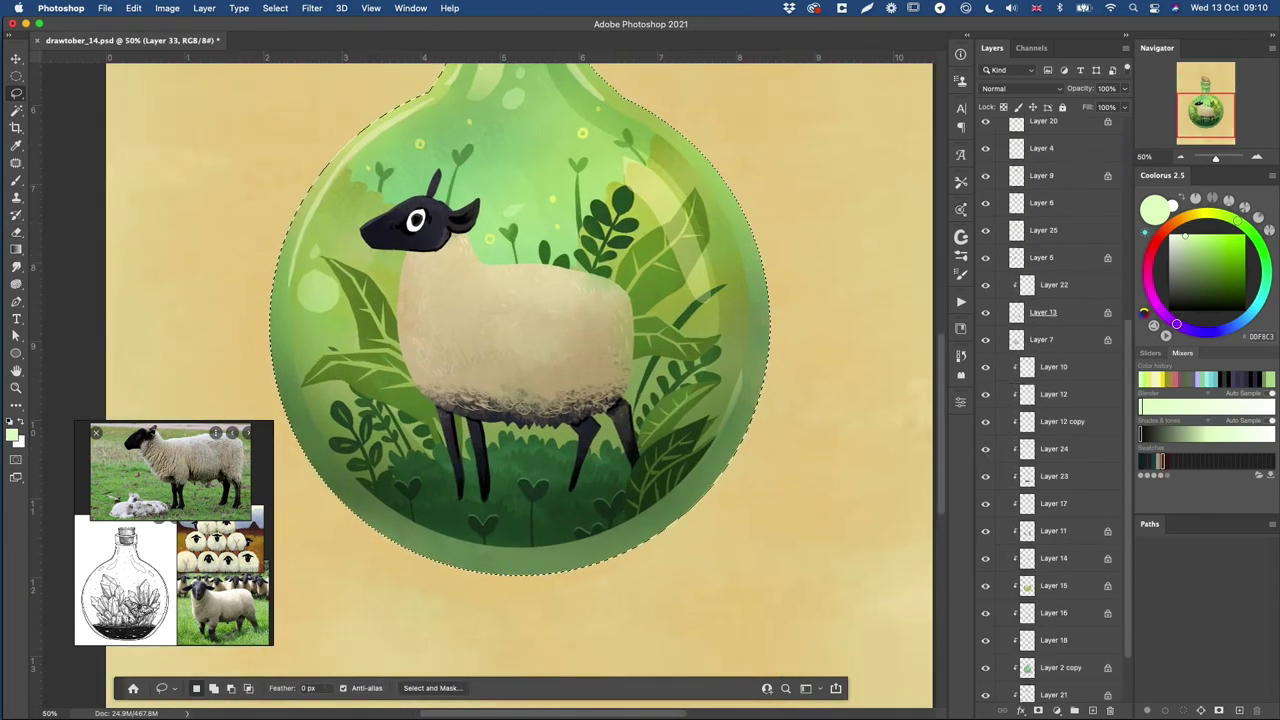
pyautogui.keyDown('super'); pyautogui.click(1027, 668); pyautogui.keyUp('super')
pyautogui.scroll(5, 1040, 450)
pyautogui.scroll(5, 1045, 430)
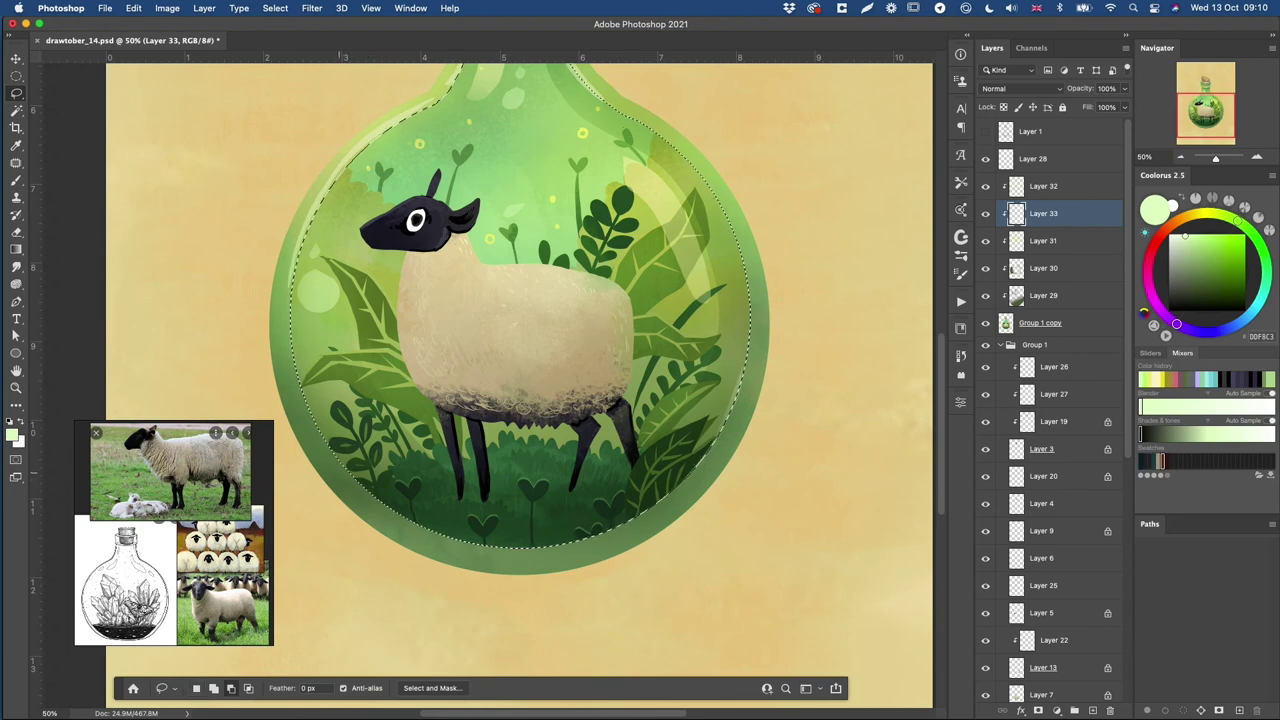
pyautogui.hotkey('alt', 'shift')
pyautogui.moveTo(323, 424); pyautogui.dragTo(358, 490)
pyautogui.press('super+z')
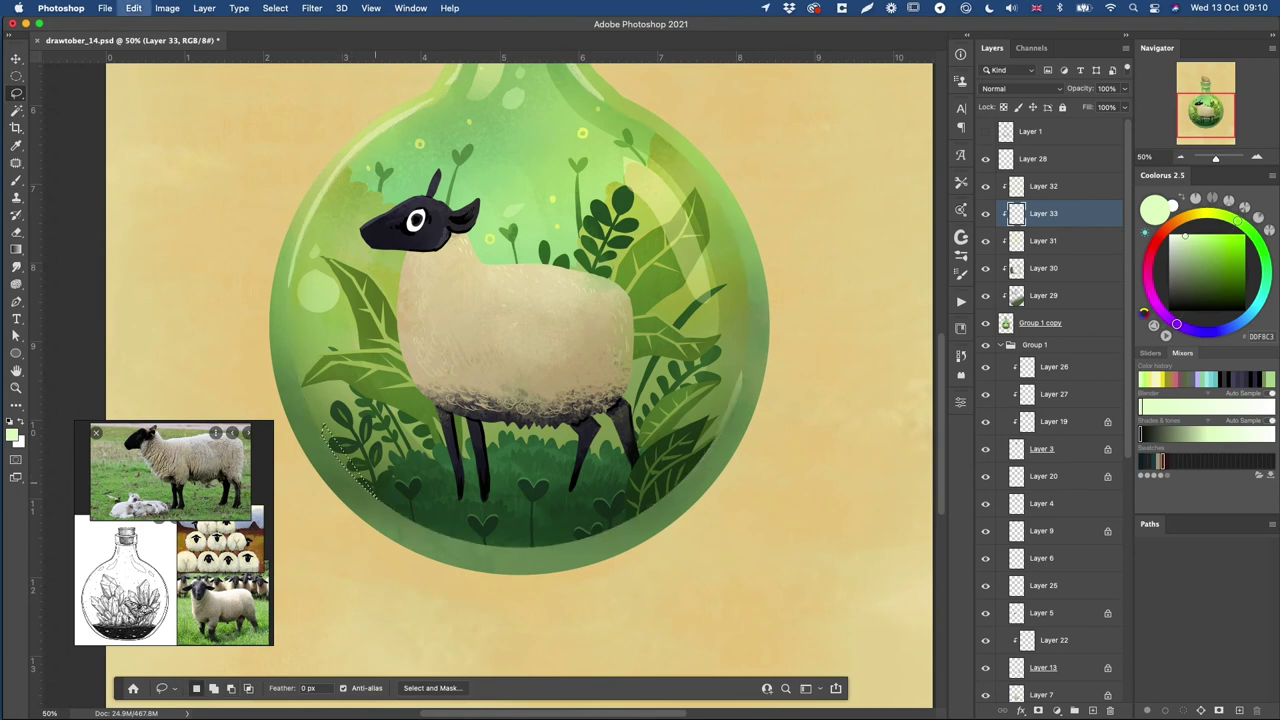
# - Invert the selection, intersect it with a lassoed crescent along the bottle's bottom, fill it with pale green #DDF8C3 brush strokes, and deselect
pyautogui.press('super+shift+i')
pyautogui.moveTo(323, 436); pyautogui.dragTo(365, 500)
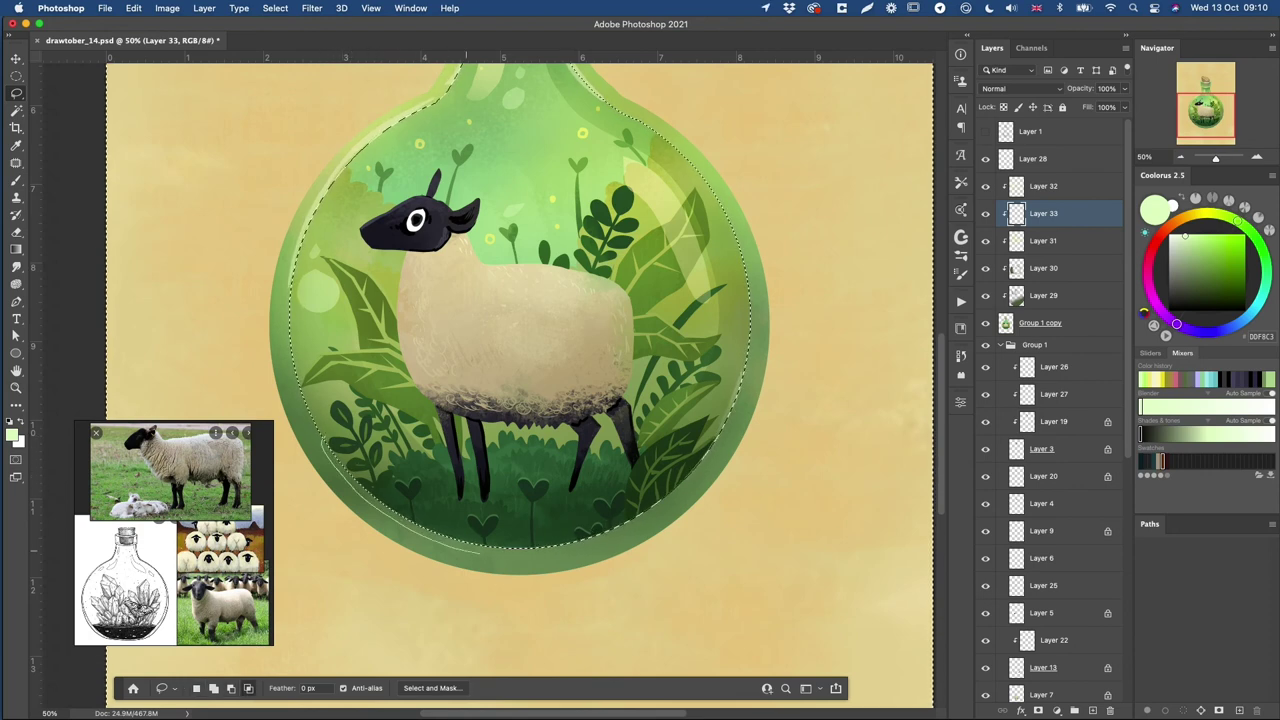
pyautogui.moveTo(711, 451); pyautogui.dragTo(610, 503)
pyautogui.press('b')
pyautogui.moveTo(345, 470); pyautogui.dragTo(666, 489)
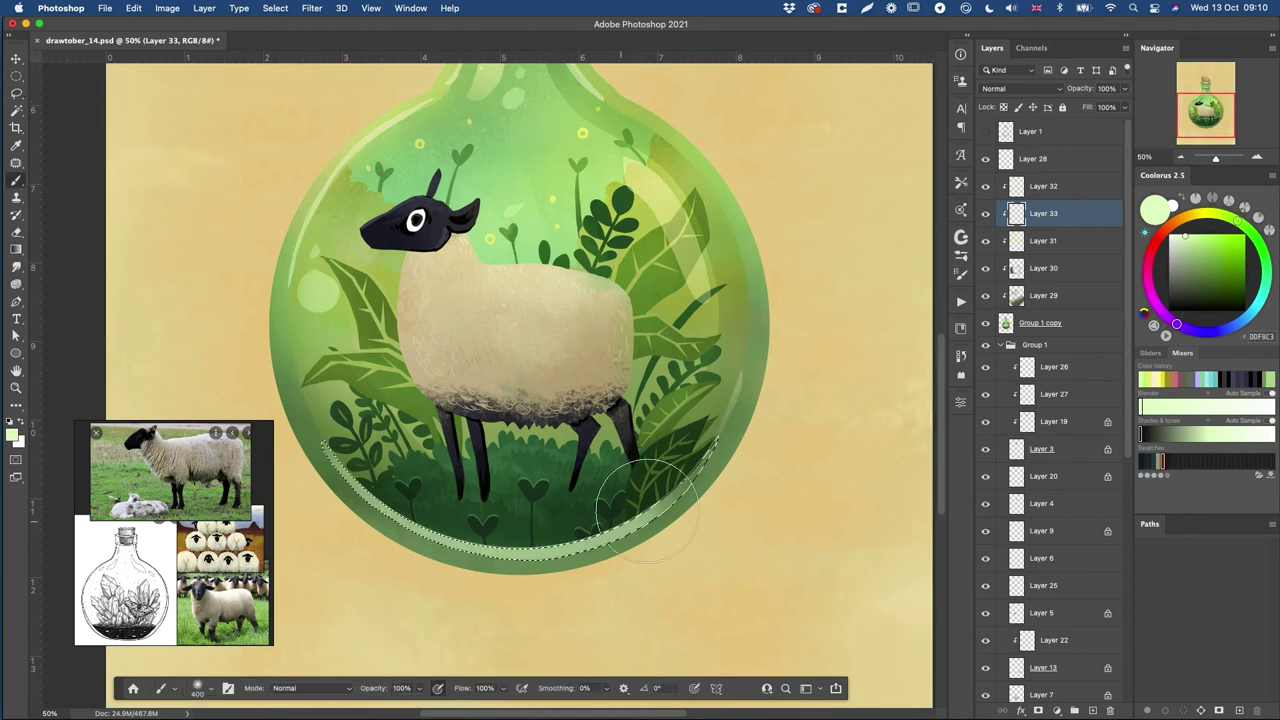
pyautogui.press('super+d')
pyautogui.press('super+minus')
pyautogui.press('super+minus')
# - Try to paint soft strokes along the bottle's lower sides on Layer 32 with colors sampled from the right highlight
pyautogui.press('e')
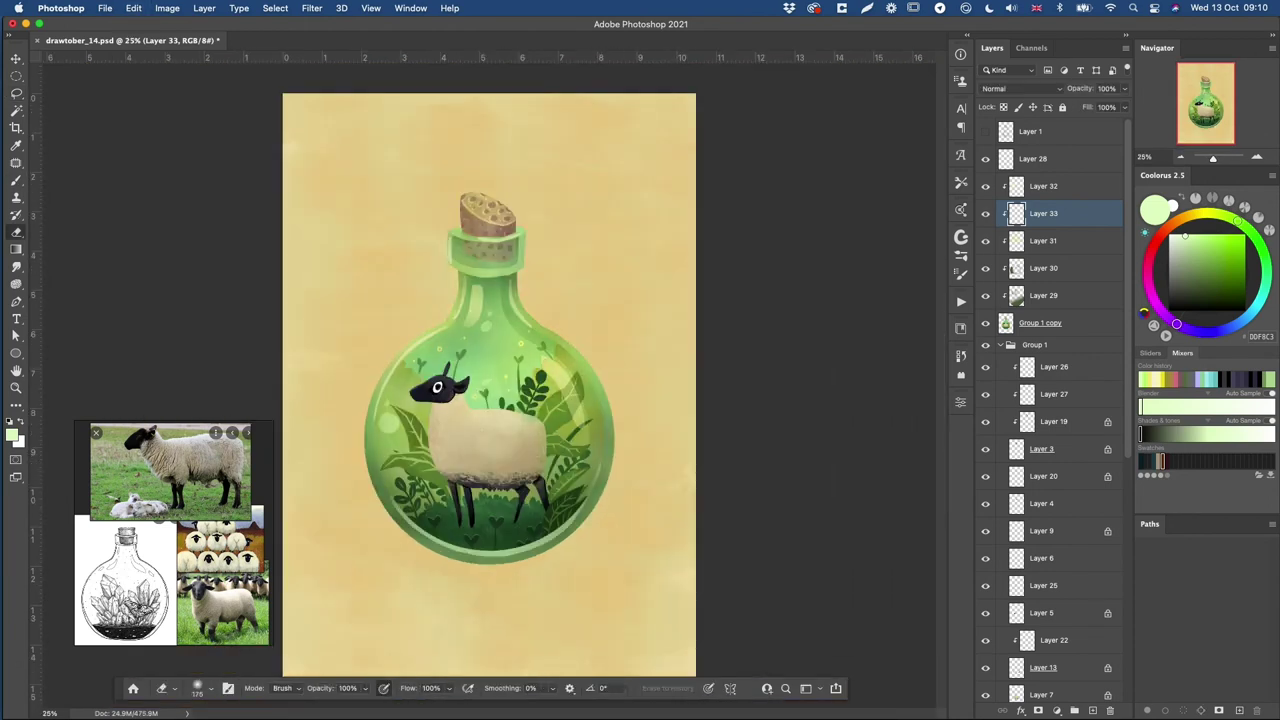
pyautogui.hotkey('alt', ']')
pyautogui.press('b')
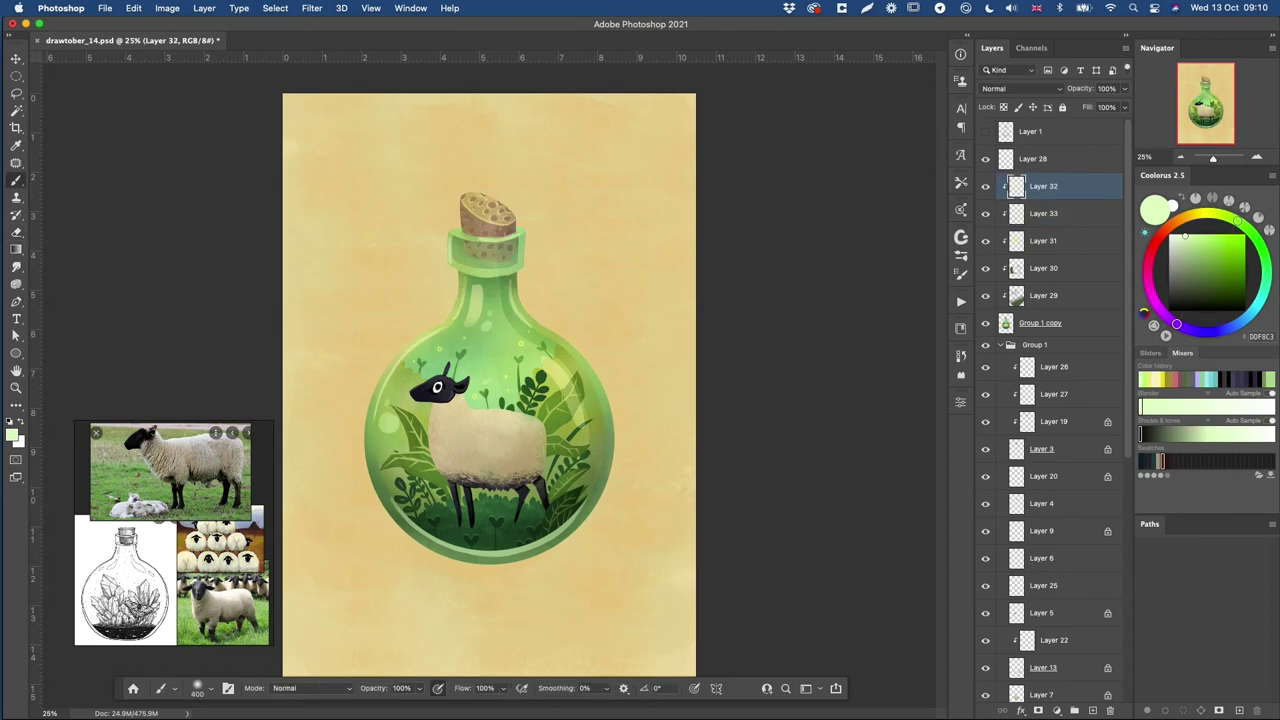
pyautogui.keyDown('alt'); pyautogui.click(566, 374); pyautogui.keyUp('alt')
pyautogui.moveTo(592, 502); pyautogui.dragTo(606, 446)
pyautogui.press('super+z')
pyautogui.keyDown('alt'); pyautogui.click(570, 384); pyautogui.keyUp('alt')
pyautogui.moveTo(588, 508); pyautogui.dragTo(606, 440)
pyautogui.moveTo(370, 458); pyautogui.dragTo(418, 520)
pyautogui.press('super+z')
# - Set Layer 33 to Color Dodge blending with 35% fill
pyautogui.hotkey('alt', '[')
pyautogui.click(1020, 89)
pyautogui.click(1018, 217)
pyautogui.moveTo(1087, 108); pyautogui.dragTo(1041, 121)
# - Paint a yellow-green #C1CB56 glow on the bottle's bottom rim, upper left shoulder and lip on Layer 33, keeping its fill at 35%
pyautogui.moveTo(449, 560); pyautogui.dragTo(524, 553)
pyautogui.moveTo(420, 394); pyautogui.dragTo(463, 319)
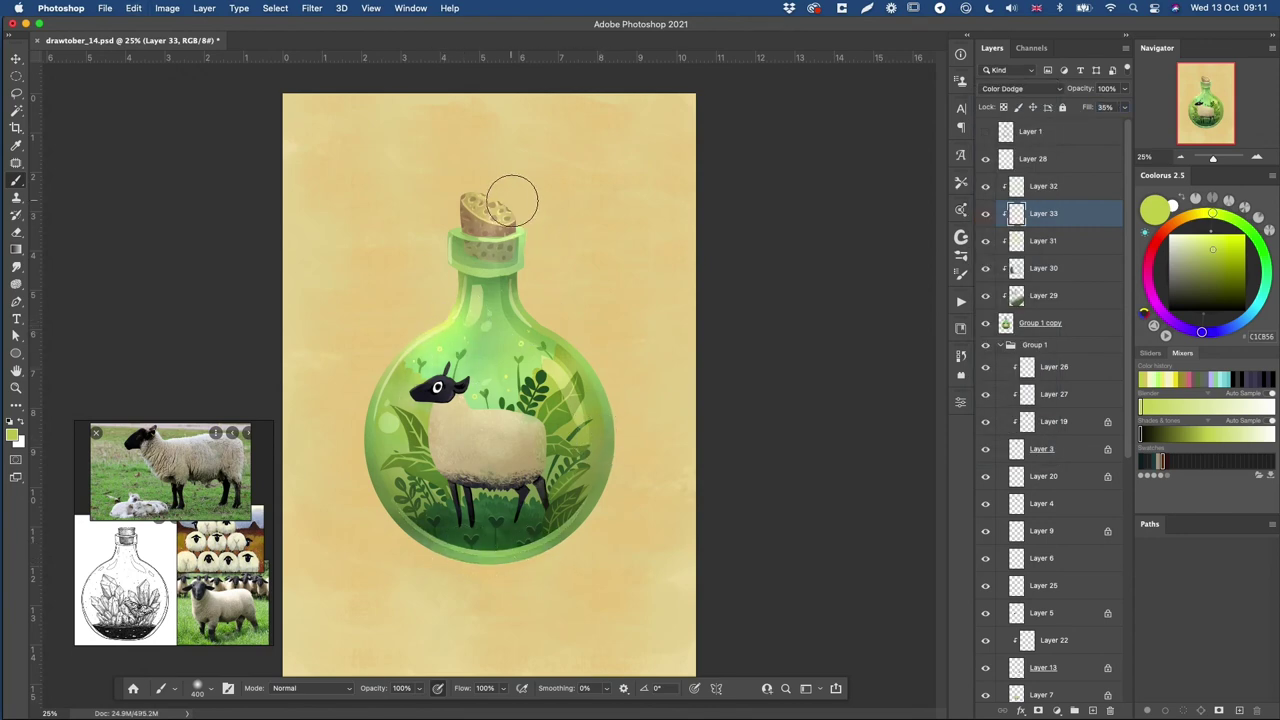
pyautogui.press('super+minus')
pyautogui.press('super+plus')
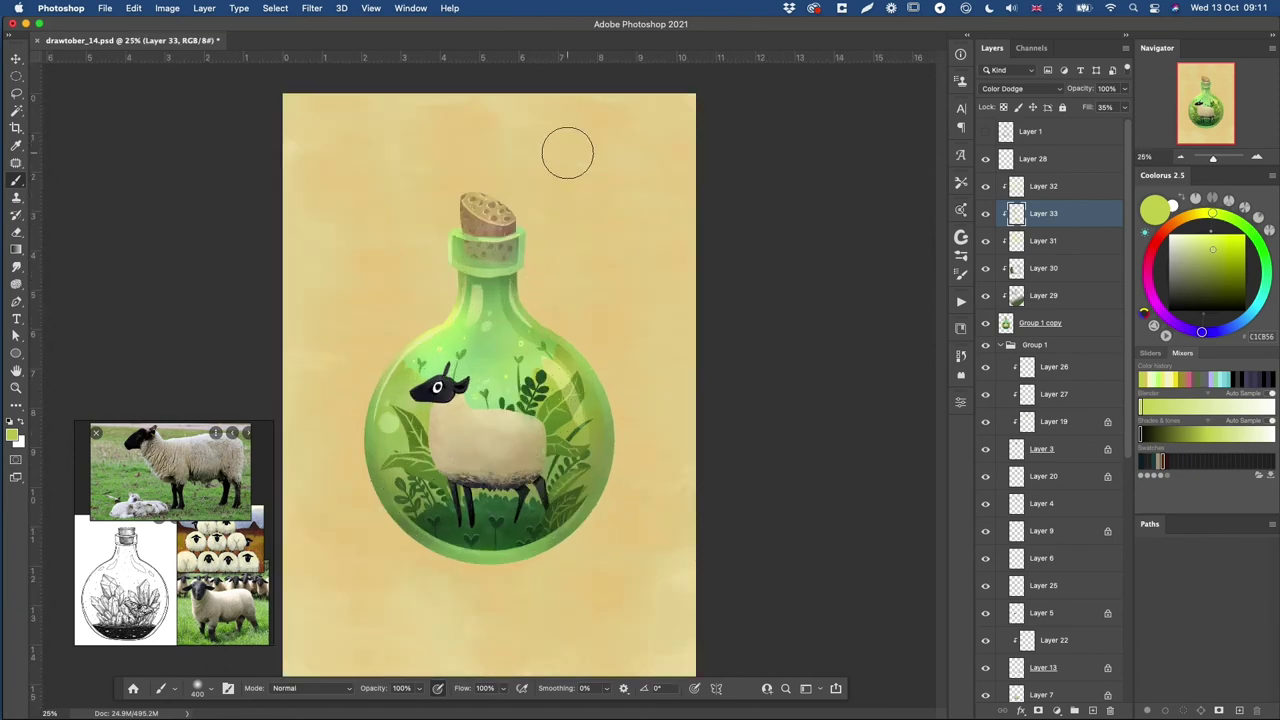
pyautogui.click(16, 59)
pyautogui.moveTo(1091, 108); pyautogui.dragTo(1100, 107)
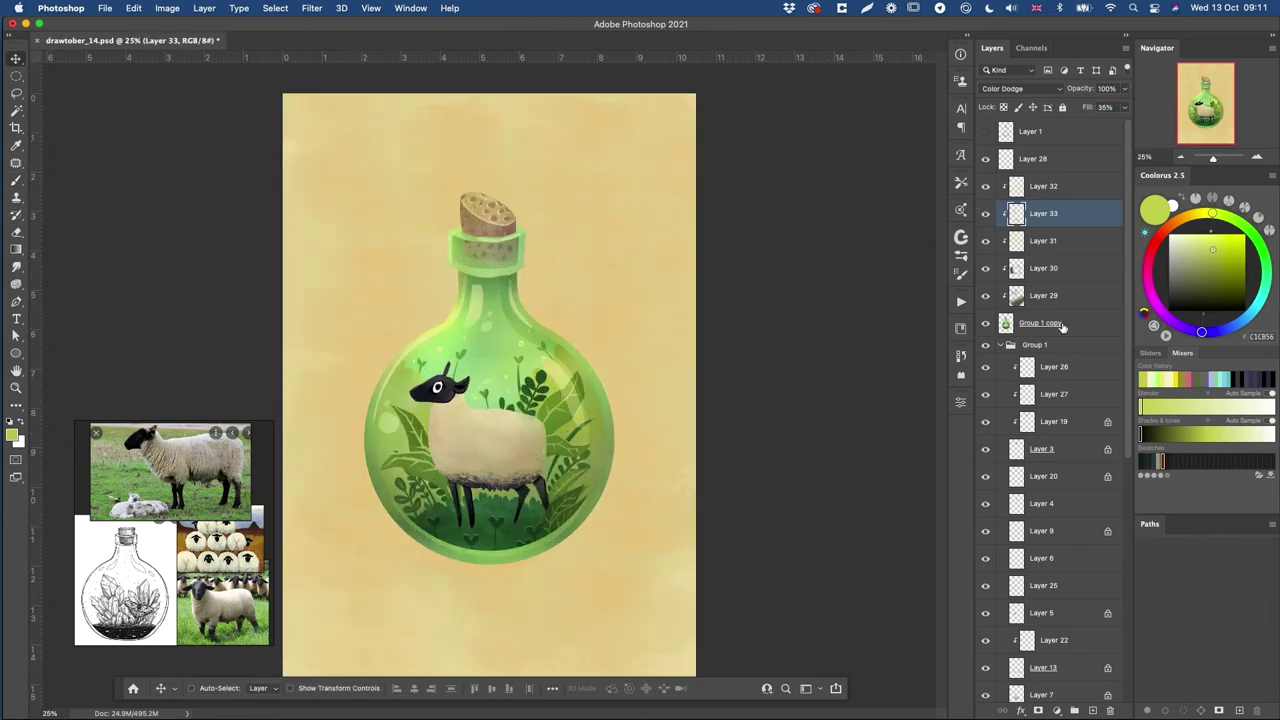
# - Add a new clipped layer above Layer 32 and choose pale cream #FCFFDA for the brush
pyautogui.click(1093, 711)
pyautogui.moveTo(1050, 214); pyautogui.dragTo(1050, 175)
pyautogui.click(1180, 235)
pyautogui.press('b')
# - Try soft round pale cream glow spots below the bottle's neck and on its left side
pyautogui.click(473, 326)
pyautogui.press('super+z')
pyautogui.click(392, 424)
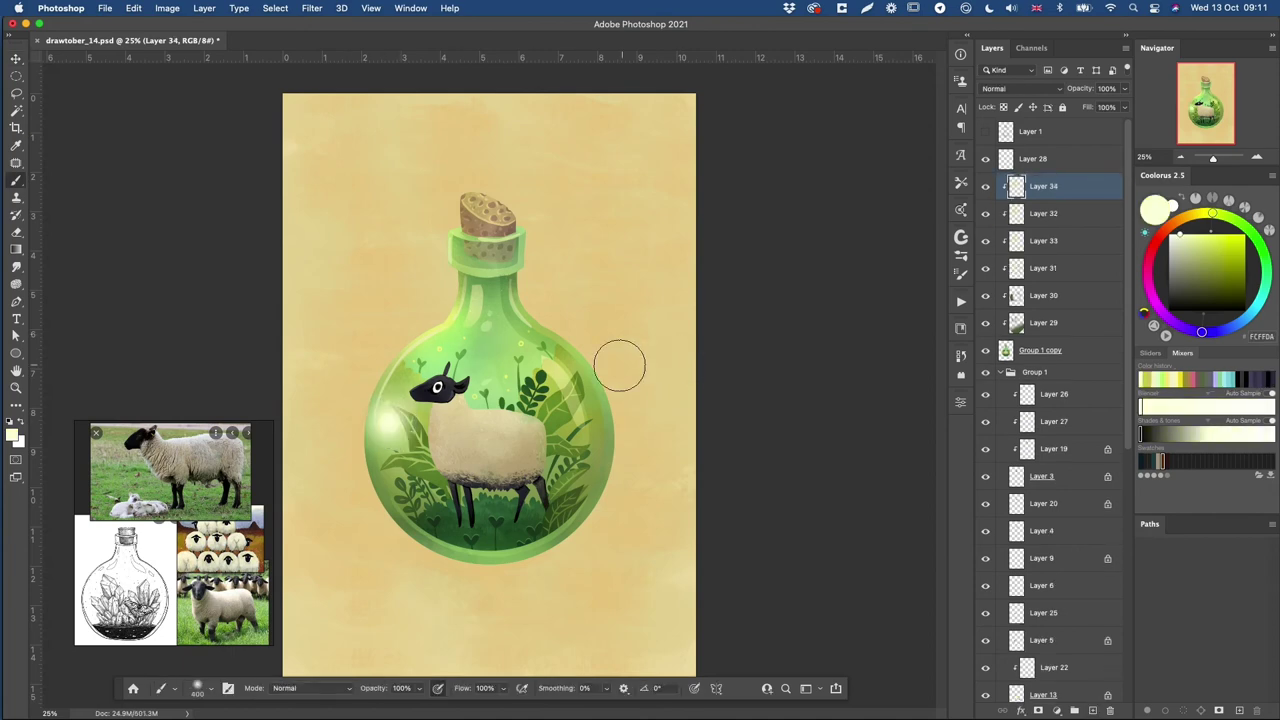
# - Try the Scribles texture brush at 173 px and 250 px in pale cream on the bottle's neck and upper body
pyautogui.rightClick(619, 366)
pyautogui.scroll(-10, 665, 600)
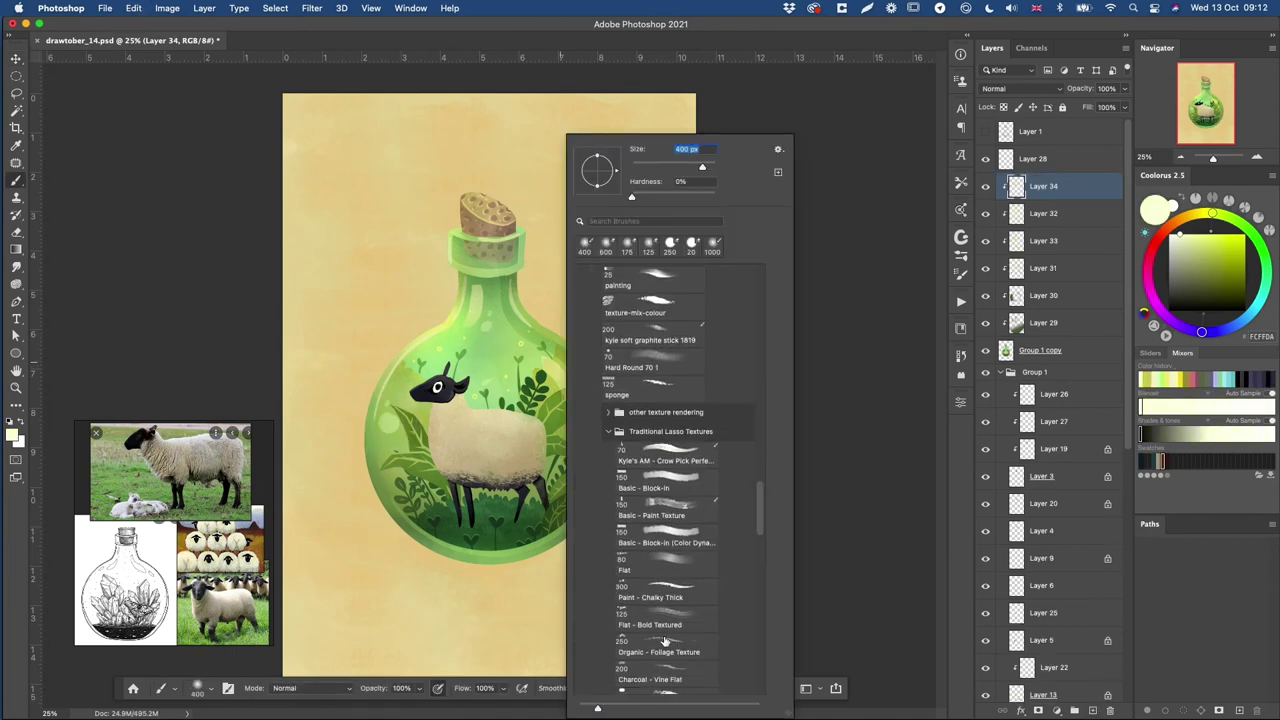
pyautogui.scroll(-2, 666, 633)
pyautogui.moveTo(757, 513); pyautogui.dragTo(764, 556)
pyautogui.click(671, 382)
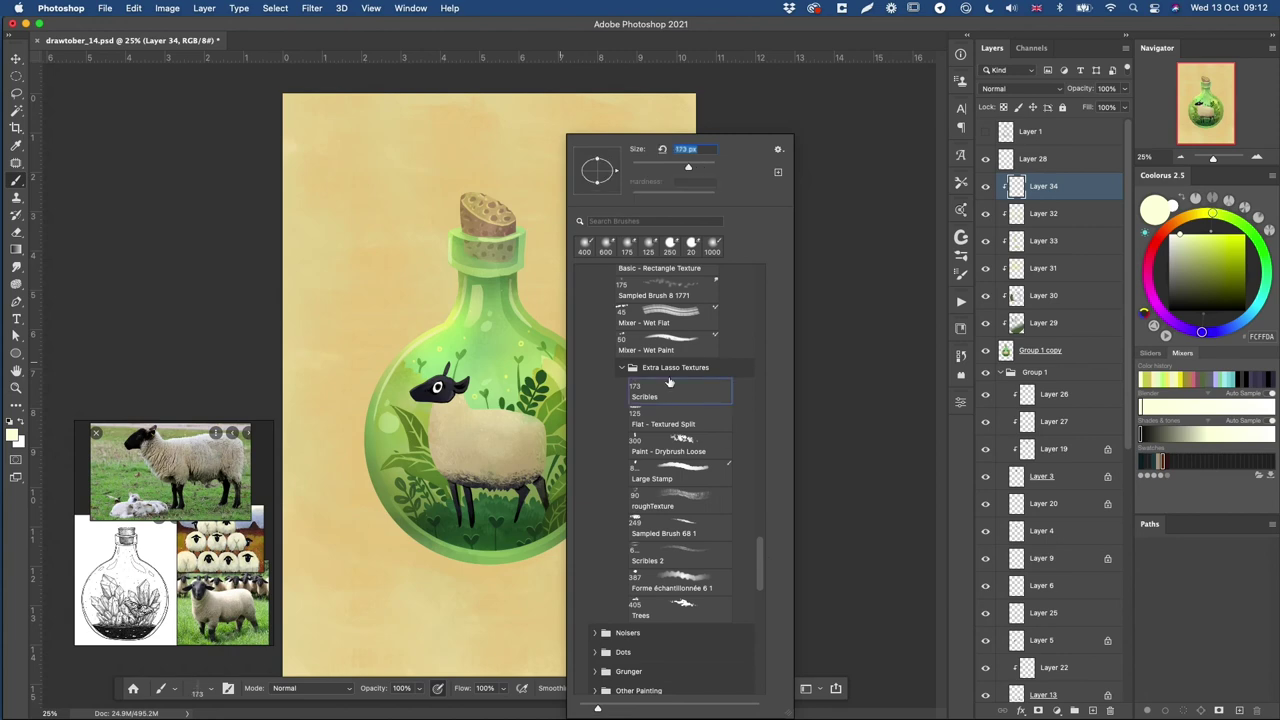
pyautogui.click(474, 347)
pyautogui.press('super+z')
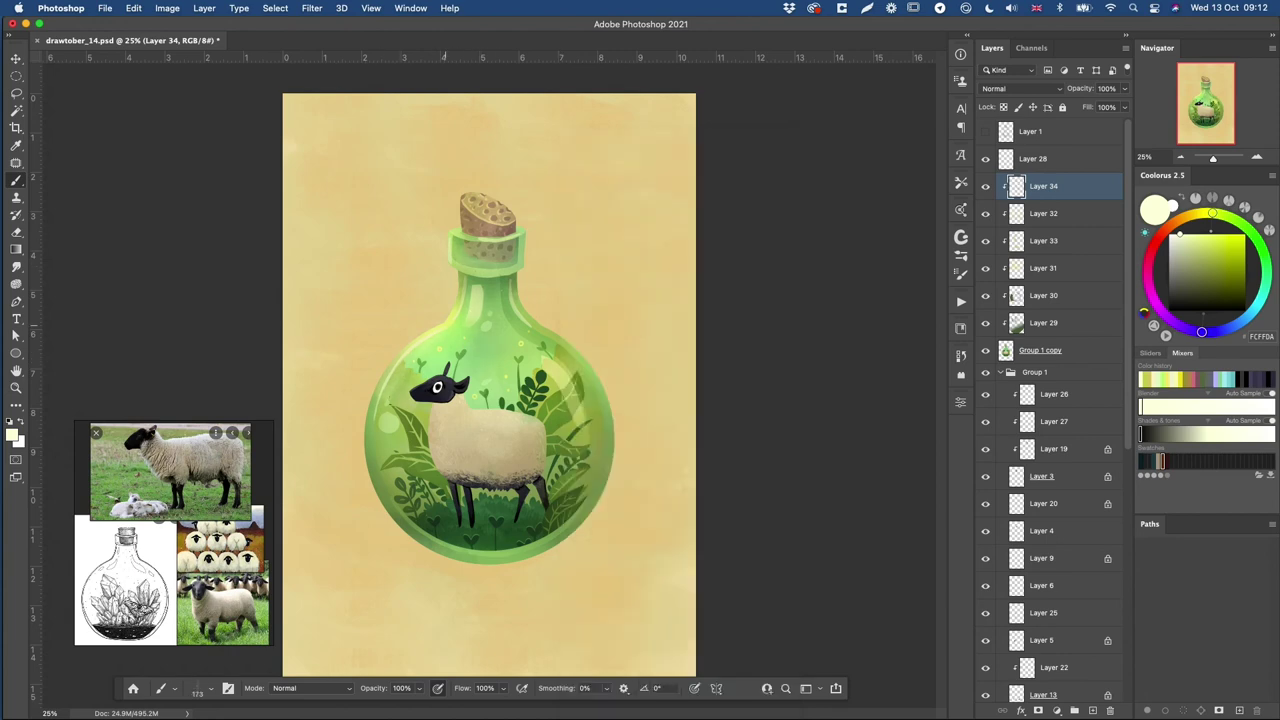
pyautogui.press('e')
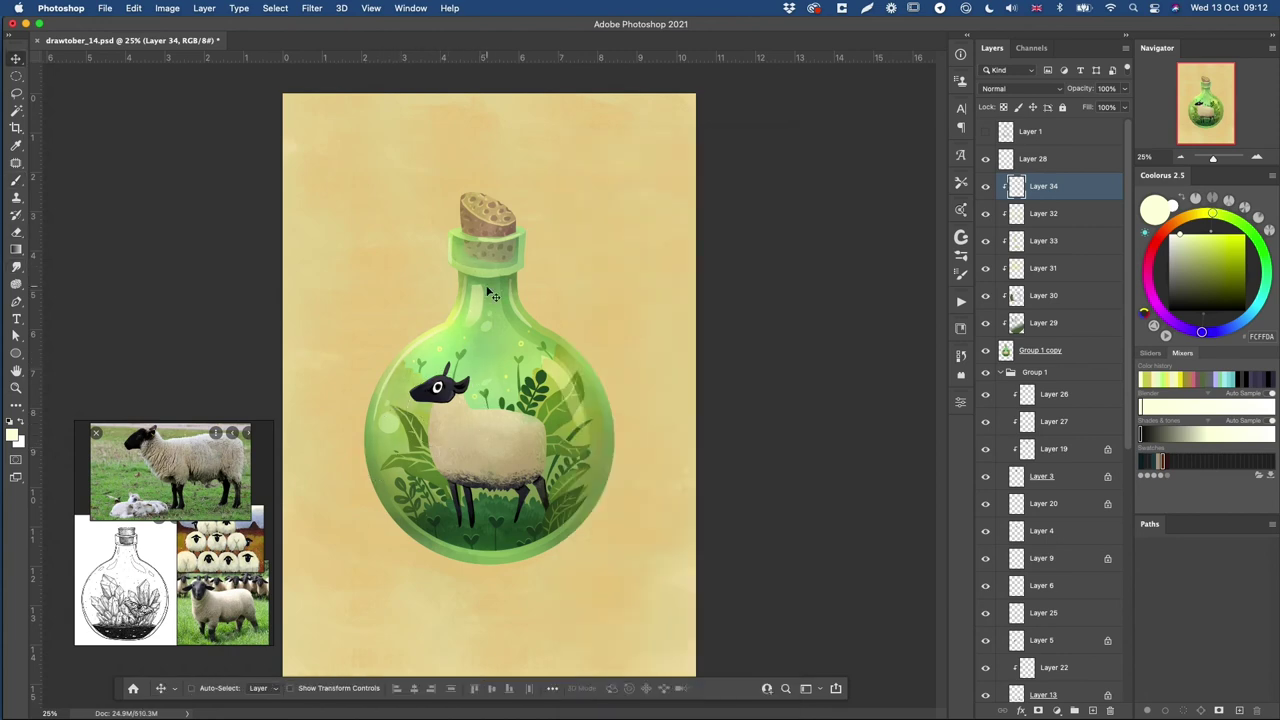
pyautogui.press('b')
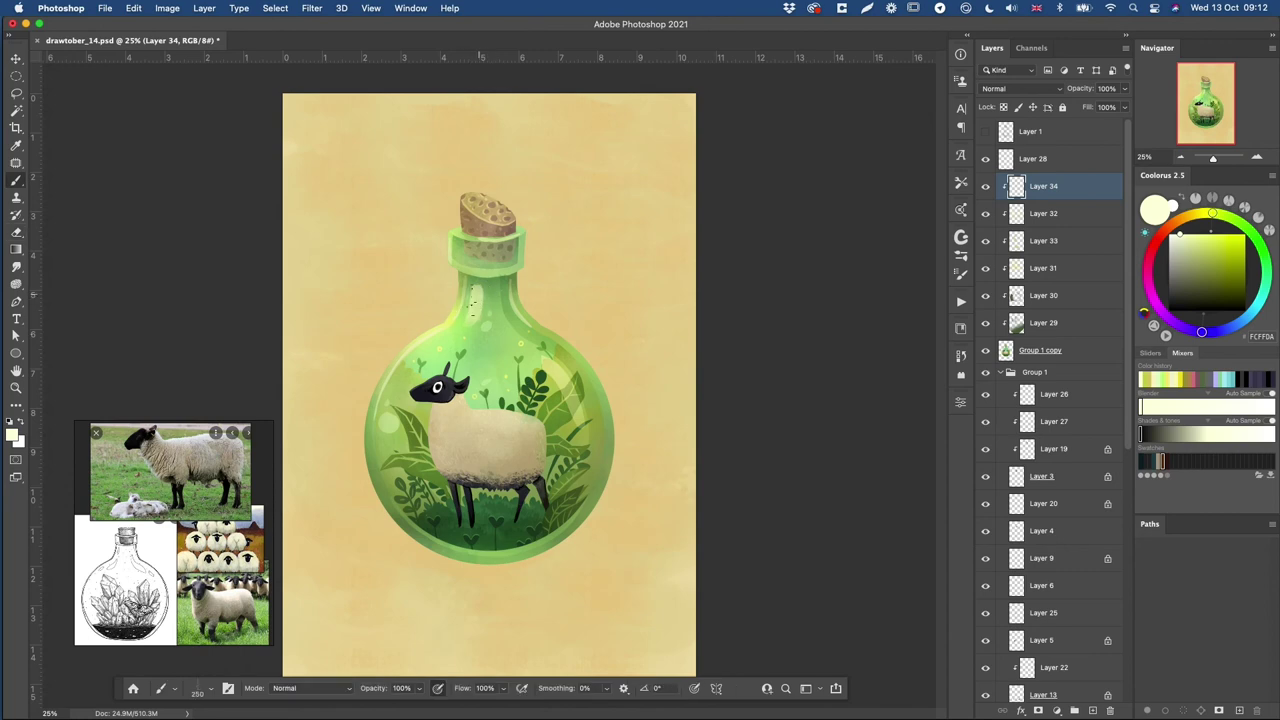
pyautogui.press('super+z')
# - Try another lasso texture brush at 700 px in pale cream on the bottle's upper body
pyautogui.rightClick(464, 322)
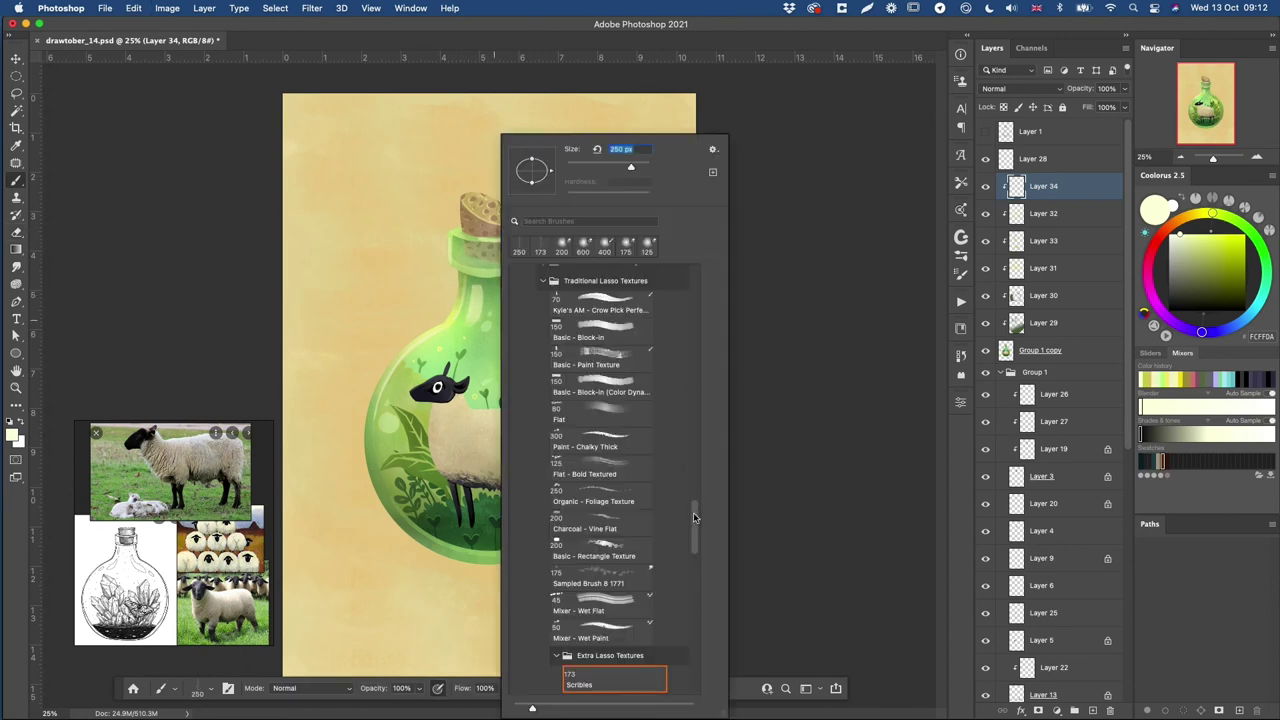
pyautogui.scroll(-4, 620, 512)
pyautogui.doubleClick(612, 520)
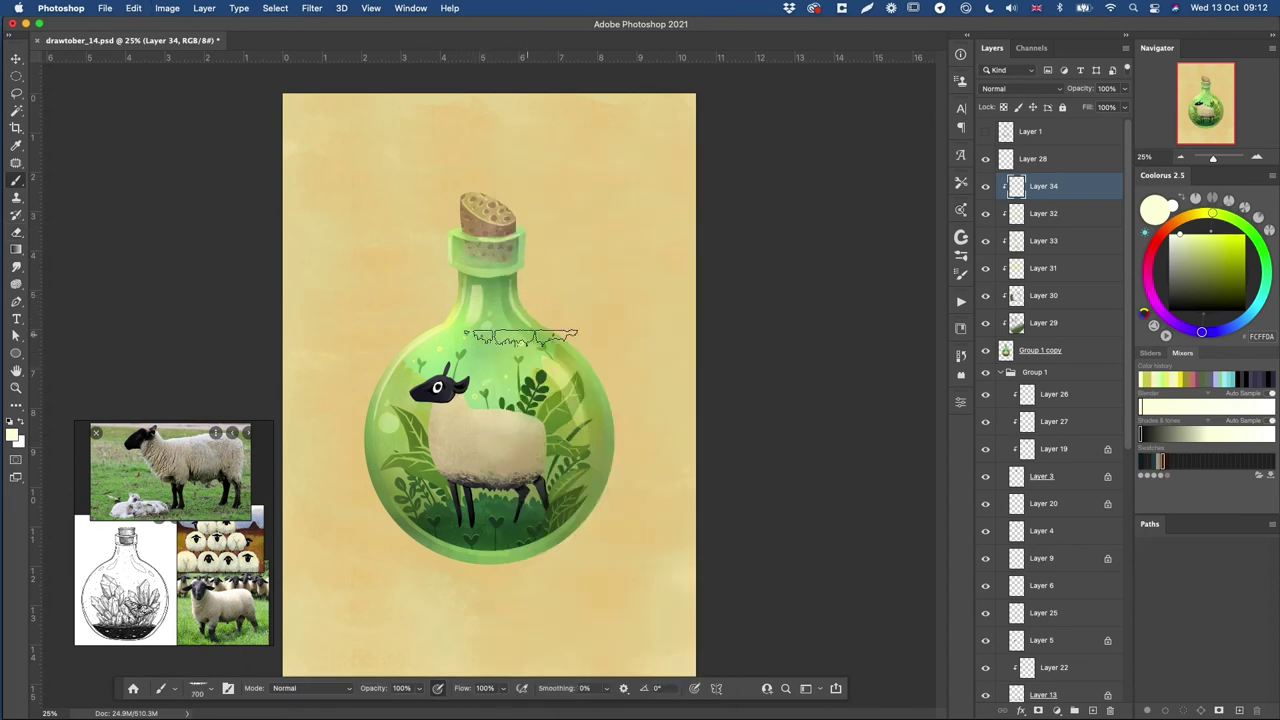
pyautogui.press('super+z')
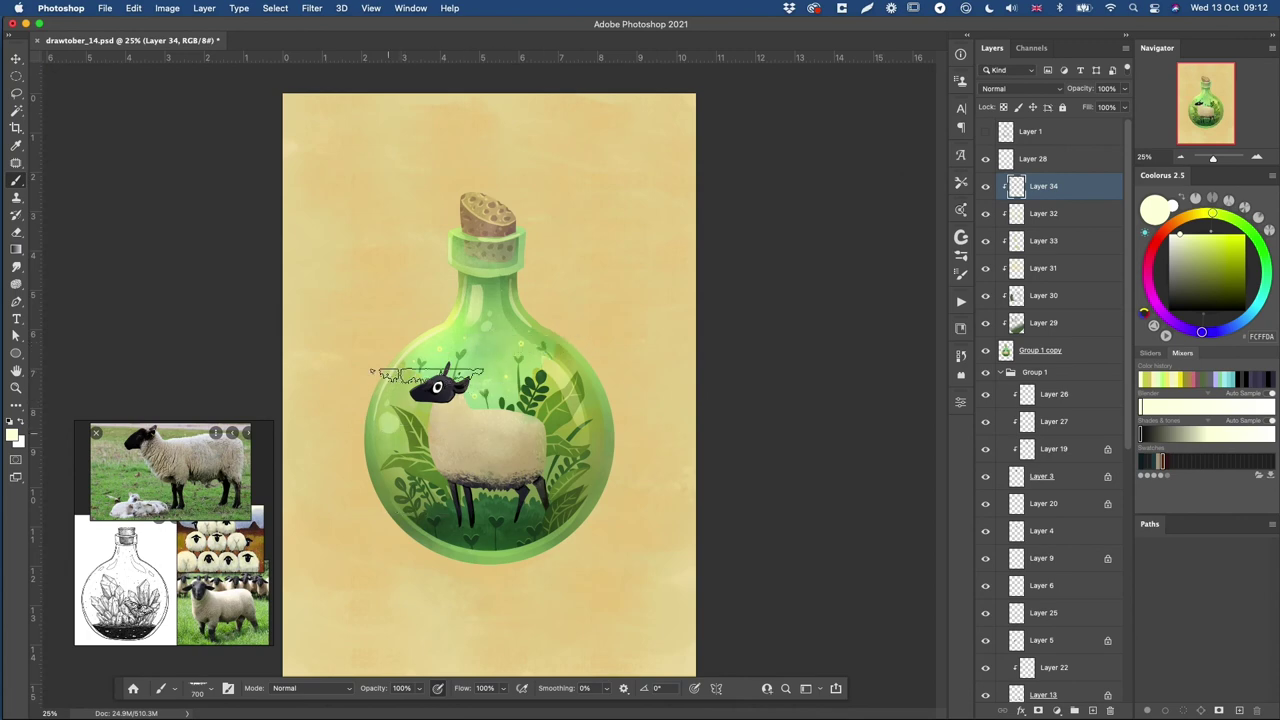
# - Try the roughTexture brush at 90 px in pale cream on the bottle's upper body
pyautogui.rightClick(591, 381)
pyautogui.click(697, 602)
pyautogui.moveTo(560, 412); pyautogui.dragTo(570, 399)
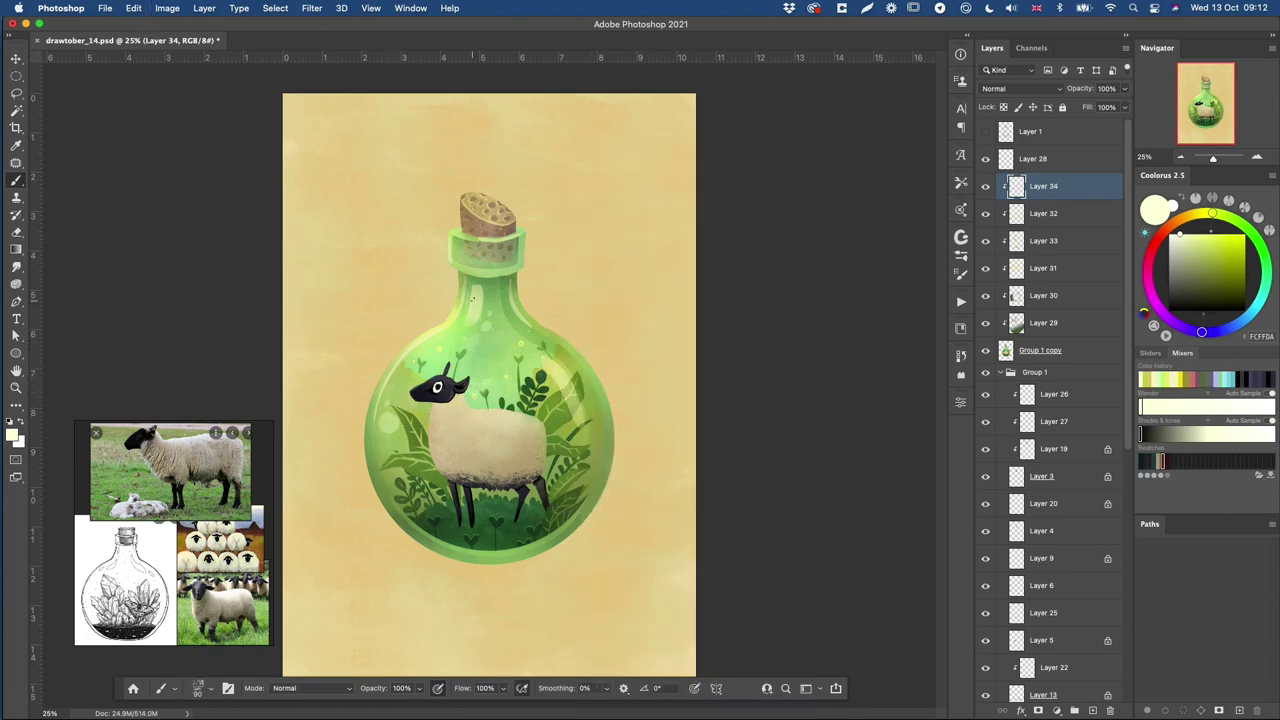
# - Choose the particle brush from the Dots set and undo the latest pale cream test marks
pyautogui.rightClick(545, 382)
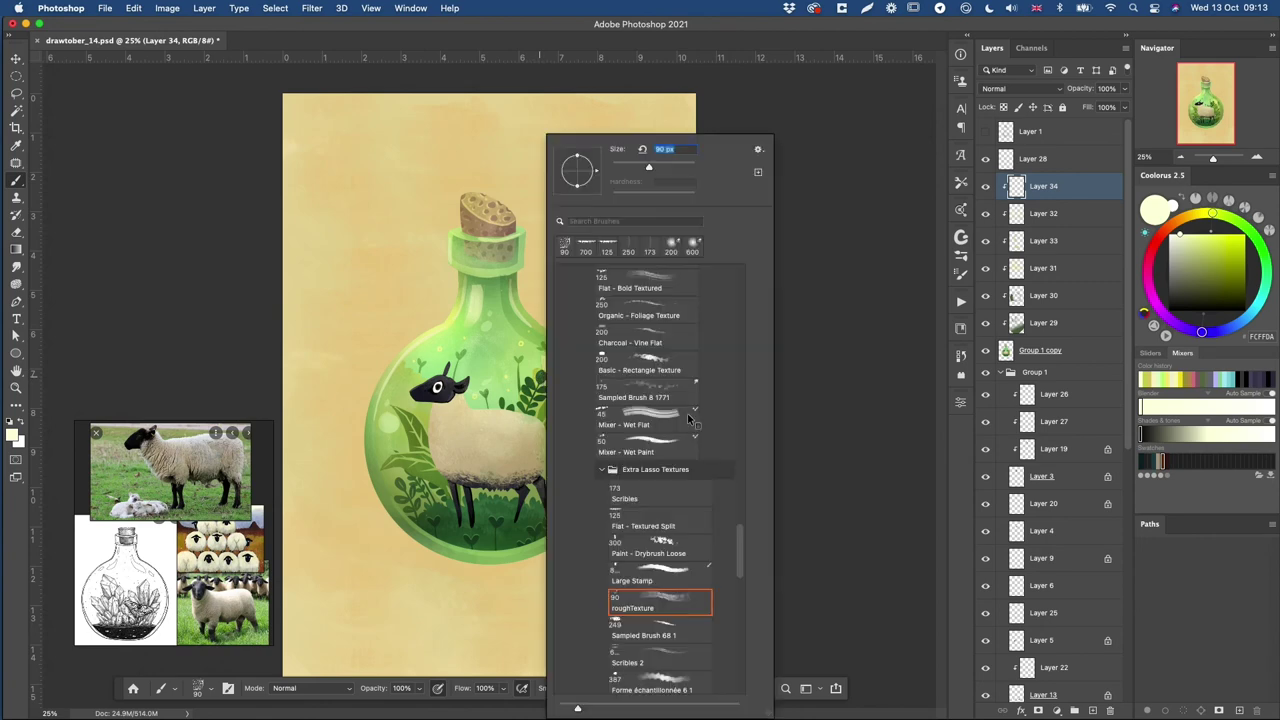
pyautogui.moveTo(742, 536)
pyautogui.mouseDown()
pyautogui.moveTo(746, 586)
pyautogui.moveTo(745, 554)
pyautogui.mouseUp()
pyautogui.click(576, 603)
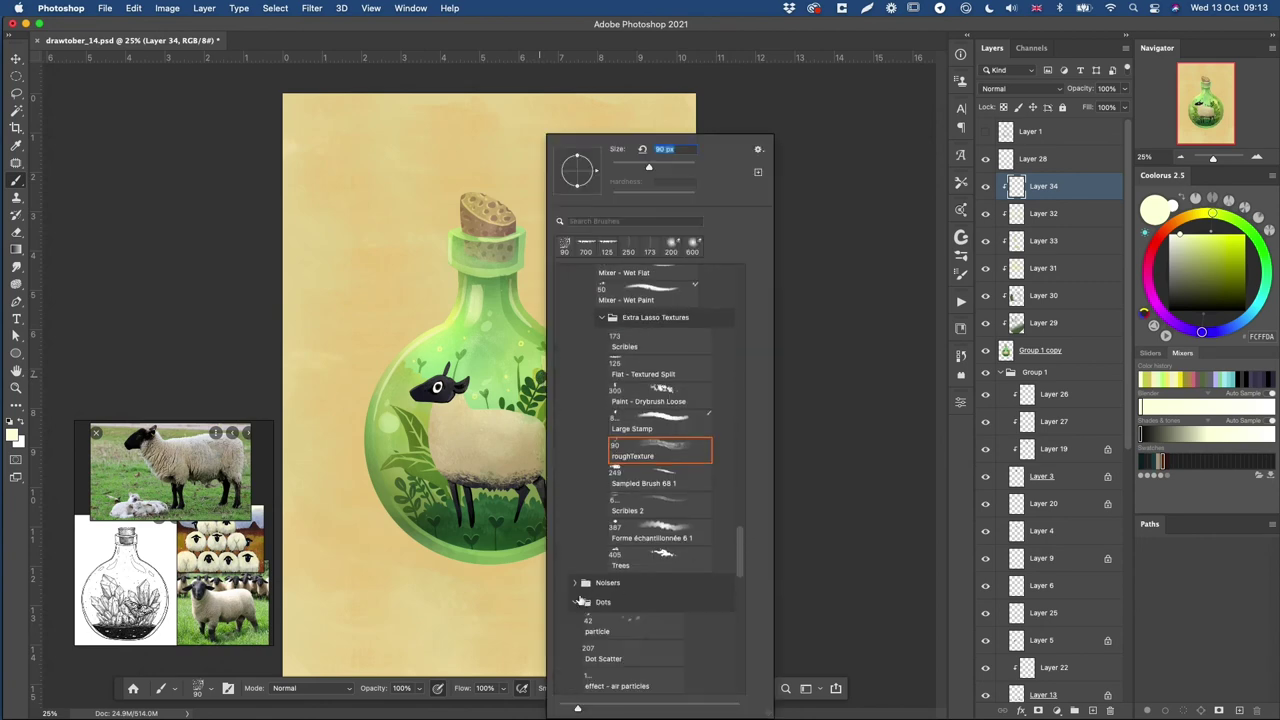
pyautogui.doubleClick(640, 644)
pyautogui.press('super+z')
pyautogui.press('super+z')
# - Try yellow-green #EEF69B particle specks across the bottle on a new clipped layer placed below Layer 34
pyautogui.click(1197, 237)
pyautogui.click(1093, 711)
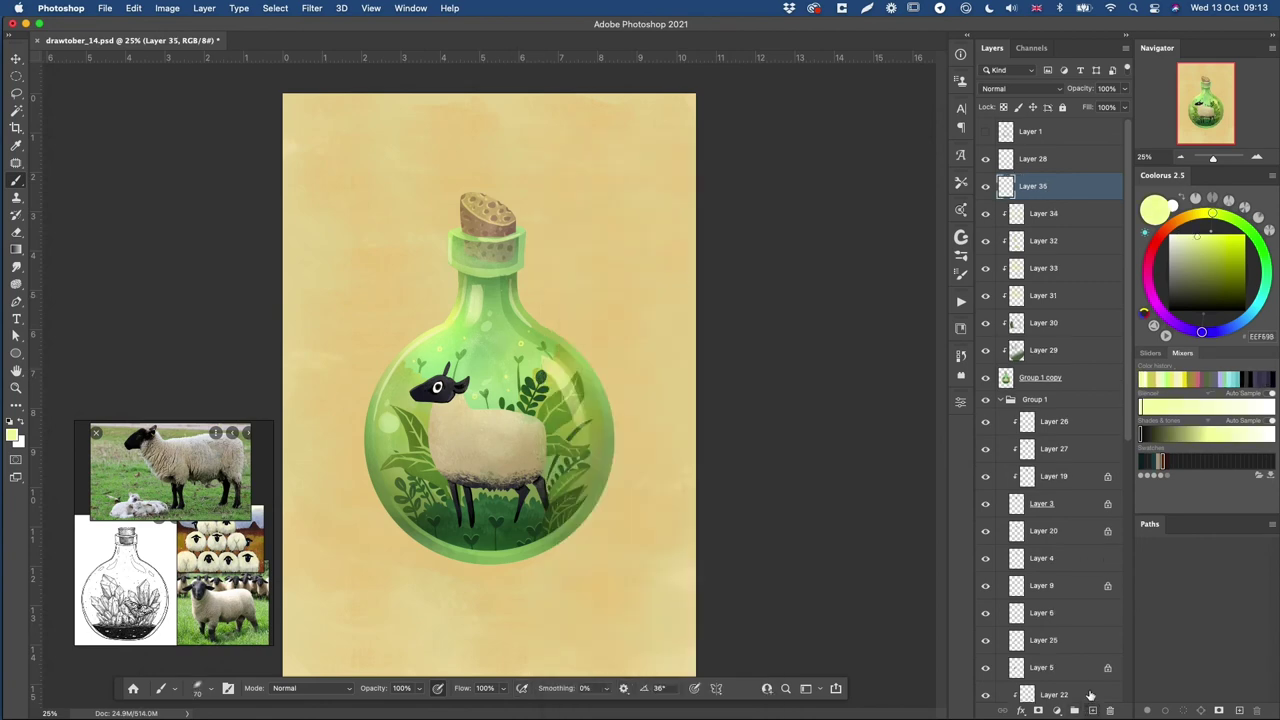
pyautogui.moveTo(1050, 187); pyautogui.dragTo(1049, 225)
pyautogui.press(']')
pyautogui.press(']')
pyautogui.press(']')
pyautogui.press(']')
pyautogui.press('e')
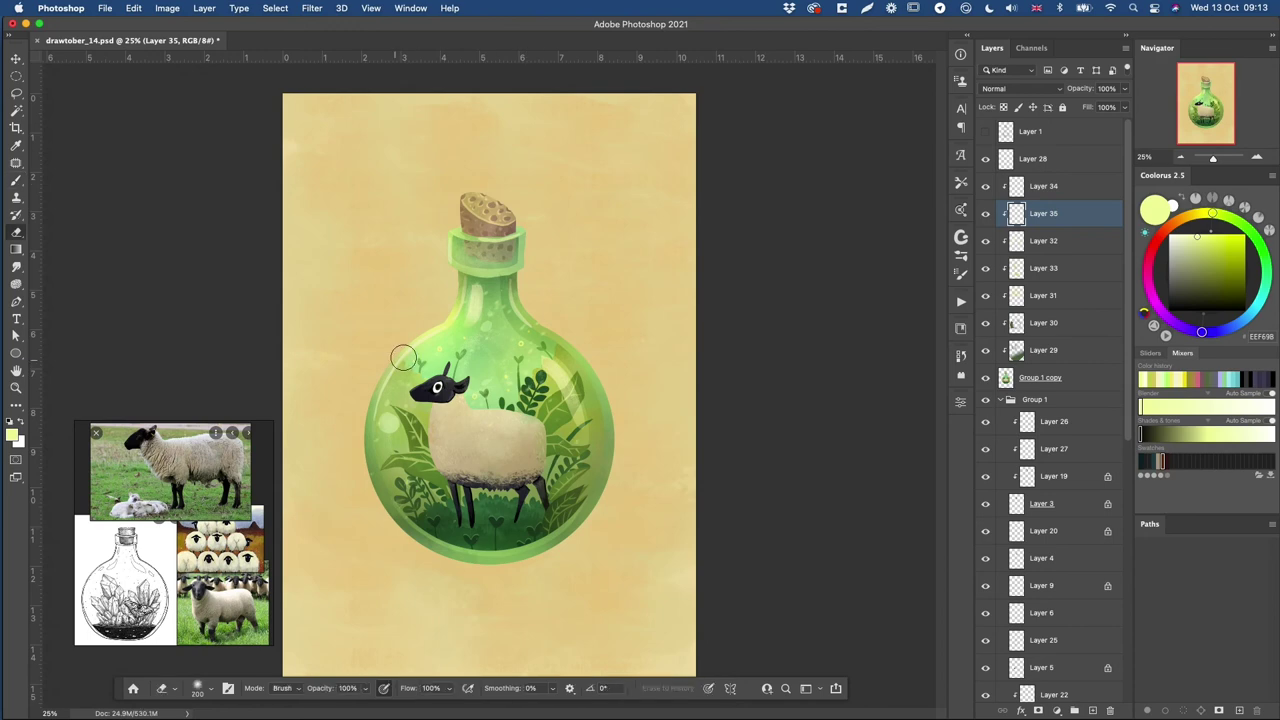
# - Compare the artwork with and without the particle layer, and delete that layer
pyautogui.click(1028, 188)
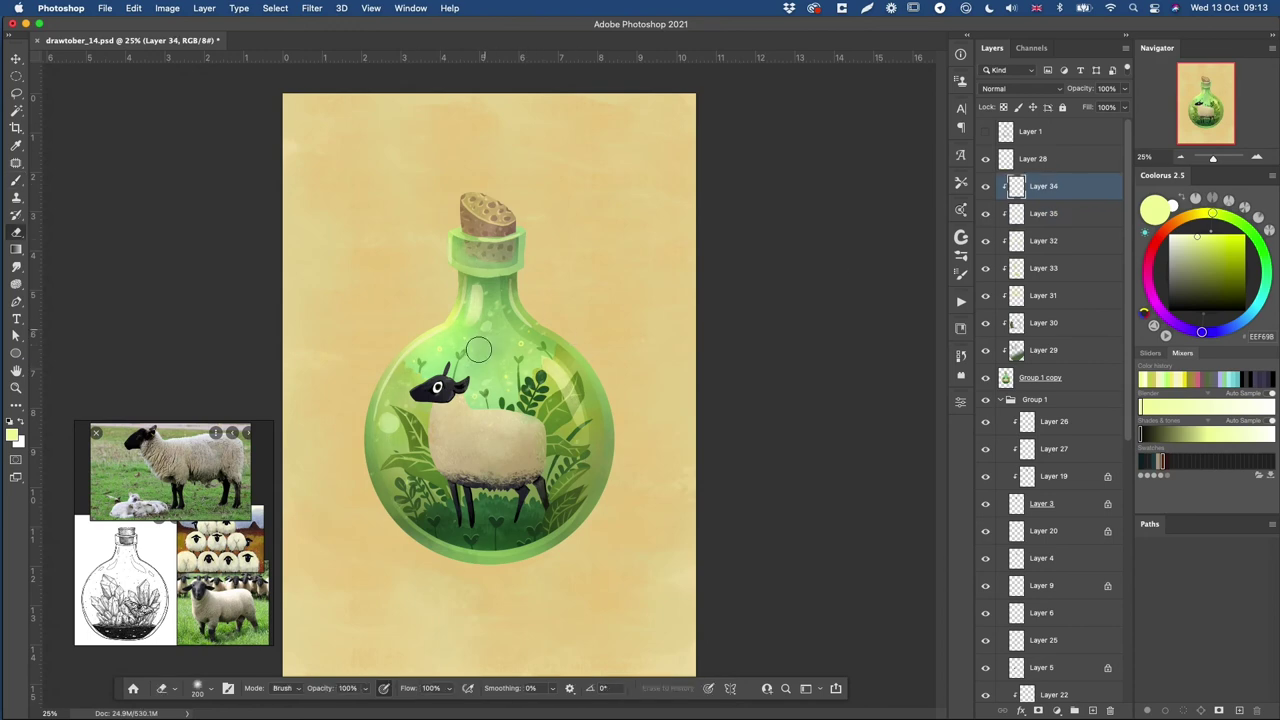
pyautogui.press('super+minus')
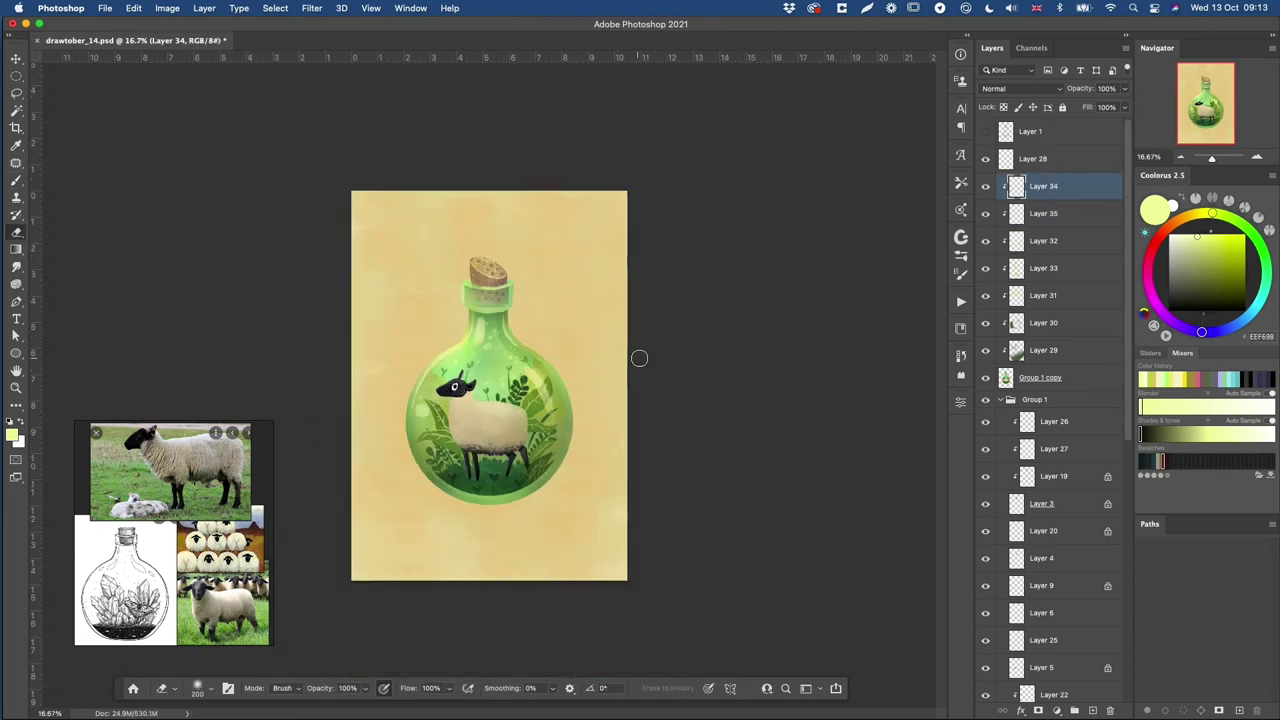
pyautogui.click(986, 214)
pyautogui.click(986, 215)
pyautogui.click(1028, 220)
pyautogui.press('Delete')
# - Add a new clipped layer above Layer 32 and choose the Dot Scatter brush at 300 px
pyautogui.click(1092, 709)
pyautogui.press('b')
pyautogui.rightClick(548, 322)
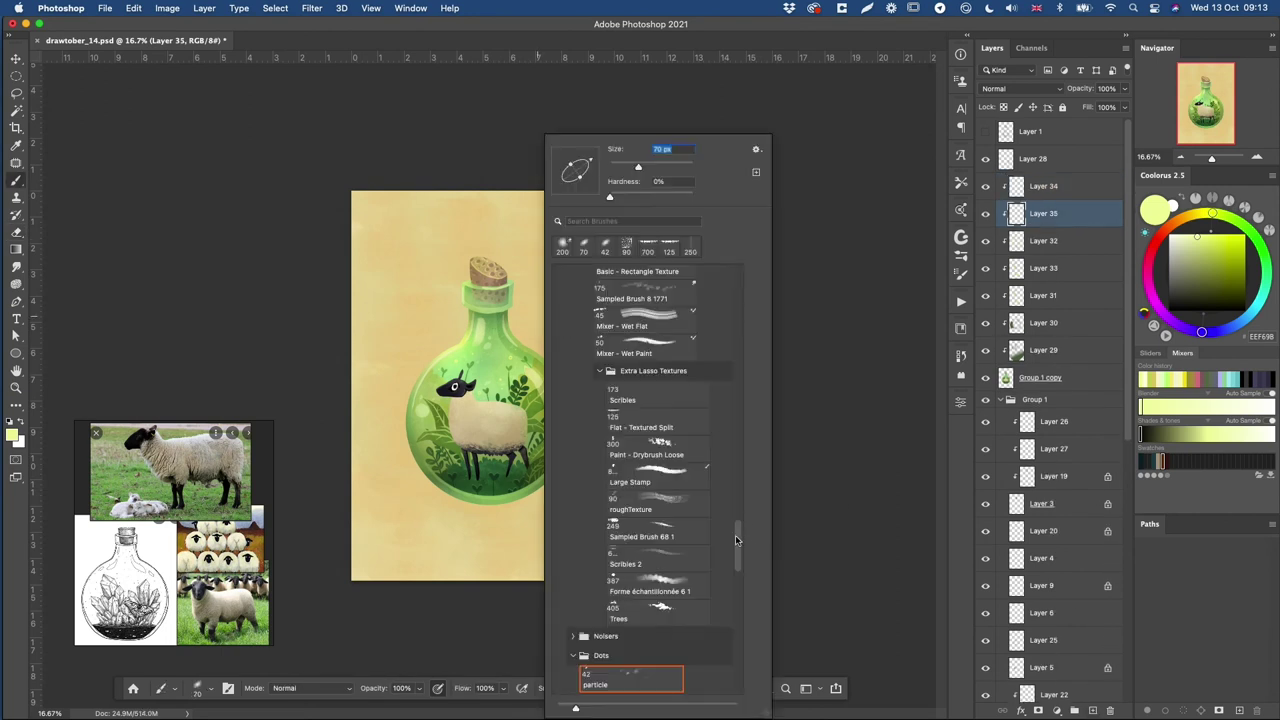
pyautogui.moveTo(739, 540); pyautogui.dragTo(739, 570)
pyautogui.click(632, 490)
pyautogui.press('Return')
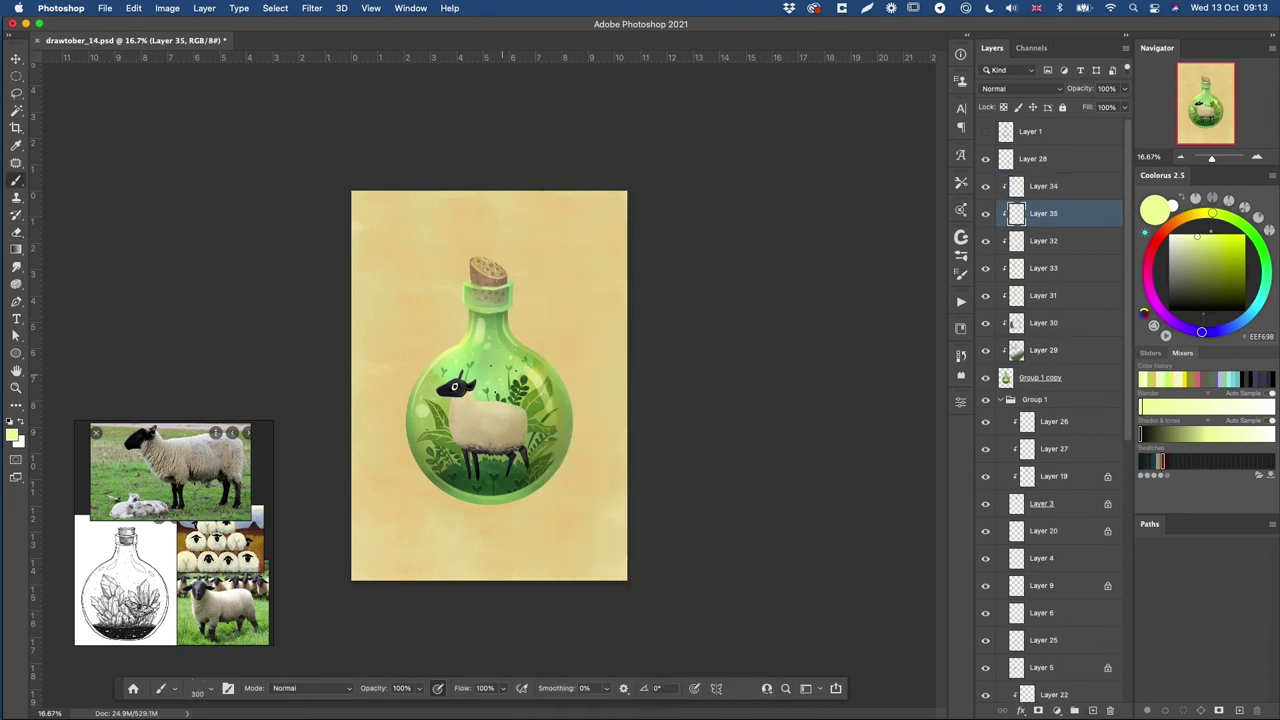
# - Scatter yellow-green #E9F876 and pale cream #F7EDC9 specks over the bottle and the sheep, and erase the excess
pyautogui.keyDown('alt'); pyautogui.click(501, 378); pyautogui.keyUp('alt')
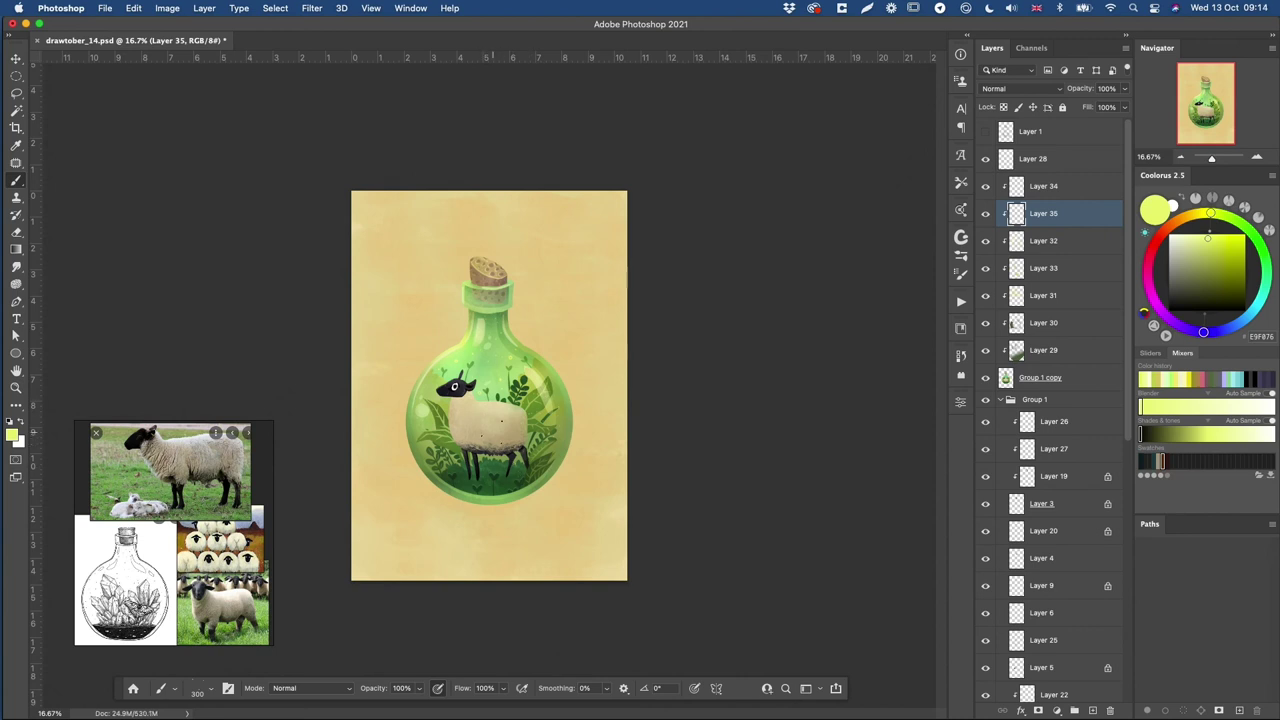
pyautogui.keyDown('alt'); pyautogui.click(501, 437); pyautogui.keyUp('alt')
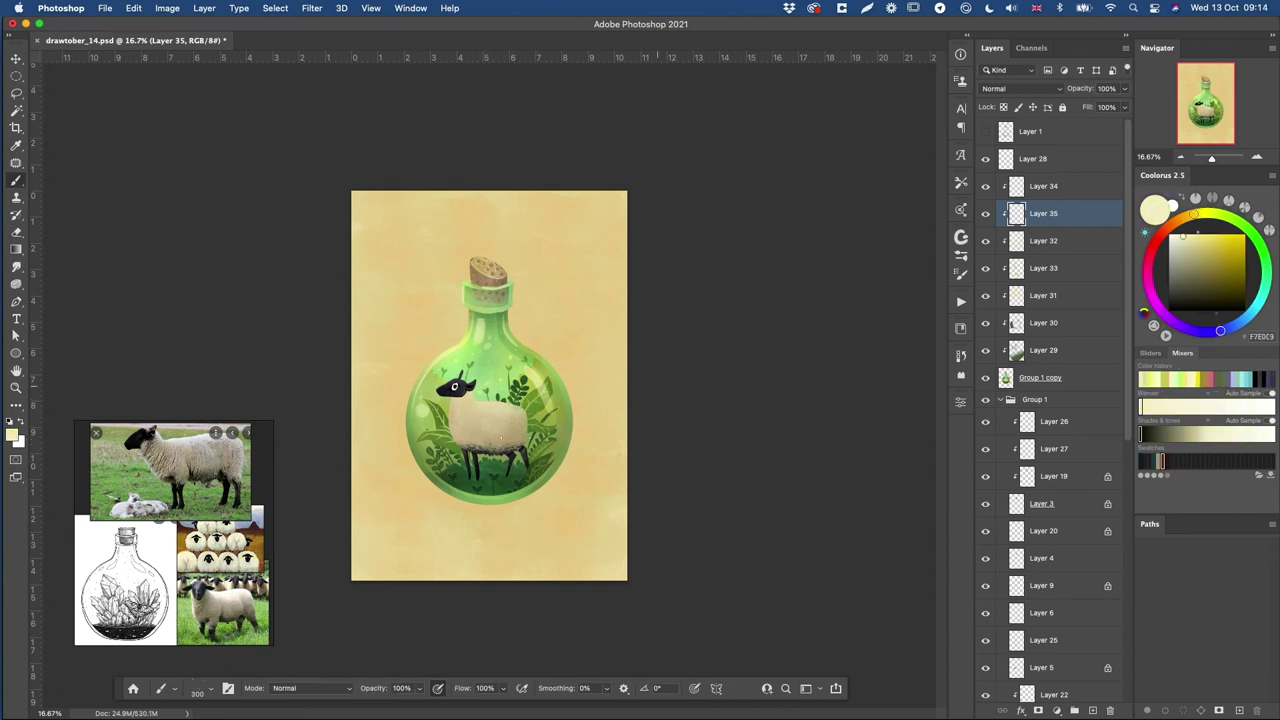
pyautogui.press('super+equal')
pyautogui.press('e')
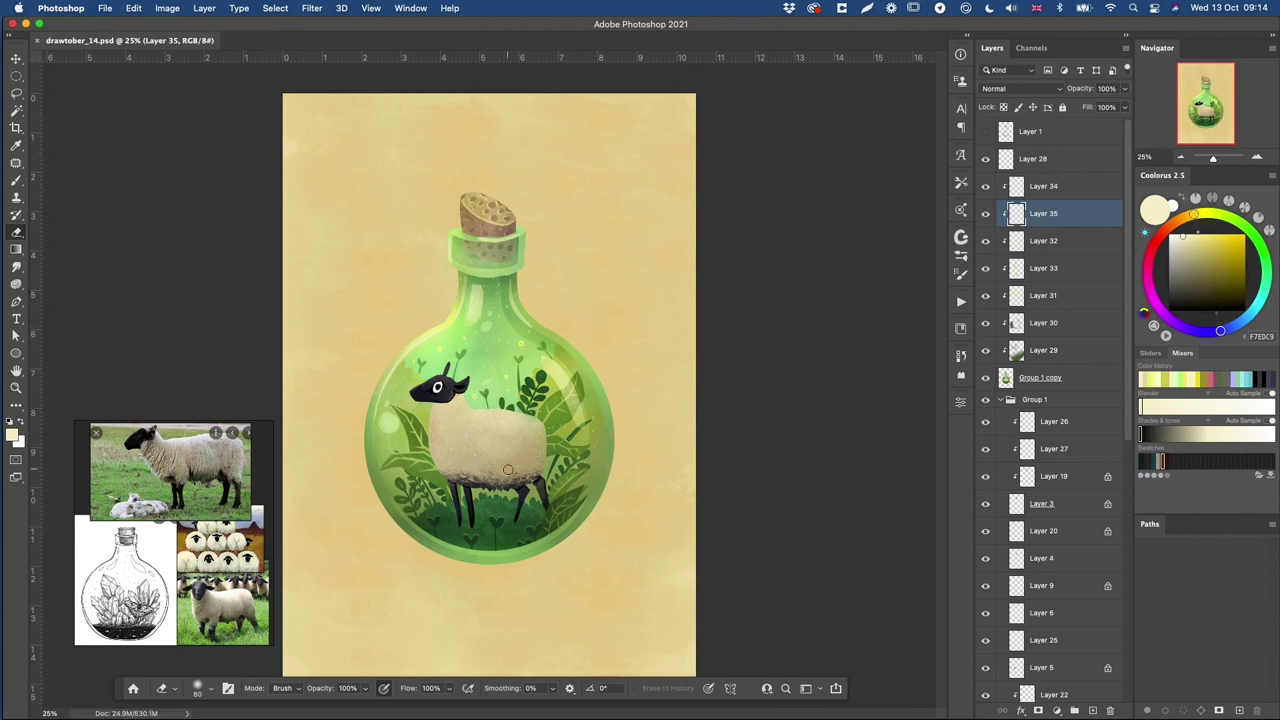
# - Add a new layer above Layer 28 and choose the Large Stamp brush at 800 px
pyautogui.click(1030, 158)
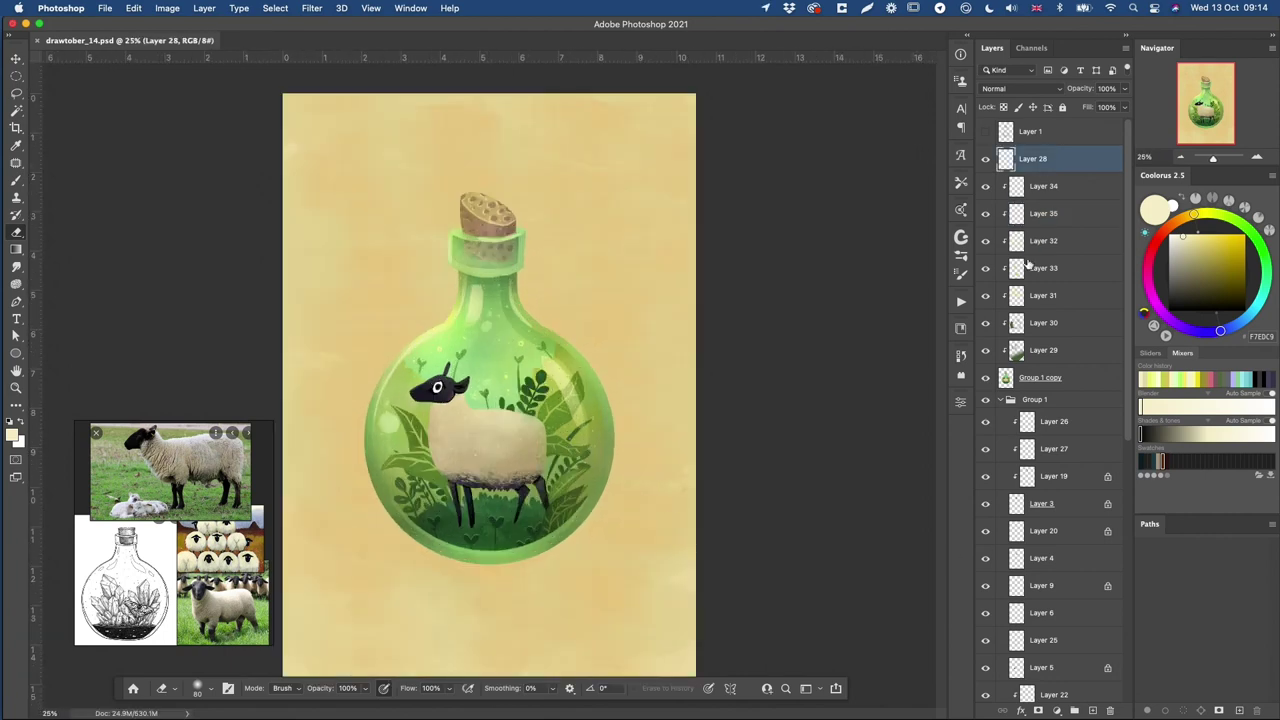
pyautogui.press('alt+shift+super+n')
pyautogui.press('b')
pyautogui.rightClick(777, 429)
pyautogui.click(754, 655)
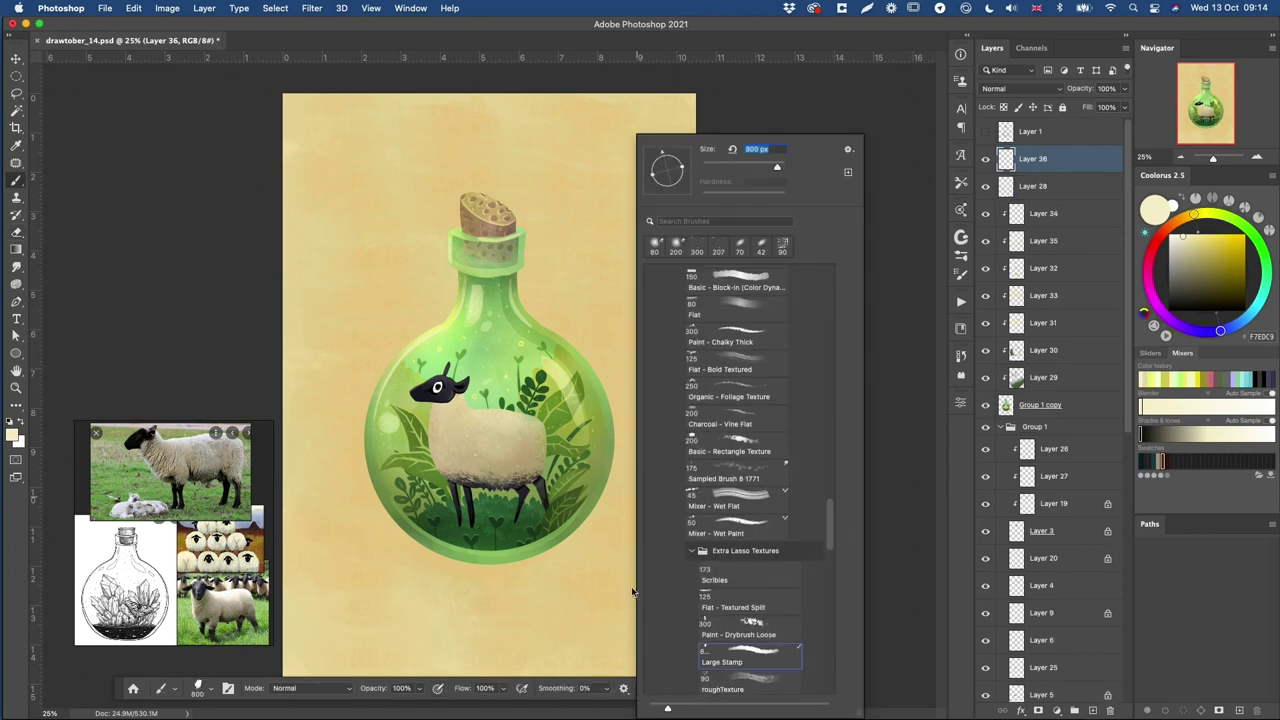
# - Sample the tan background colour and move Layer 36 directly above the Paper layer
pyautogui.moveTo(572, 578); pyautogui.dragTo(440, 570)
pyautogui.press('super+z')
pyautogui.keyDown('alt'); pyautogui.click(566, 577); pyautogui.keyUp('alt')
pyautogui.moveTo(1059, 171)
pyautogui.mouseDown()
pyautogui.moveTo(1103, 463)
pyautogui.moveTo(1100, 674)
pyautogui.mouseUp()
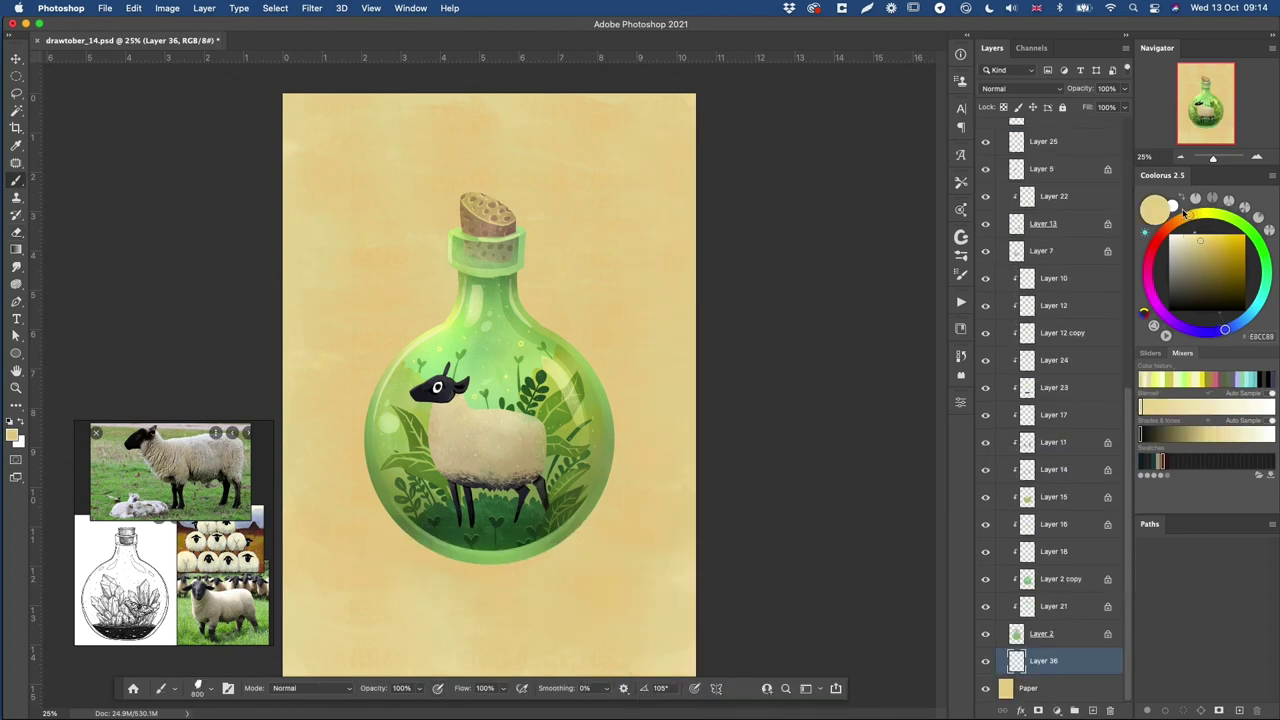
# - Try a darker tan shadow stroke beneath the bottle with a smaller Large Stamp brush
pyautogui.click(1203, 246)
pyautogui.press('[')
pyautogui.press('[')
pyautogui.moveTo(424, 556)
pyautogui.mouseDown()
pyautogui.moveTo(413, 543)
pyautogui.moveTo(509, 574)
pyautogui.moveTo(532, 563)
pyautogui.moveTo(495, 572)
pyautogui.moveTo(581, 564)
pyautogui.moveTo(446, 574)
pyautogui.mouseUp()
pyautogui.press('super+z')
pyautogui.press('super+z')
# - Paint a wide light brown ground shadow beneath the bottle with the Brush 445 texture brush at 175 px
pyautogui.rightClick(609, 480)
pyautogui.moveTo(808, 536); pyautogui.dragTo(813, 460)
pyautogui.click(715, 482)
# - Try darker brown #93662F strokes over the ground shadow just below the bottle
pyautogui.click(1221, 268)
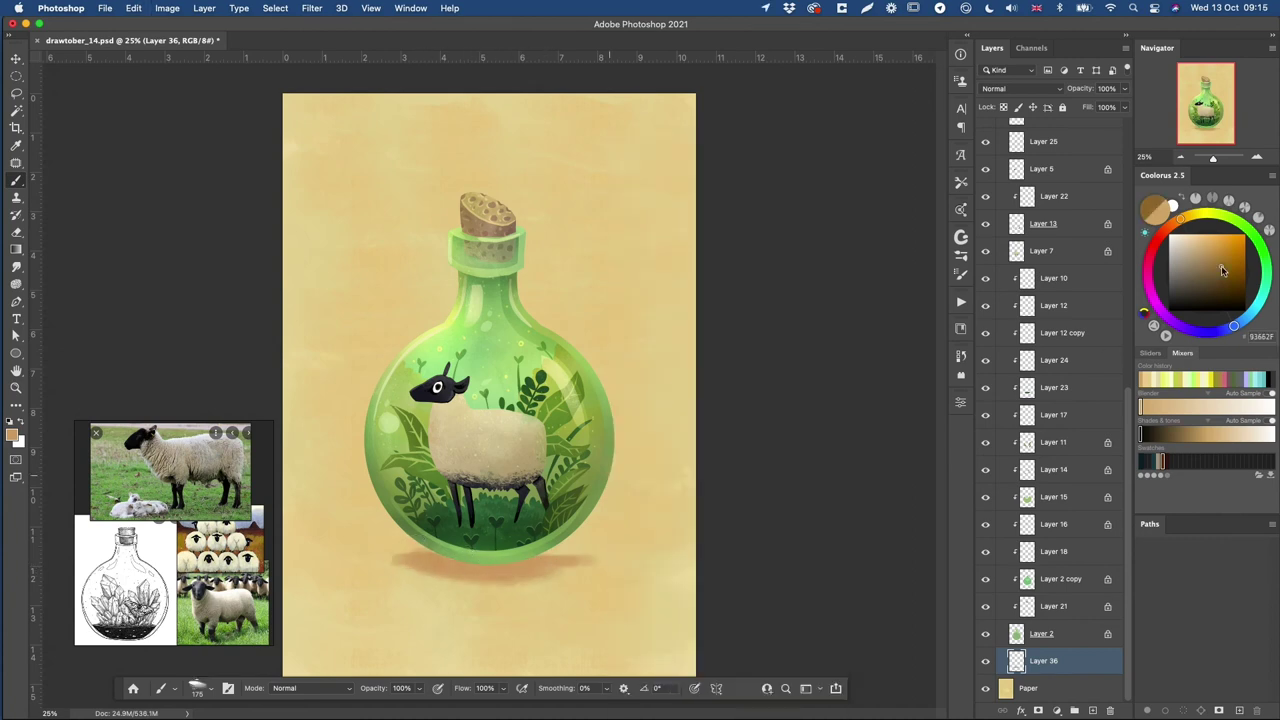
pyautogui.press('super+z')
pyautogui.moveTo(440, 562)
pyautogui.mouseDown()
pyautogui.moveTo(502, 565)
pyautogui.moveTo(440, 557)
pyautogui.moveTo(513, 567)
pyautogui.mouseUp()
pyautogui.press('super+z')
pyautogui.press('super+z')
# - Paint a dark brown contact shadow directly under the bottle with a 90 px brush at 70% opacity, starting from #6A3E22
pyautogui.press('7')
pyautogui.click(1172, 224)
pyautogui.click(1221, 279)
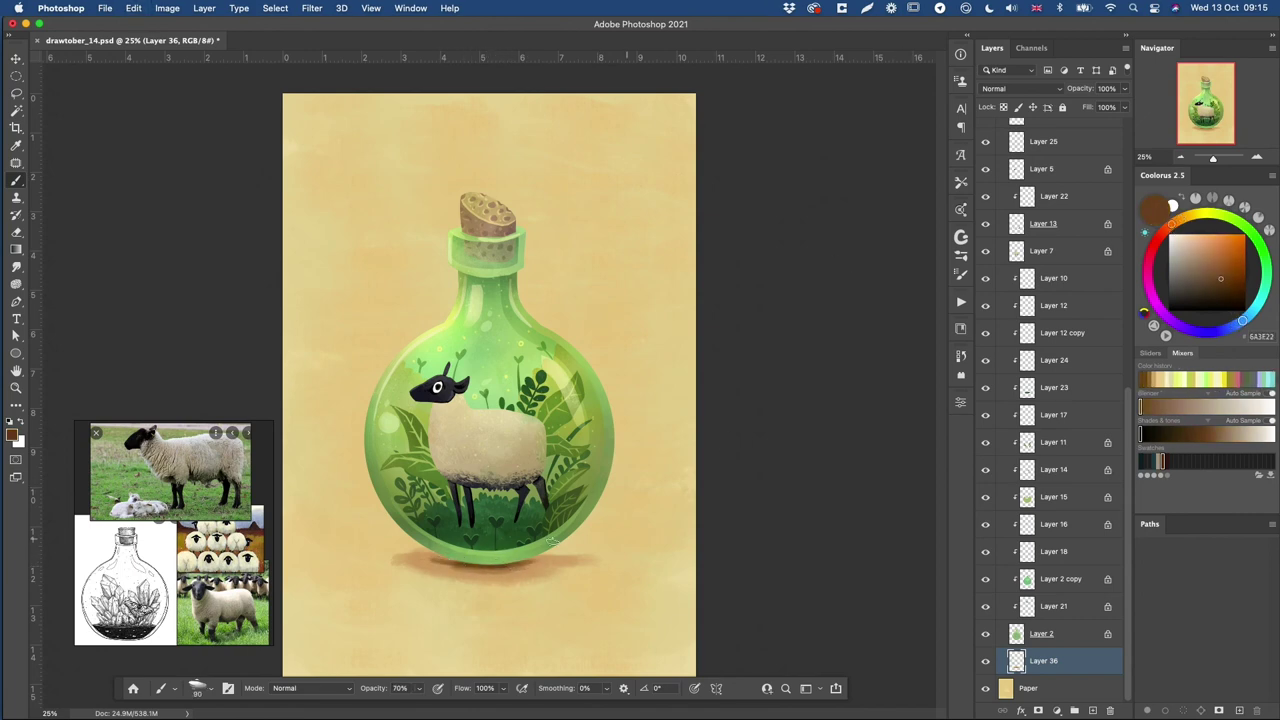
pyautogui.press('r')
pyautogui.press('b')
pyautogui.keyDown('alt'); pyautogui.click(502, 566); pyautogui.keyUp('alt')
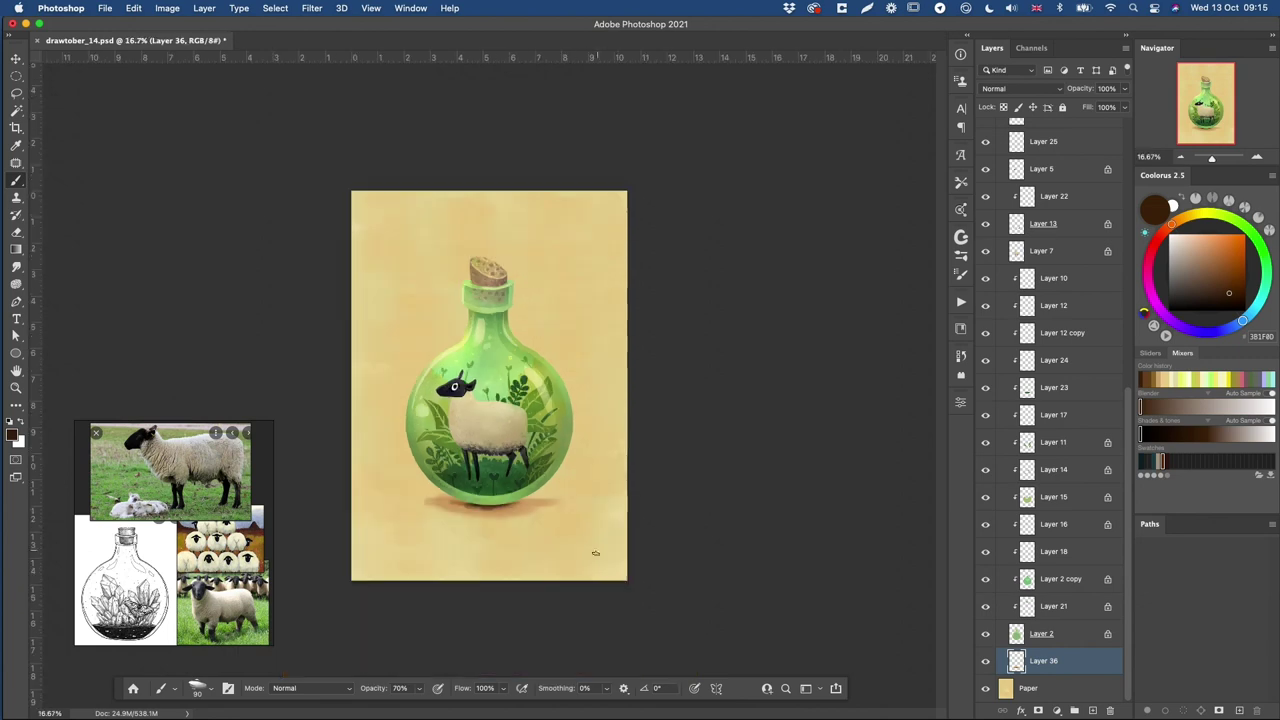
# - Smudge the ground shadow at 50% strength and refine its edges with sampled tan tones using a 45 px brush
pyautogui.press('r')
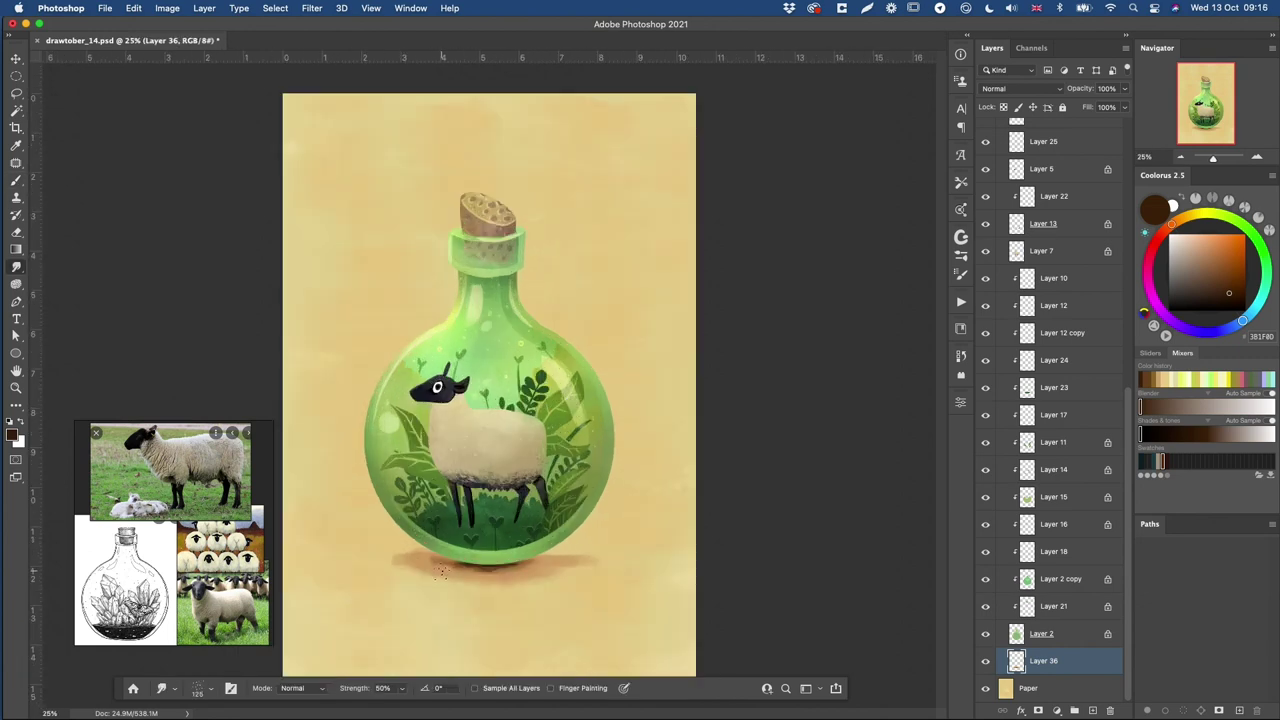
pyautogui.press('b')
pyautogui.keyDown('alt'); pyautogui.click(440, 572); pyautogui.keyUp('alt')
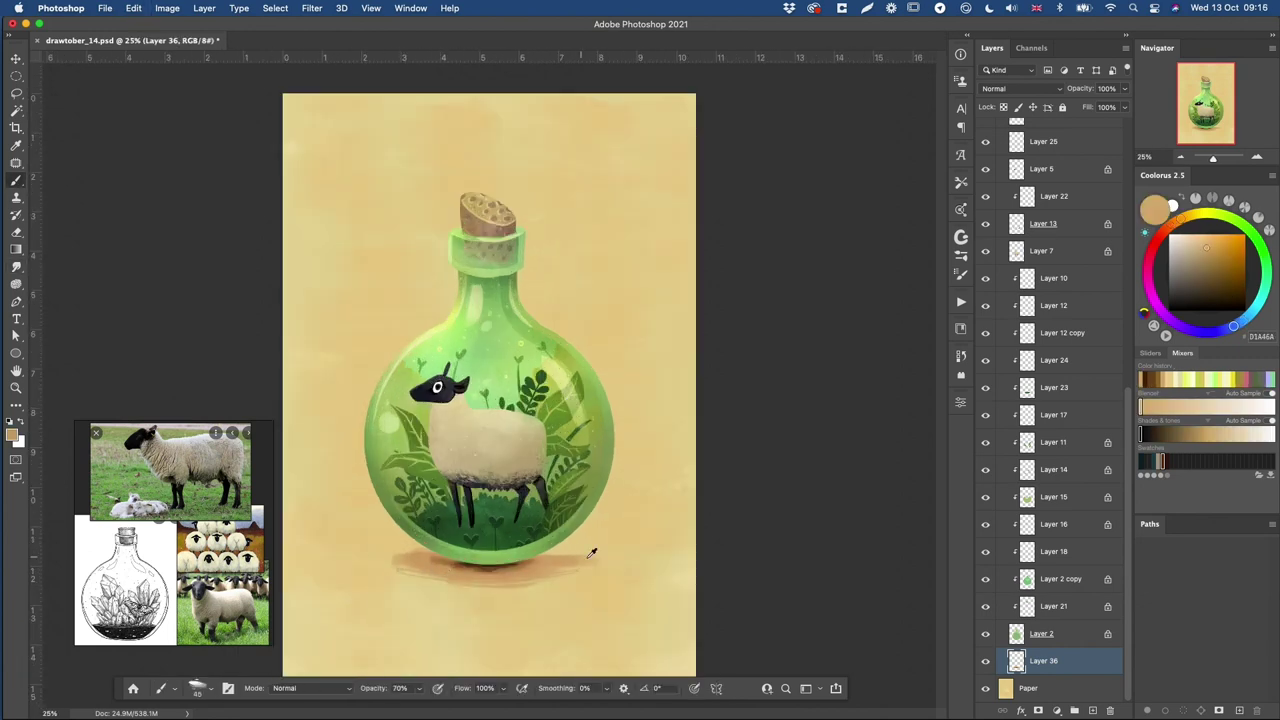
pyautogui.keyDown('alt'); pyautogui.click(590, 556); pyautogui.keyUp('alt')
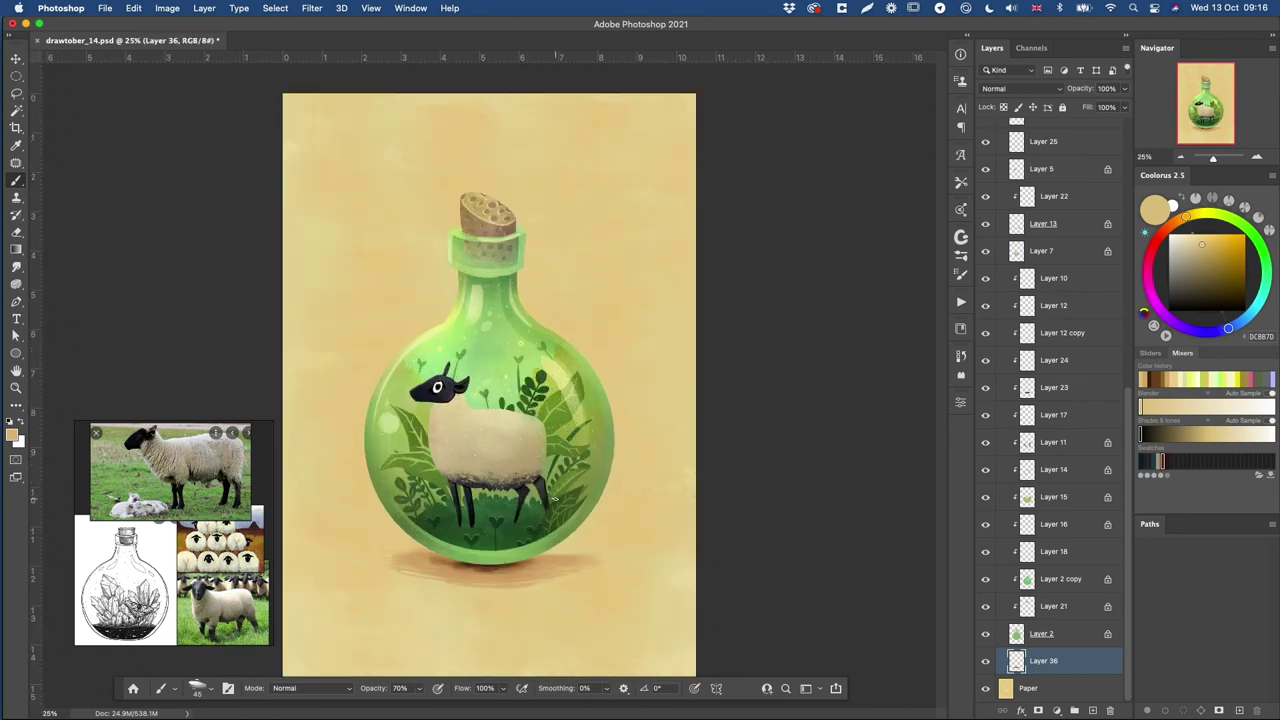
# - Add a new clipped layer above Layer 35 and raise it above Layer 34
pyautogui.press('v')
pyautogui.keyDown('super'); pyautogui.click(497, 240); pyautogui.keyUp('super')
pyautogui.scroll(6, 1068, 237)
pyautogui.click(1018, 213)
pyautogui.press('alt+shift+super+n')
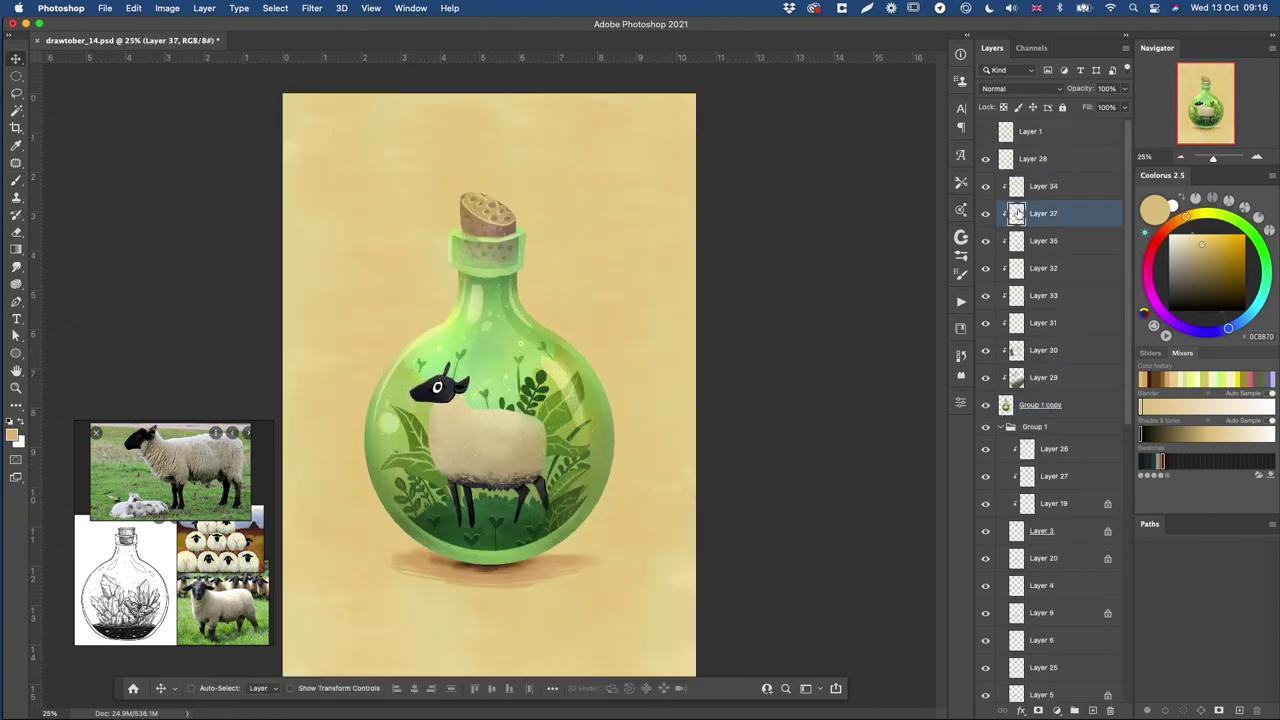
pyautogui.press('super+]')
# - Try brown shading along the cork's lower edge with a 30 px brush, and delete Layer 37
pyautogui.press('b')
pyautogui.keyDown('alt'); pyautogui.click(482, 222); pyautogui.keyUp('alt')
pyautogui.keyDown('super'); pyautogui.click(481, 213); pyautogui.keyUp('super')
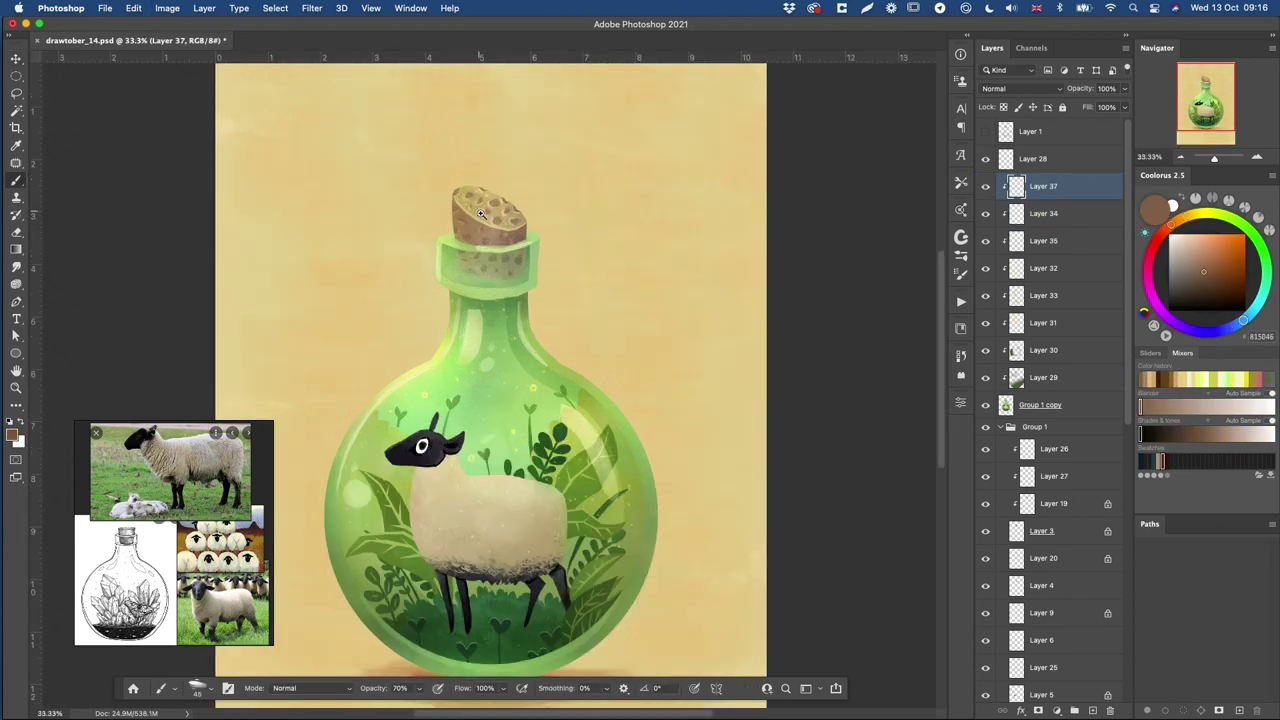
pyautogui.press('super+z')
pyautogui.moveTo(464, 242); pyautogui.dragTo(488, 244)
pyautogui.keyDown('alt'); pyautogui.click(522, 238); pyautogui.keyUp('alt')
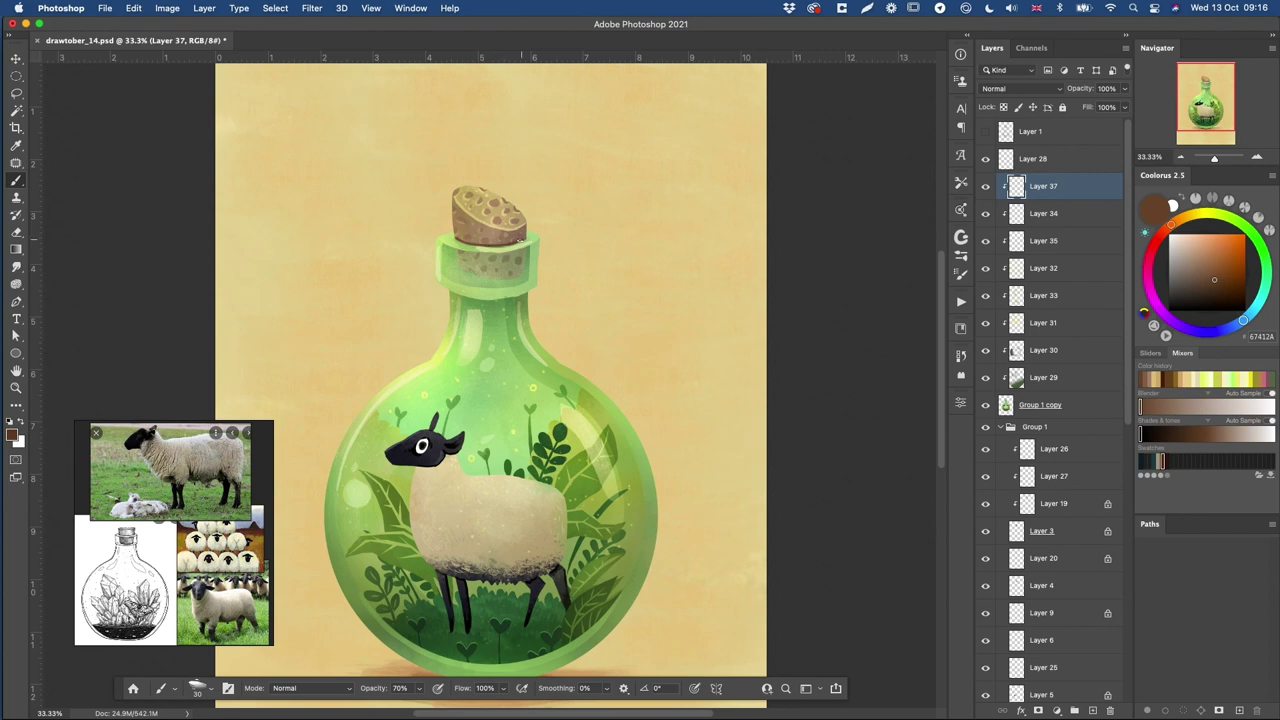
pyautogui.press('super+minus')
pyautogui.press('super+minus')
pyautogui.press('Delete')
# - Lasso a thin strip along the cork's lower edge on Layer 34 and paint it dark brown #67412A
pyautogui.press('l')
pyautogui.keyDown('super'); pyautogui.click(481, 249); pyautogui.keyUp('super')
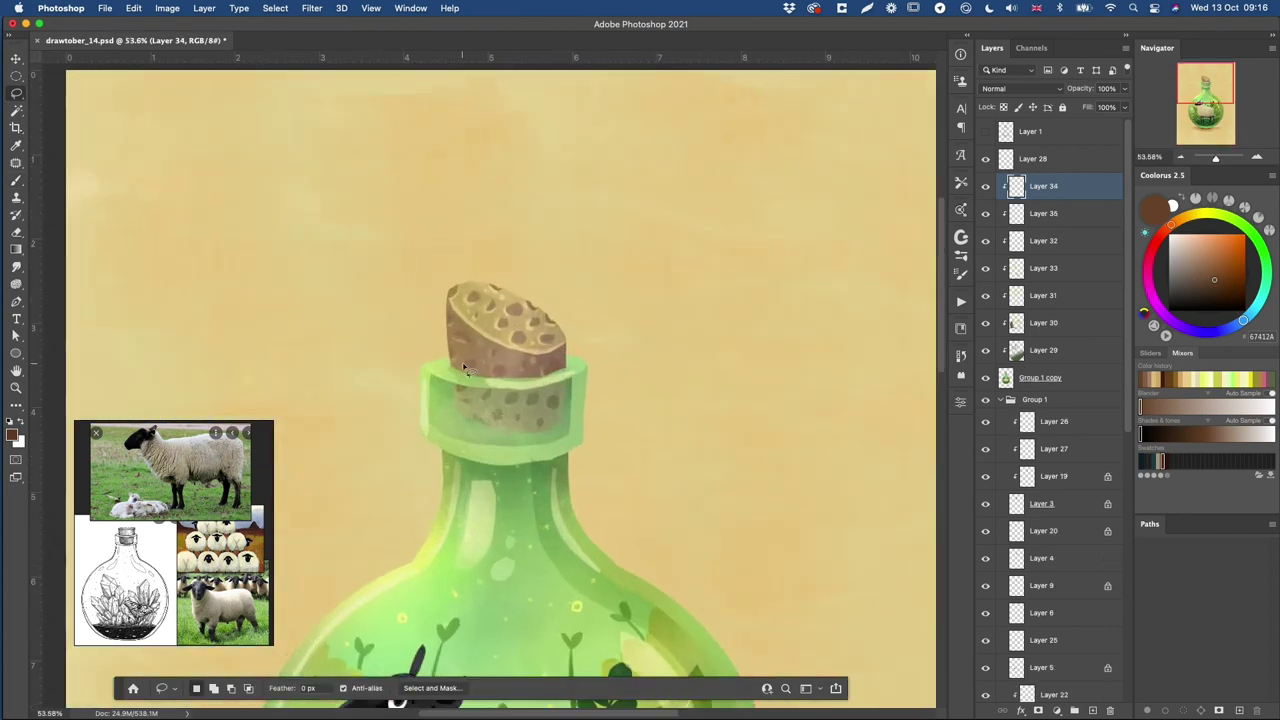
pyautogui.moveTo(464, 368)
pyautogui.mouseDown()
pyautogui.moveTo(559, 369)
pyautogui.moveTo(459, 371)
pyautogui.moveTo(532, 362)
pyautogui.mouseUp()
pyautogui.press('b')
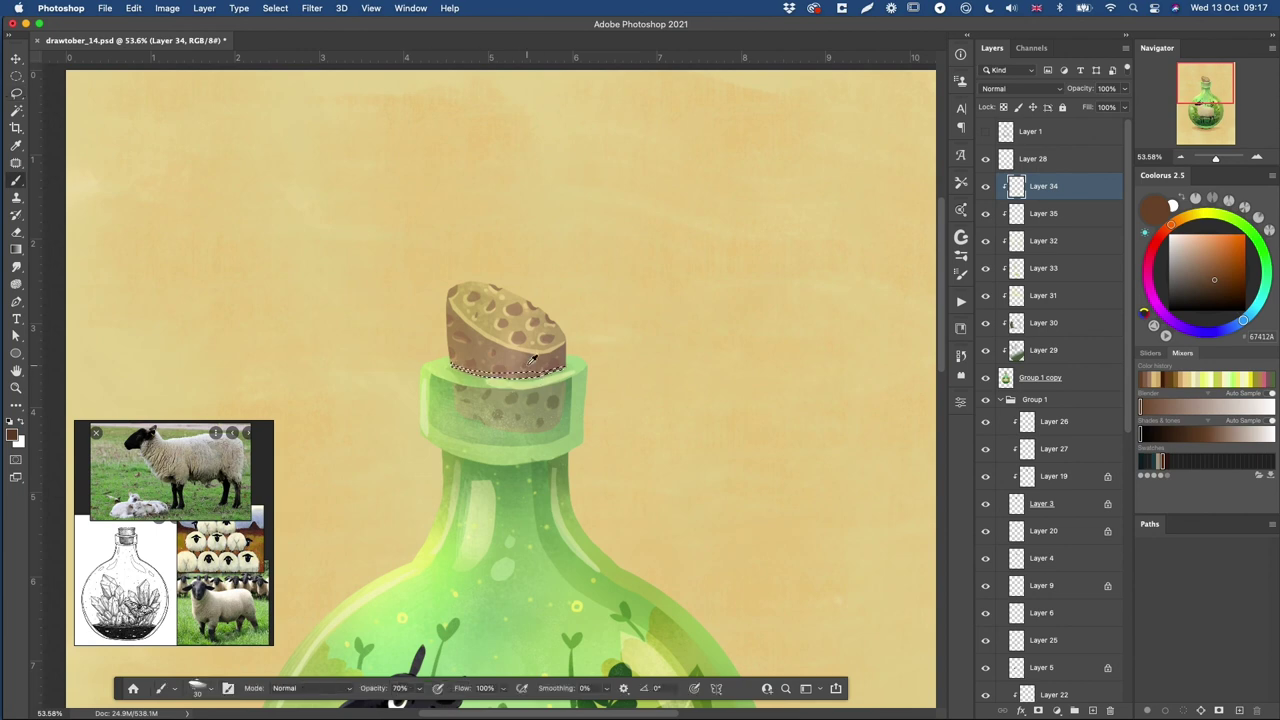
# - Refine the cork's lower-edge shadow using sampled brown #745342 and a 35 px brush, and erase the excess
pyautogui.keyDown('alt'); pyautogui.click(532, 358); pyautogui.keyUp('alt')
pyautogui.rightClick(567, 348)
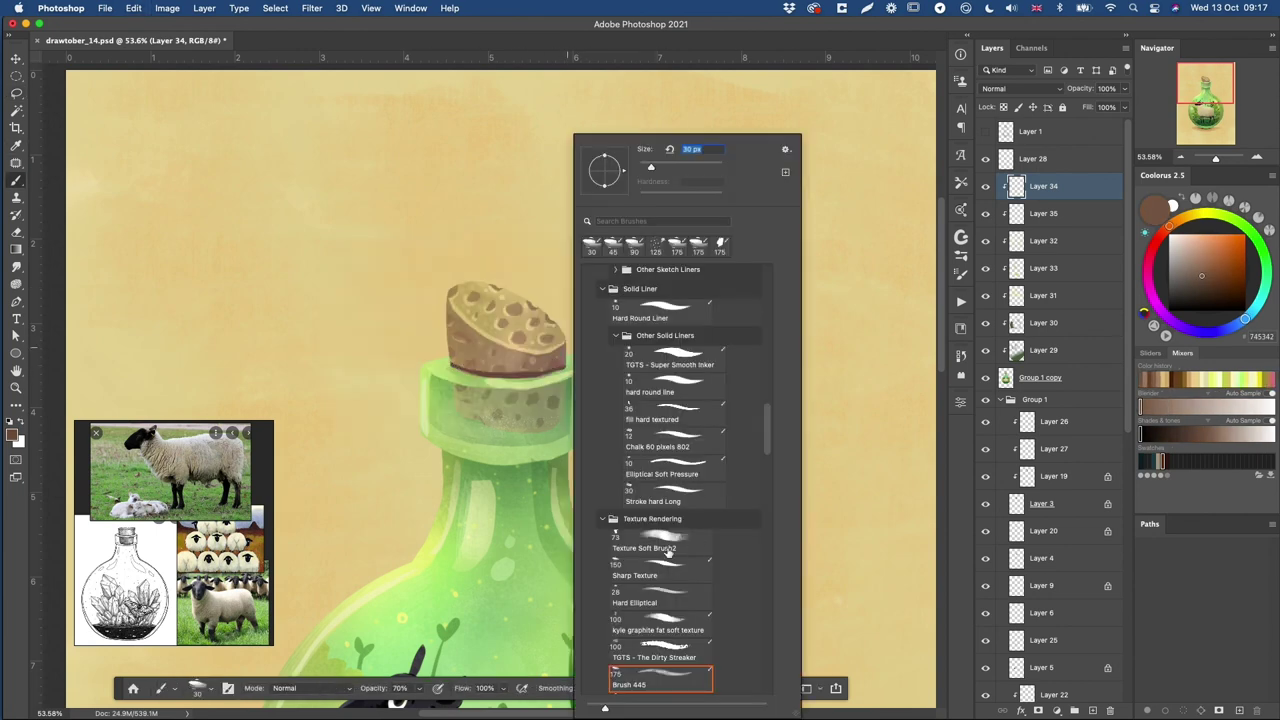
pyautogui.moveTo(767, 416); pyautogui.dragTo(766, 337)
pyautogui.click(656, 382)
pyautogui.click(517, 293)
pyautogui.press('[')
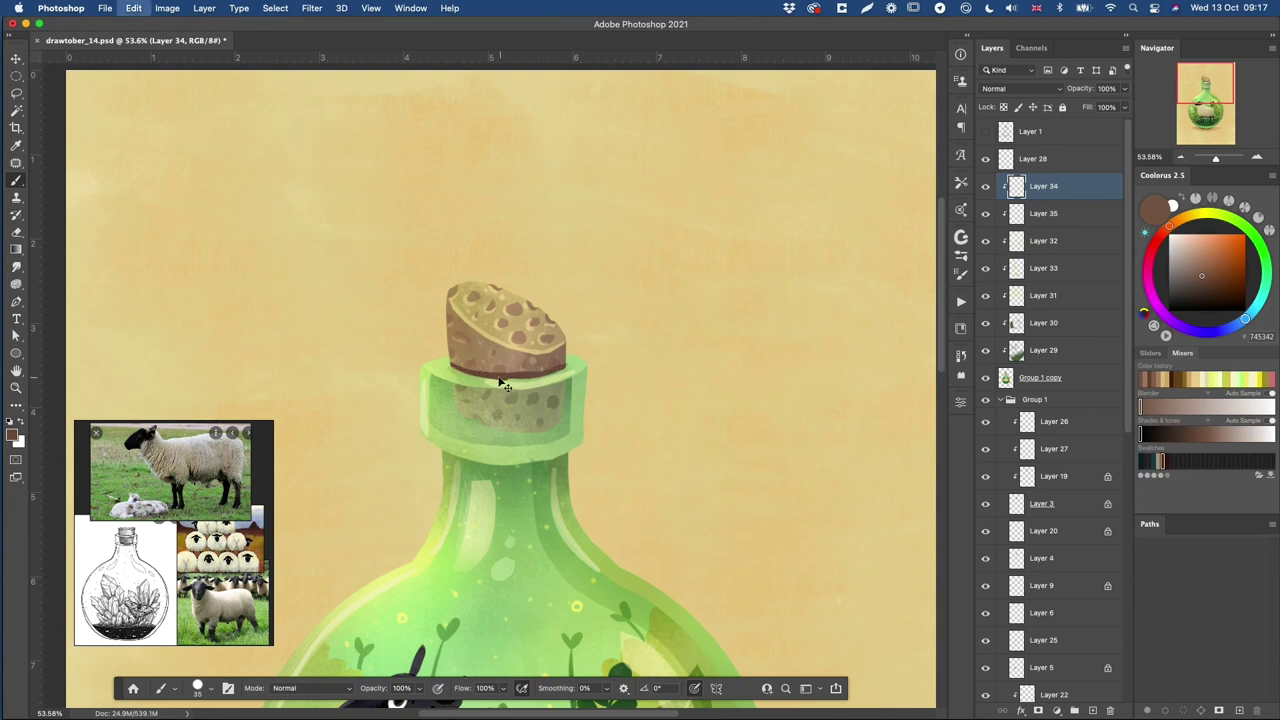
pyautogui.press('e')
pyautogui.press('super+minus')
pyautogui.press('super+minus')
pyautogui.press('super+minus')
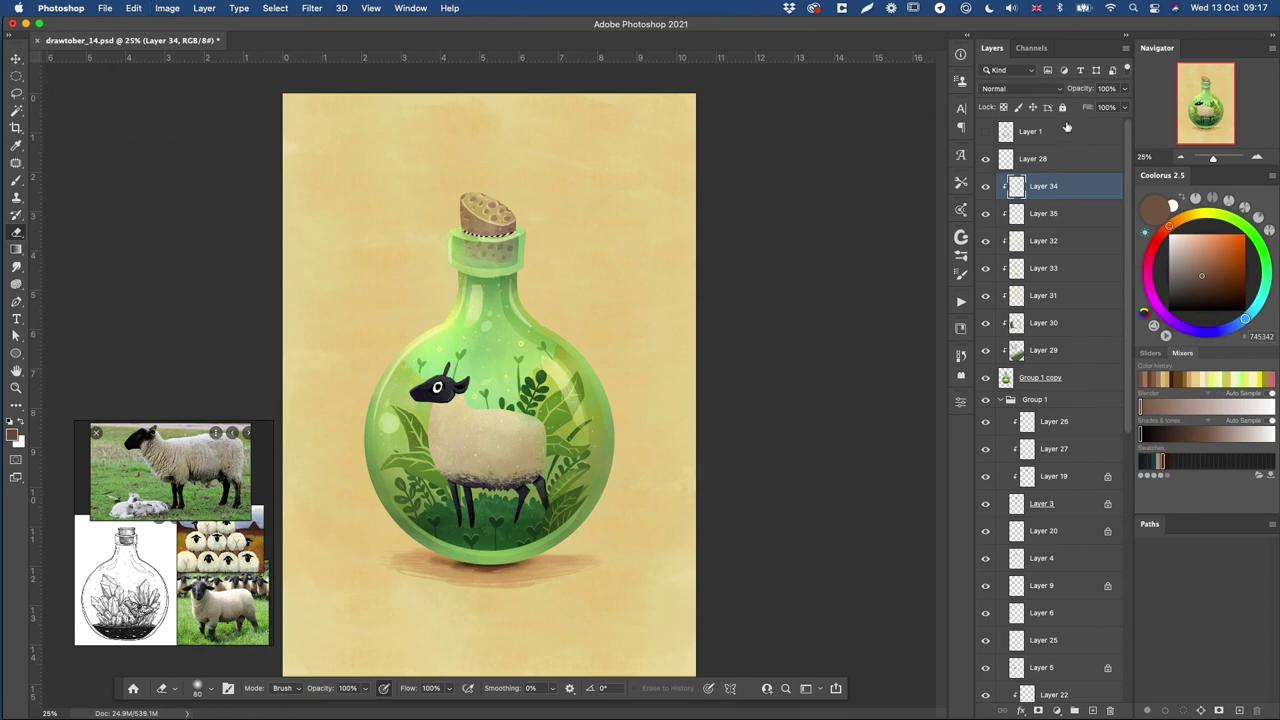
# - Add a clipped layer above Layer 34 and touch up the cork with brown above the rim and olive #757852 inside the neck
pyautogui.press('super+shift+alt+n')
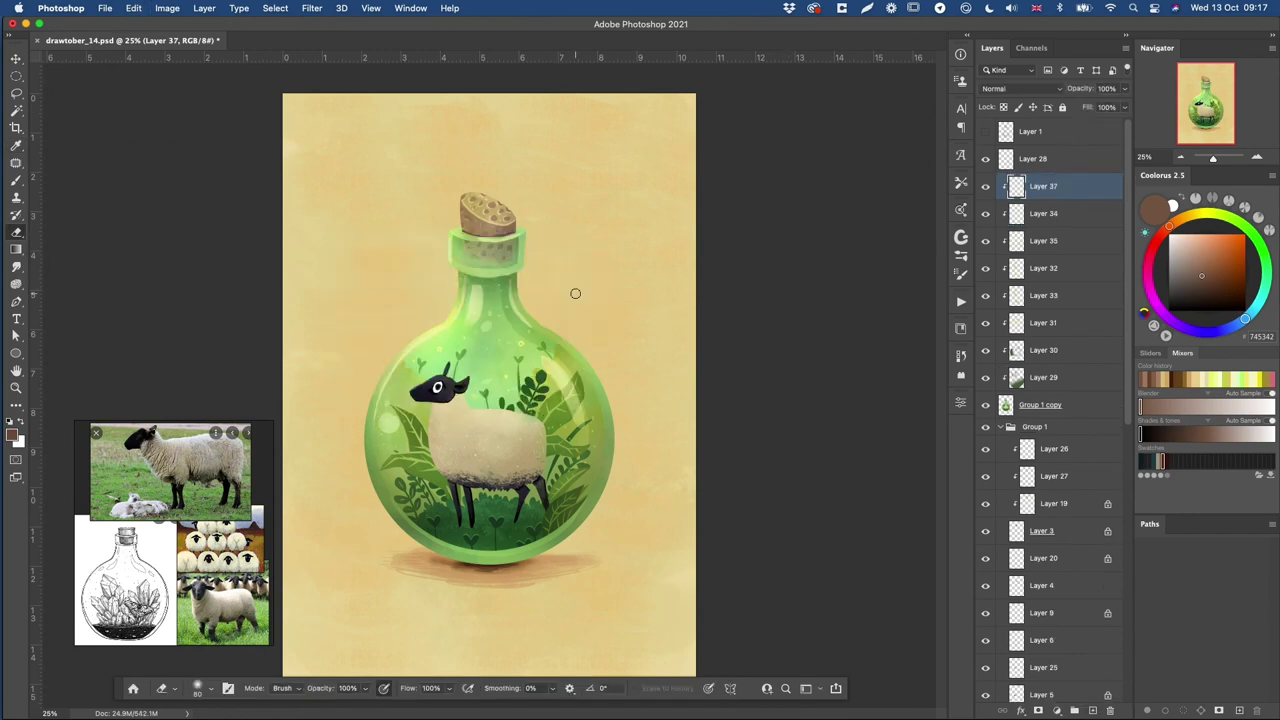
pyautogui.scroll(2, 501, 224)
pyautogui.press('b')
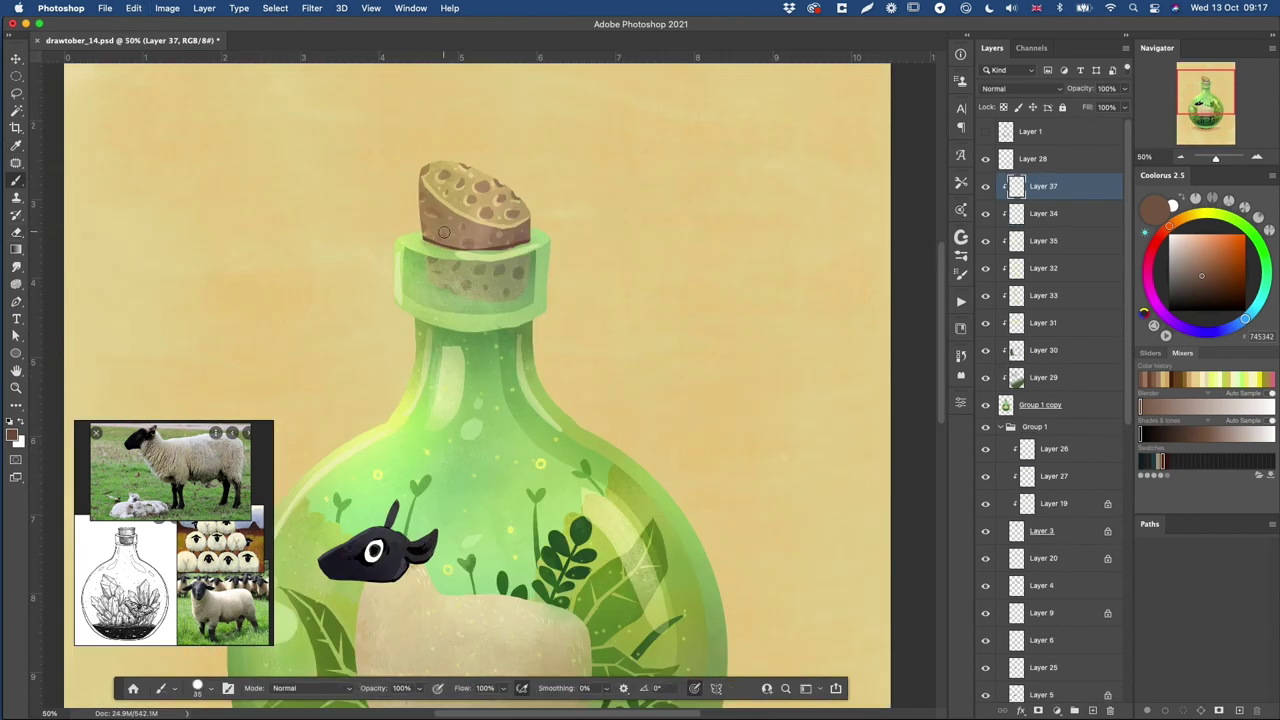
pyautogui.moveTo(445, 243); pyautogui.dragTo(452, 248)
pyautogui.keyDown('alt'); pyautogui.click(557, 230); pyautogui.keyUp('alt')
pyautogui.keyDown('alt'); pyautogui.click(527, 276); pyautogui.keyUp('alt')
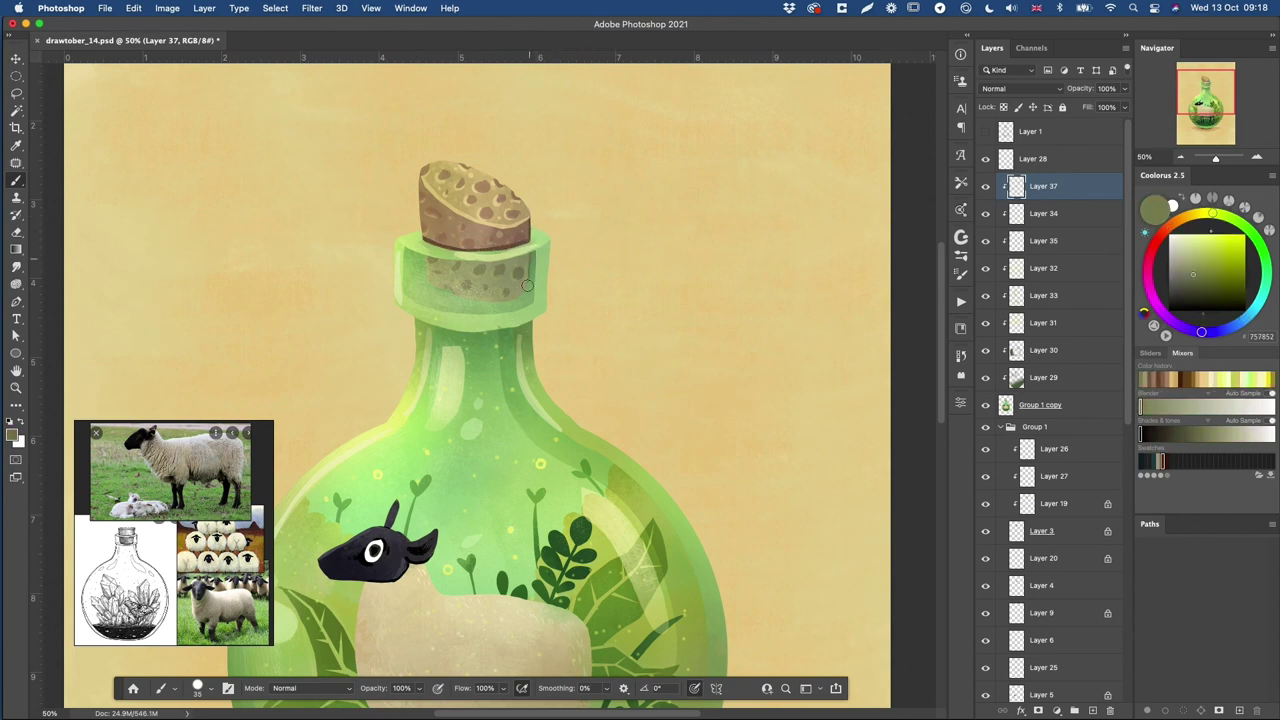
# - Paint a thin dark green shadow line under the bottle's lip with a 35 px brush
pyautogui.keyDown('alt'); pyautogui.click(567, 274); pyautogui.keyUp('alt')
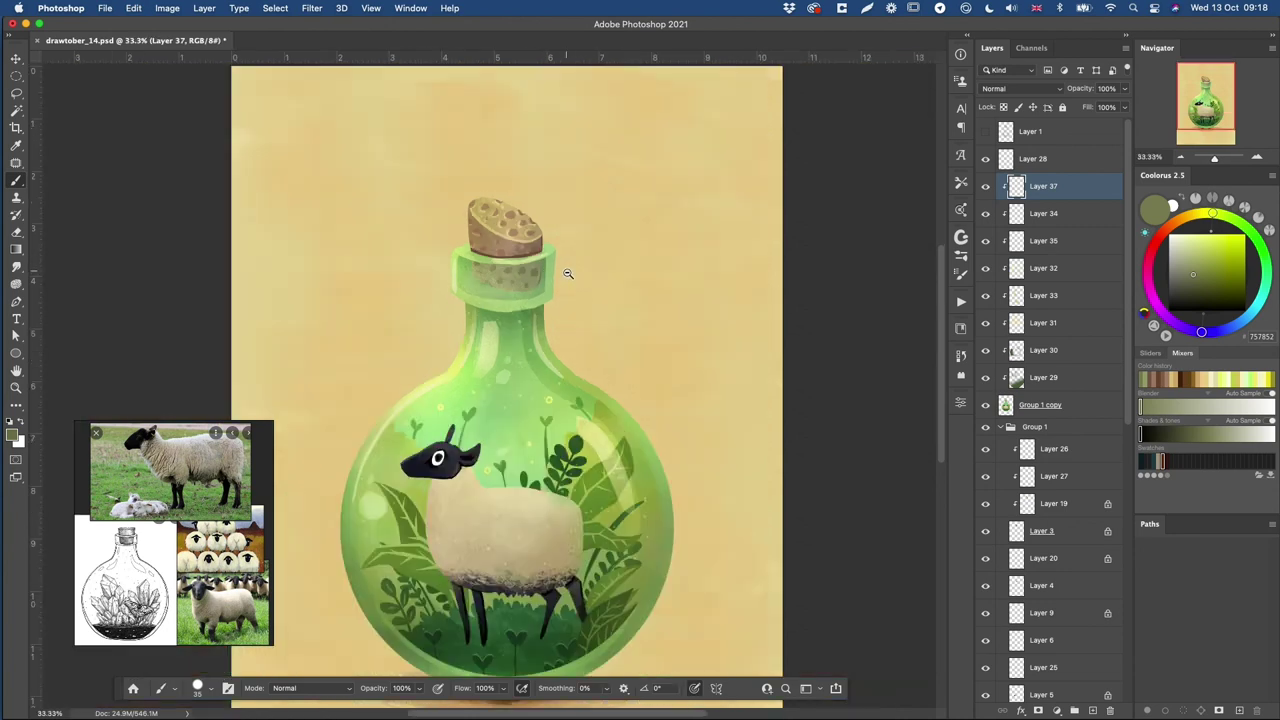
pyautogui.moveTo(568, 274); pyautogui.dragTo(539, 237)
pyautogui.keyDown('alt'); pyautogui.click(372, 490); pyautogui.keyUp('alt')
pyautogui.keyDown('super'); pyautogui.click(467, 269); pyautogui.keyUp('super')
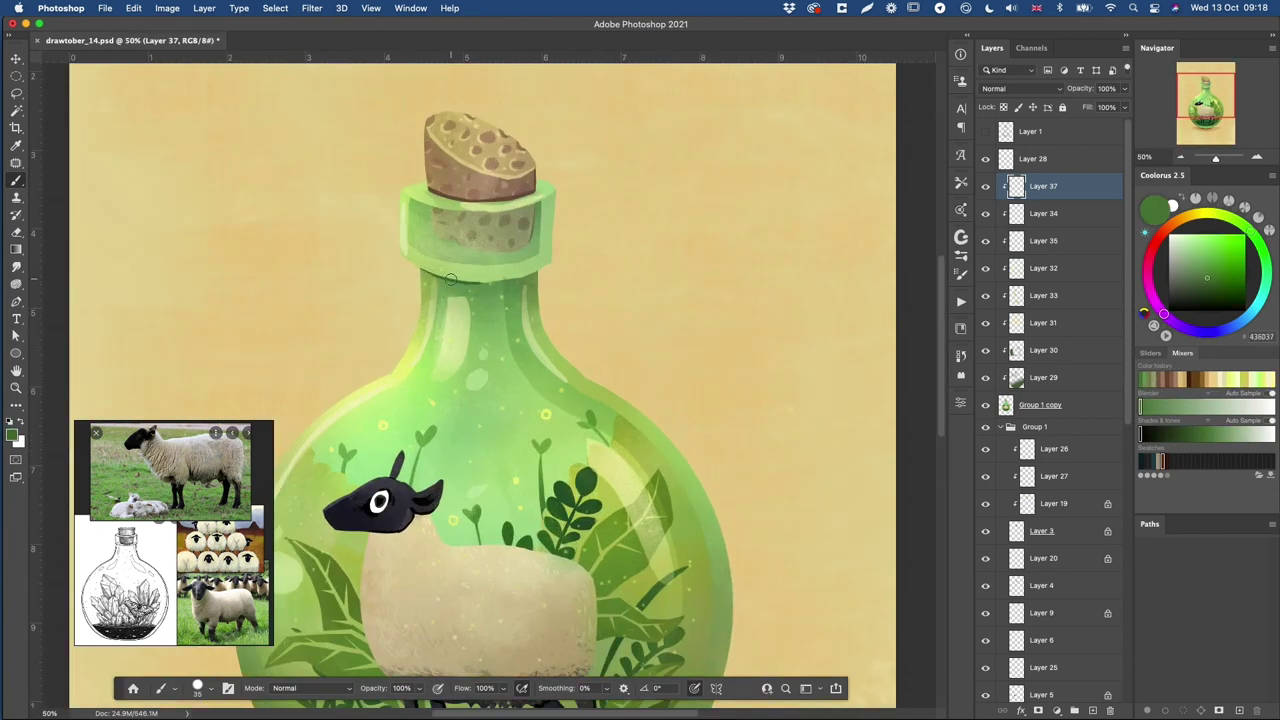
# - Sample light green #CEE29C and add small highlight marks along the glass at the bottle's base
pyautogui.keyDown('alt'); pyautogui.click(562, 293); pyautogui.keyUp('alt')
pyautogui.moveTo(554, 312); pyautogui.dragTo(546, 192)
pyautogui.keyDown('alt'); pyautogui.click(476, 519); pyautogui.keyUp('alt')
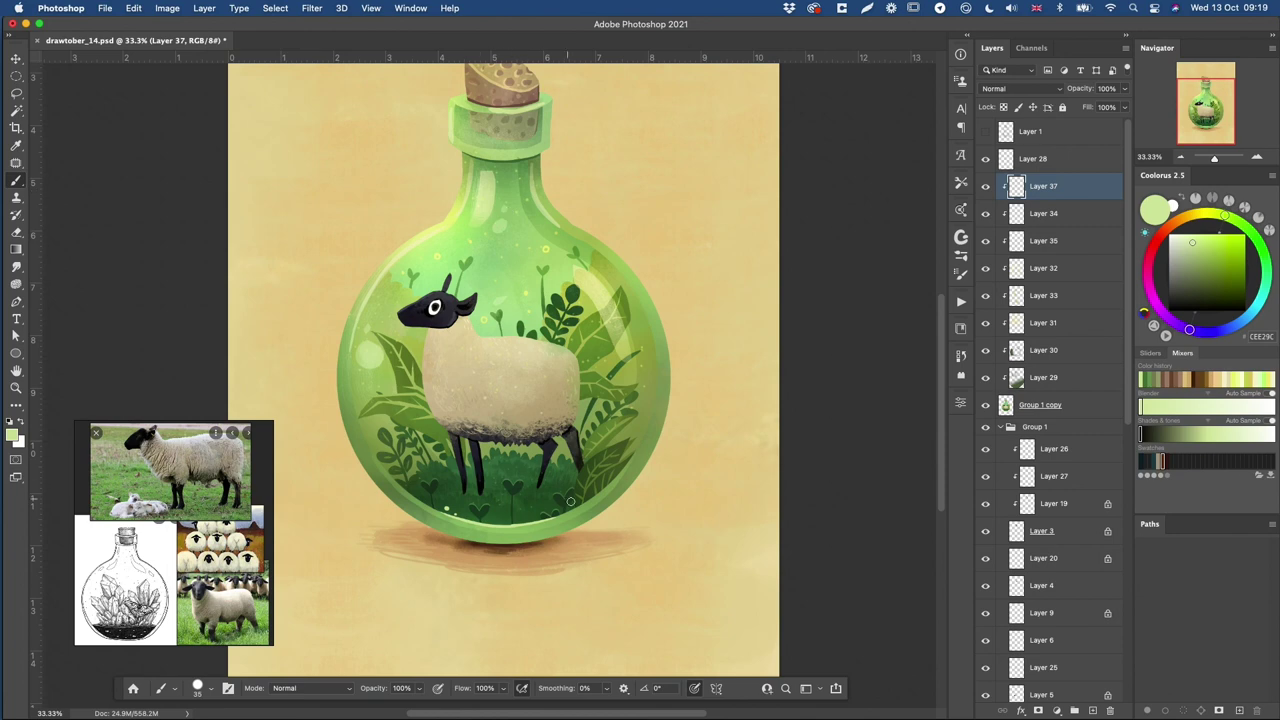
pyautogui.press('super+minus')
pyautogui.press('super+minus')
pyautogui.press('super+equal')
pyautogui.moveTo(467, 273); pyautogui.dragTo(499, 274)
pyautogui.press('super+z')
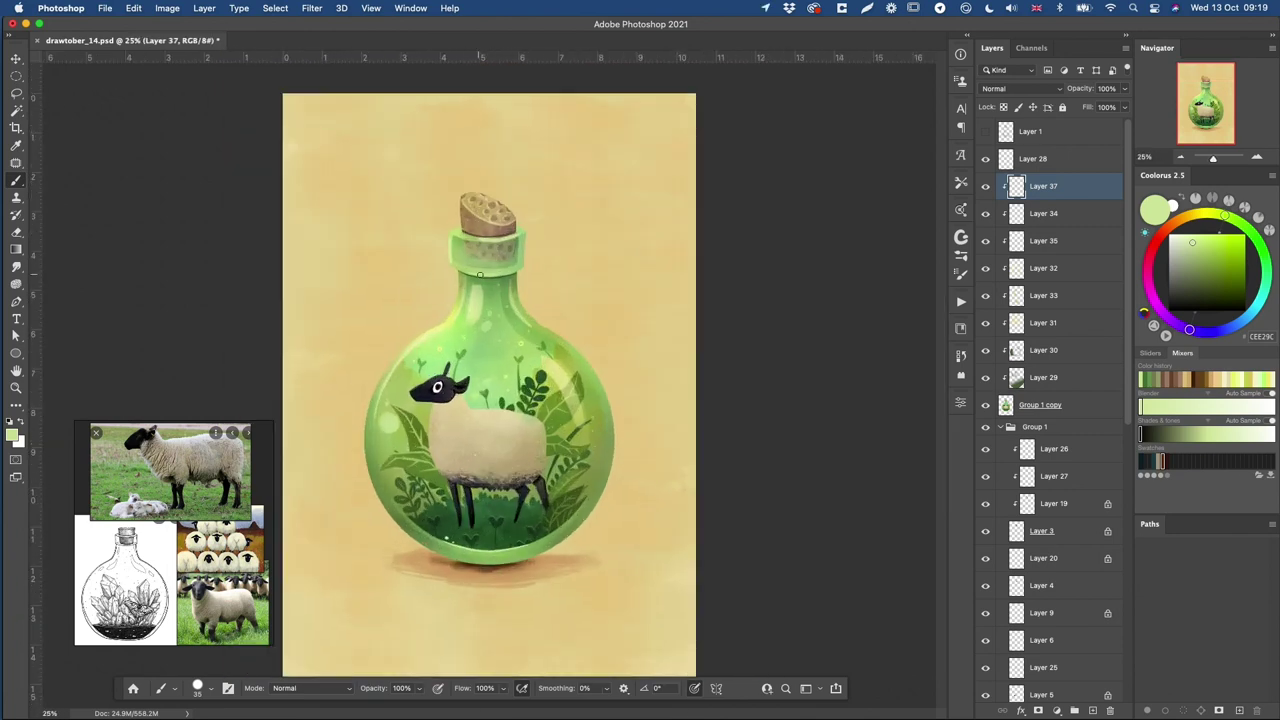
# - Sample light greens #C5E188, #BBD88C and #DBE8A8 from the glass and touch up the highlights on the bottle's neck
pyautogui.keyDown('alt'); pyautogui.click(478, 261); pyautogui.keyUp('alt')
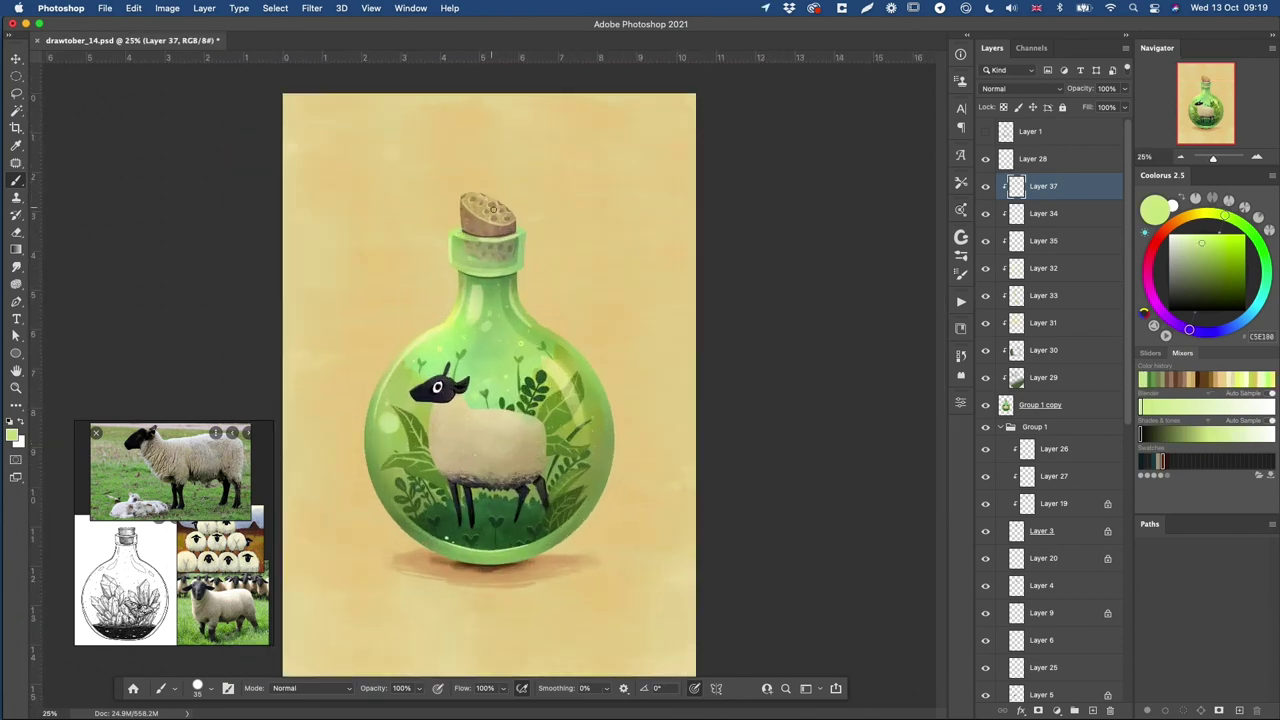
pyautogui.keyDown('alt'); pyautogui.click(484, 296); pyautogui.keyUp('alt')
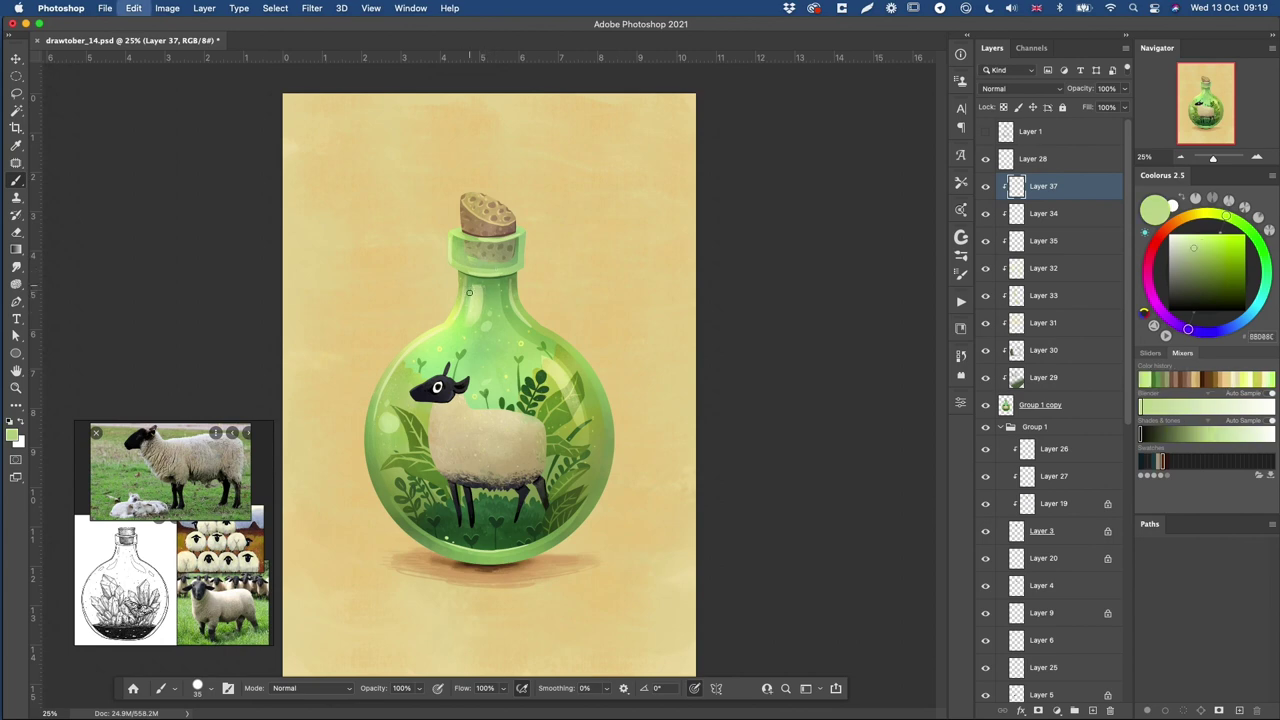
pyautogui.keyDown('alt'); pyautogui.click(472, 288); pyautogui.keyUp('alt')
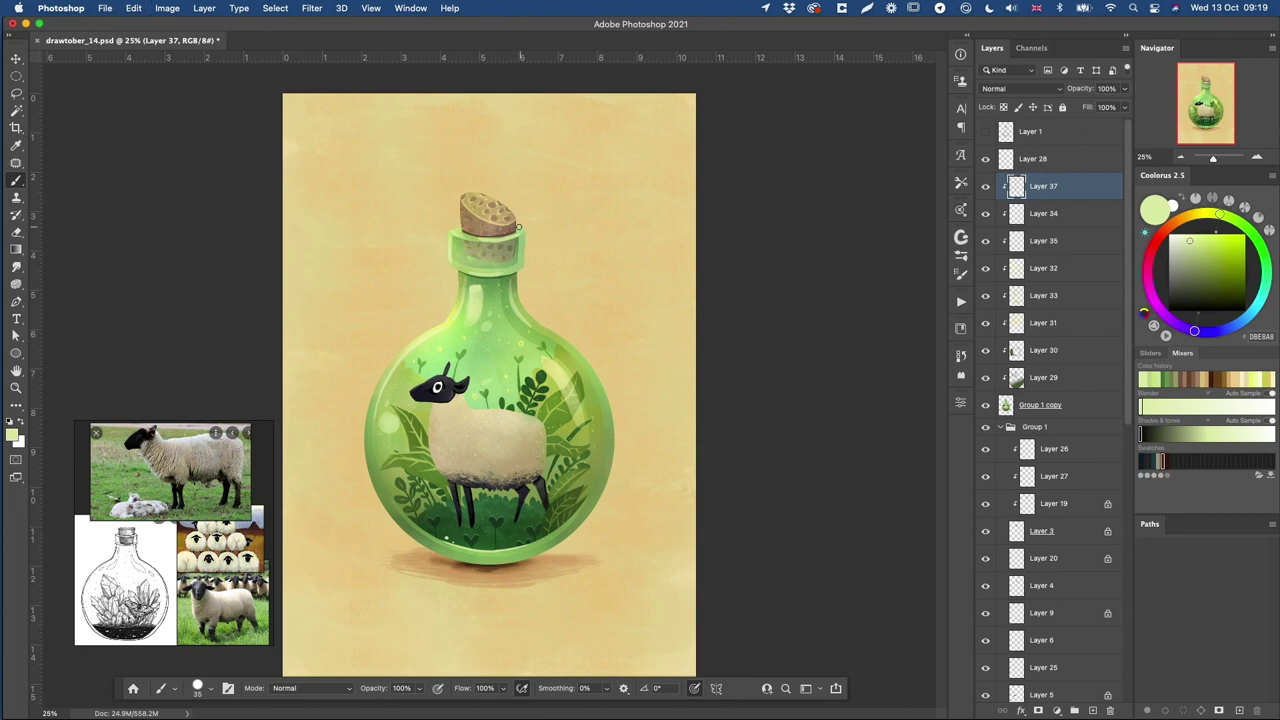
# - Sample light greens #C4E27C and #BCD894 from the bottle's lip and touch up its outer edges
pyautogui.keyDown('alt'); pyautogui.click(453, 236); pyautogui.keyUp('alt')
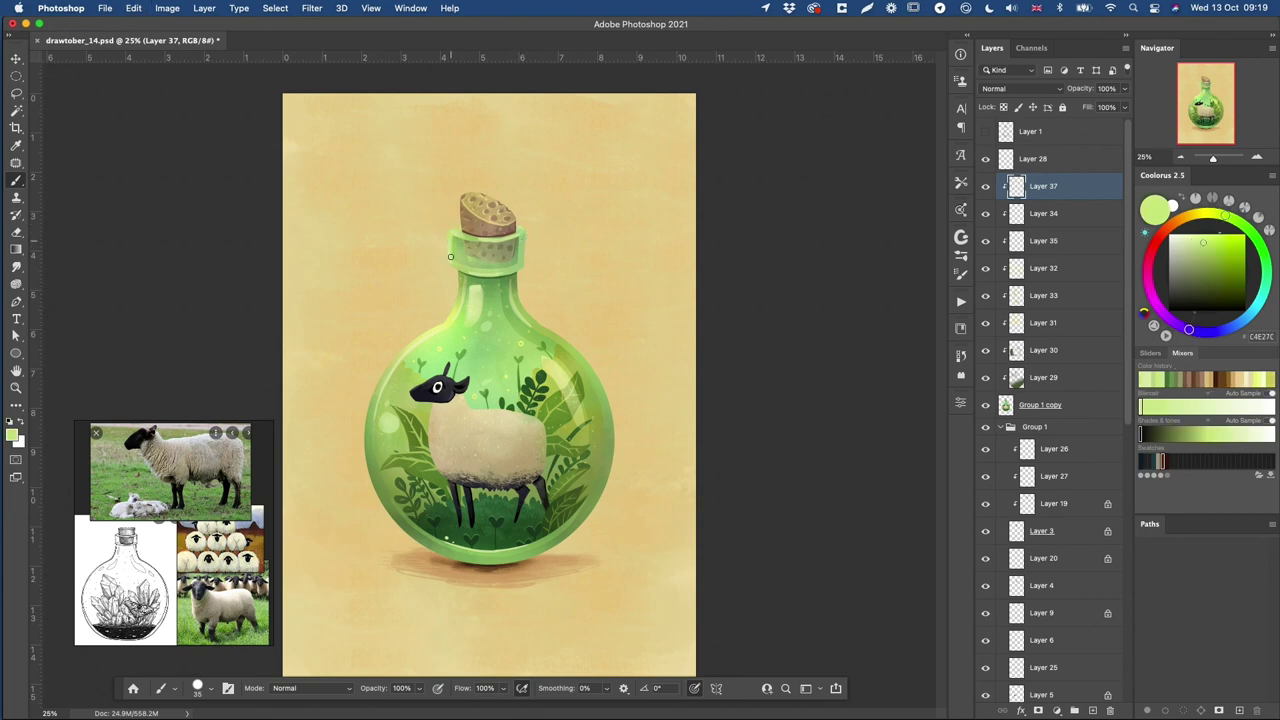
pyautogui.keyDown('alt'); pyautogui.click(523, 240); pyautogui.keyUp('alt')
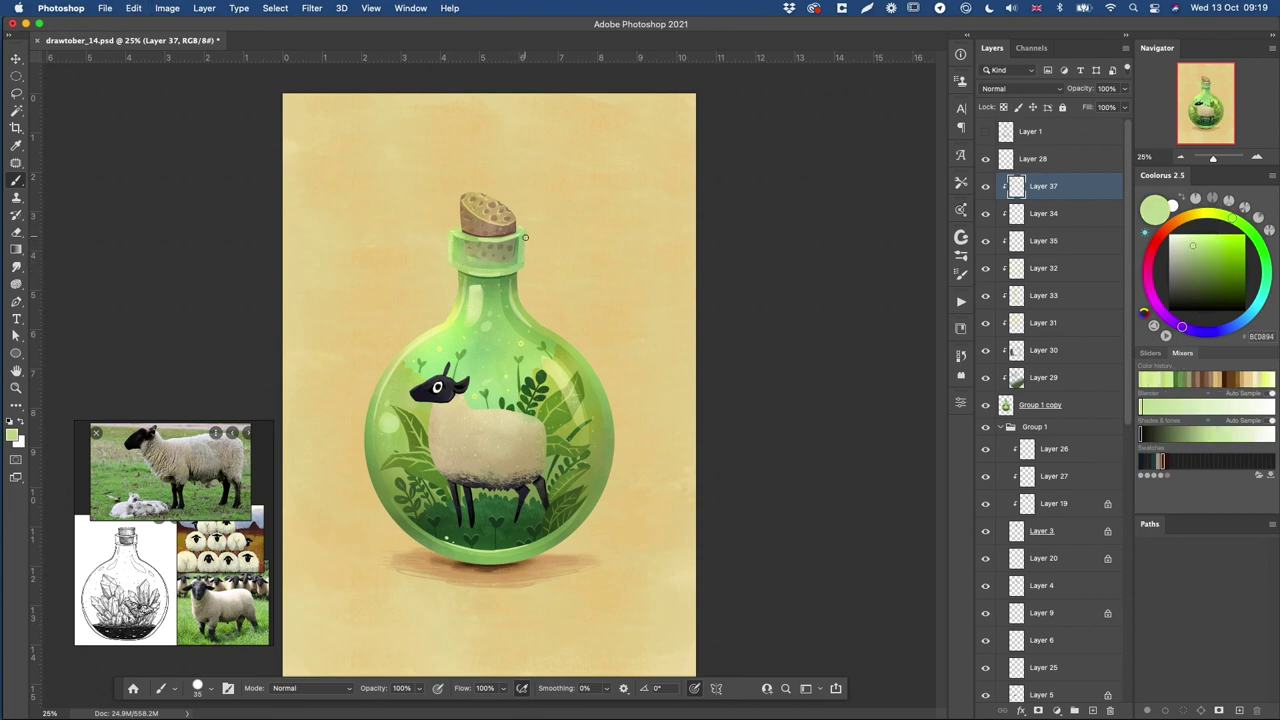
pyautogui.press('super+minus')
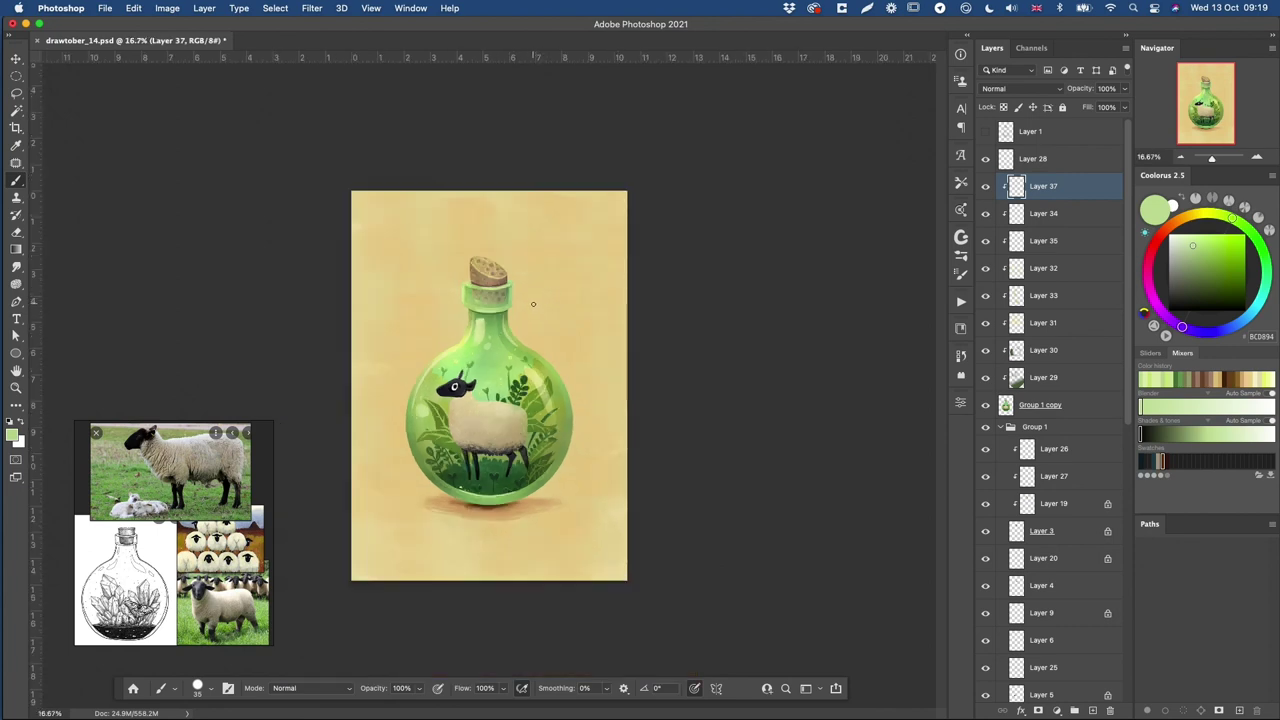
pyautogui.press('super+equal')
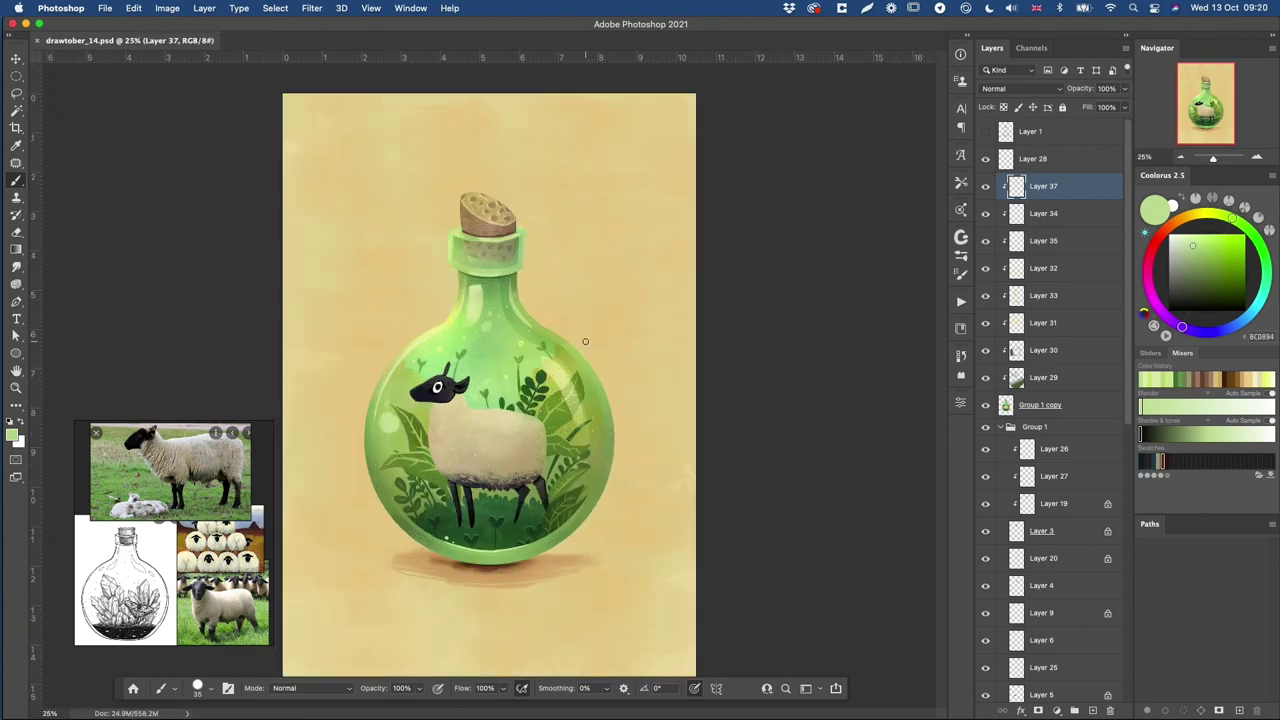